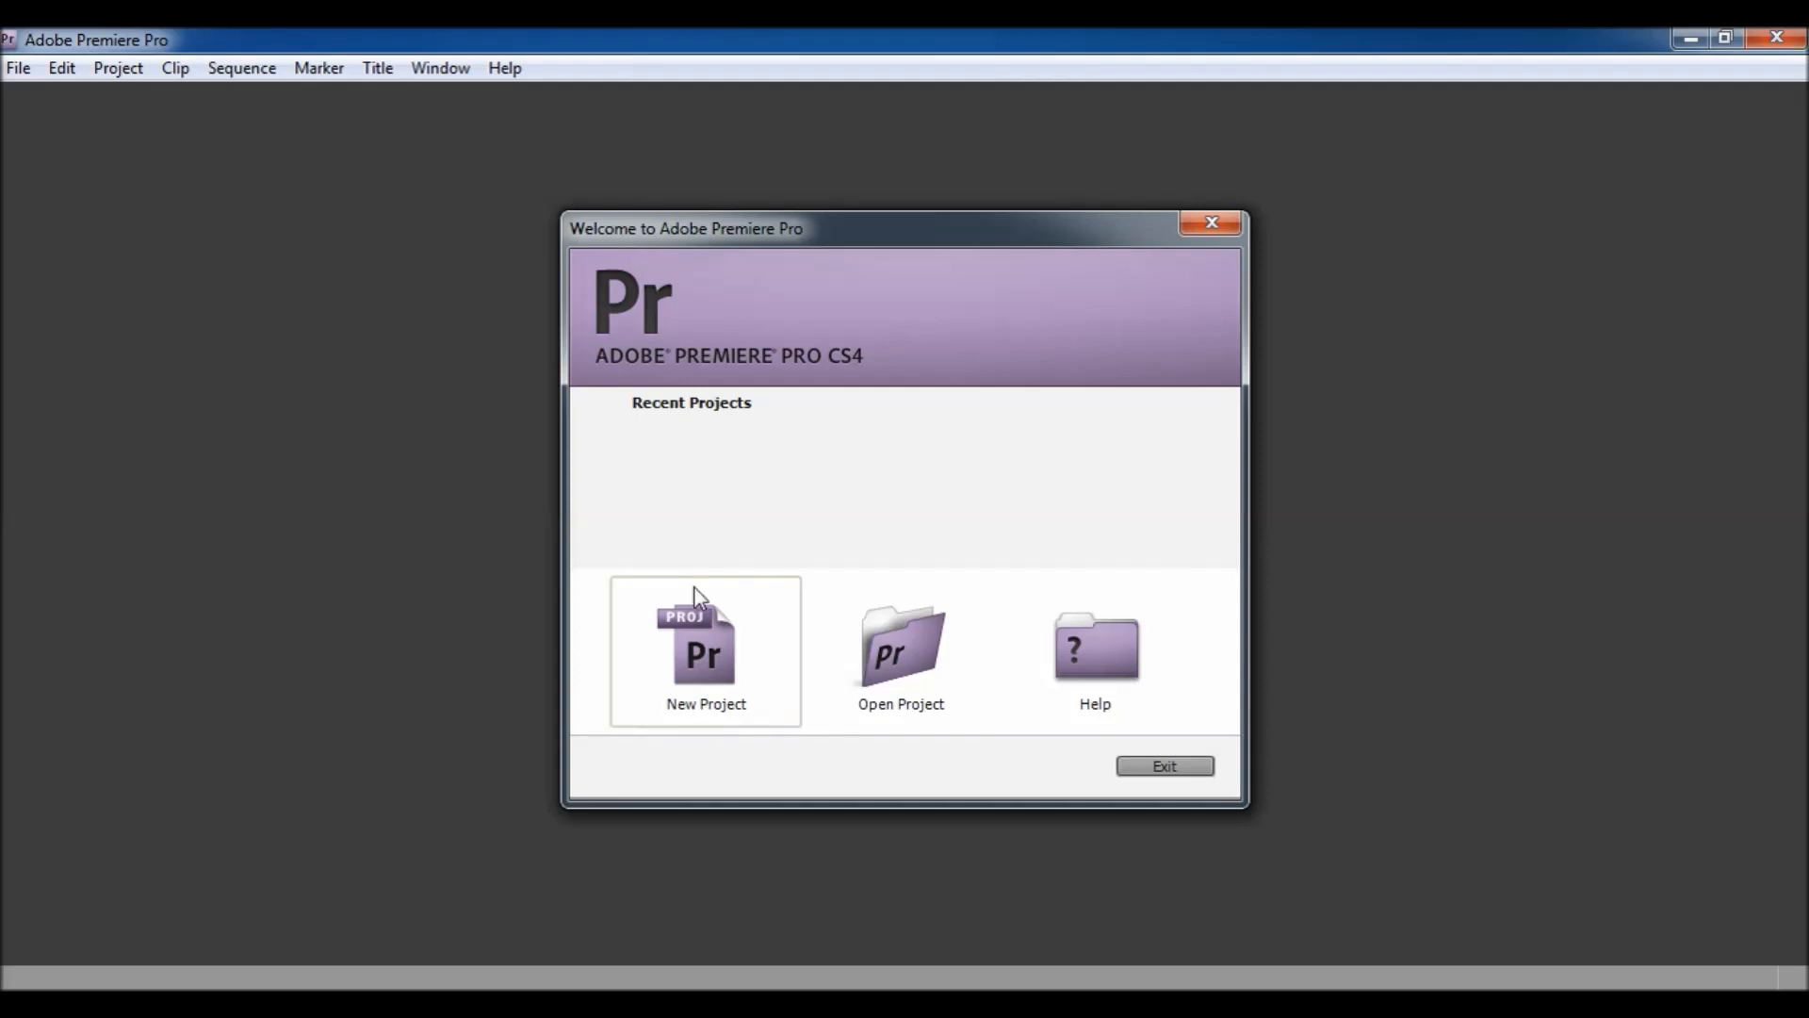
- Start a new project and set its save location to the D:\PREMIER folder
left_click(709, 688)
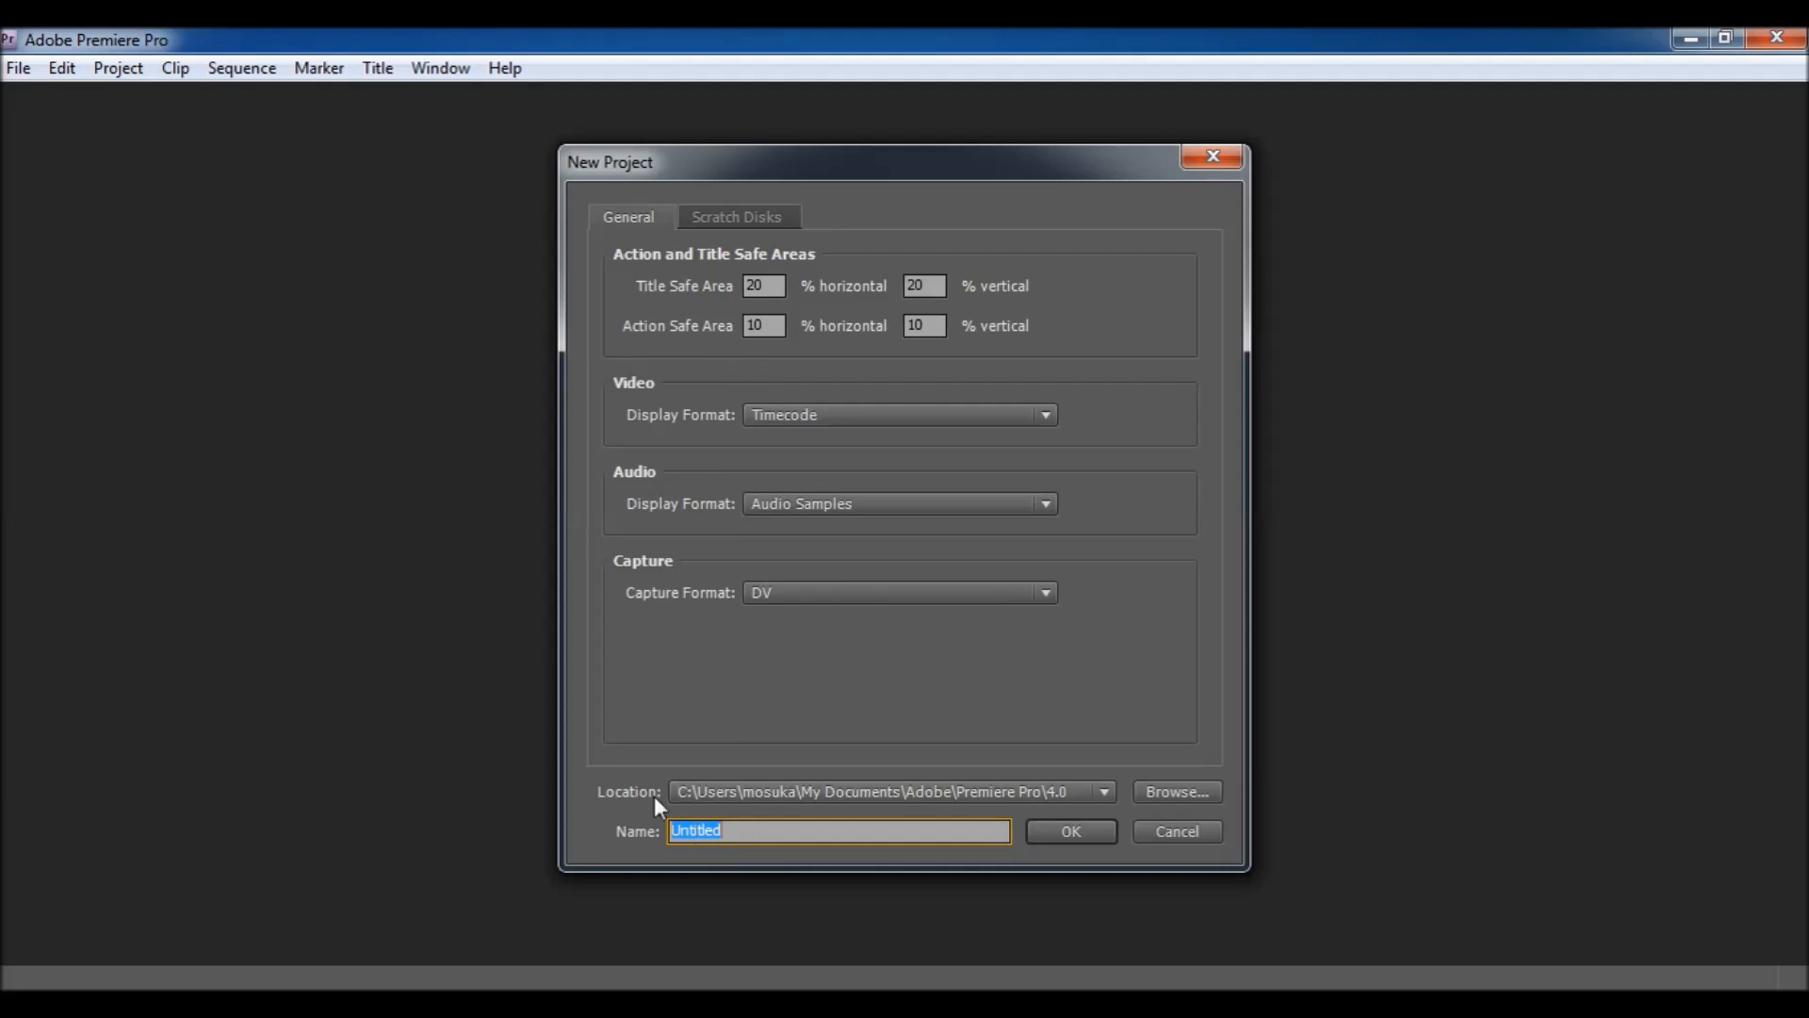
left_click(1175, 799)
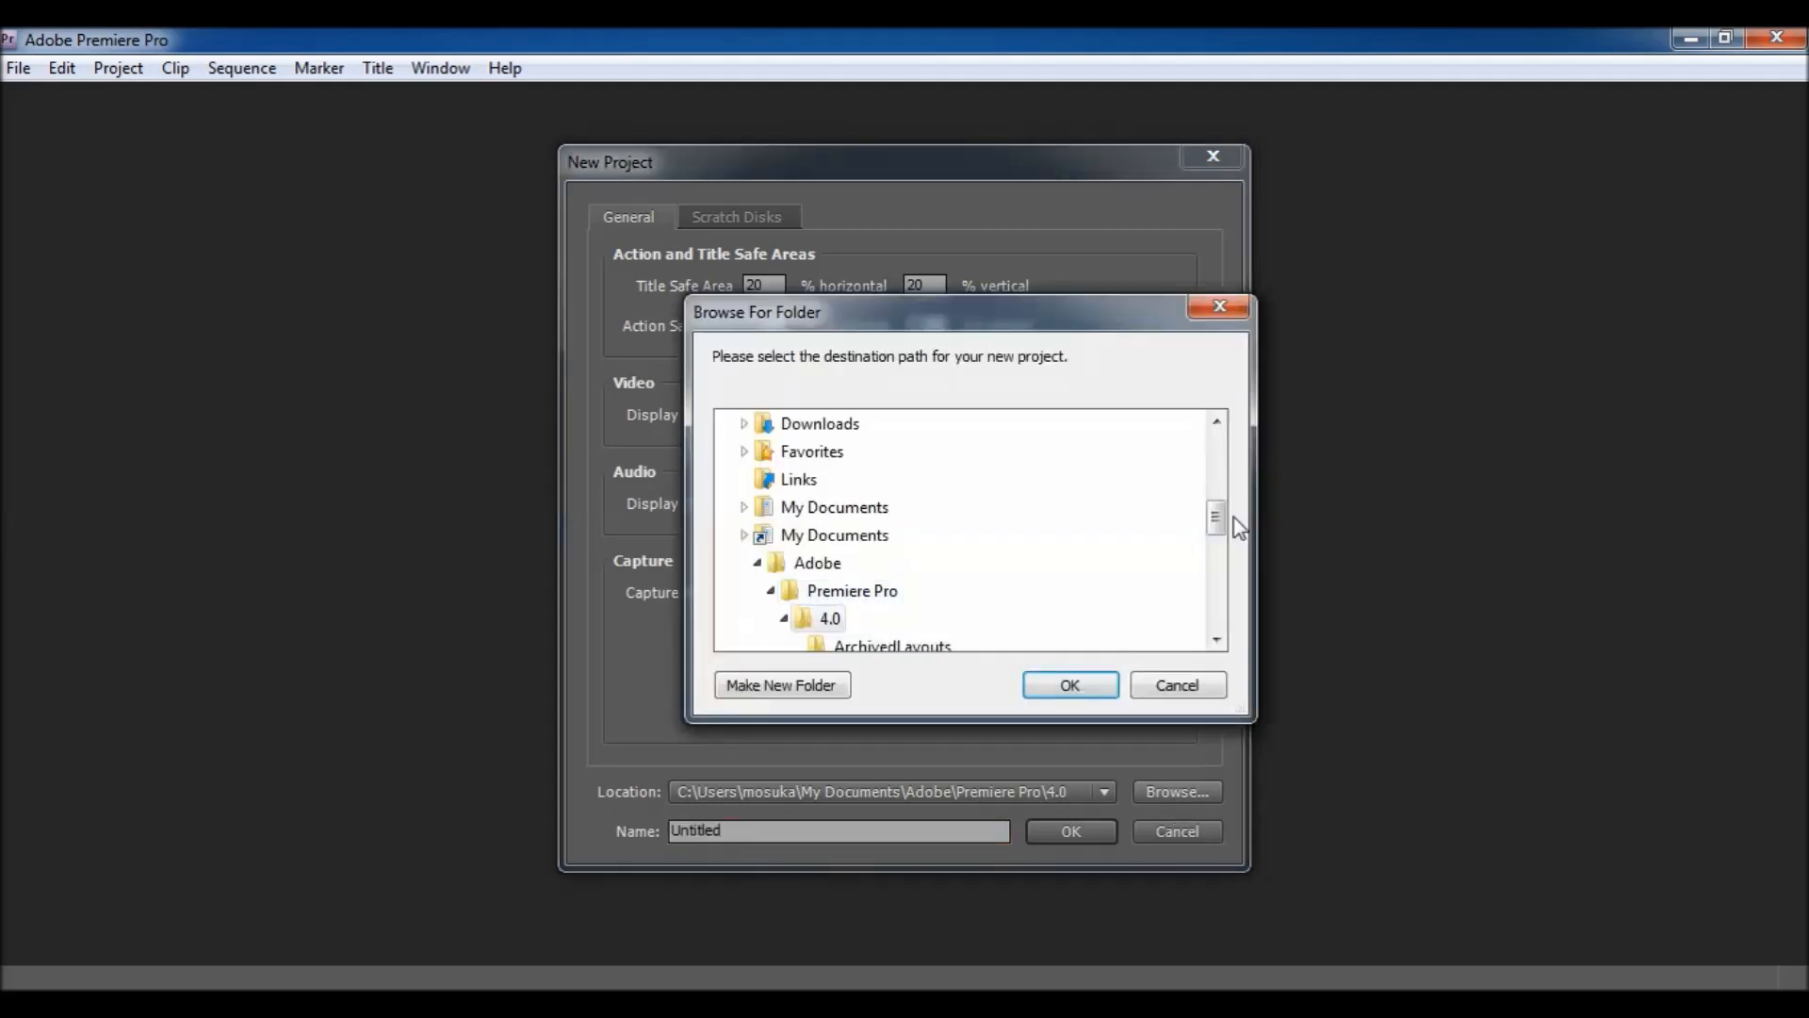
left_click_drag(1225, 519, 1223, 595)
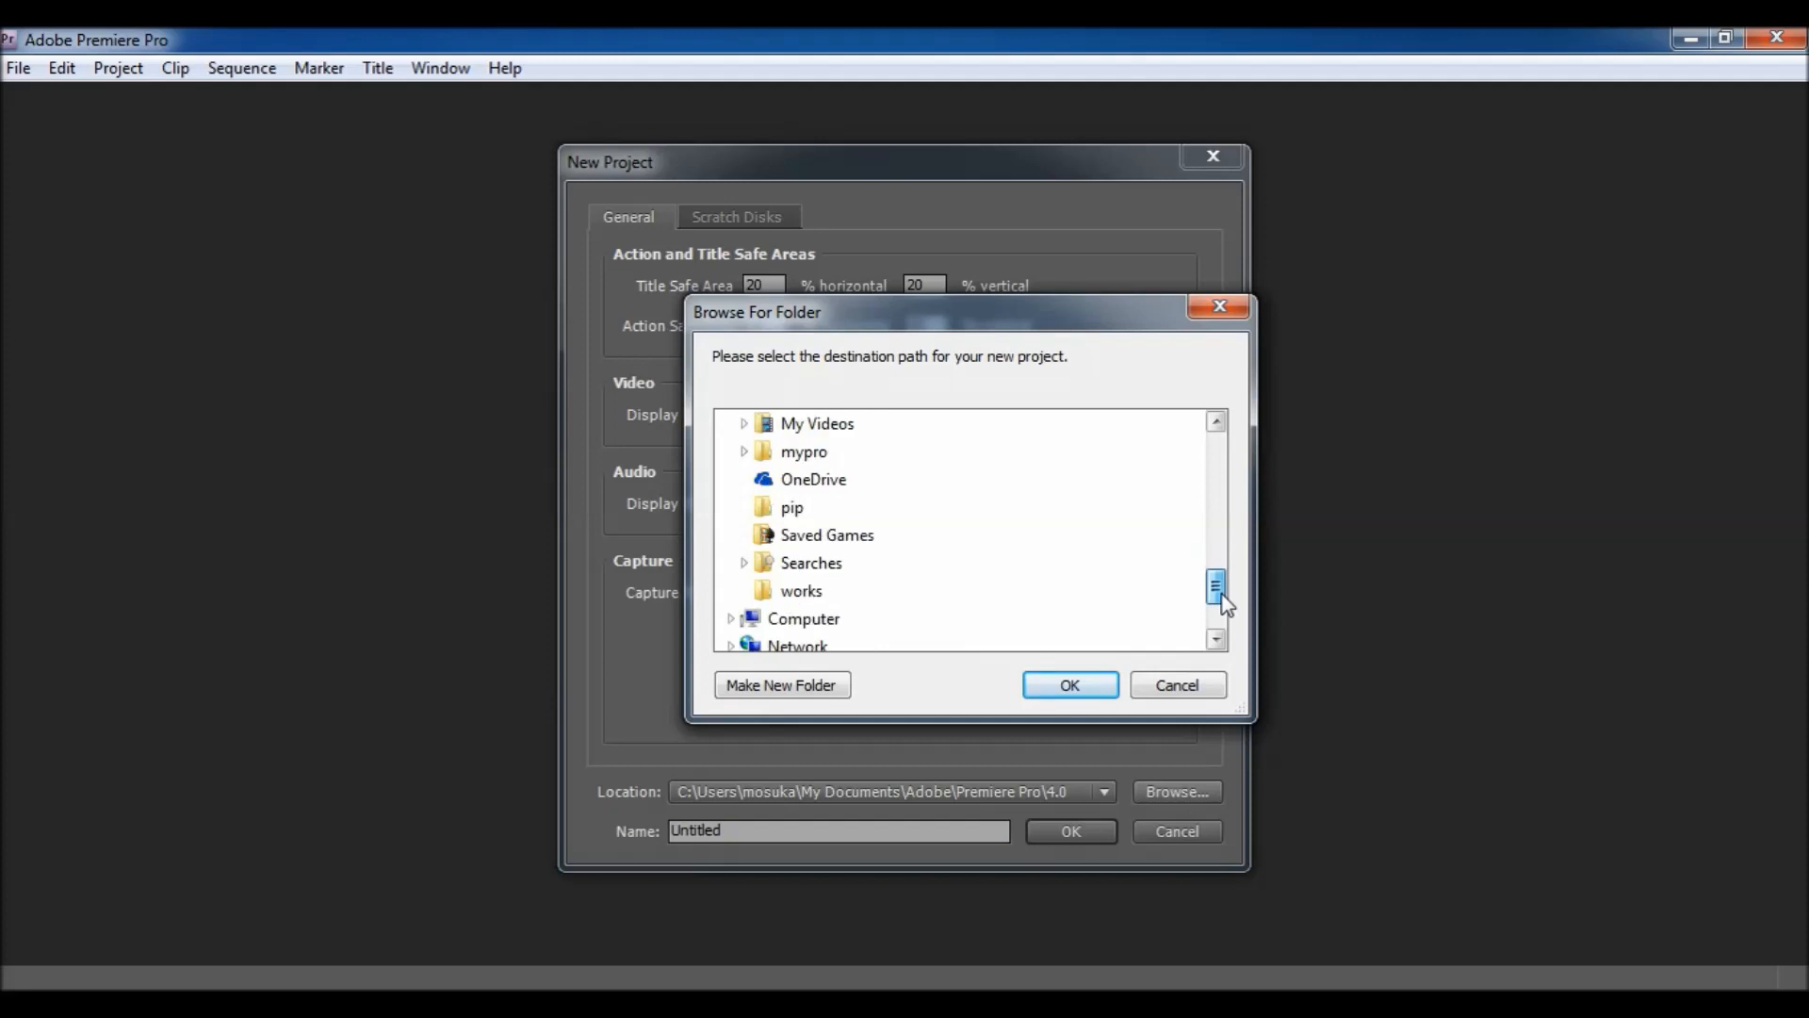
left_click(797, 621)
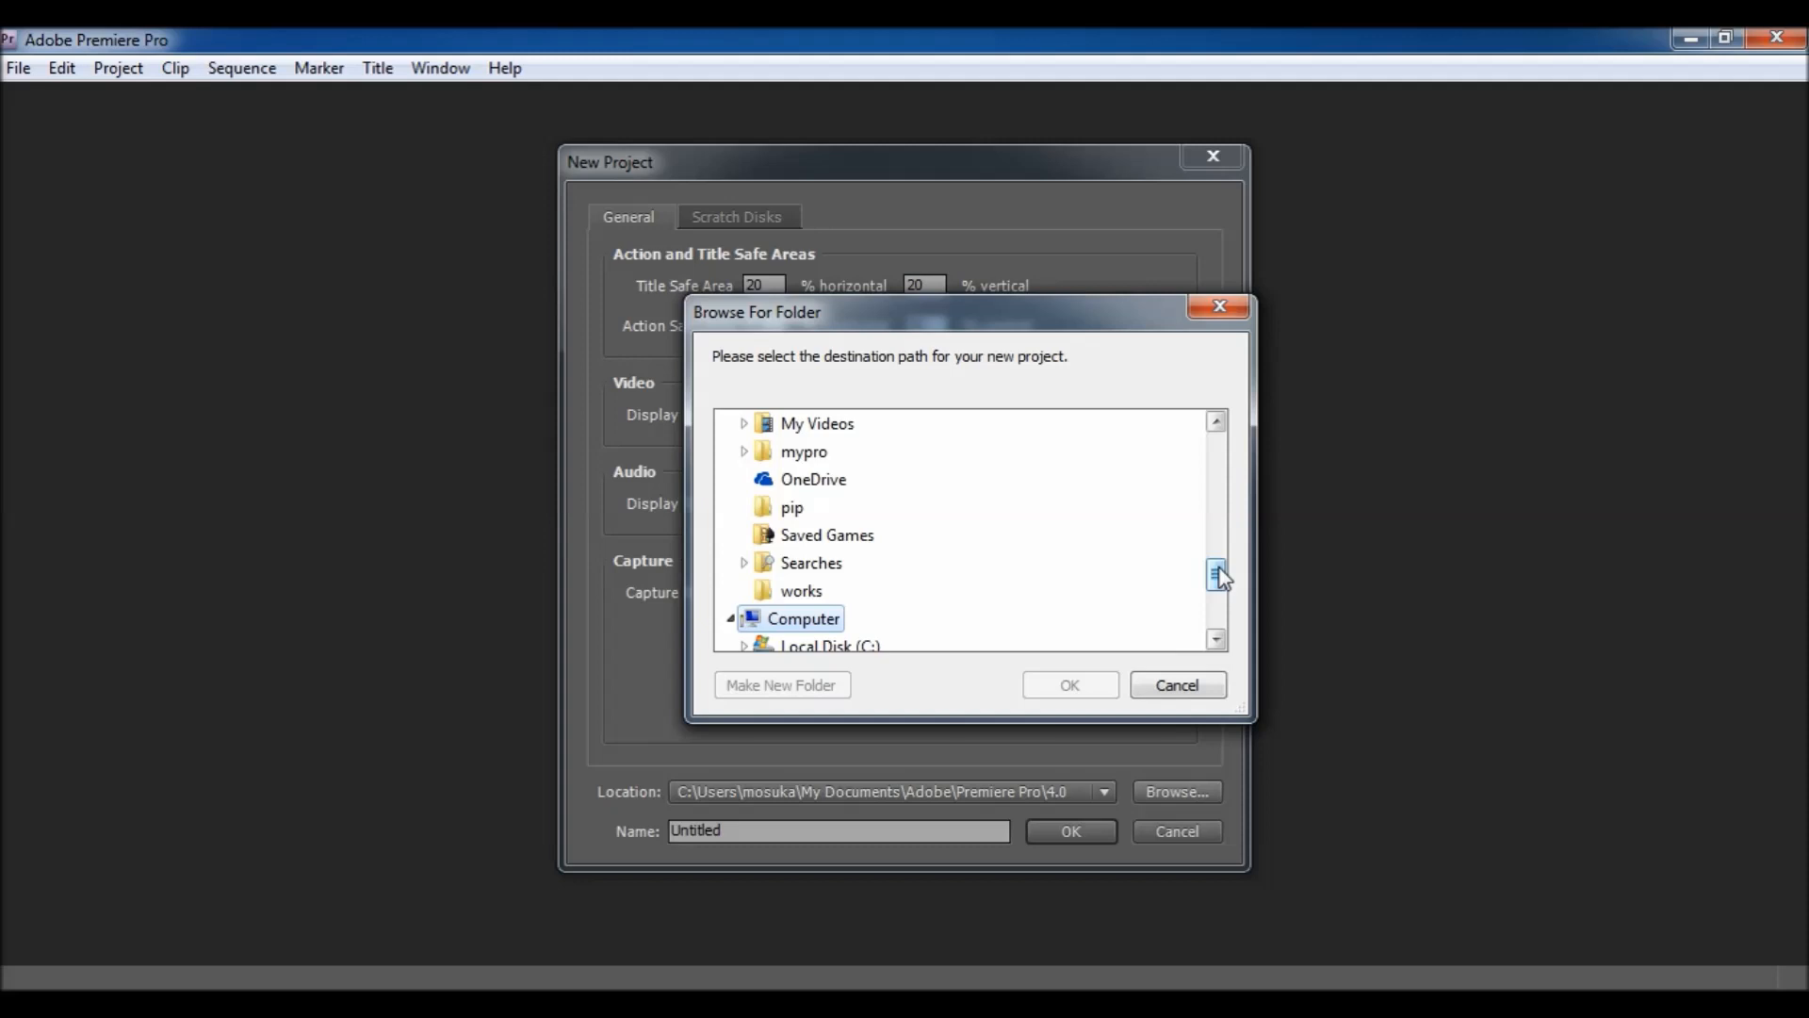
left_click_drag(1223, 576, 1224, 597)
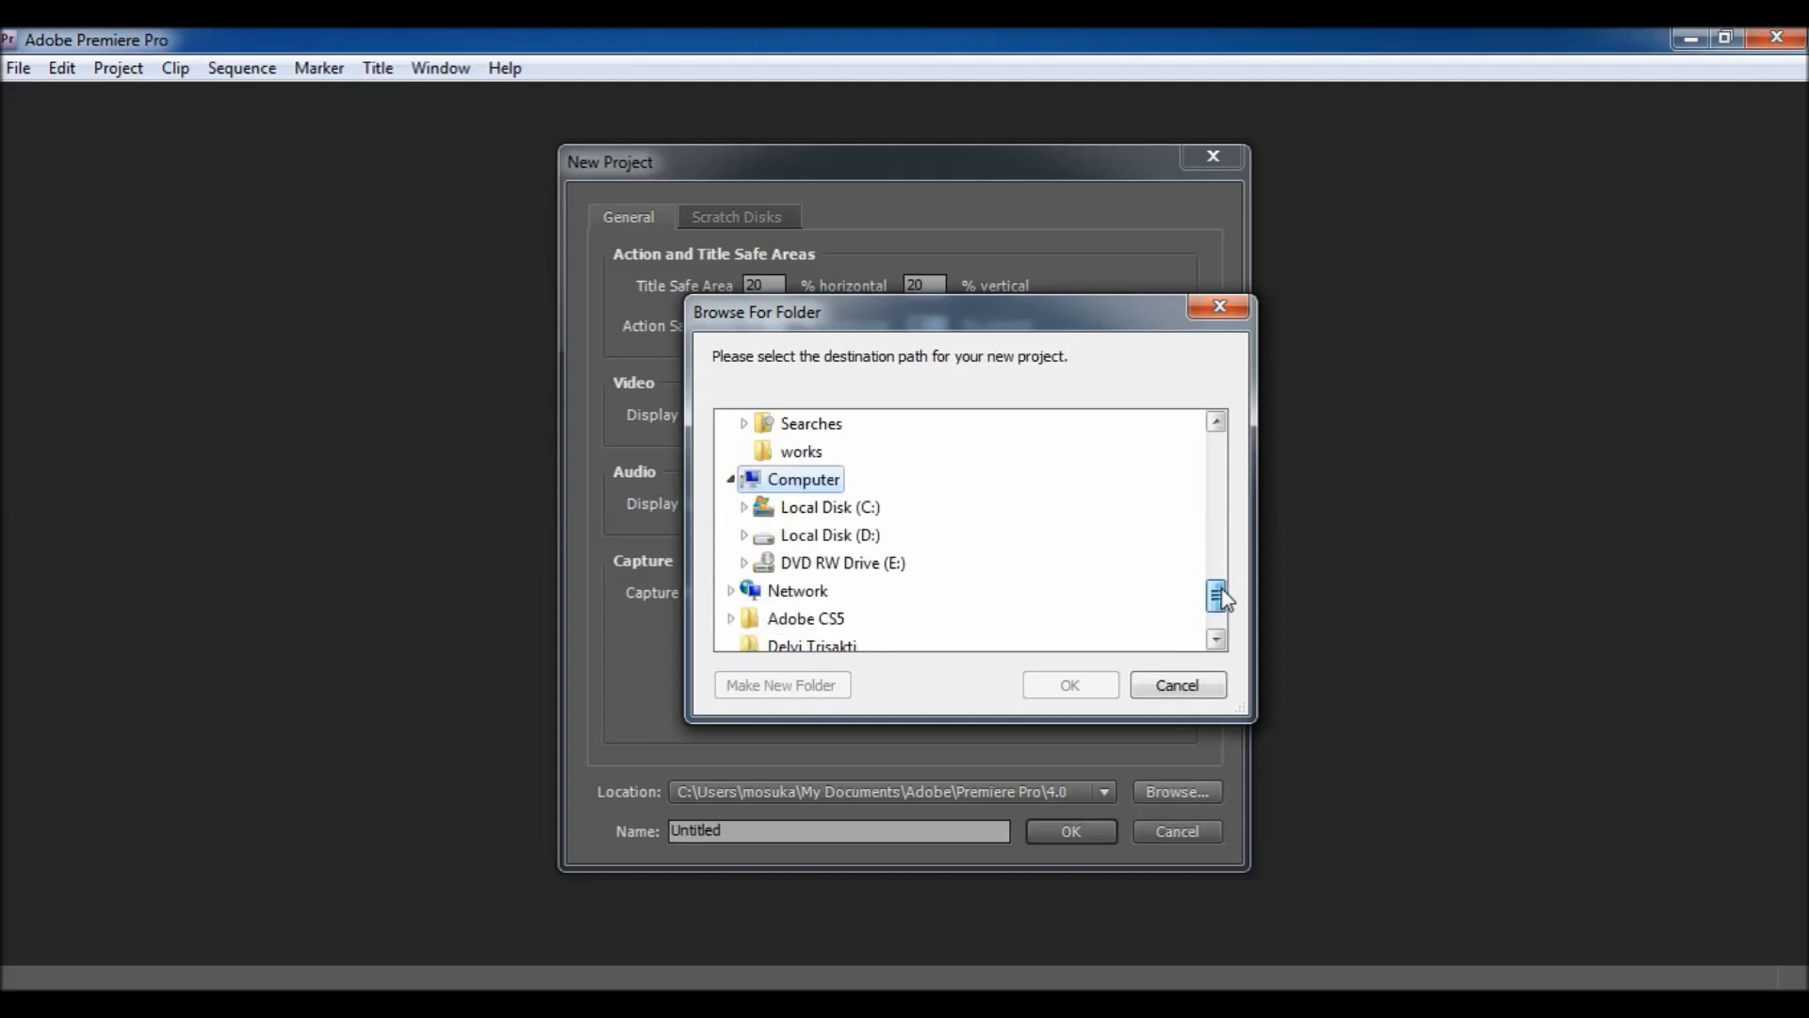
left_click(829, 507)
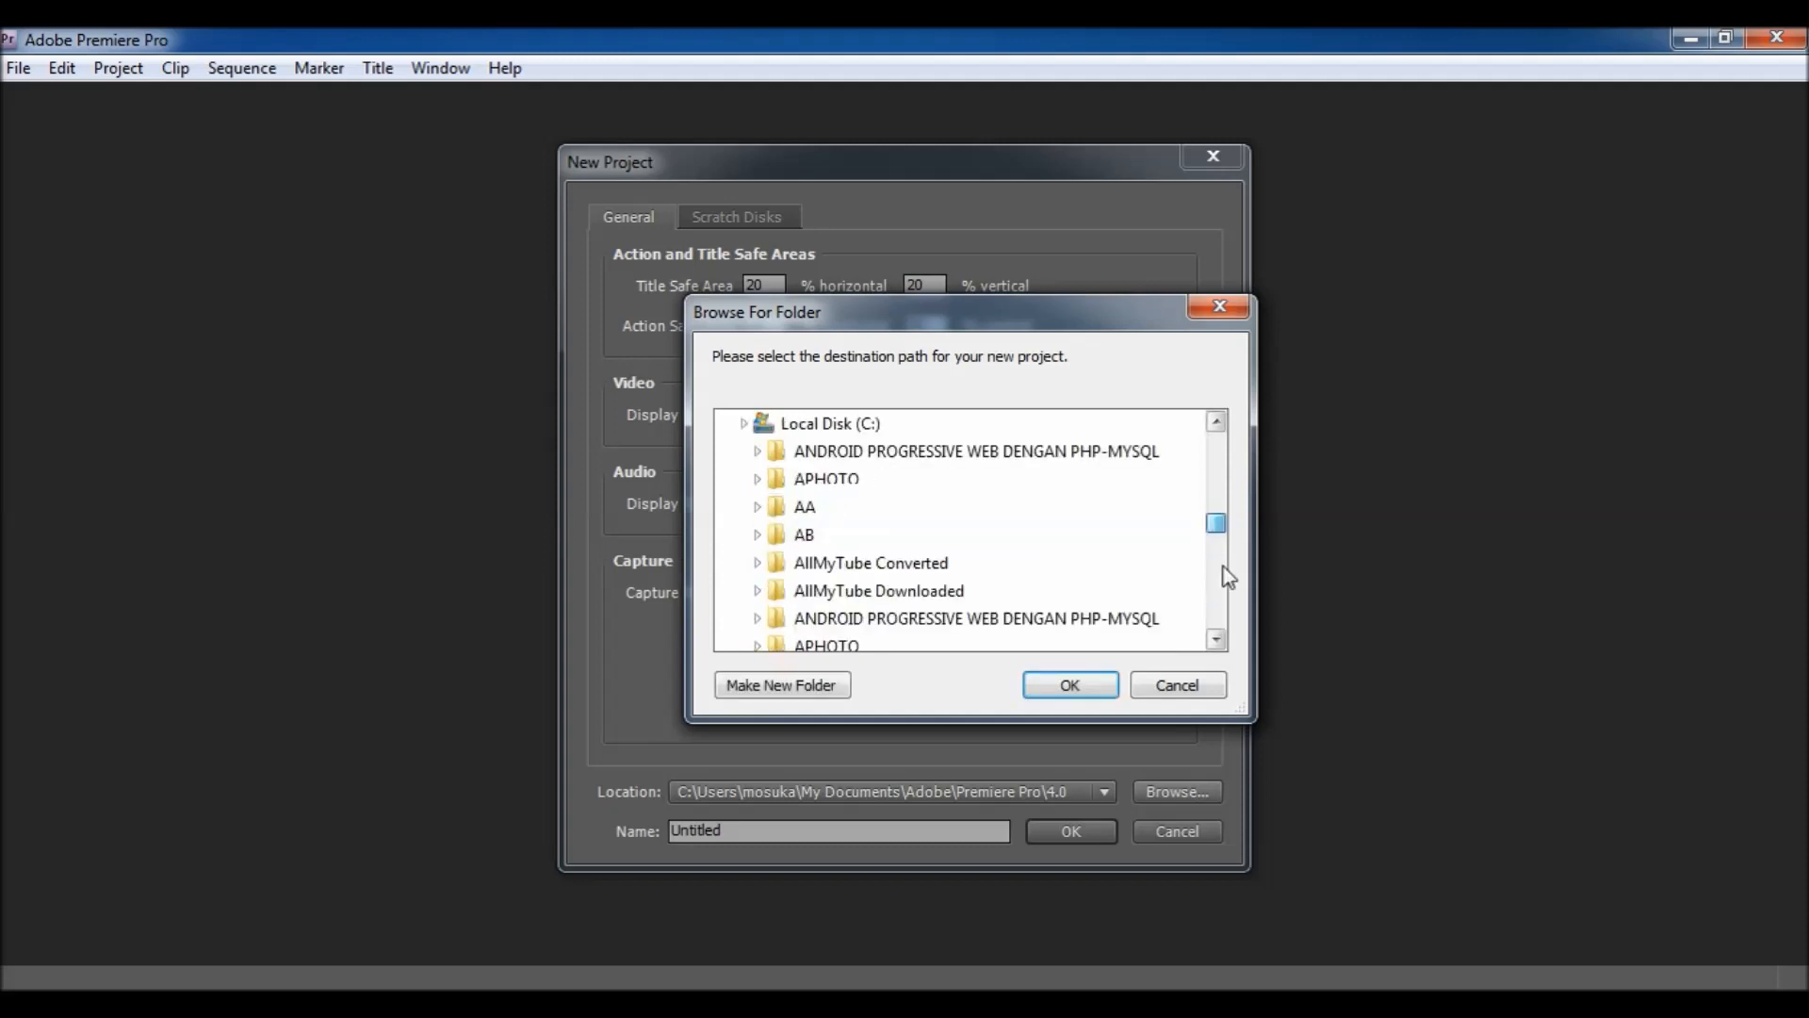
left_click_drag(1223, 567, 1227, 611)
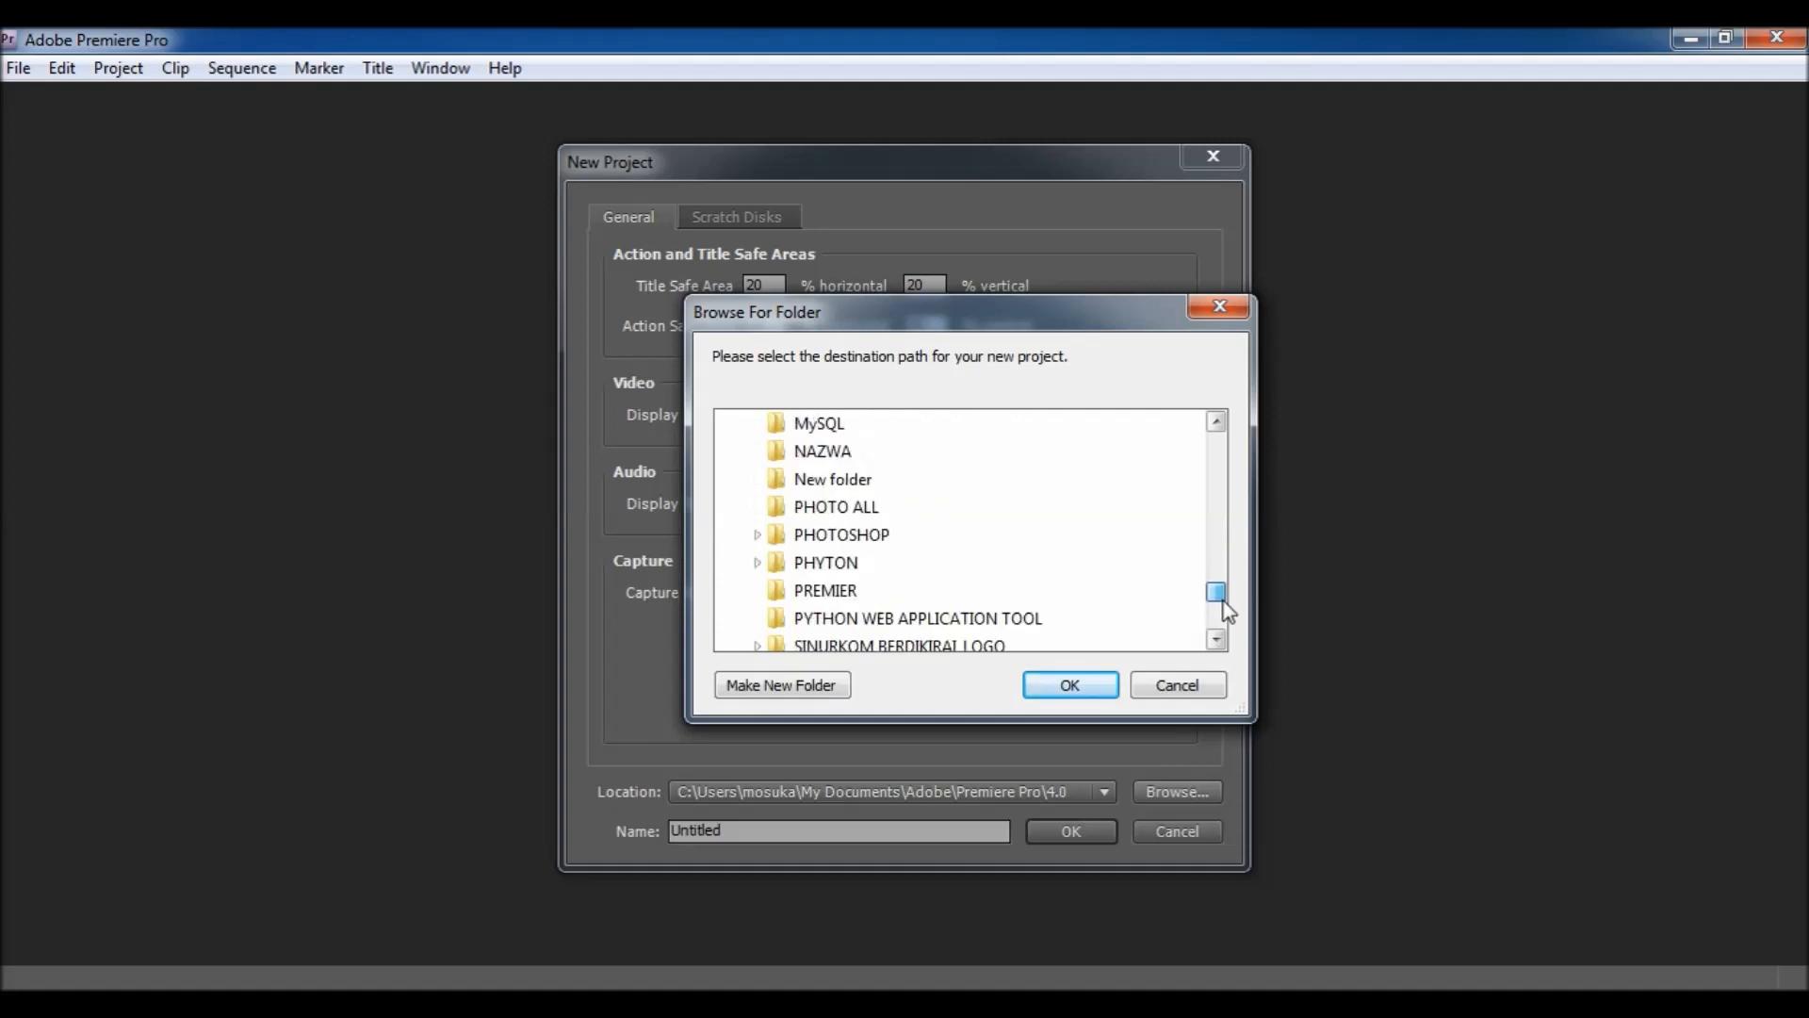
left_click(847, 593)
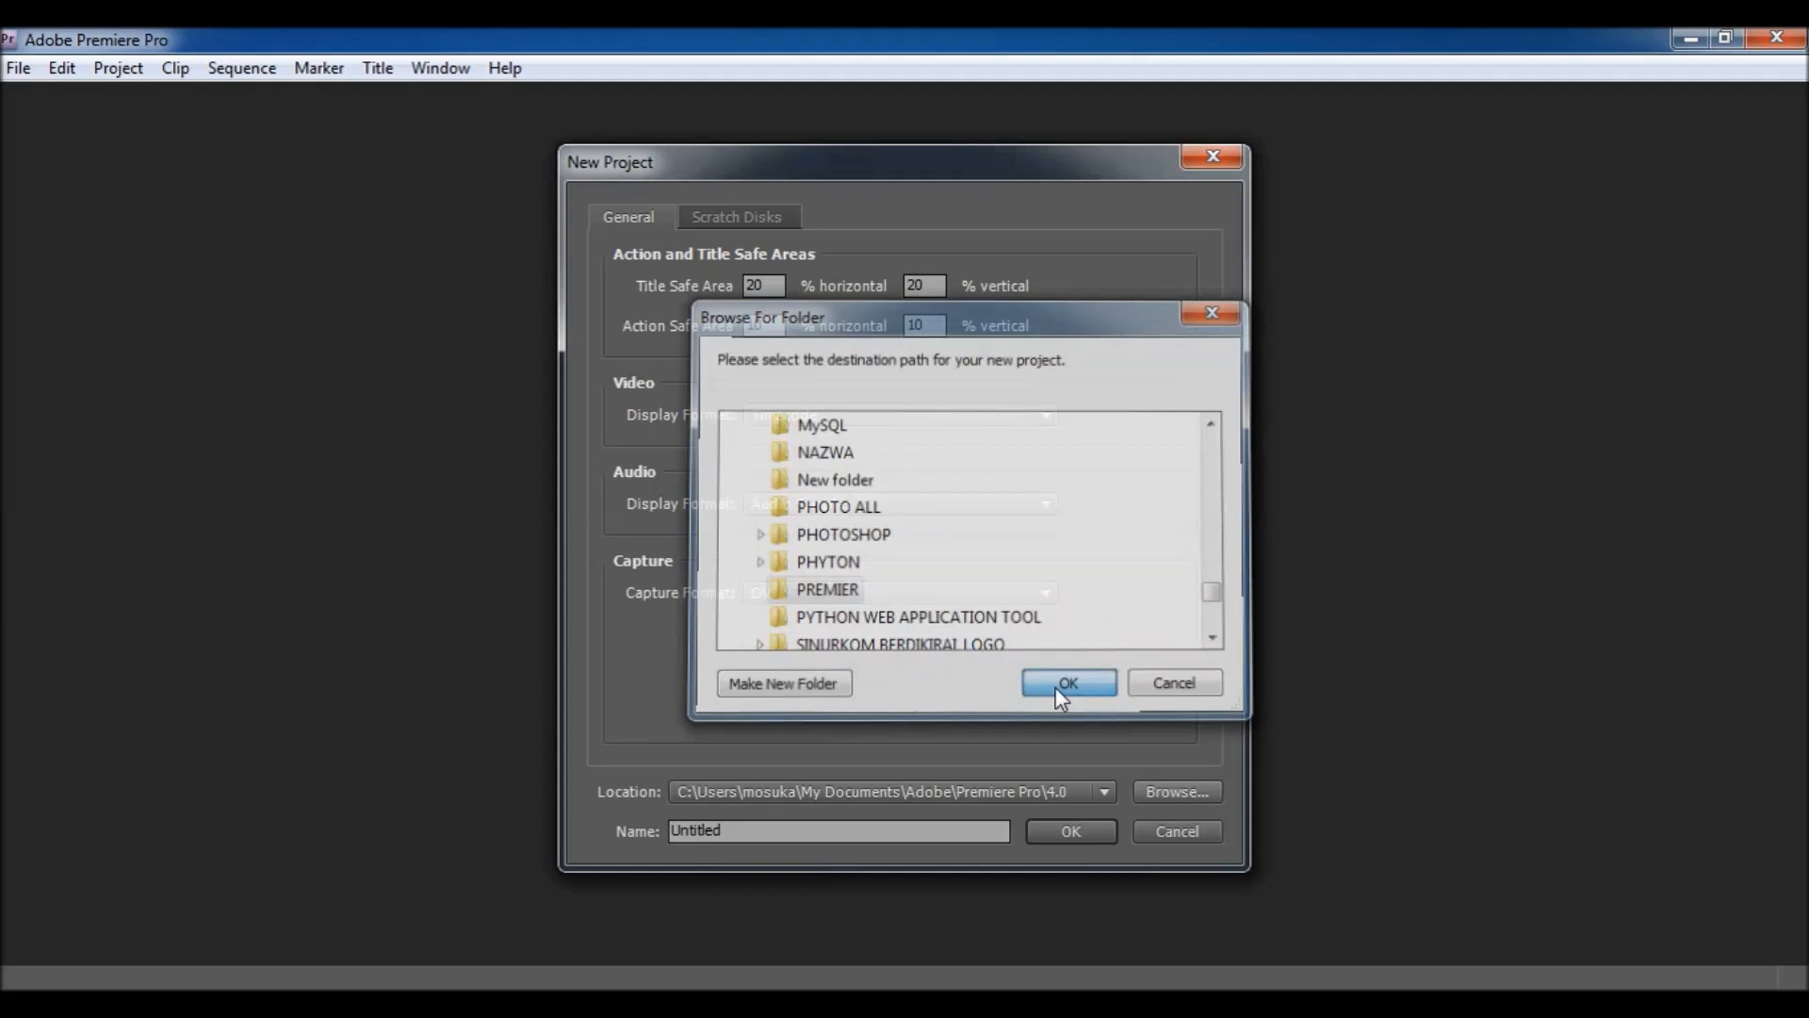
left_click(1055, 687)
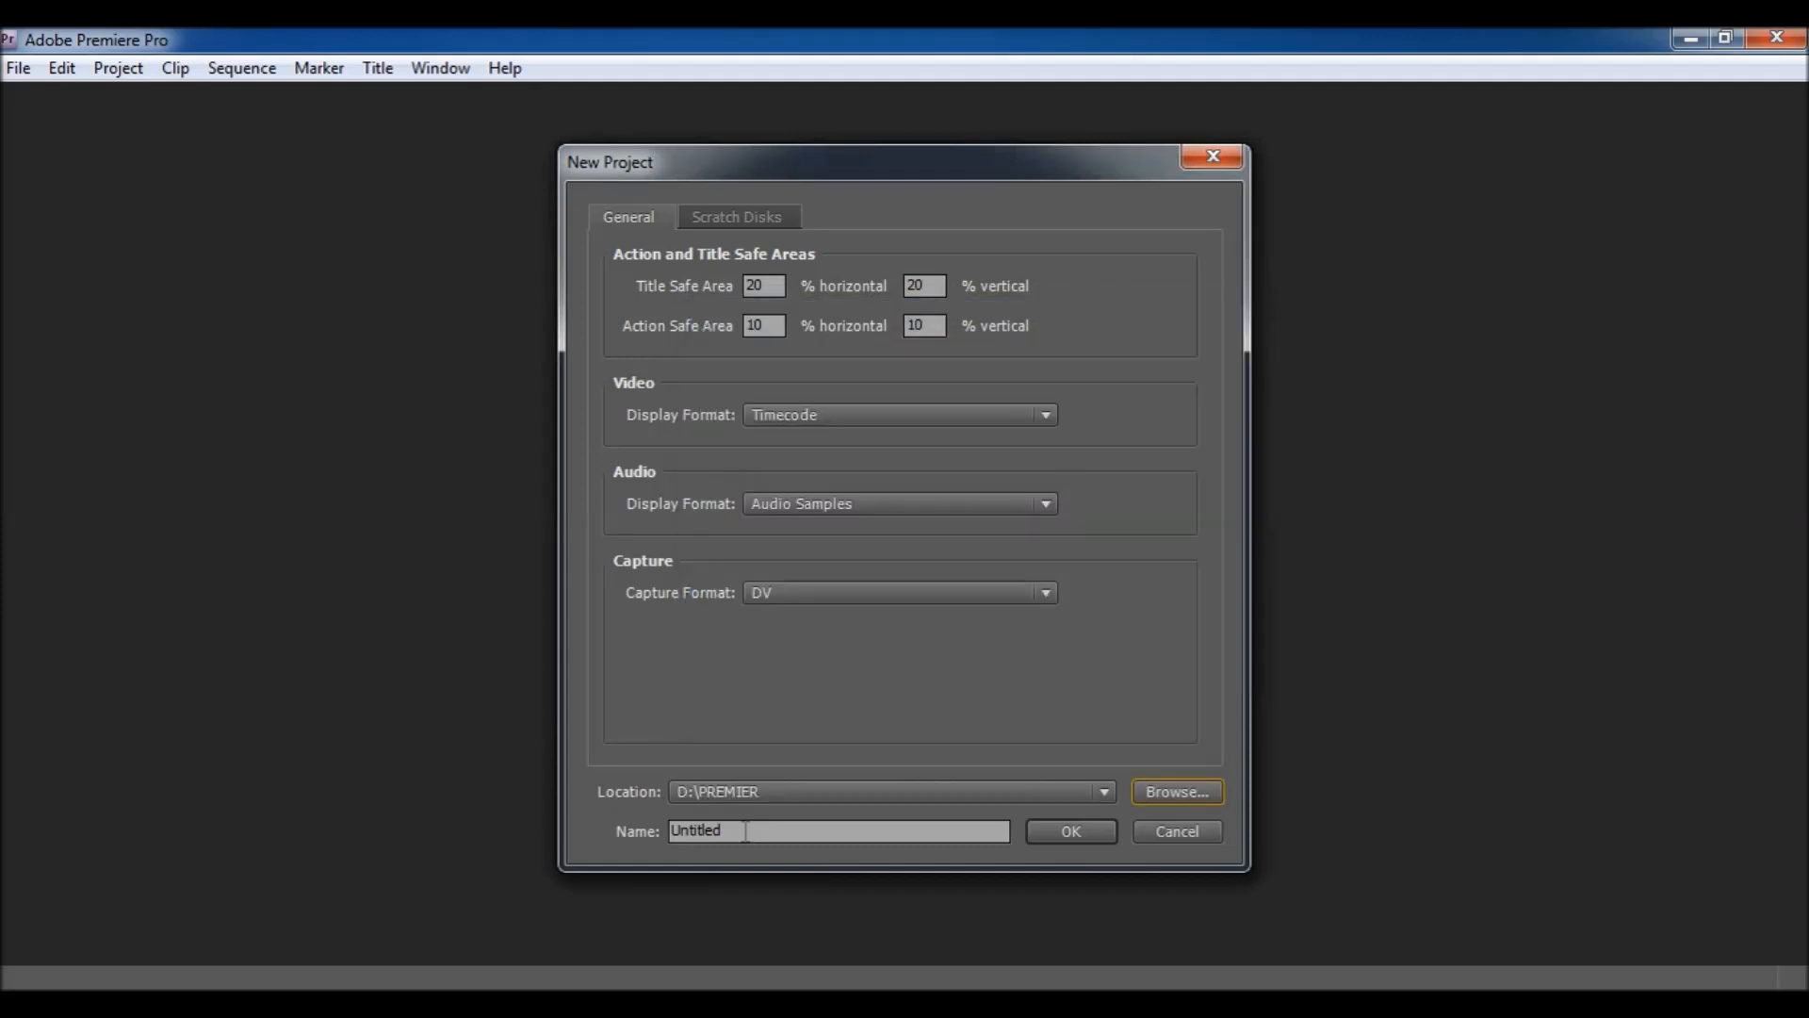
- Name the project Latih-1 and create it with the AVC-I 100 1080i50 sequence preset, keeping the name Sequence 01
double_click(745, 830)
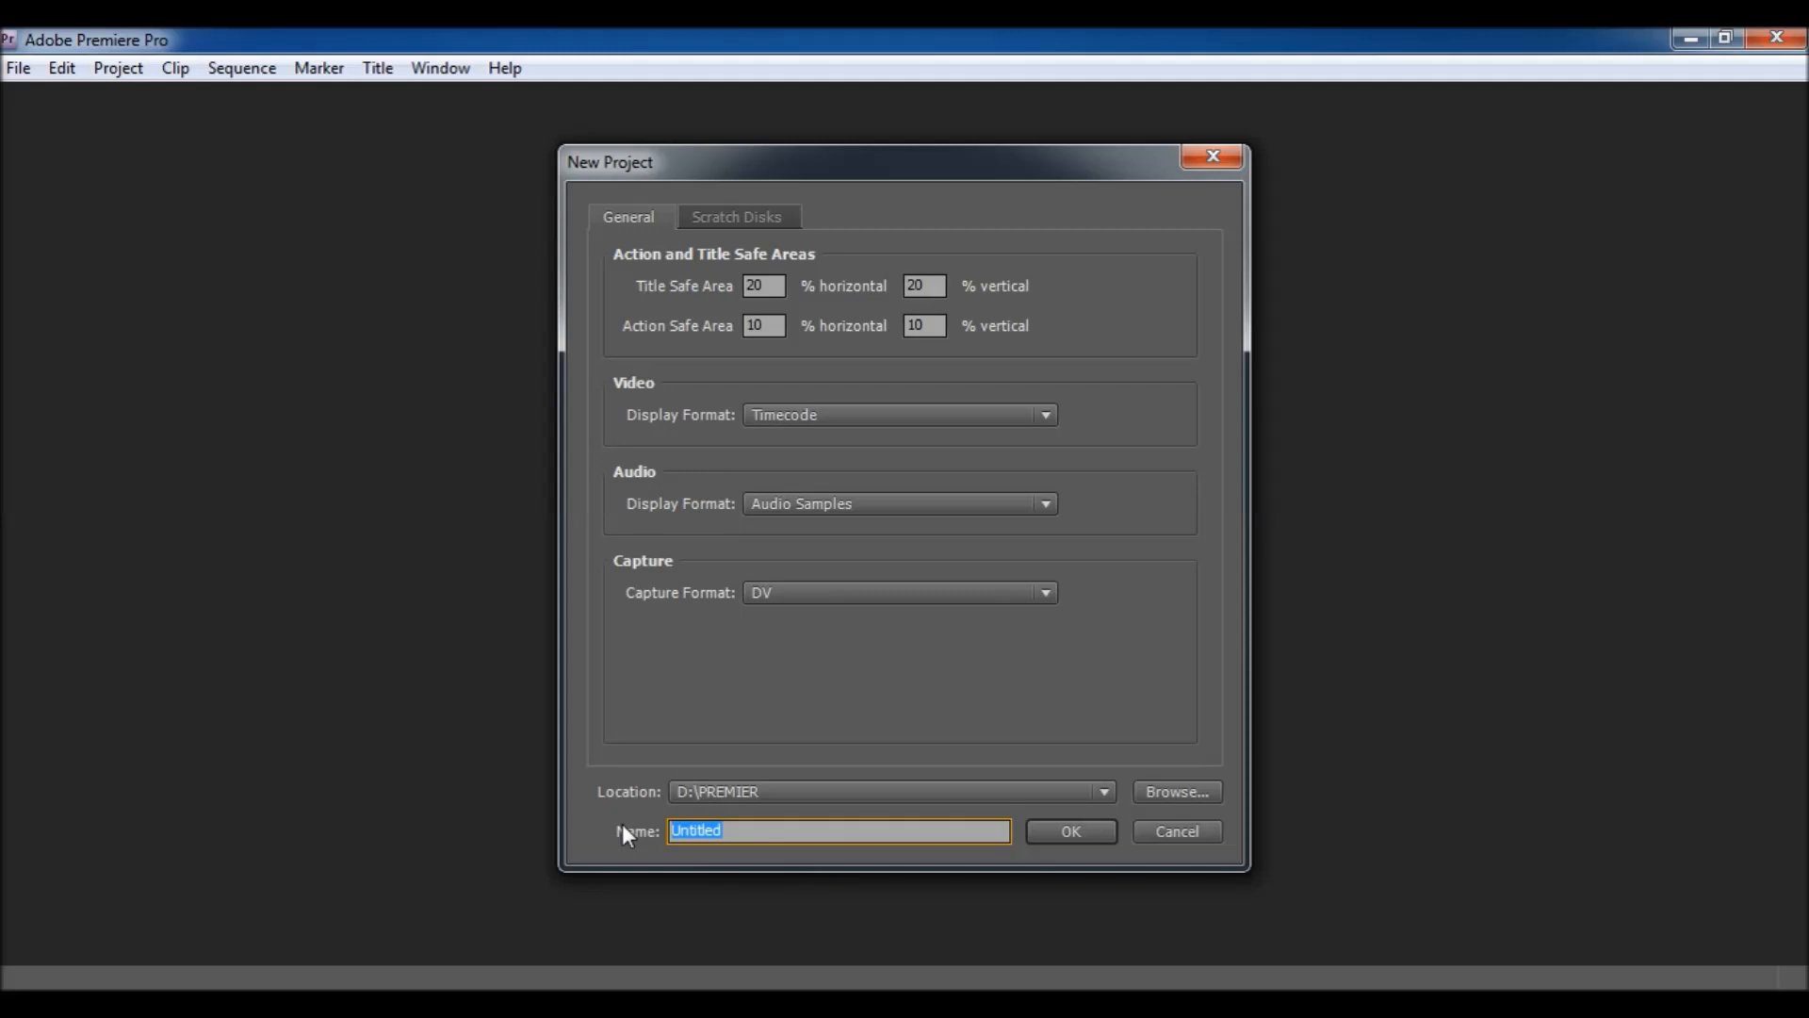
type("Latih-1")
left_click(1099, 829)
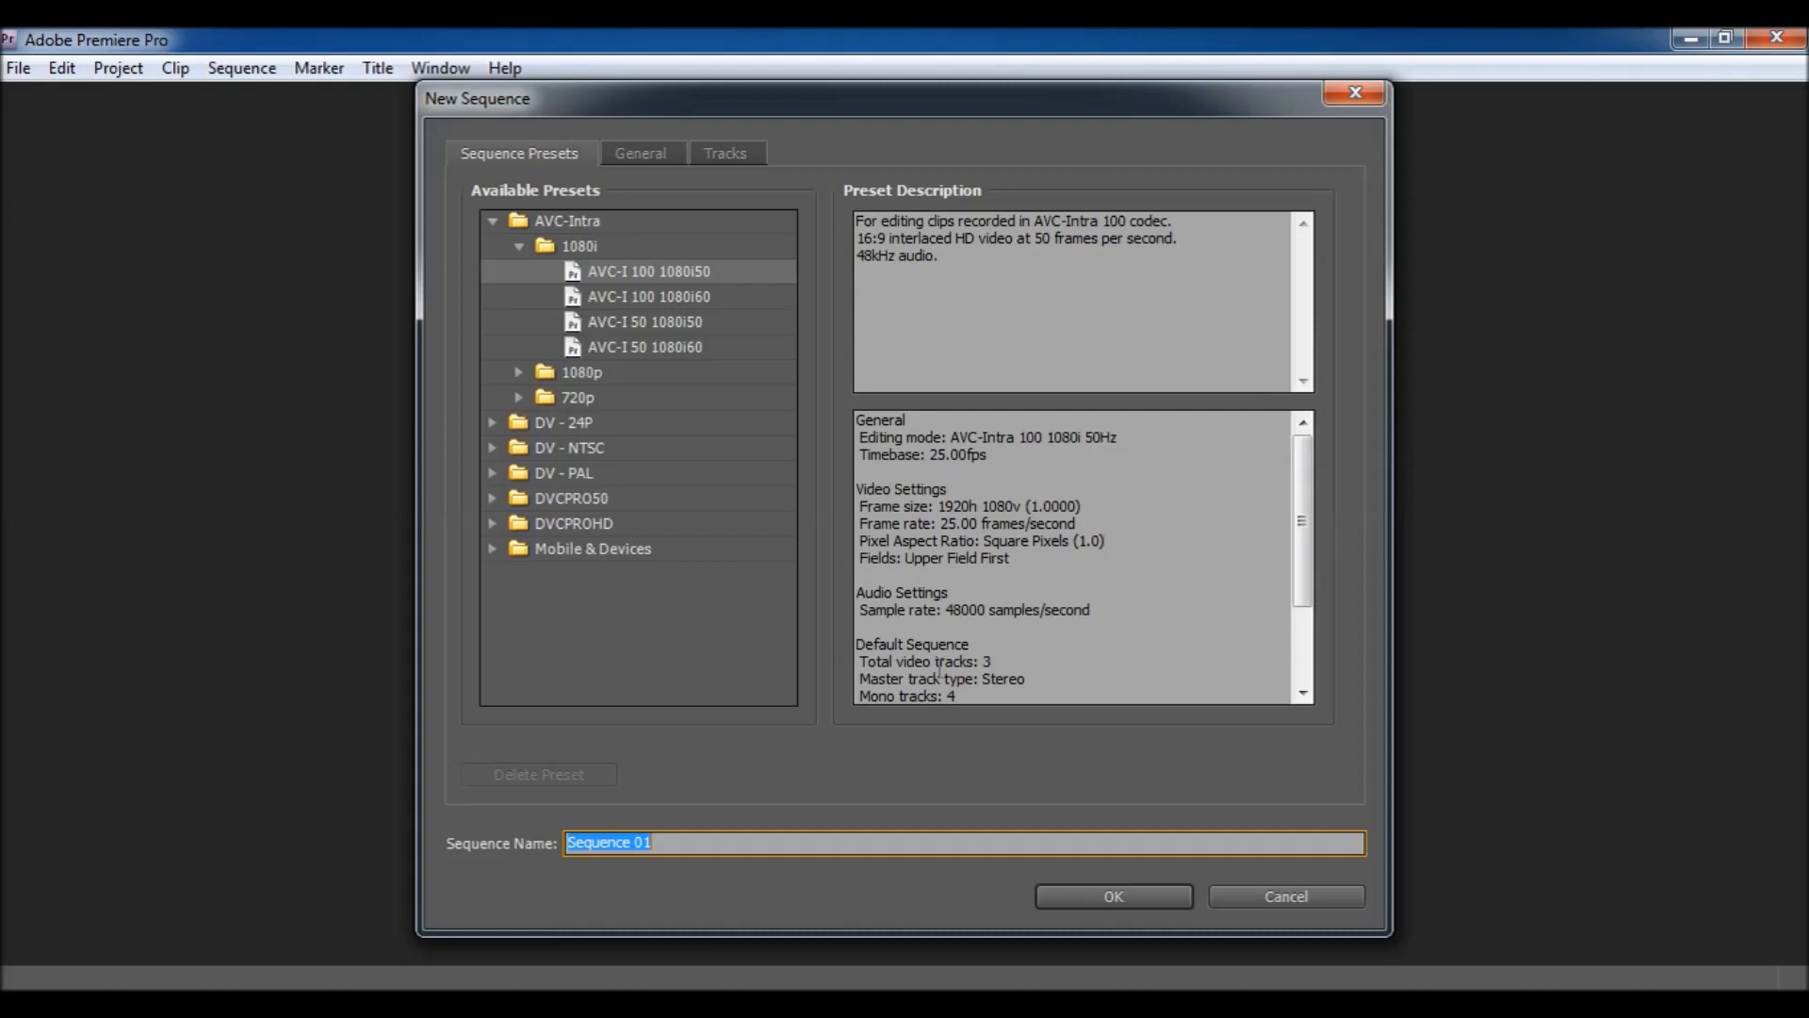
left_click(1131, 897)
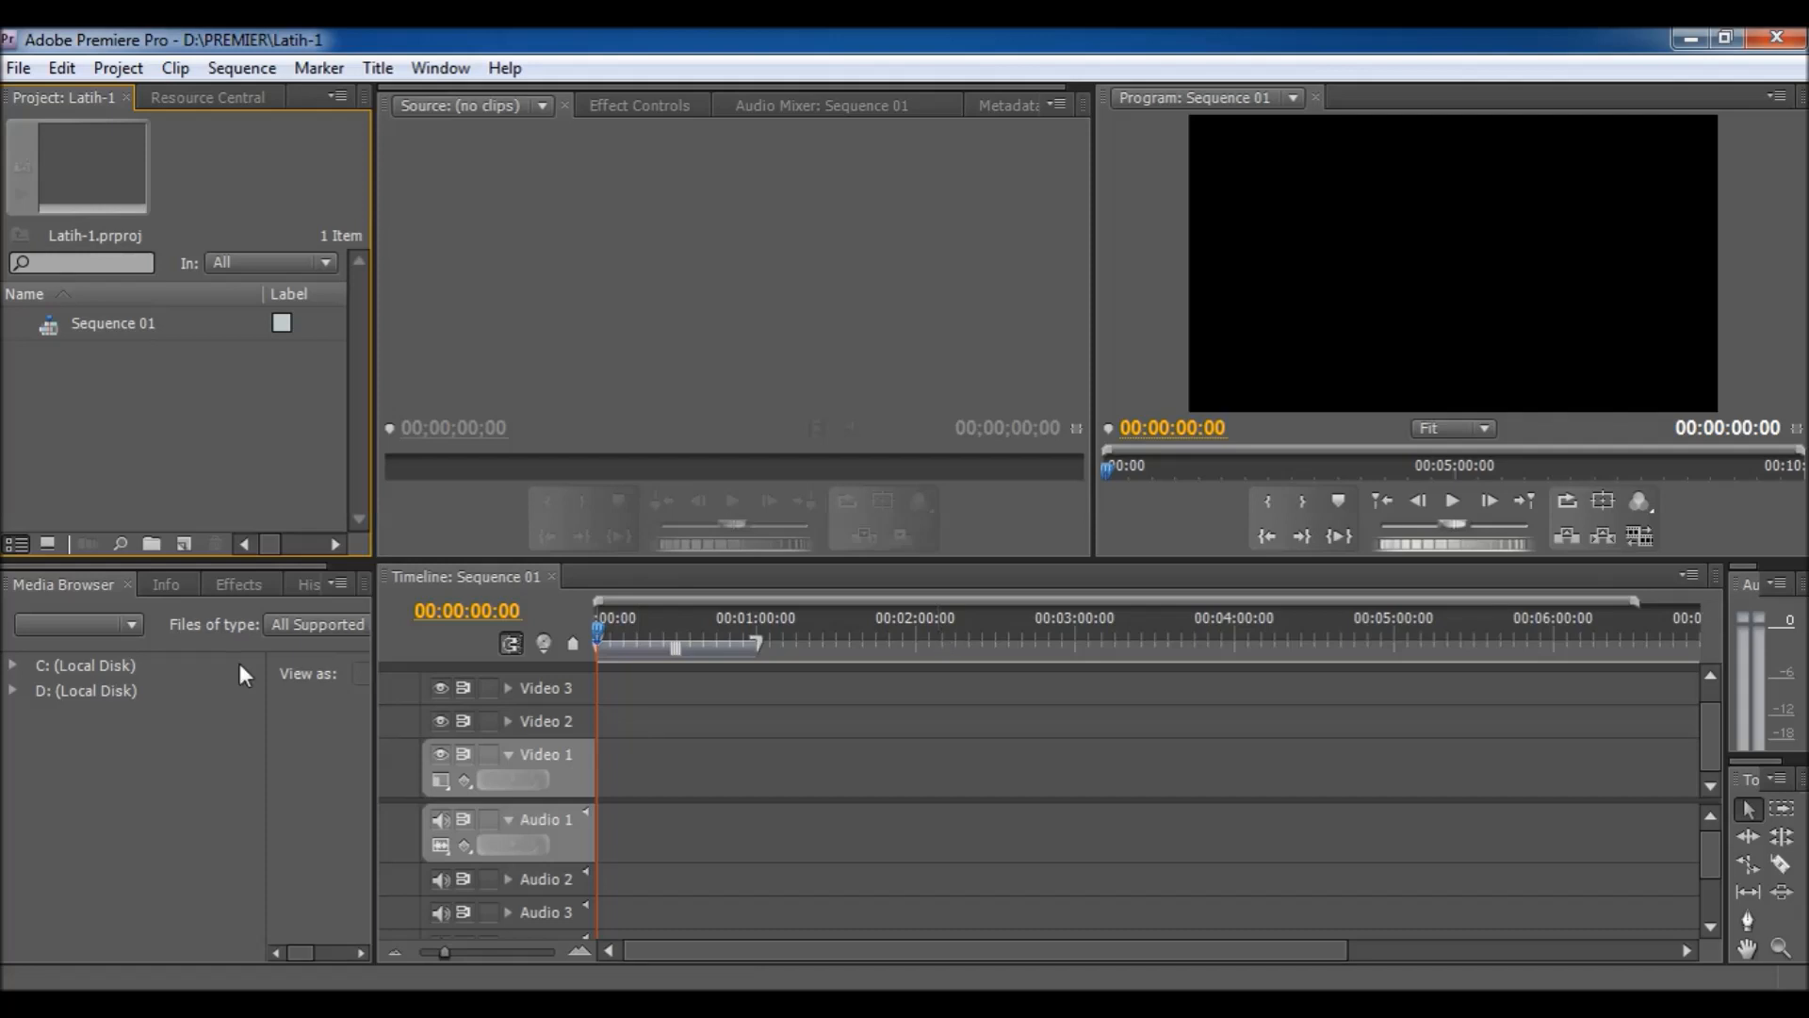
- Close the Effects panel and display it again in the group with the Media Browser, Info and History panels
left_click(227, 583)
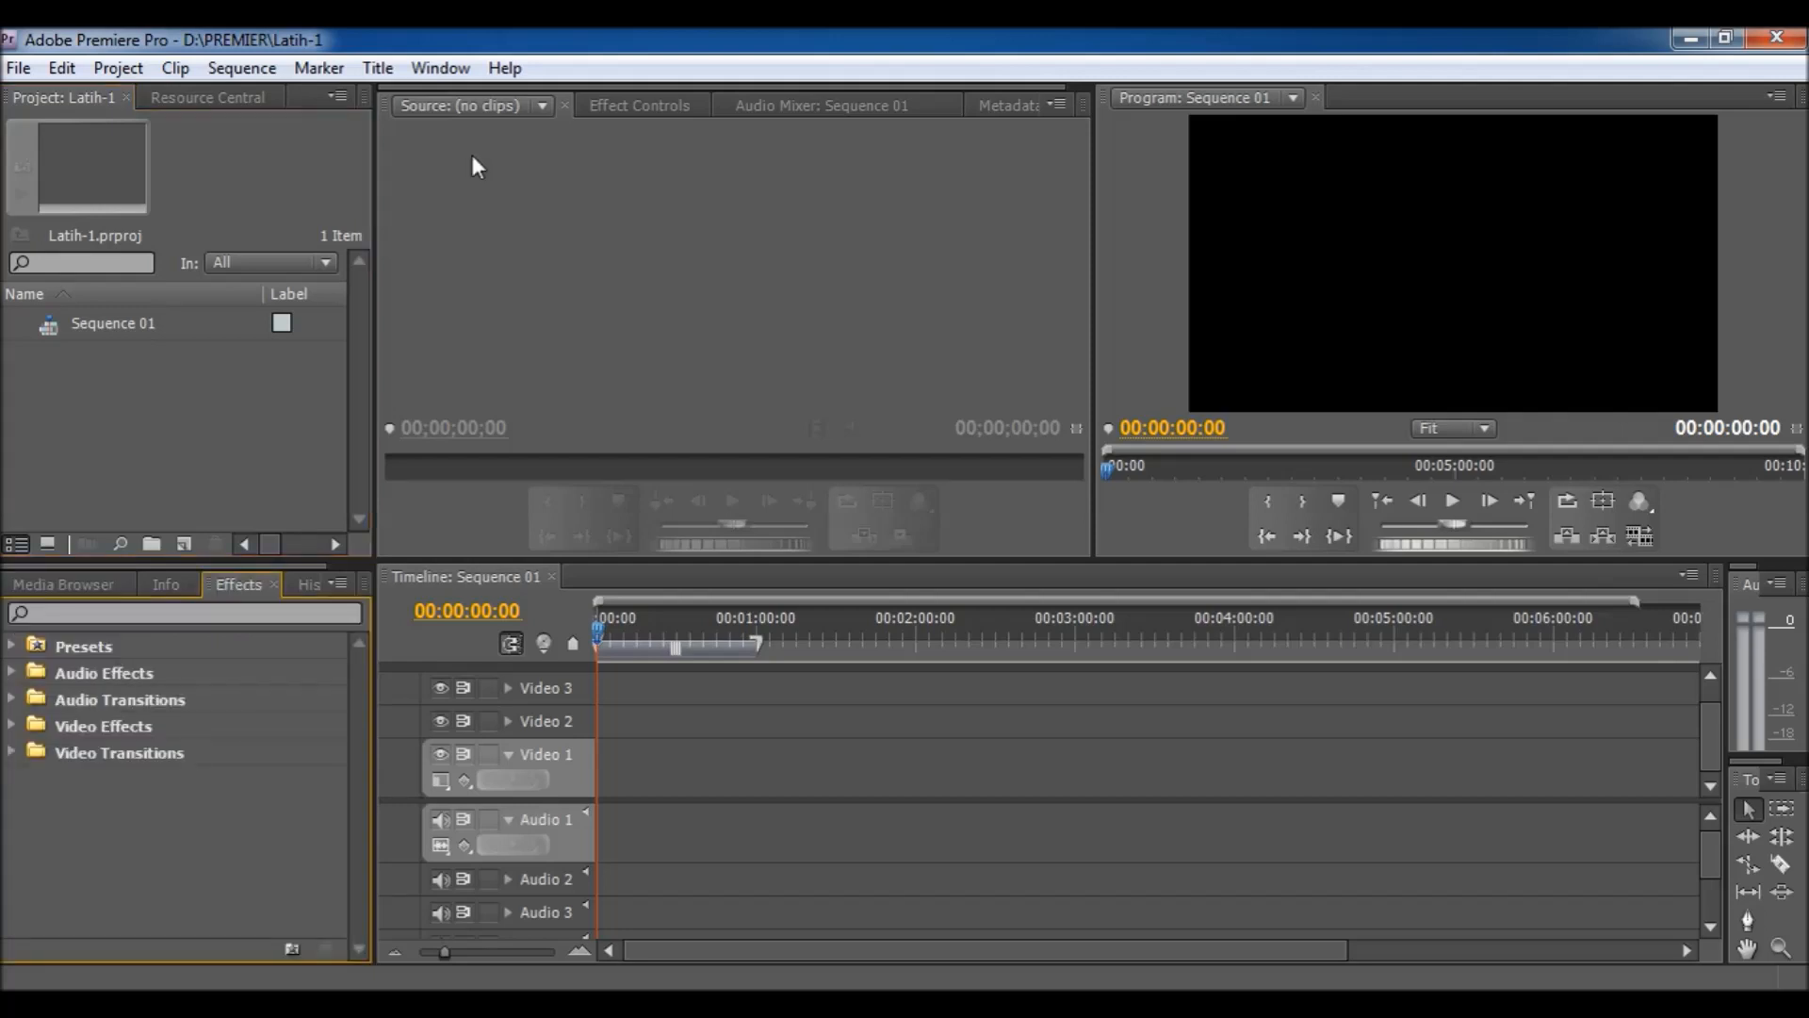
left_click(440, 68)
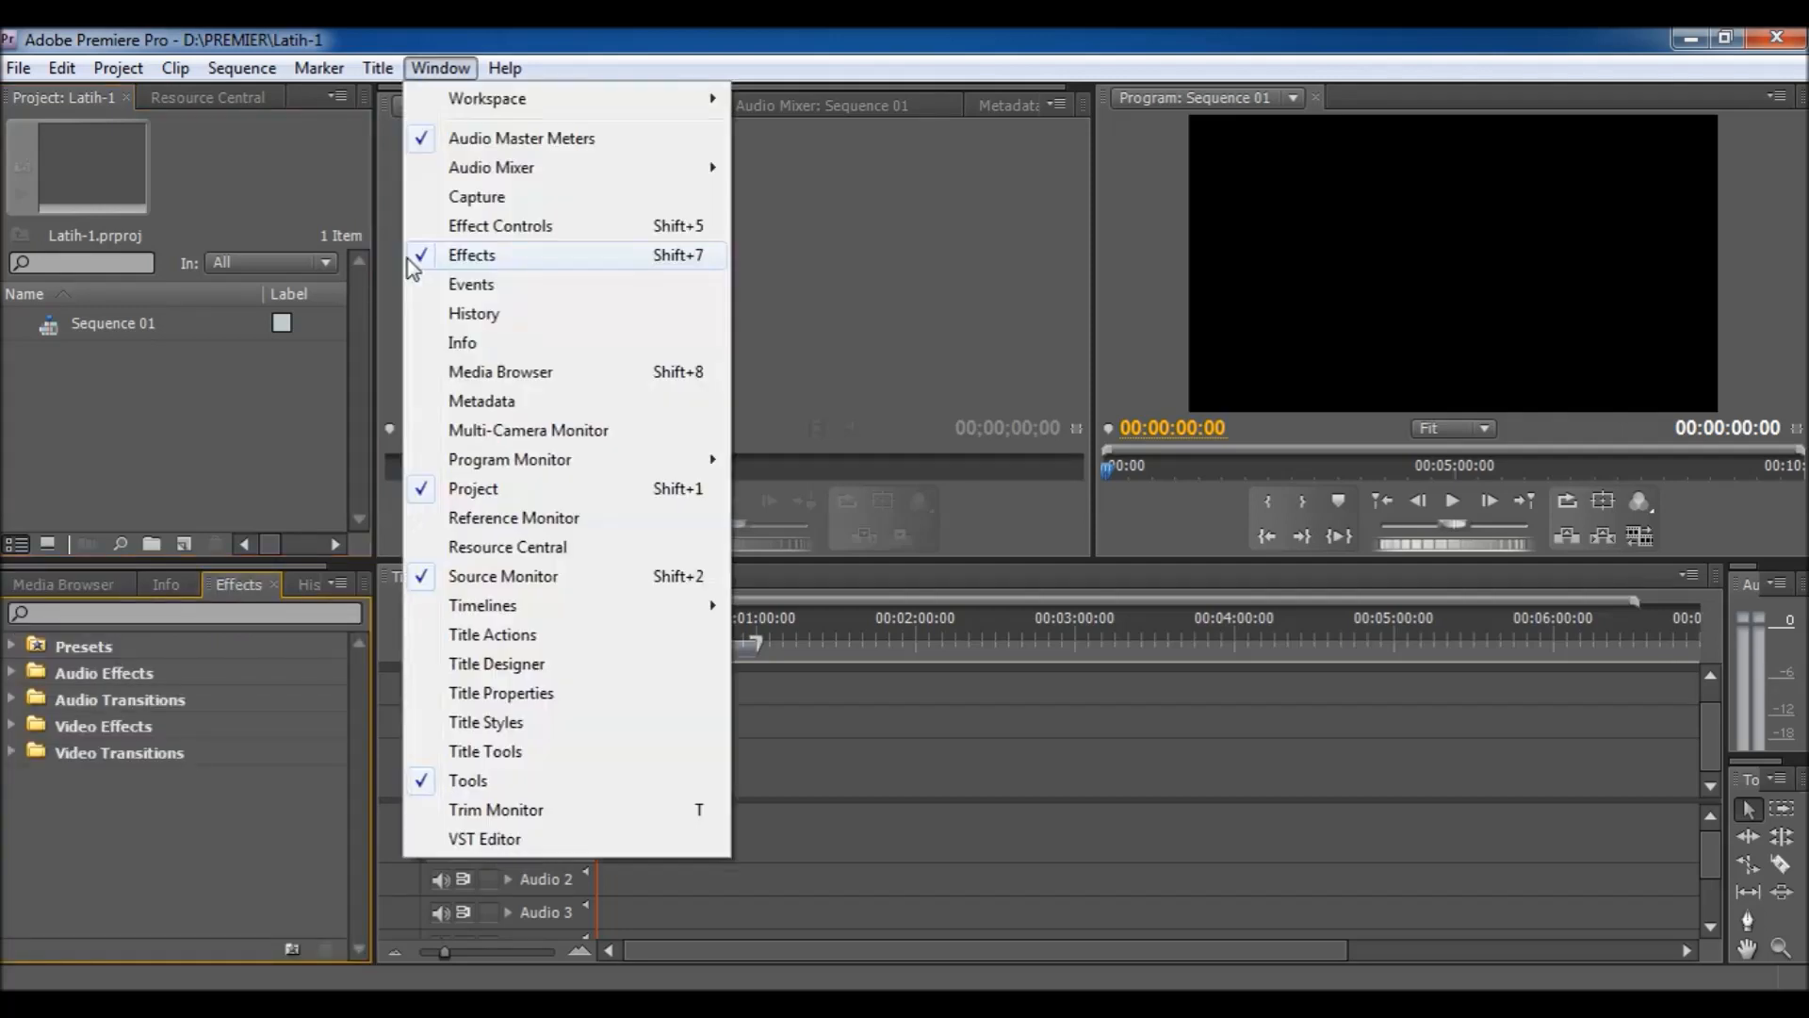
left_click(410, 256)
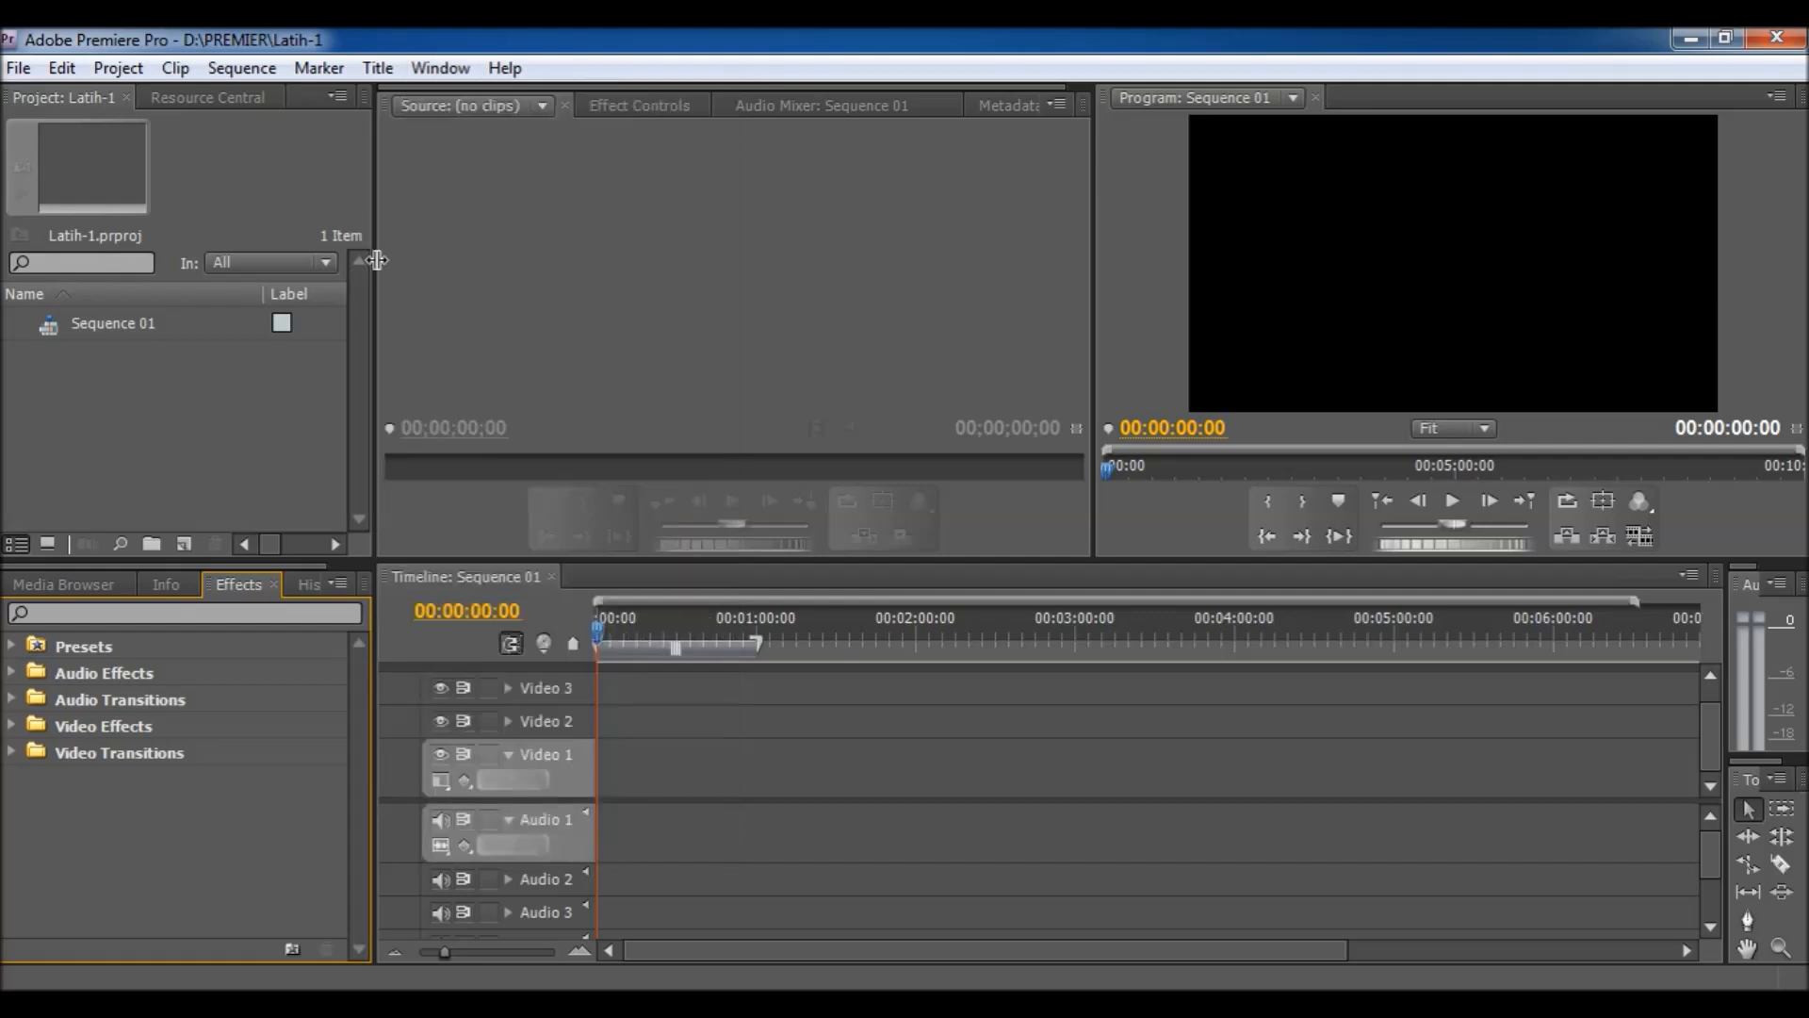
left_click(309, 583)
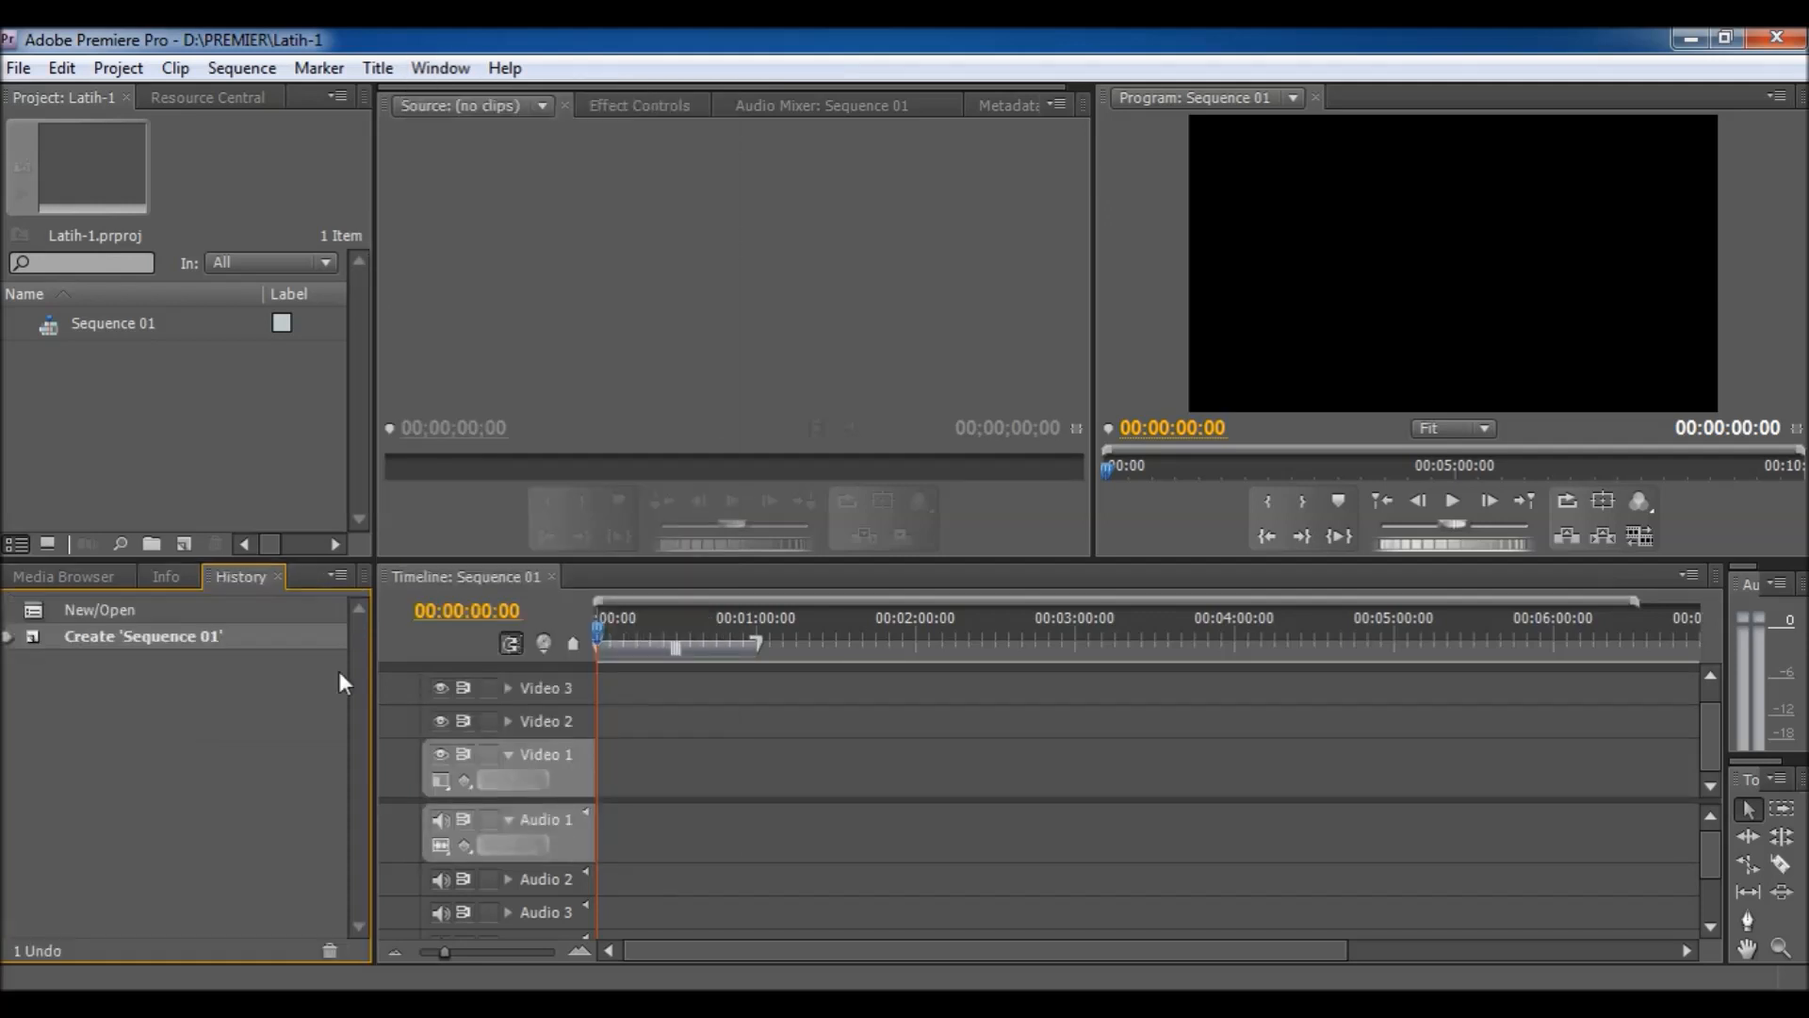
left_click(440, 68)
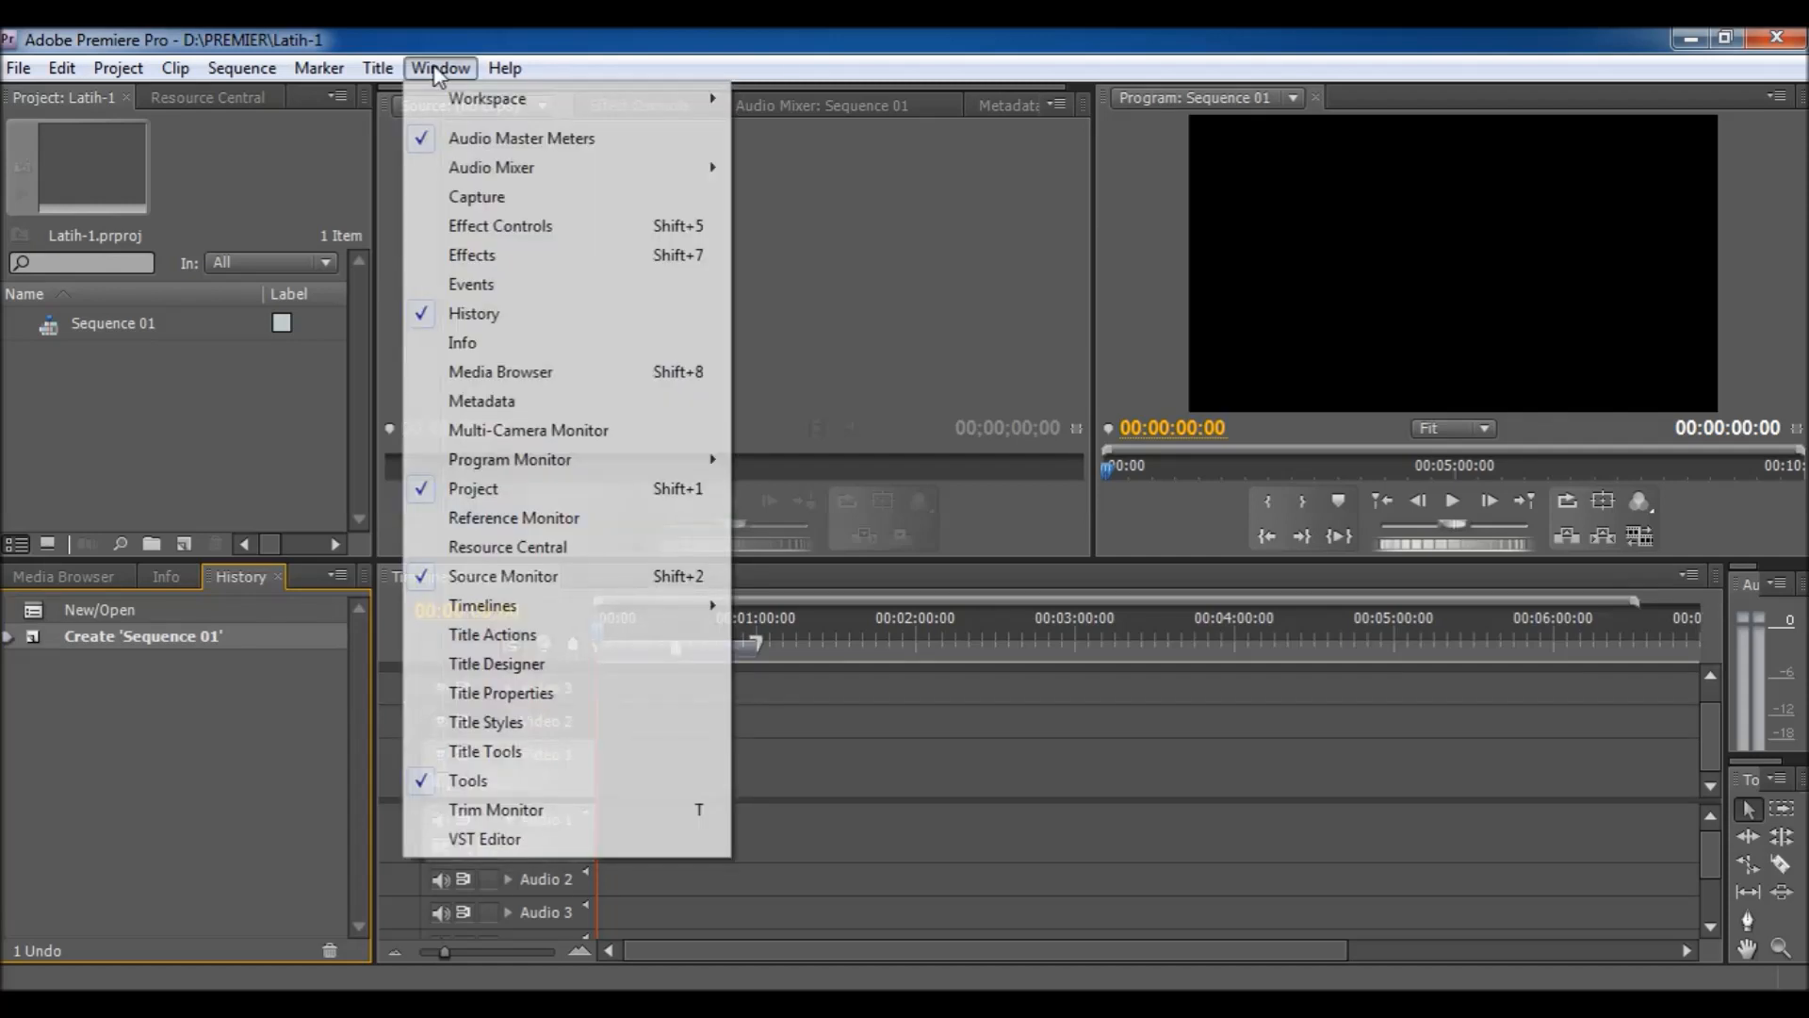
left_click(437, 258)
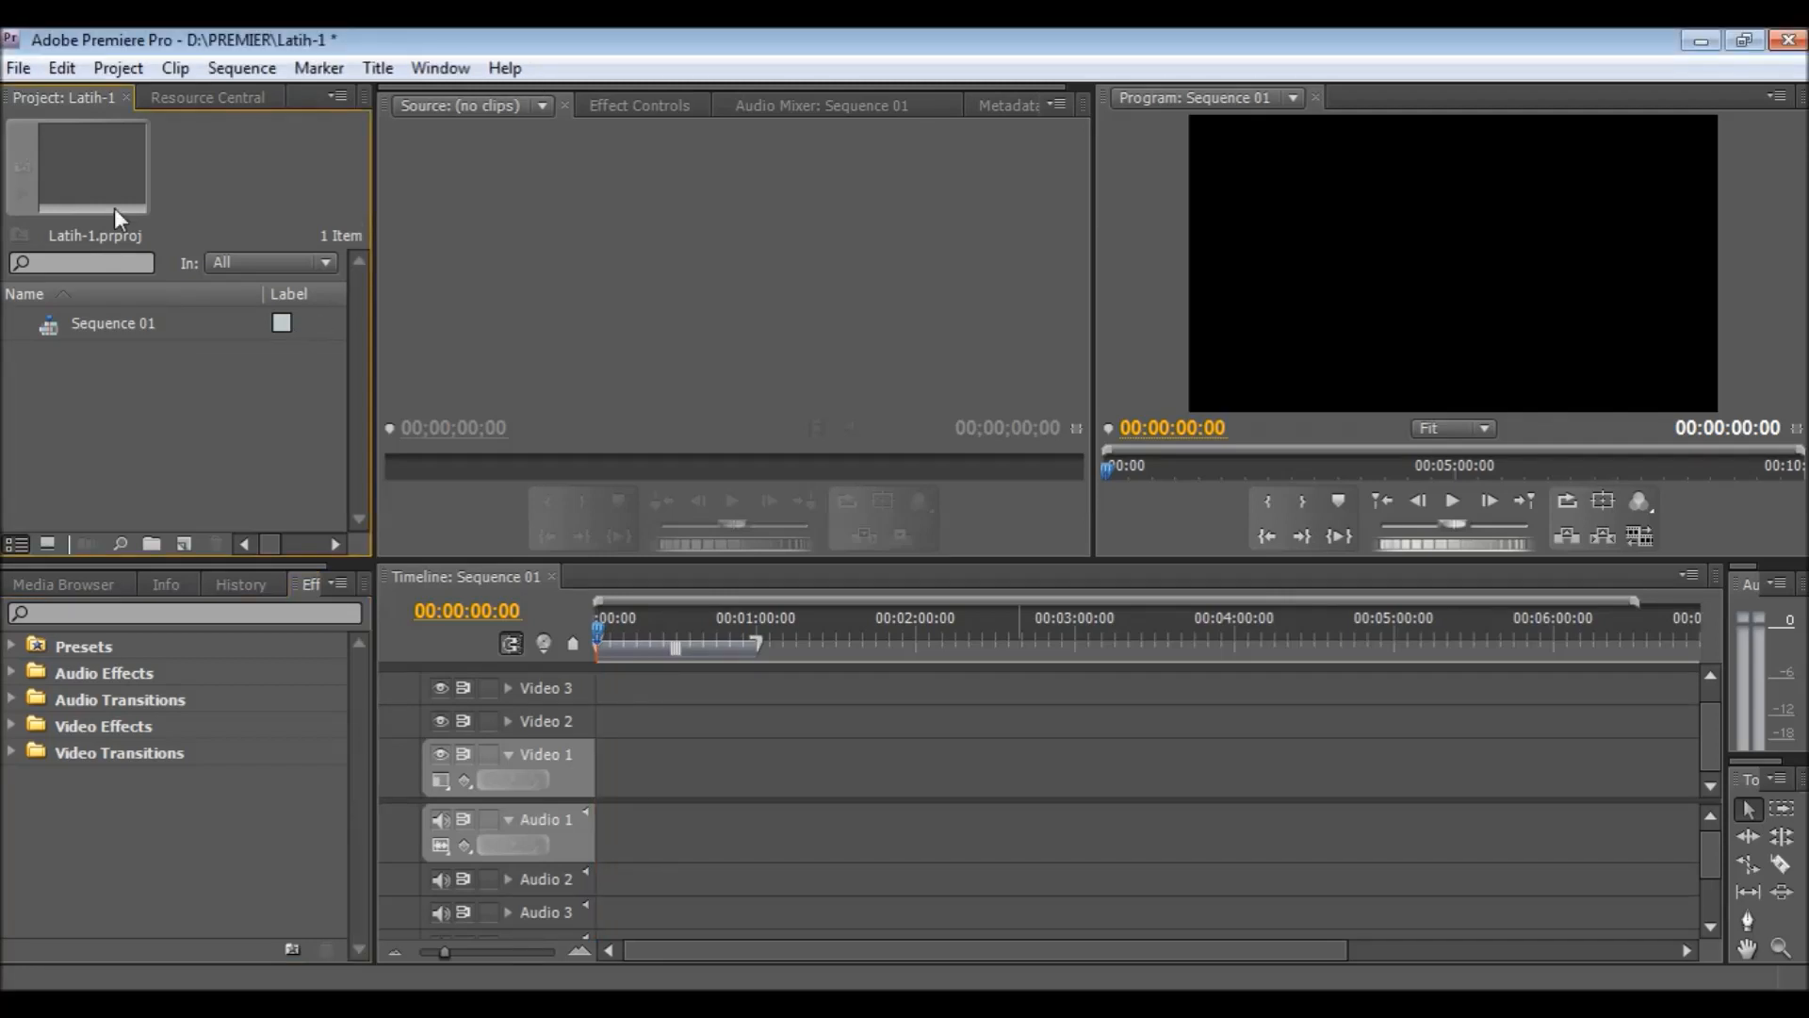
- Import the Captain America_ Civil War Official Trailer #2 video from the PREMIER folder into the project
left_click(19, 70)
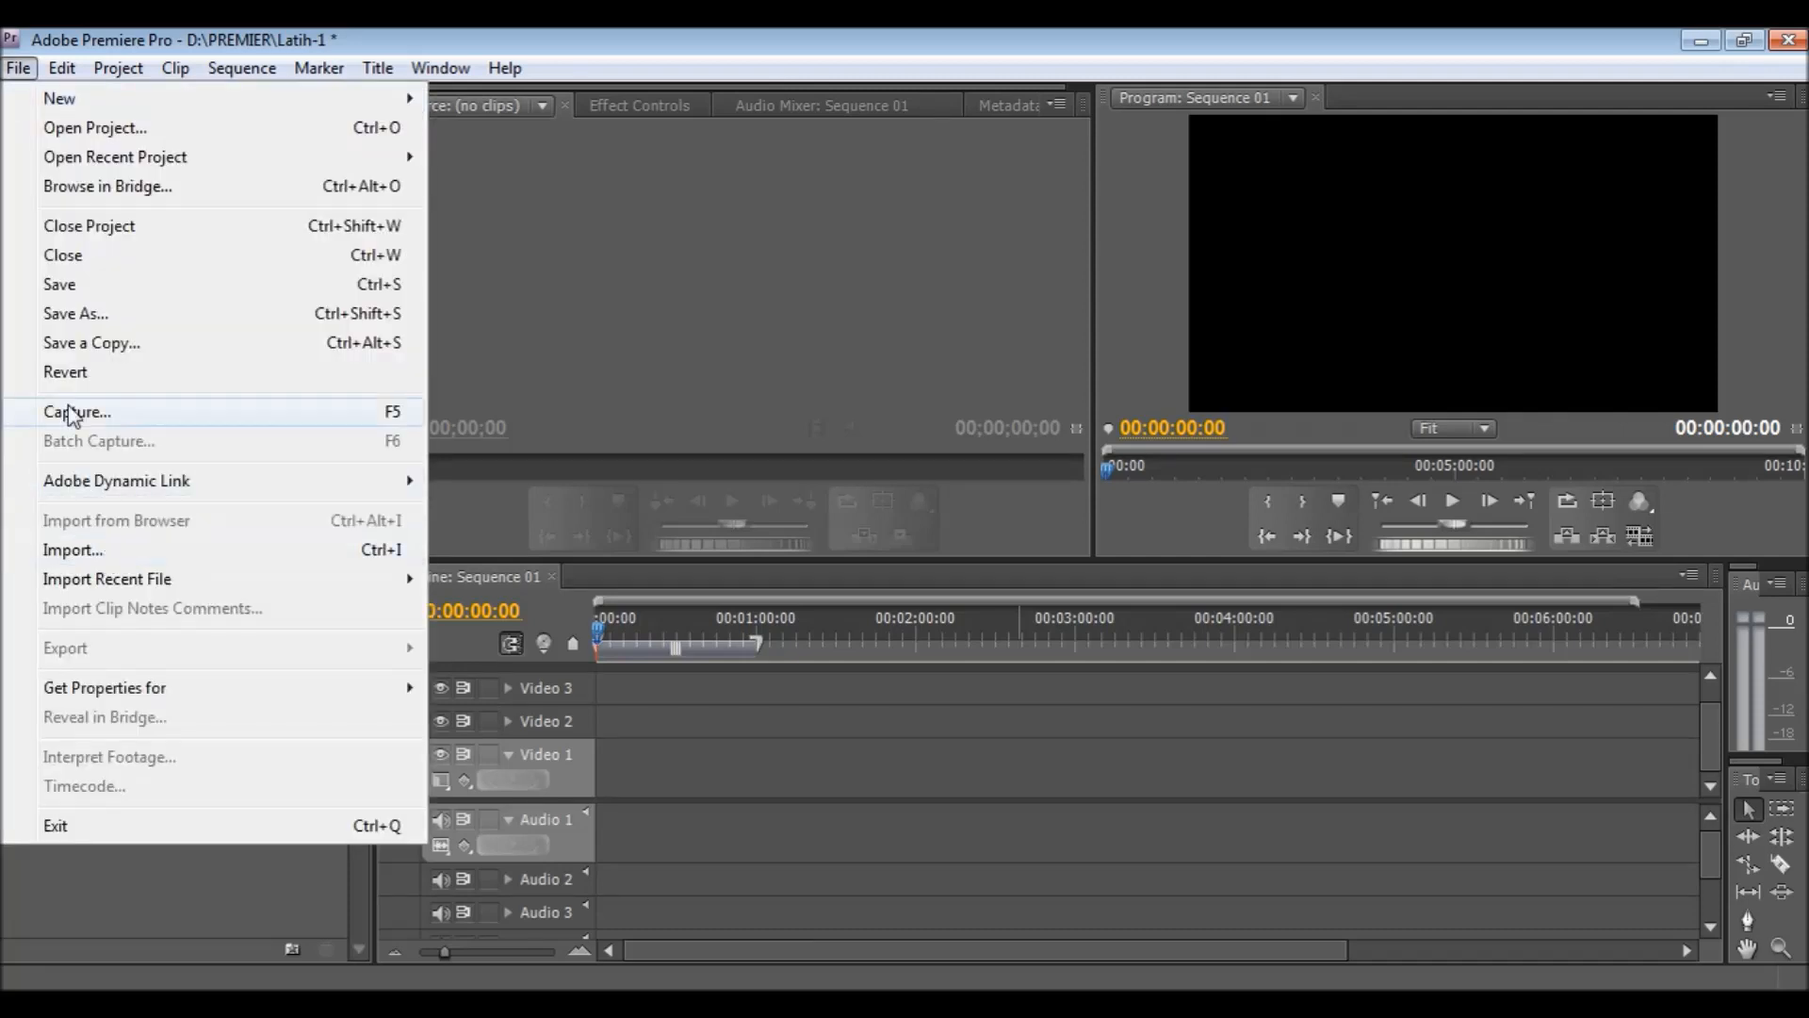
left_click(74, 552)
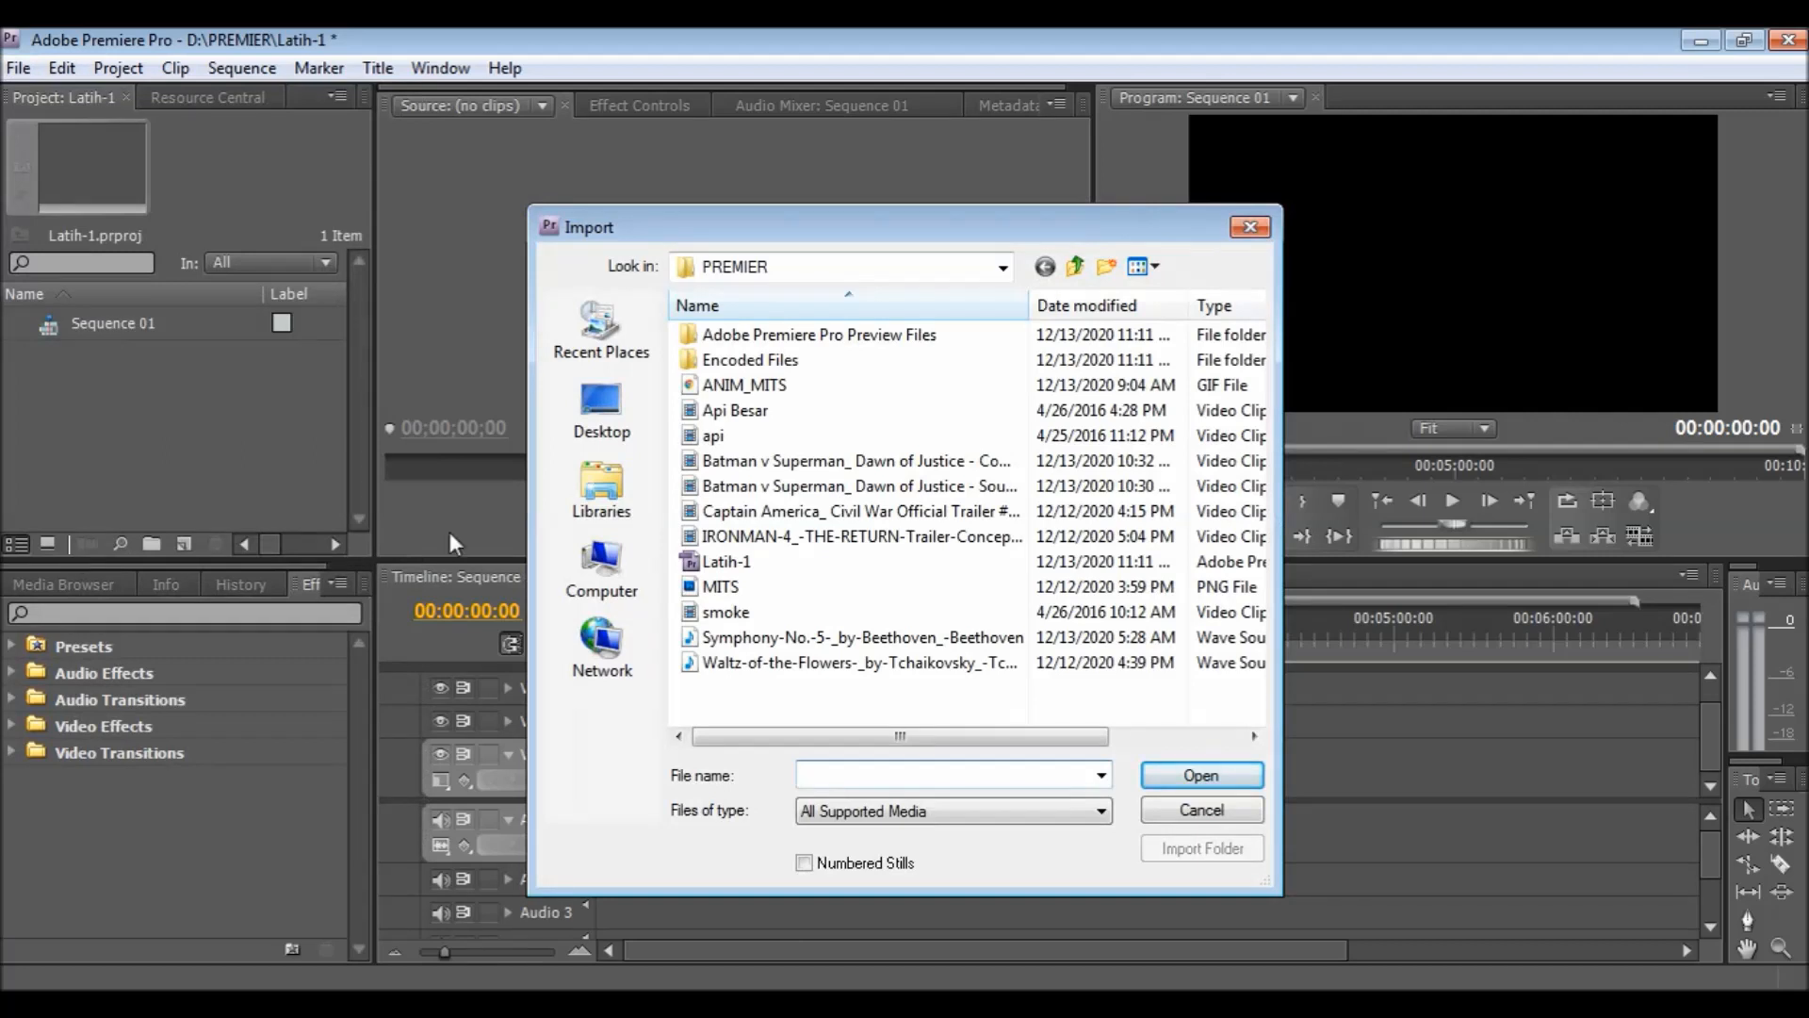
left_click(767, 517)
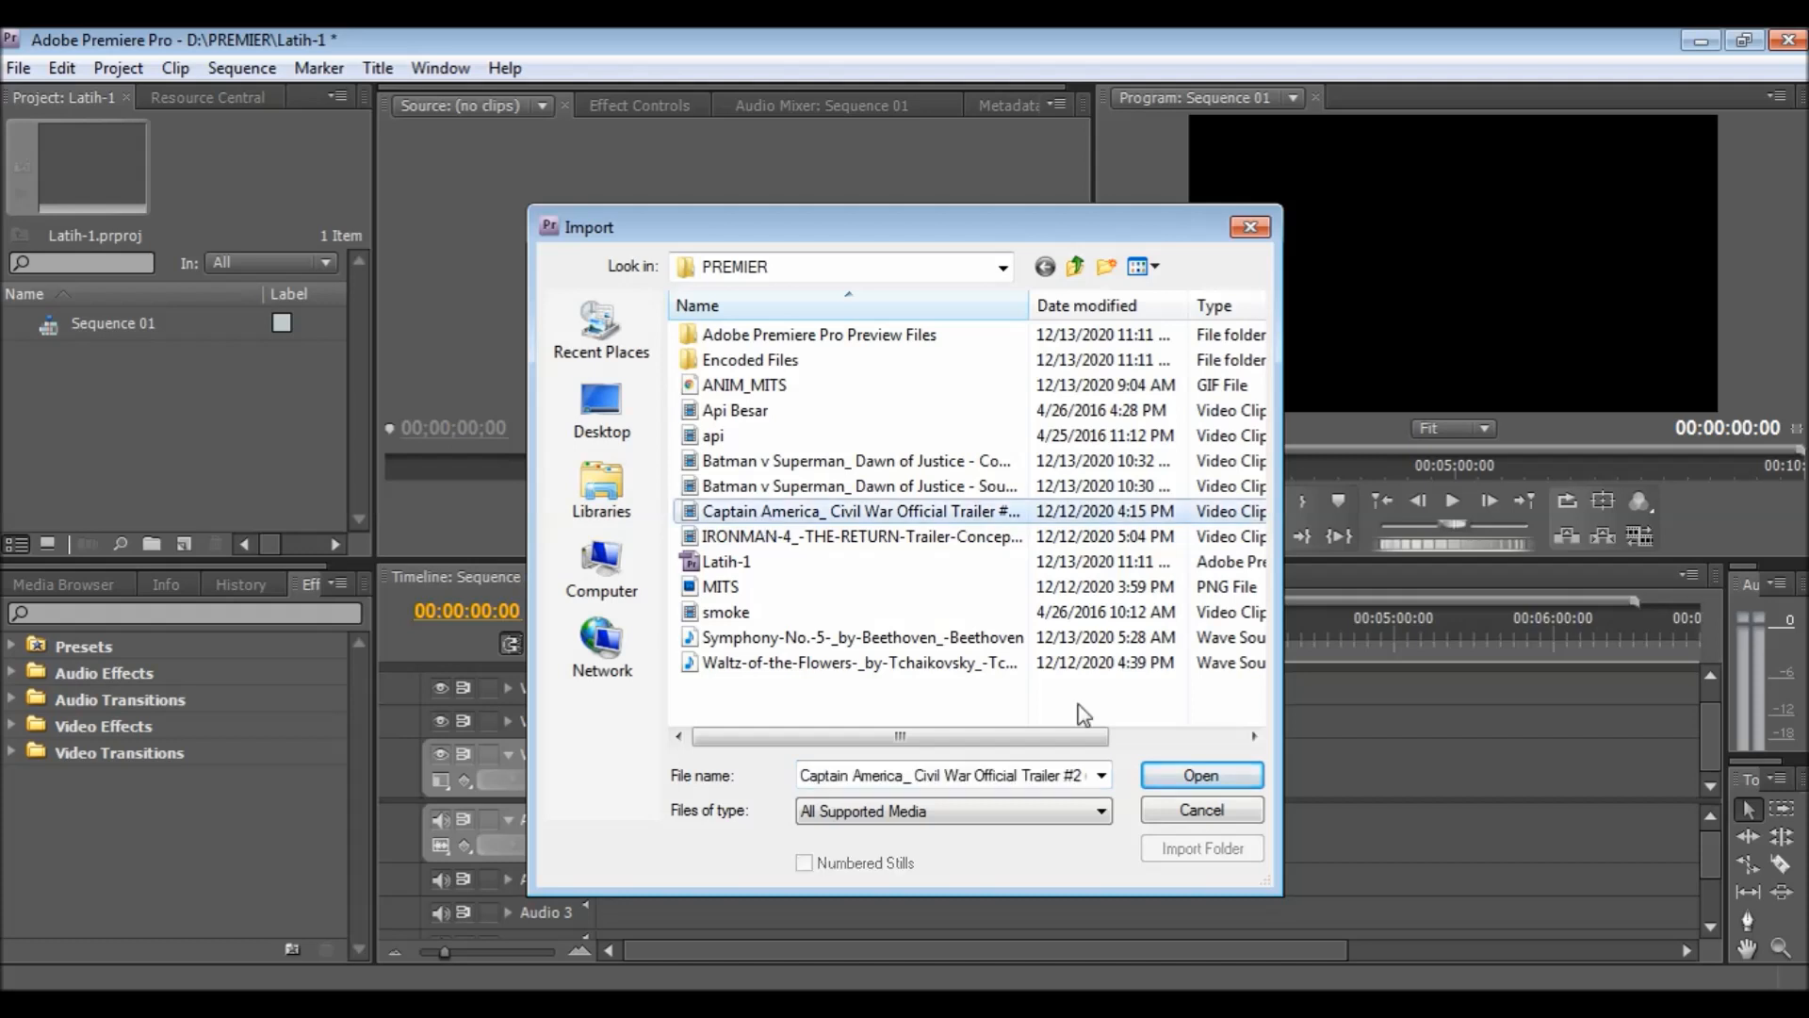
left_click(1199, 776)
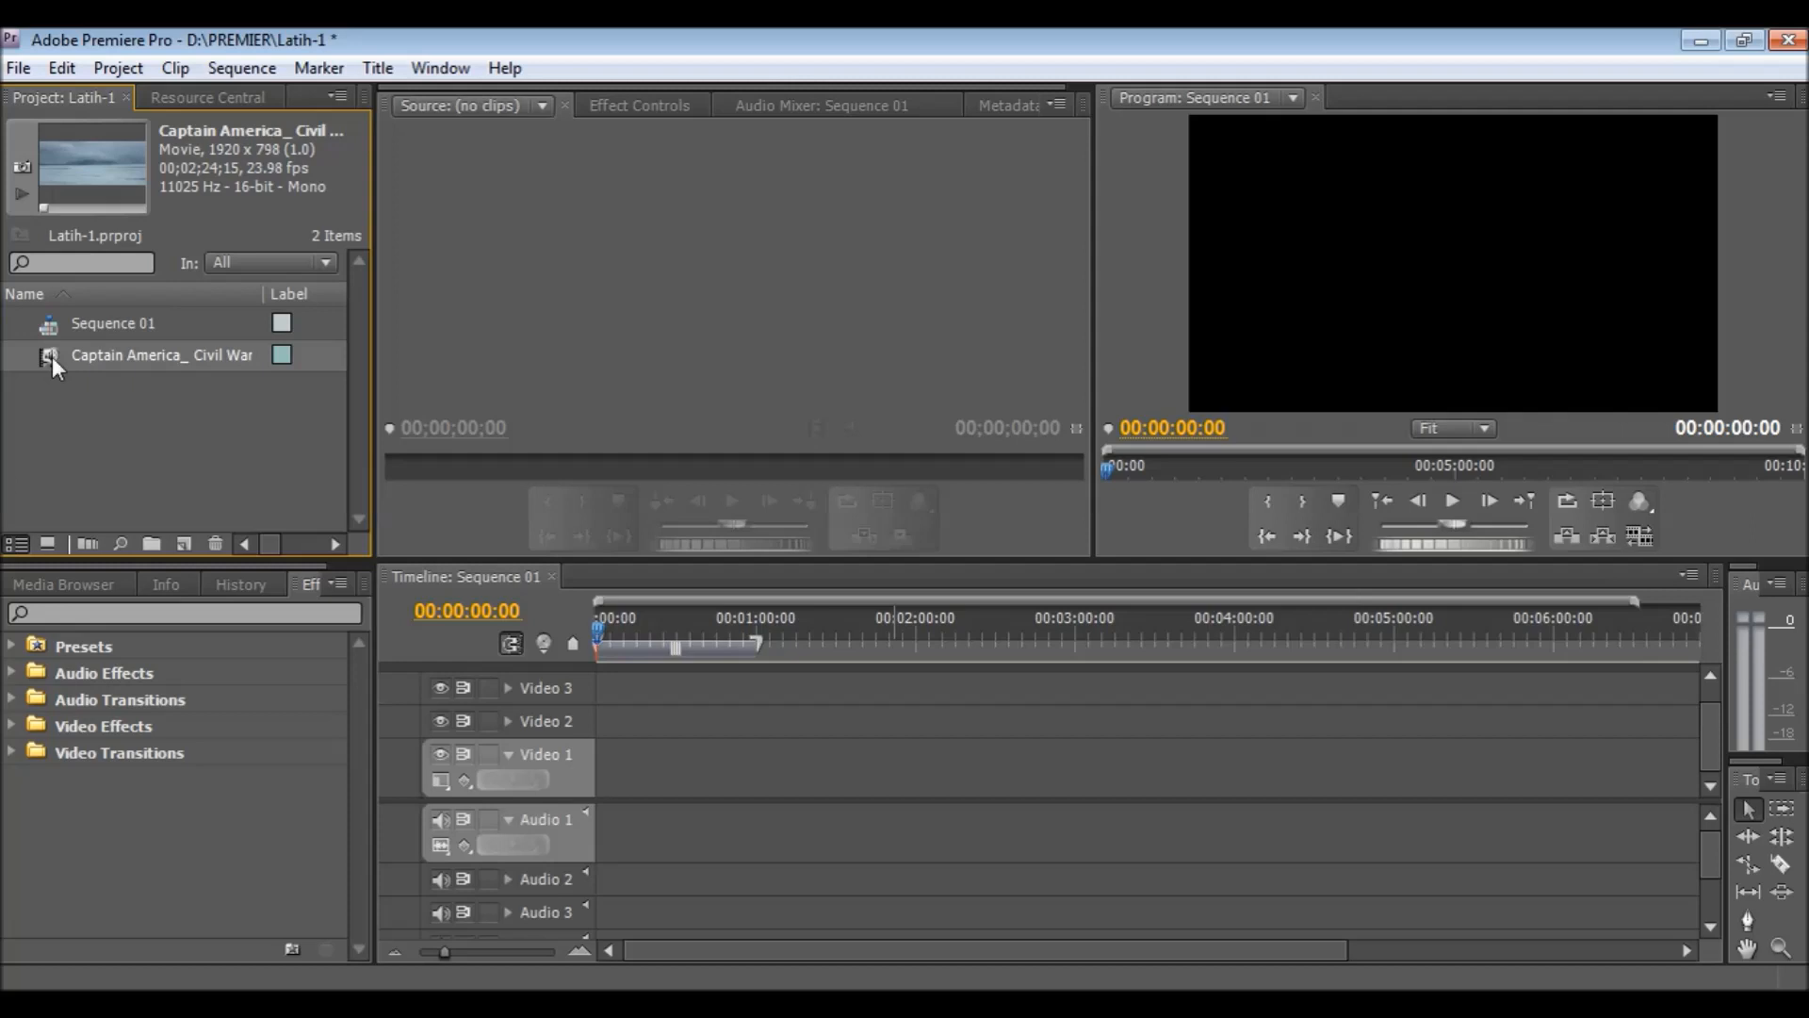
- Place the Captain America trailer at the start of the Video 1 track and briefly play back the sequence
left_click_drag(484, 652, 590, 766)
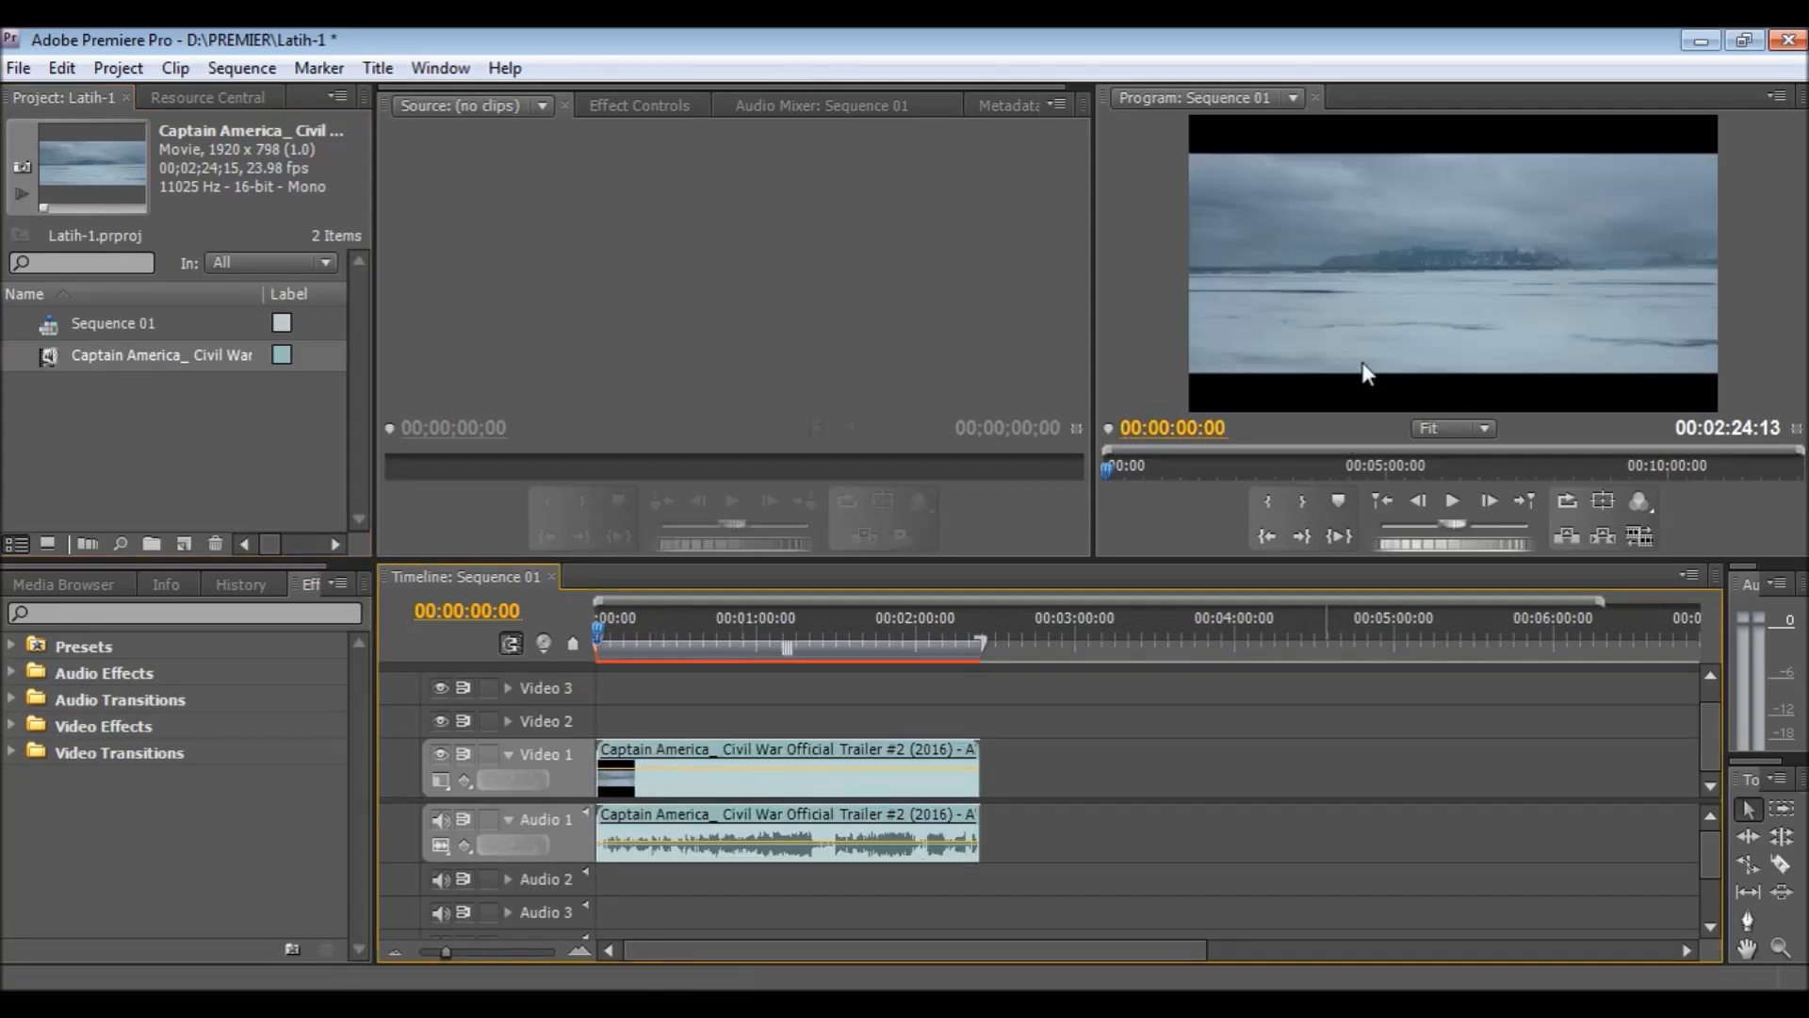
left_click(1449, 505)
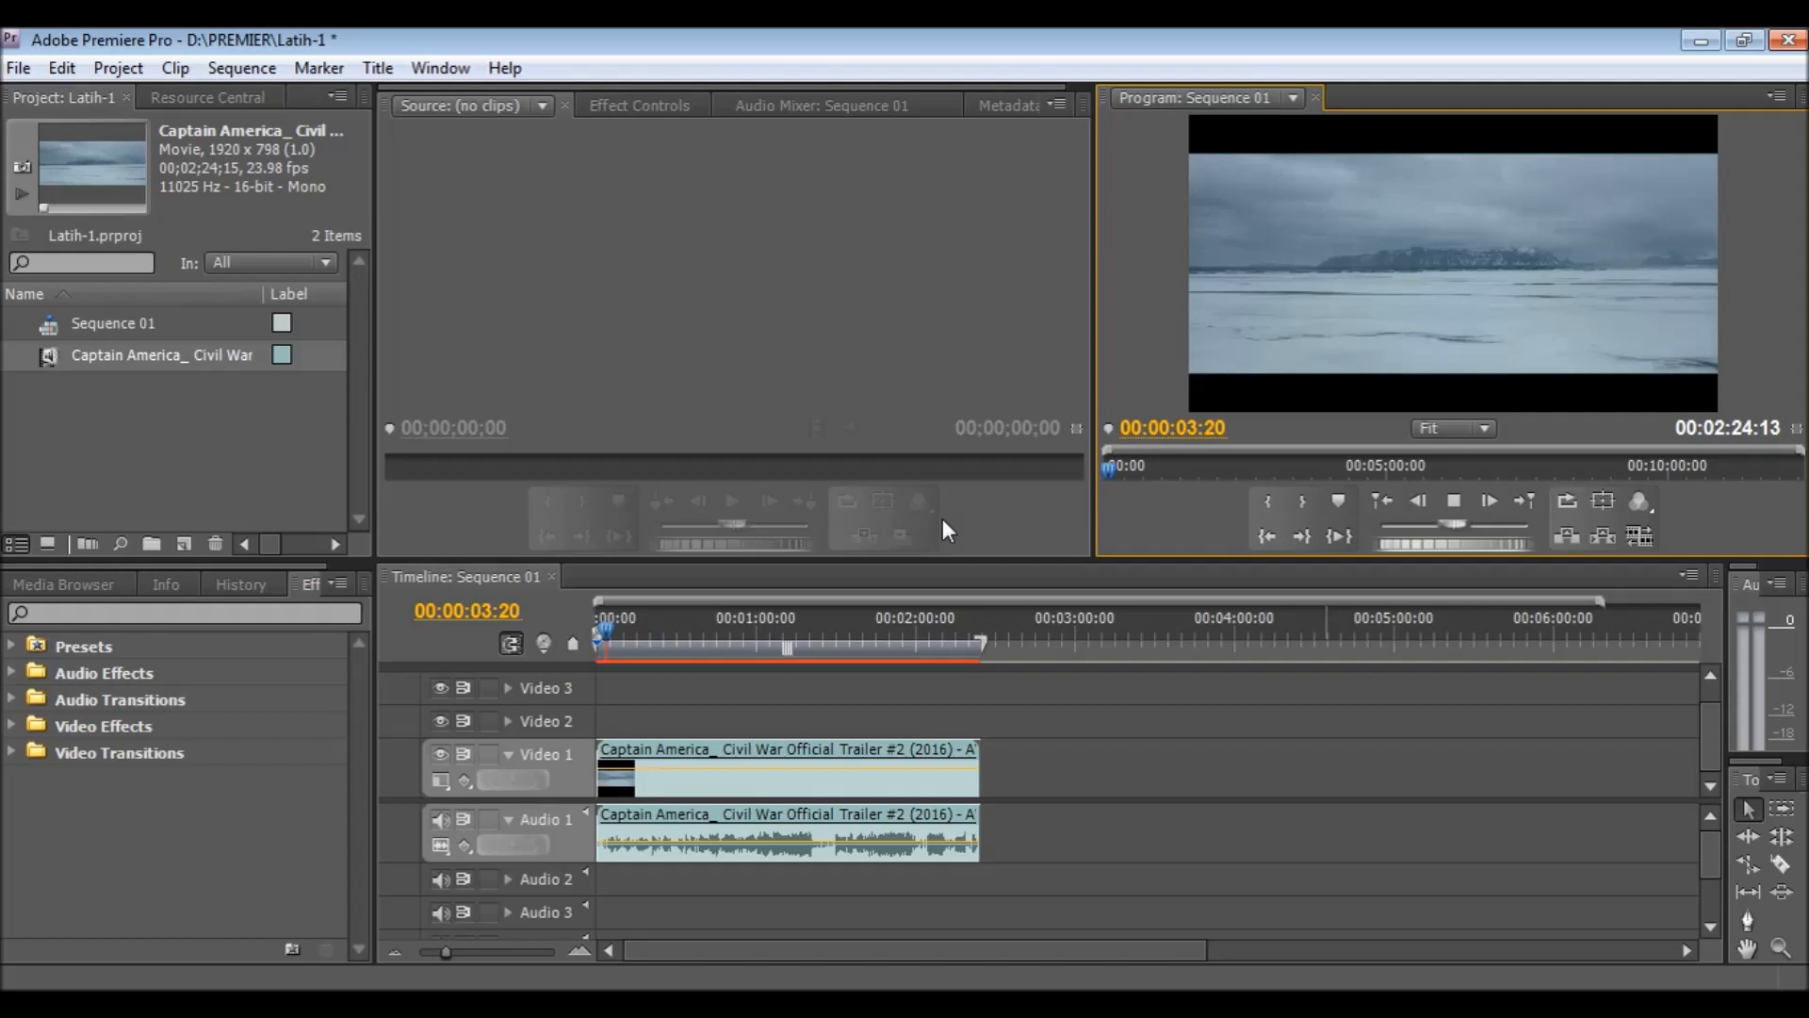
key("space")
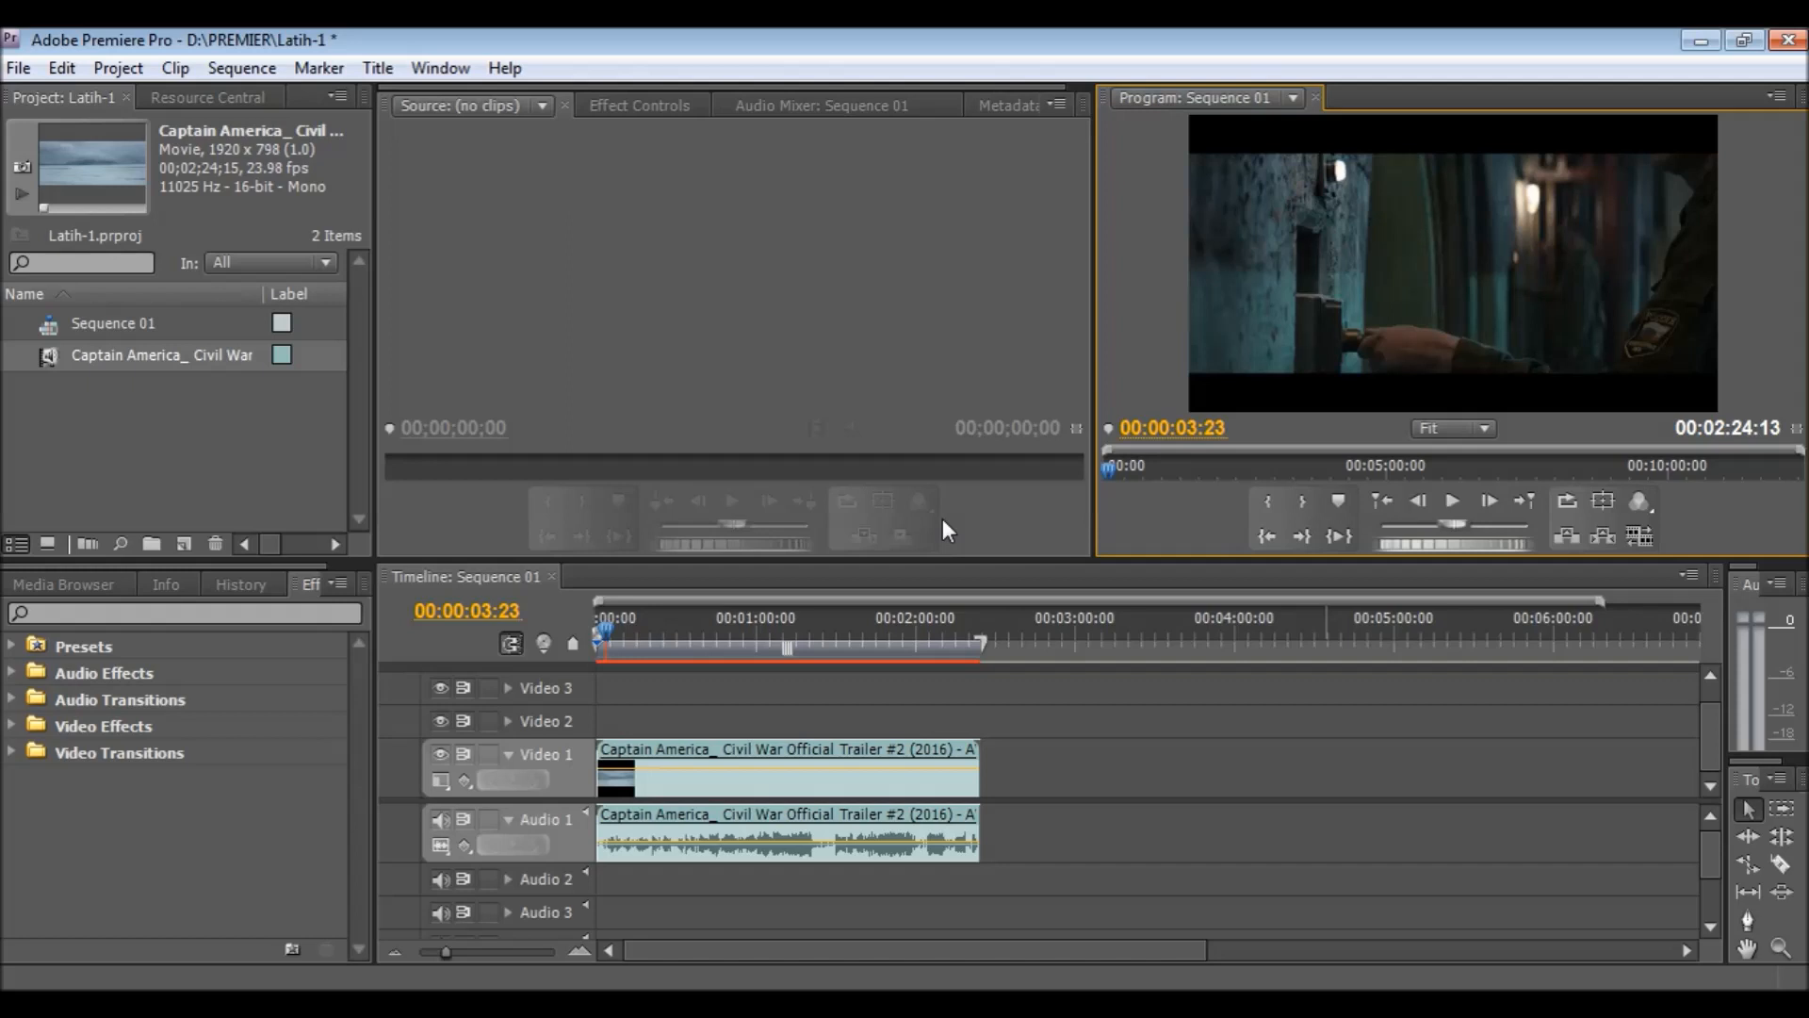
left_click(789, 775)
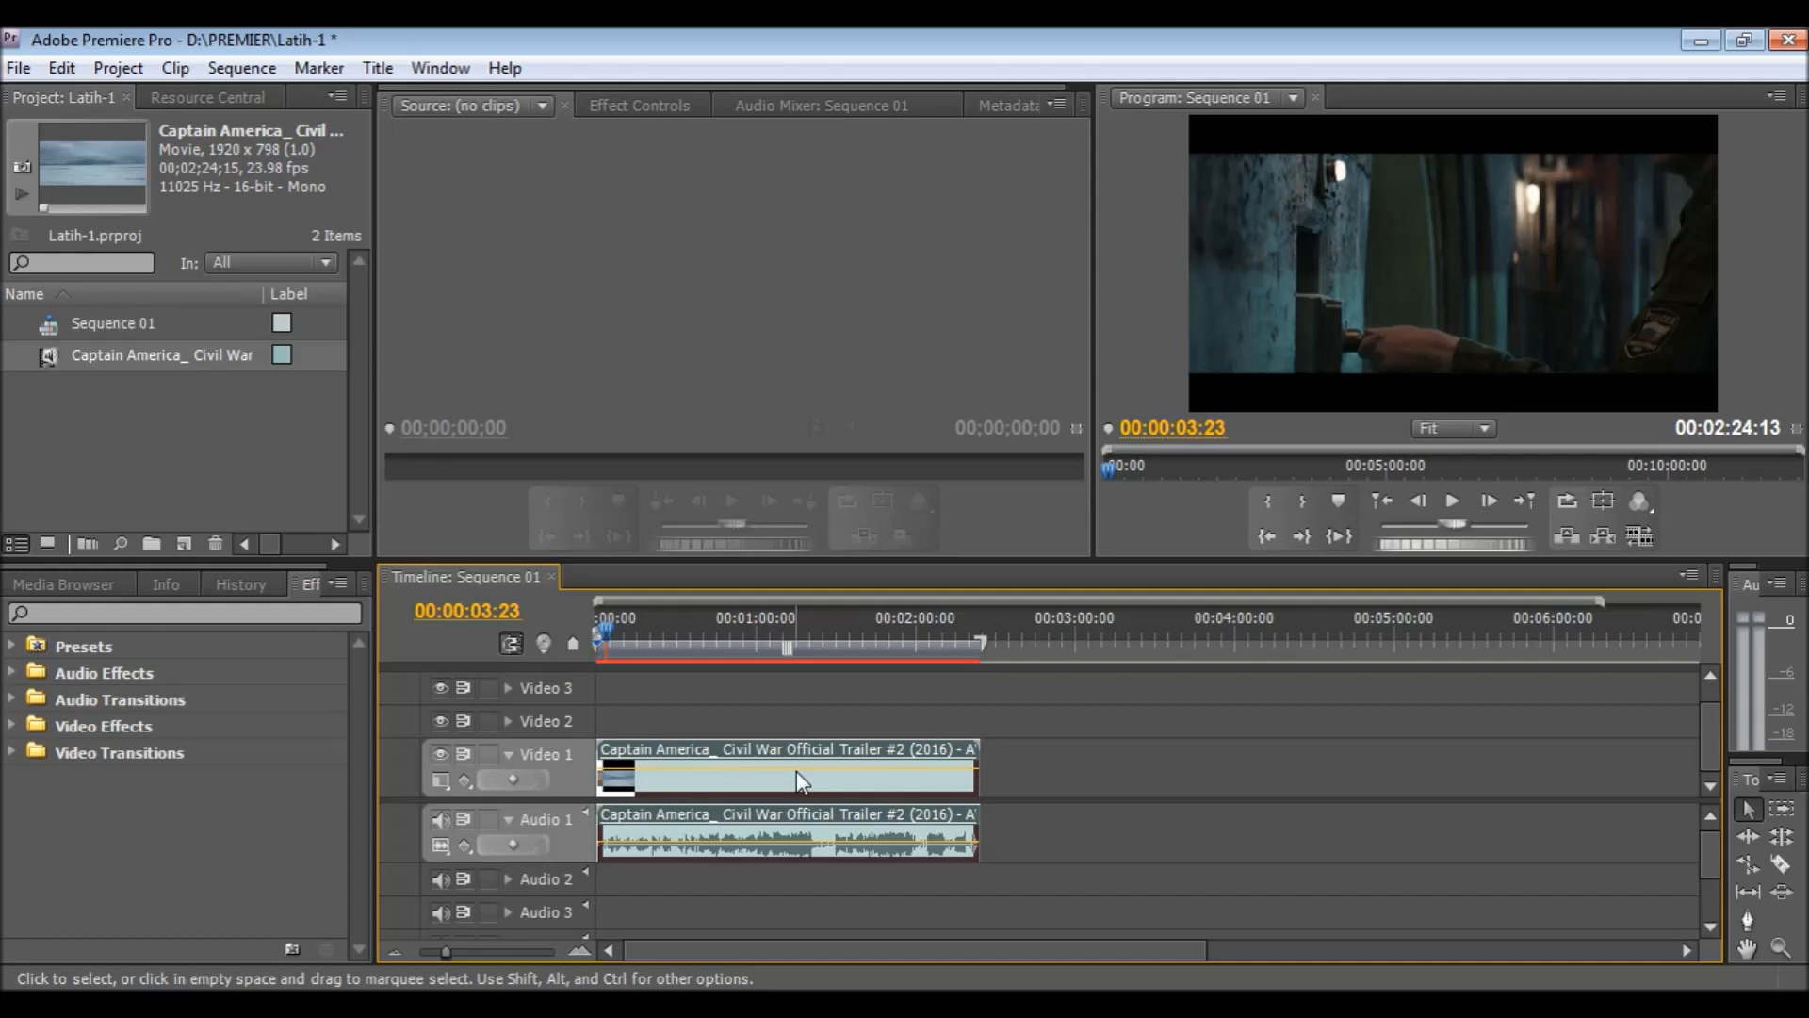
right_click(799, 780)
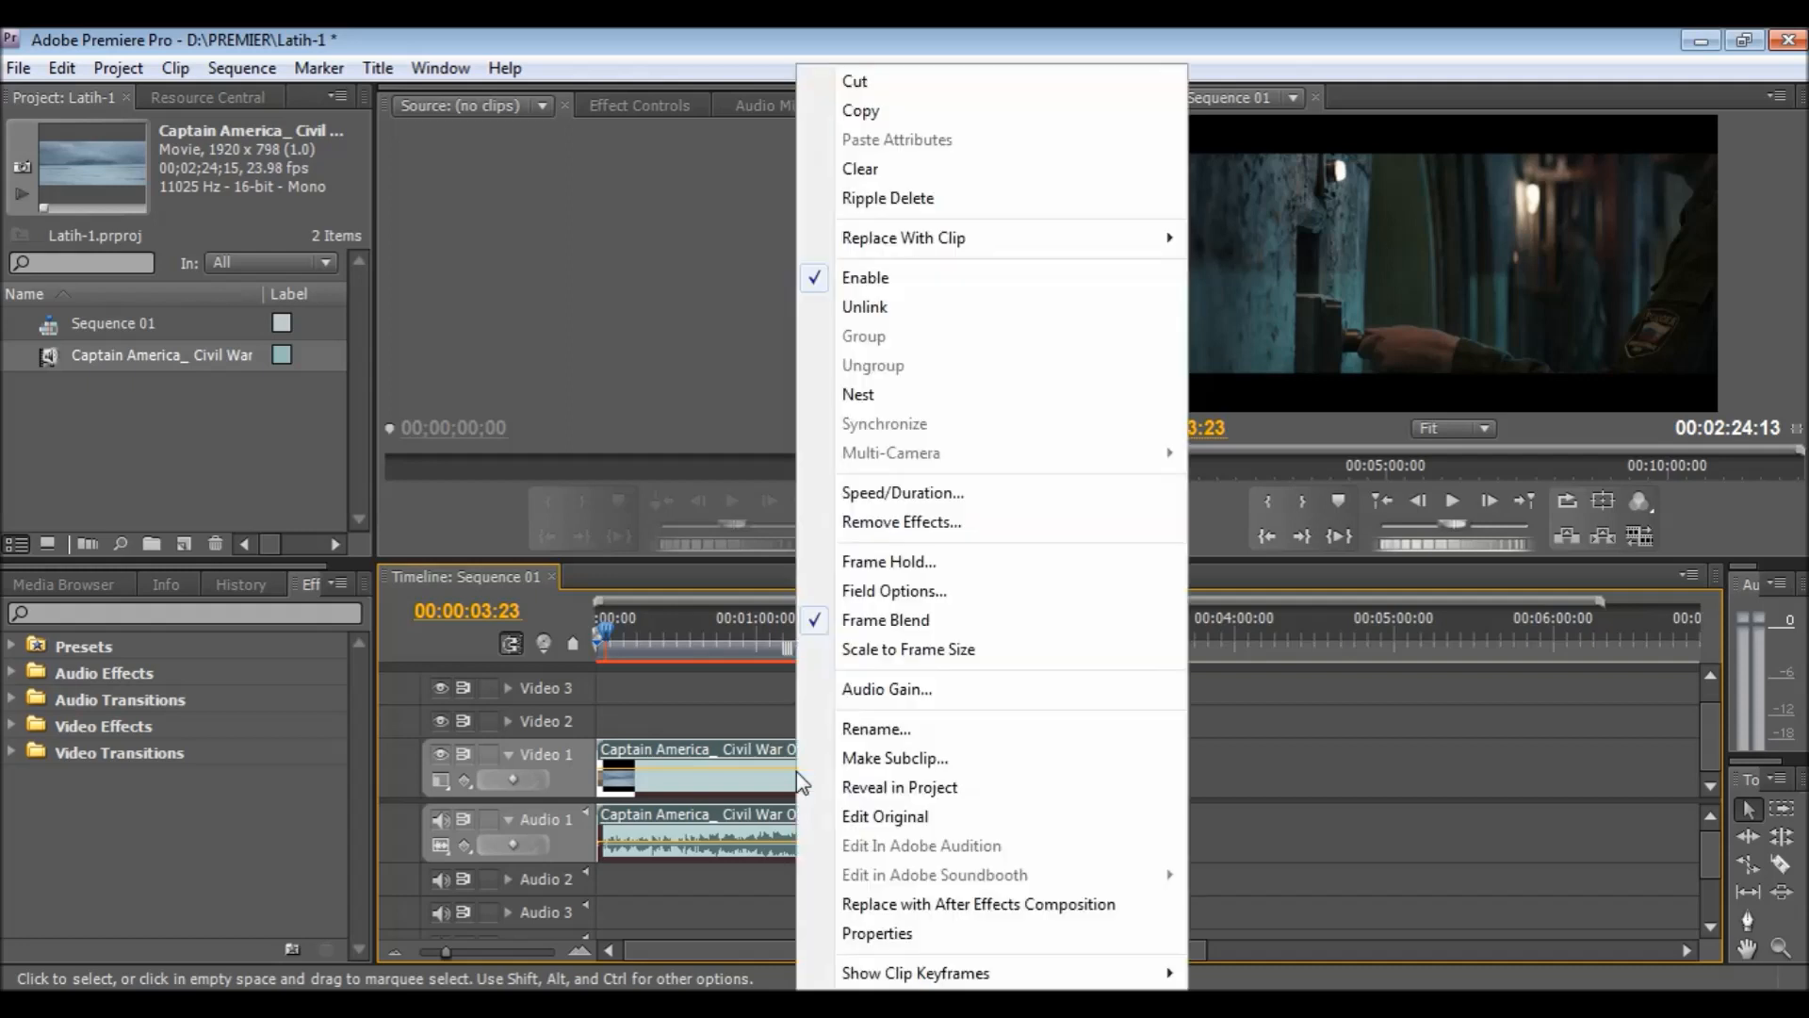
left_click(1342, 788)
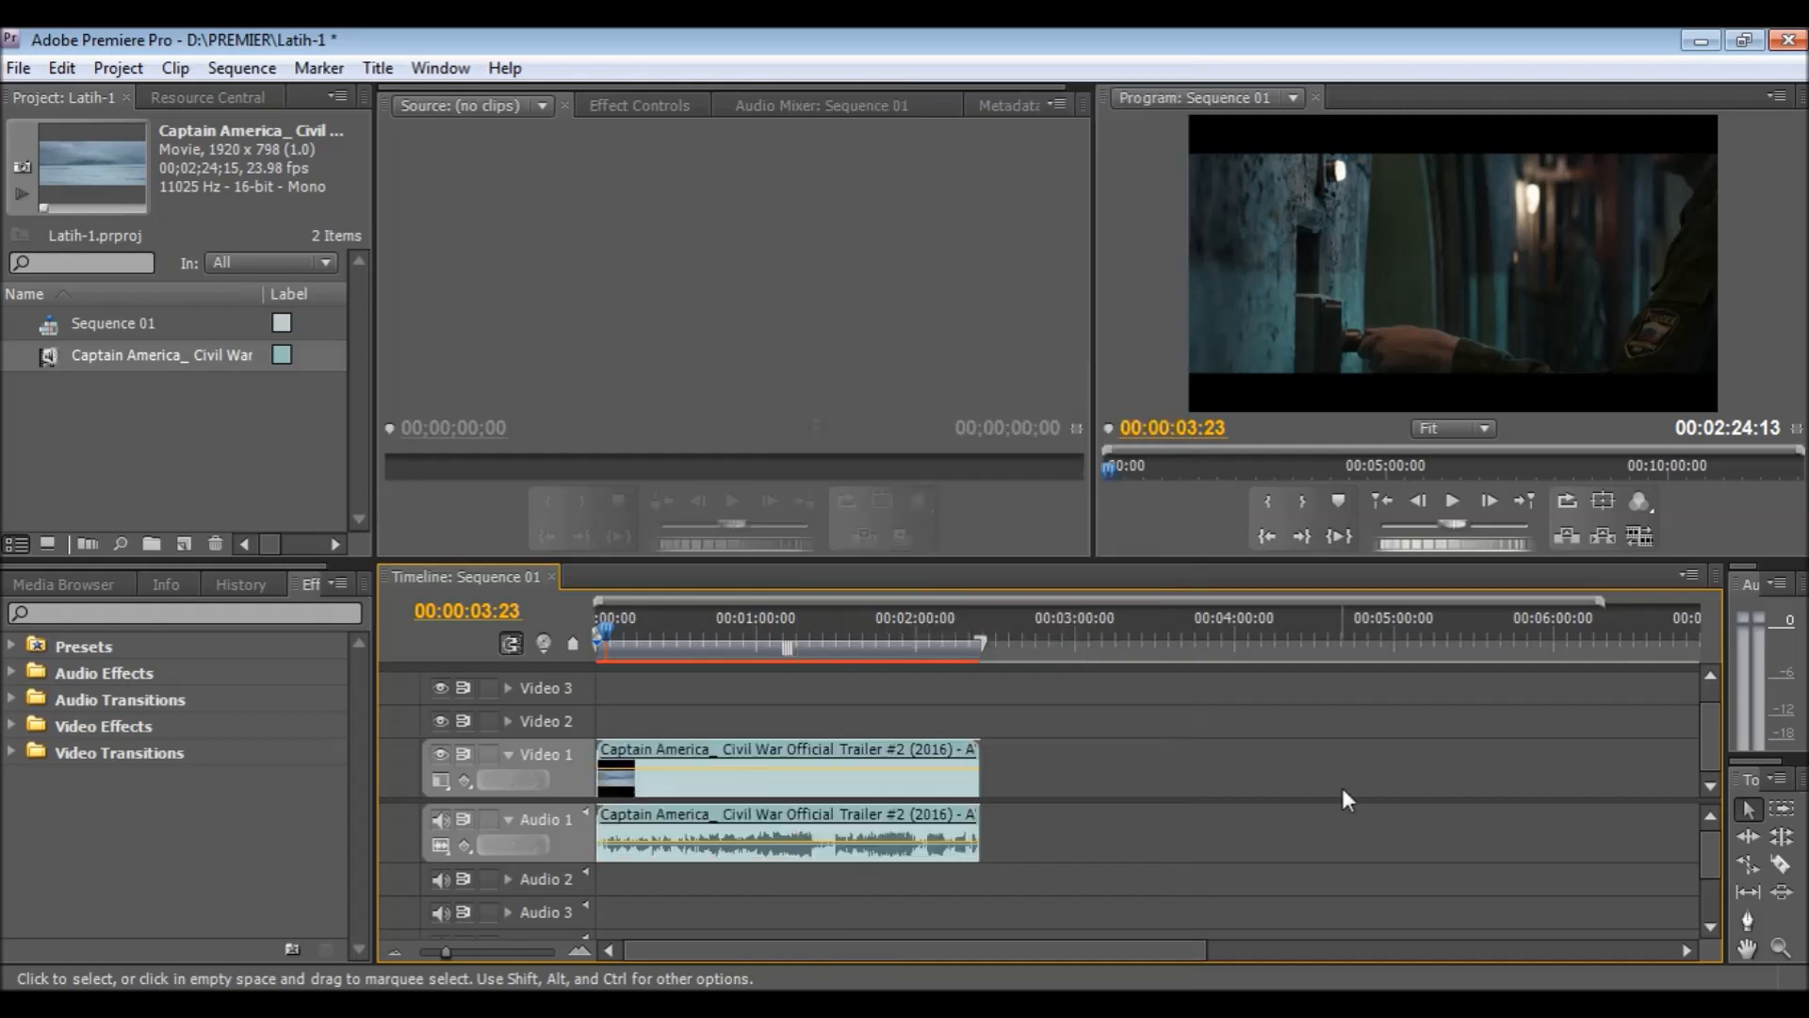
- Unlink the audio from the video of the Captain America trailer in the timeline and deselect the clips
left_click(818, 774)
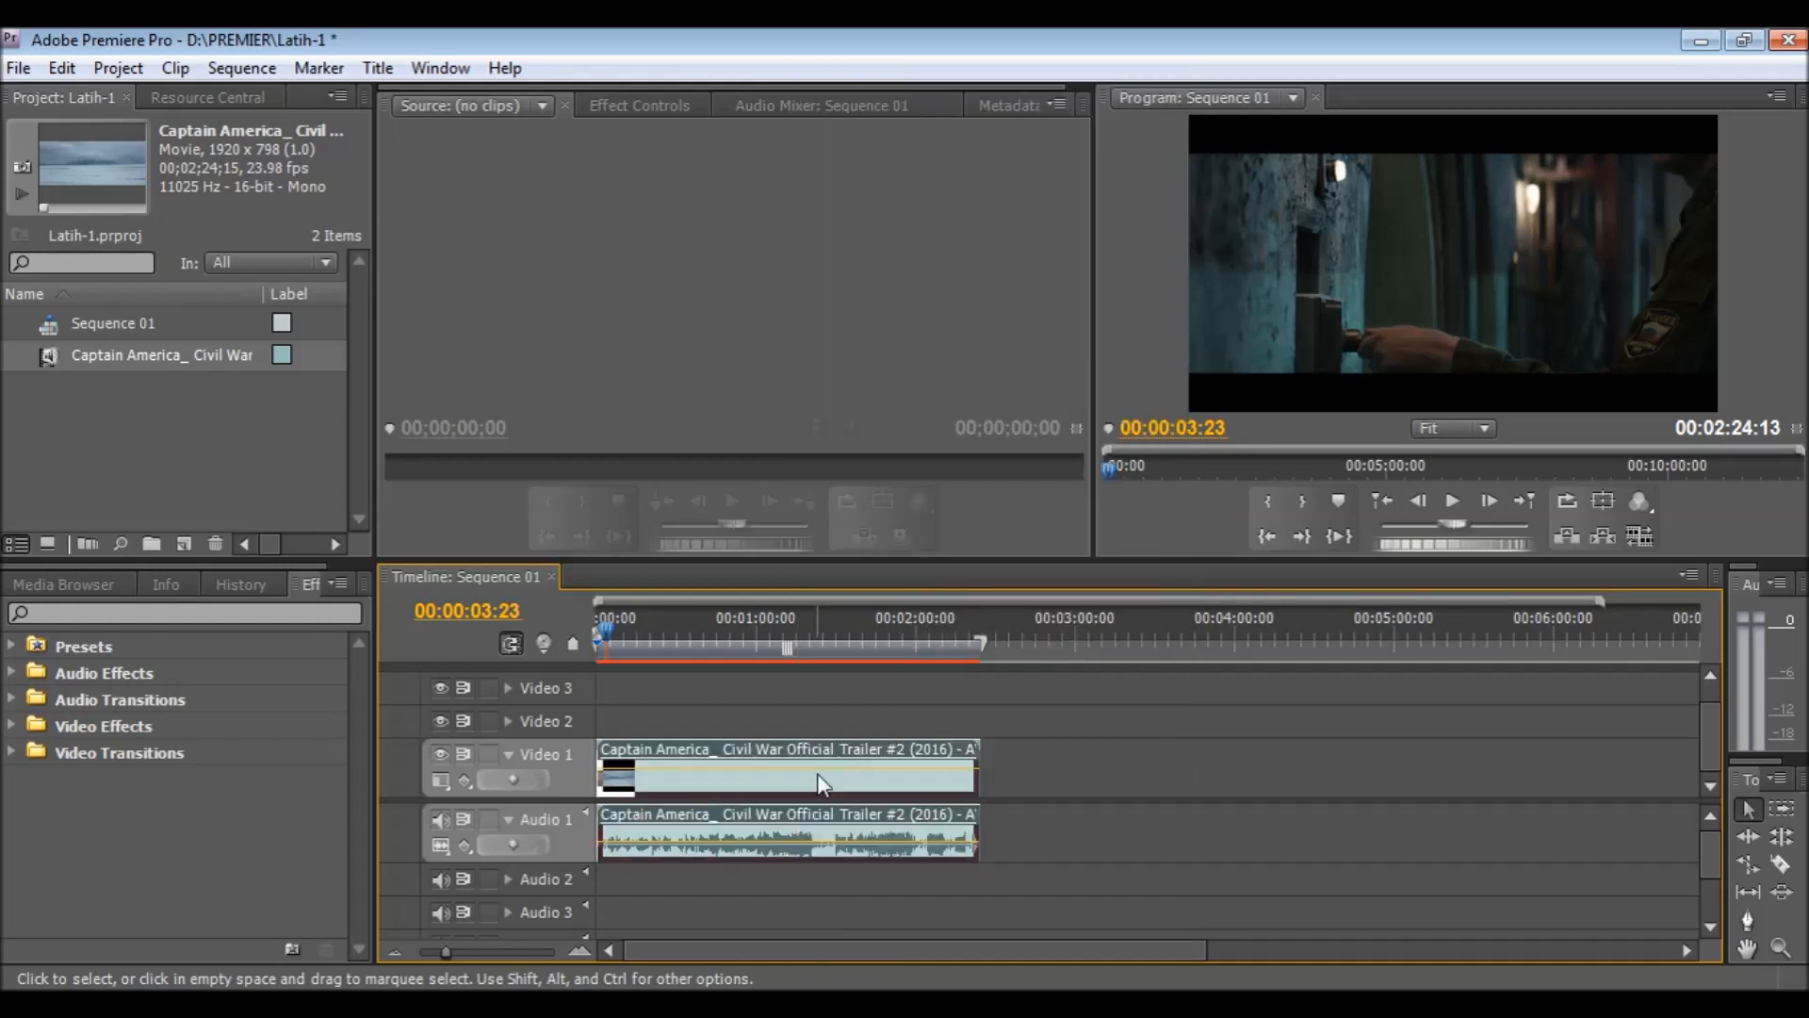
right_click(818, 775)
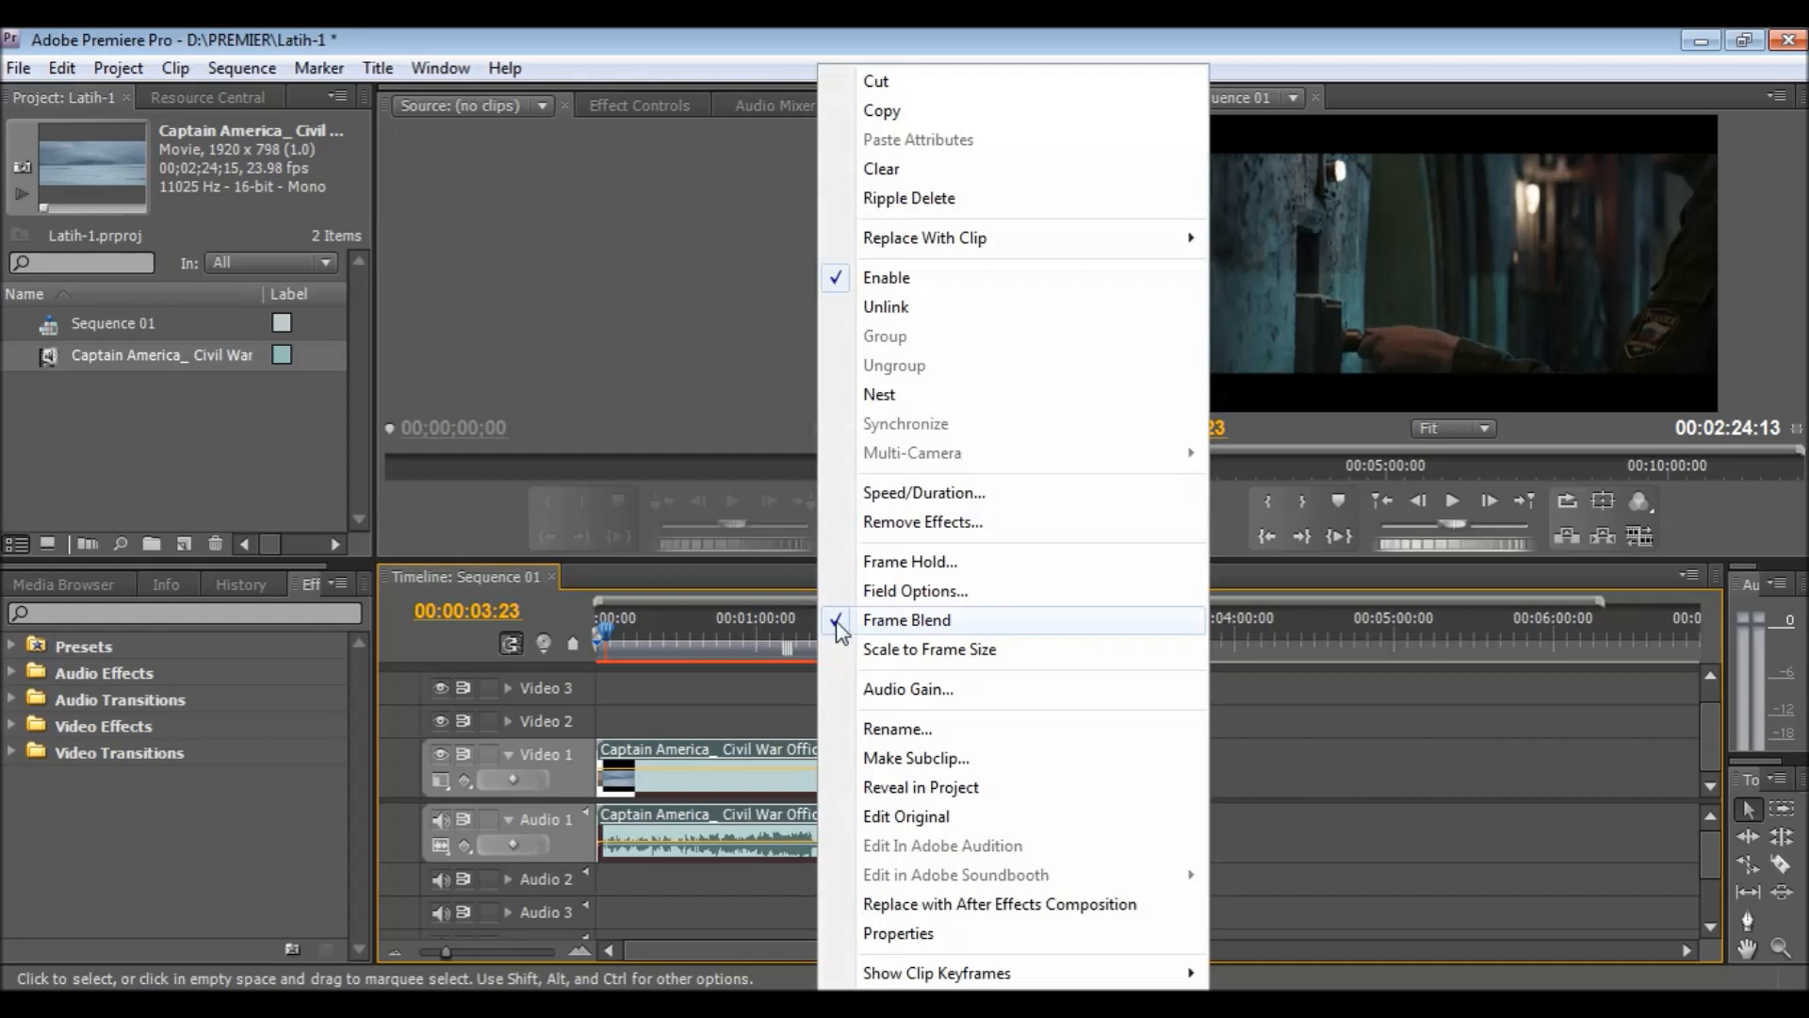
left_click(880, 307)
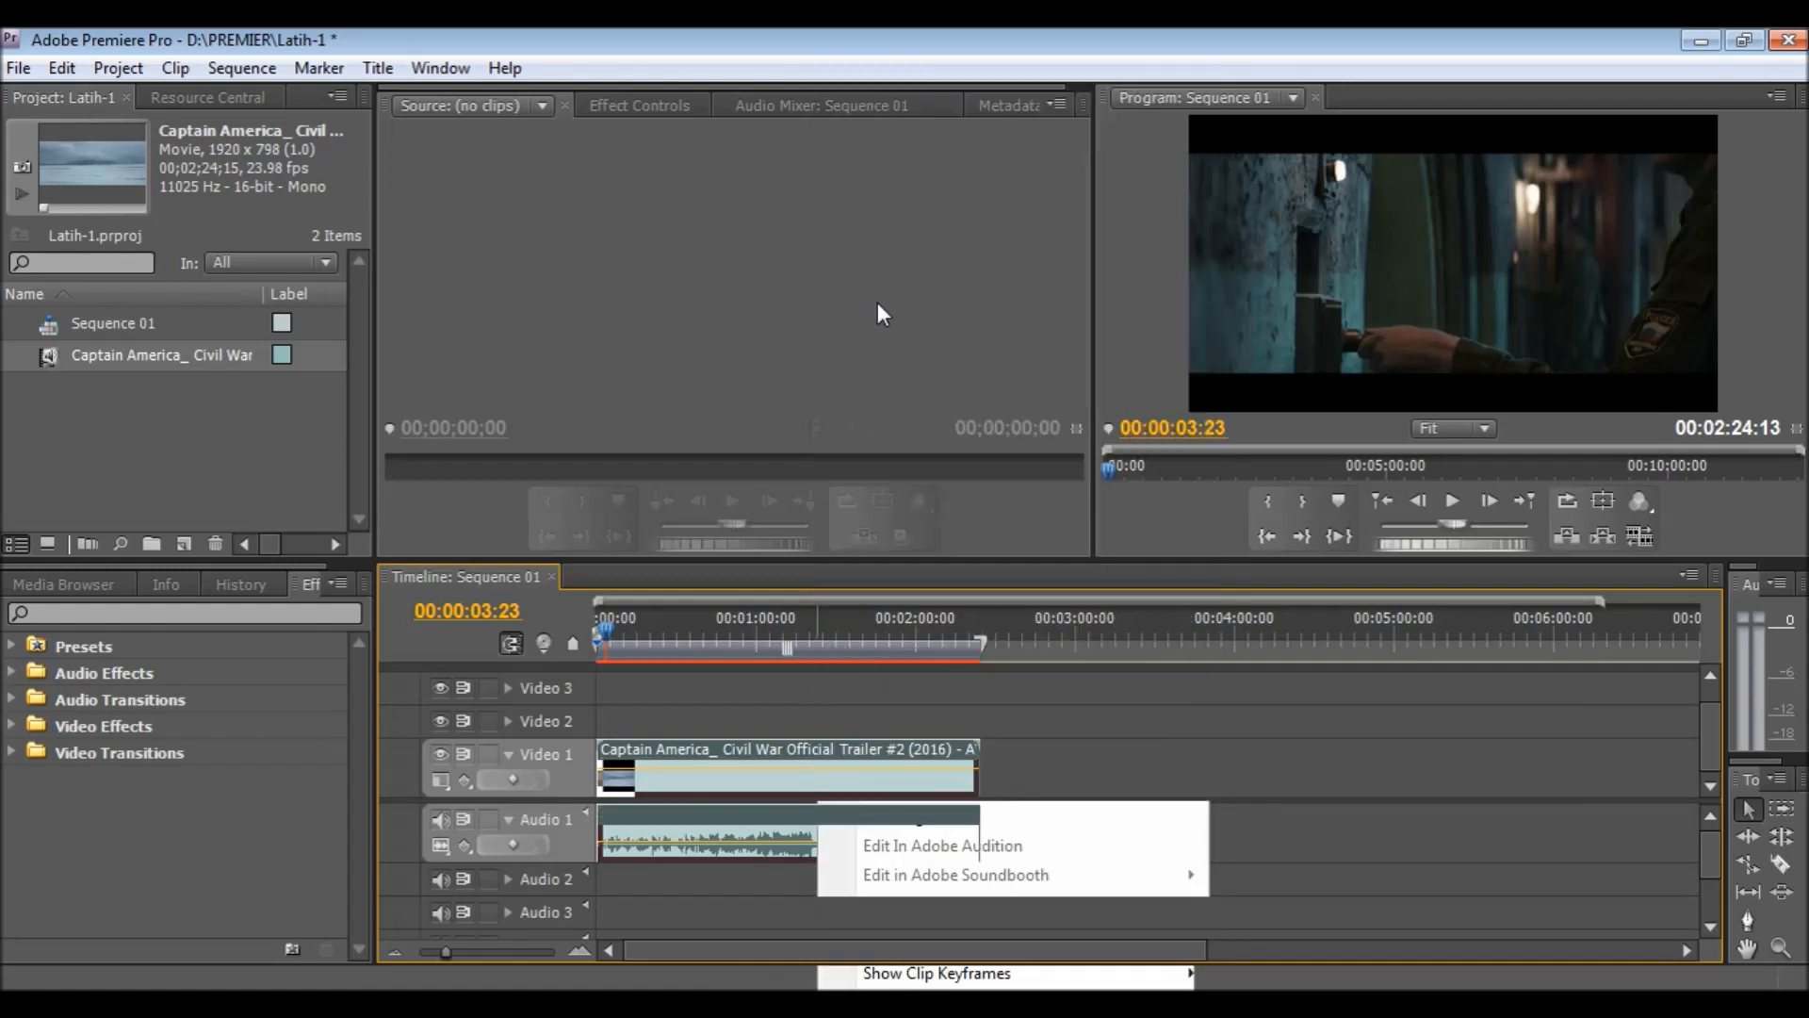
left_click(1193, 852)
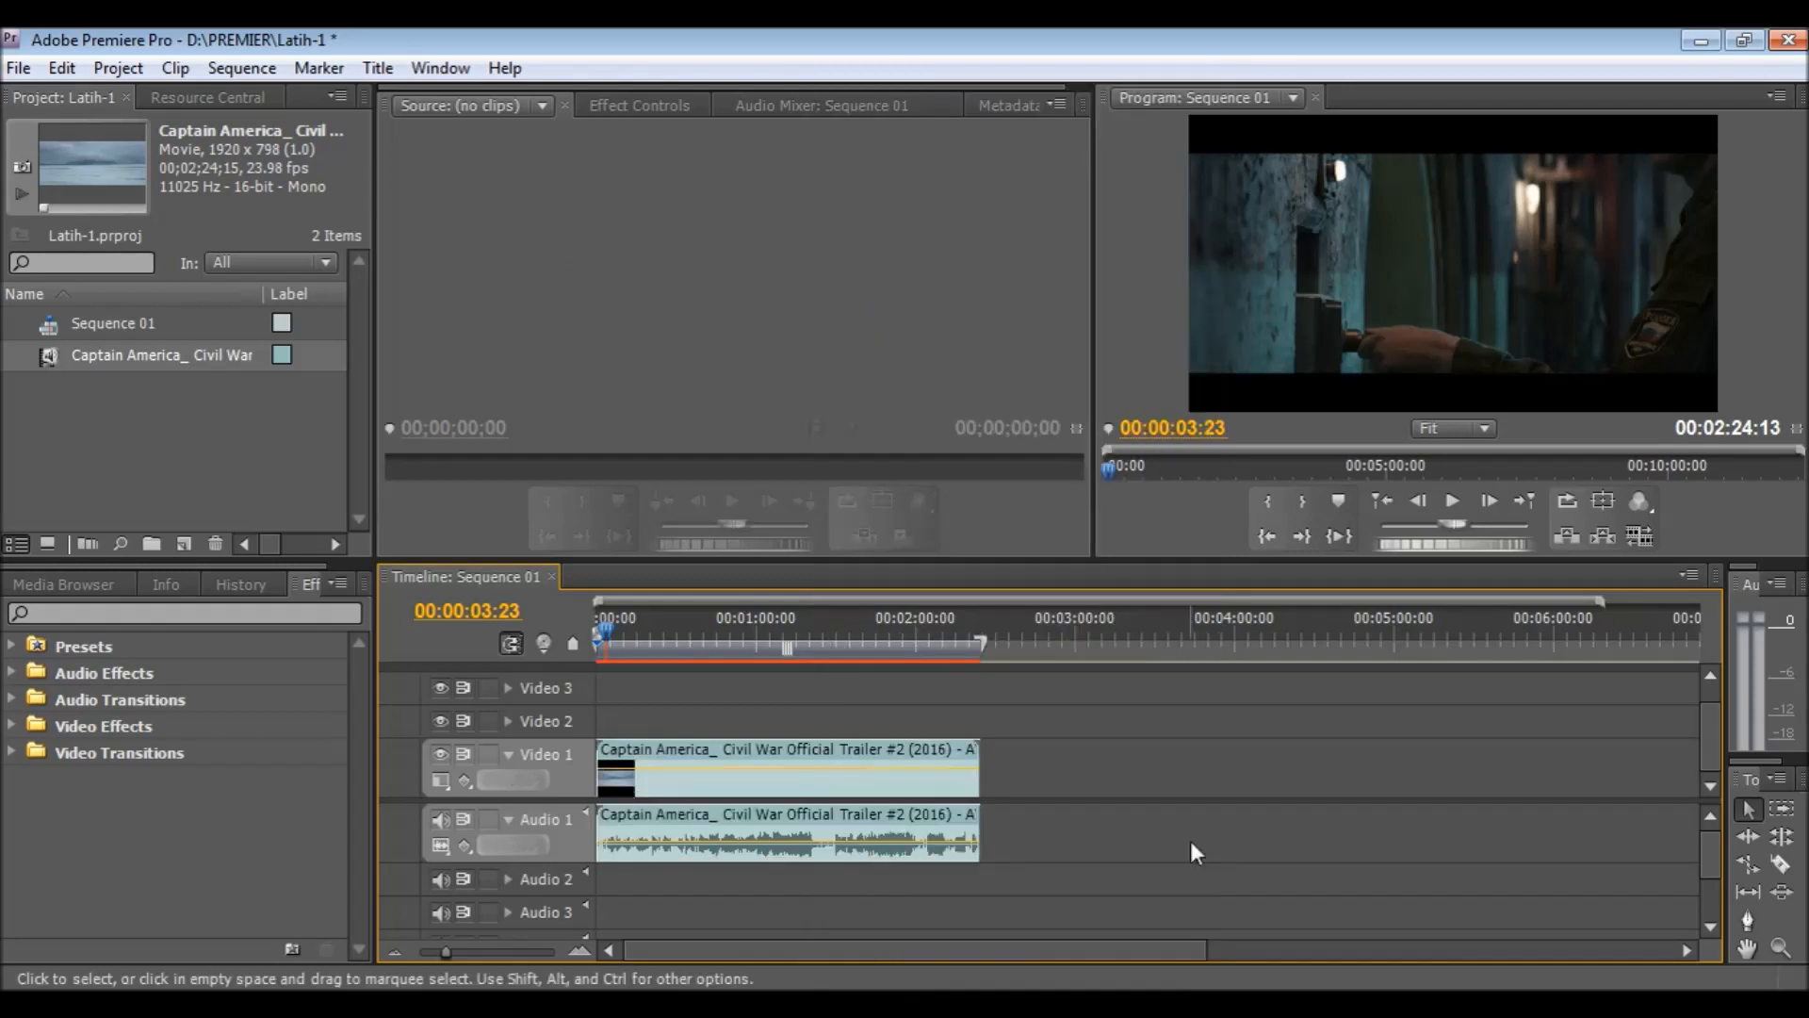
- Select the trailer's audio and video clips individually to check their separation, finishing with the clip on Audio 1
left_click(901, 838)
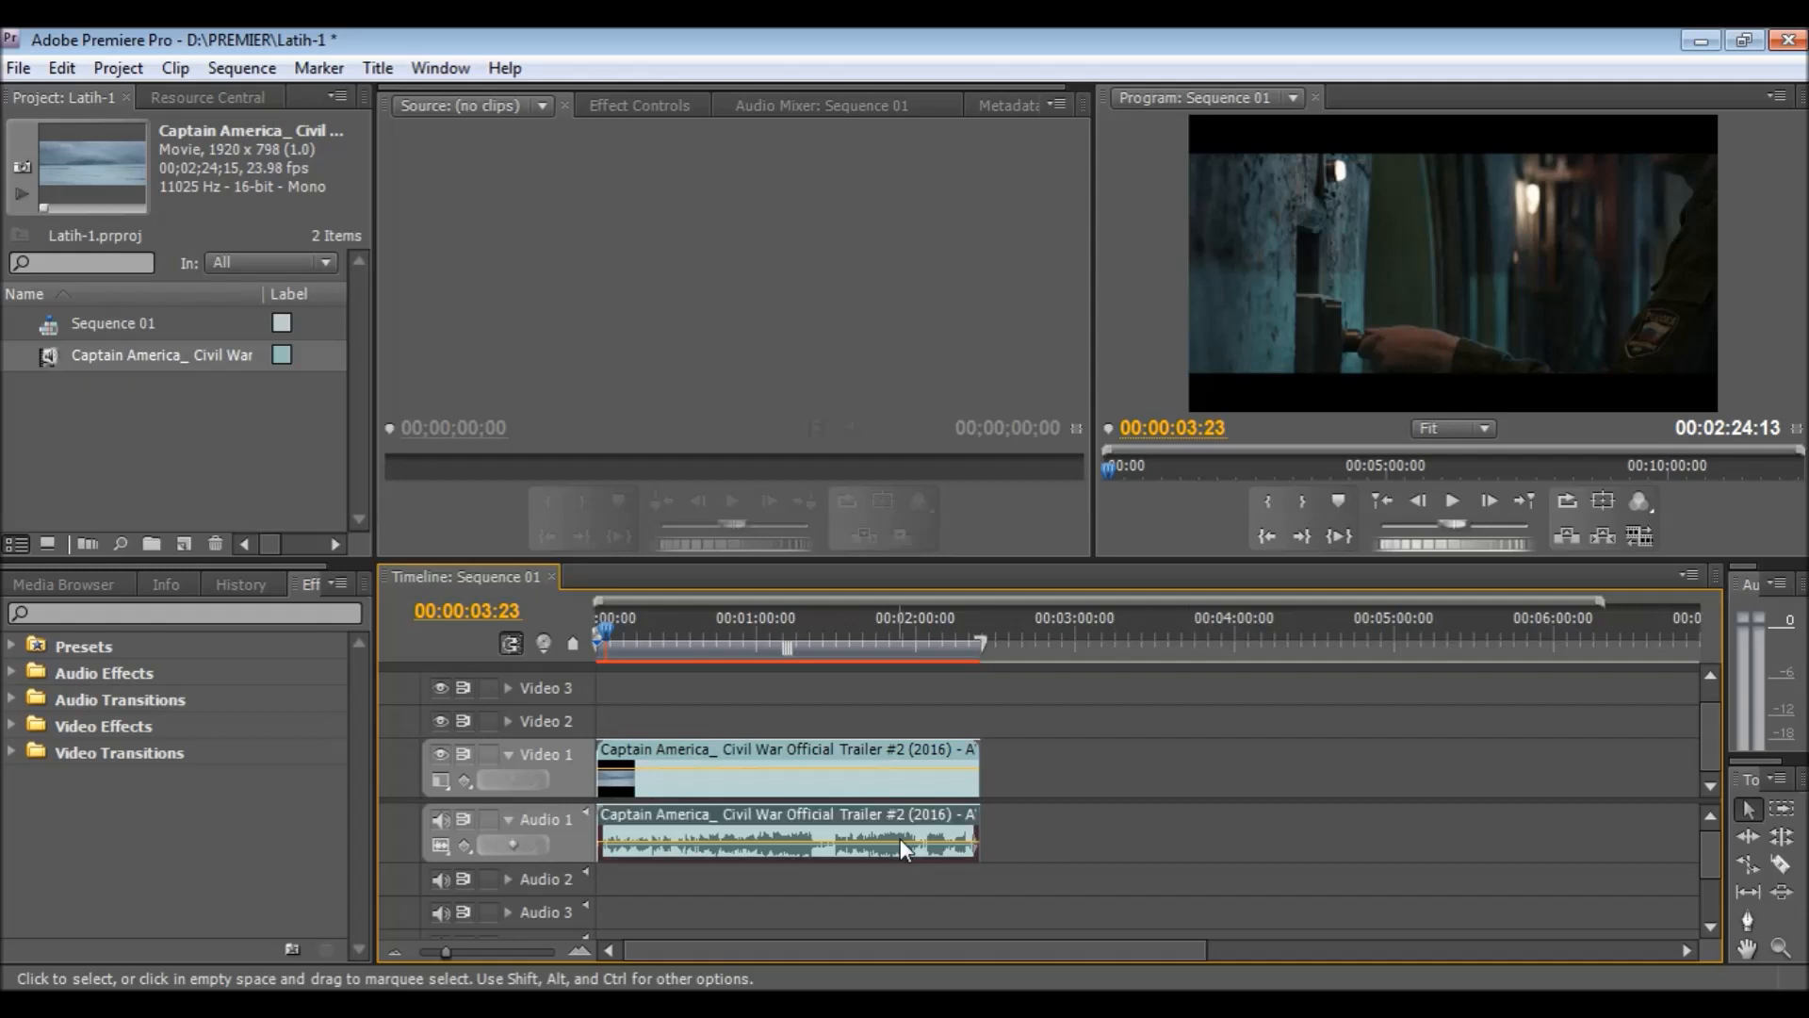
left_click(901, 787)
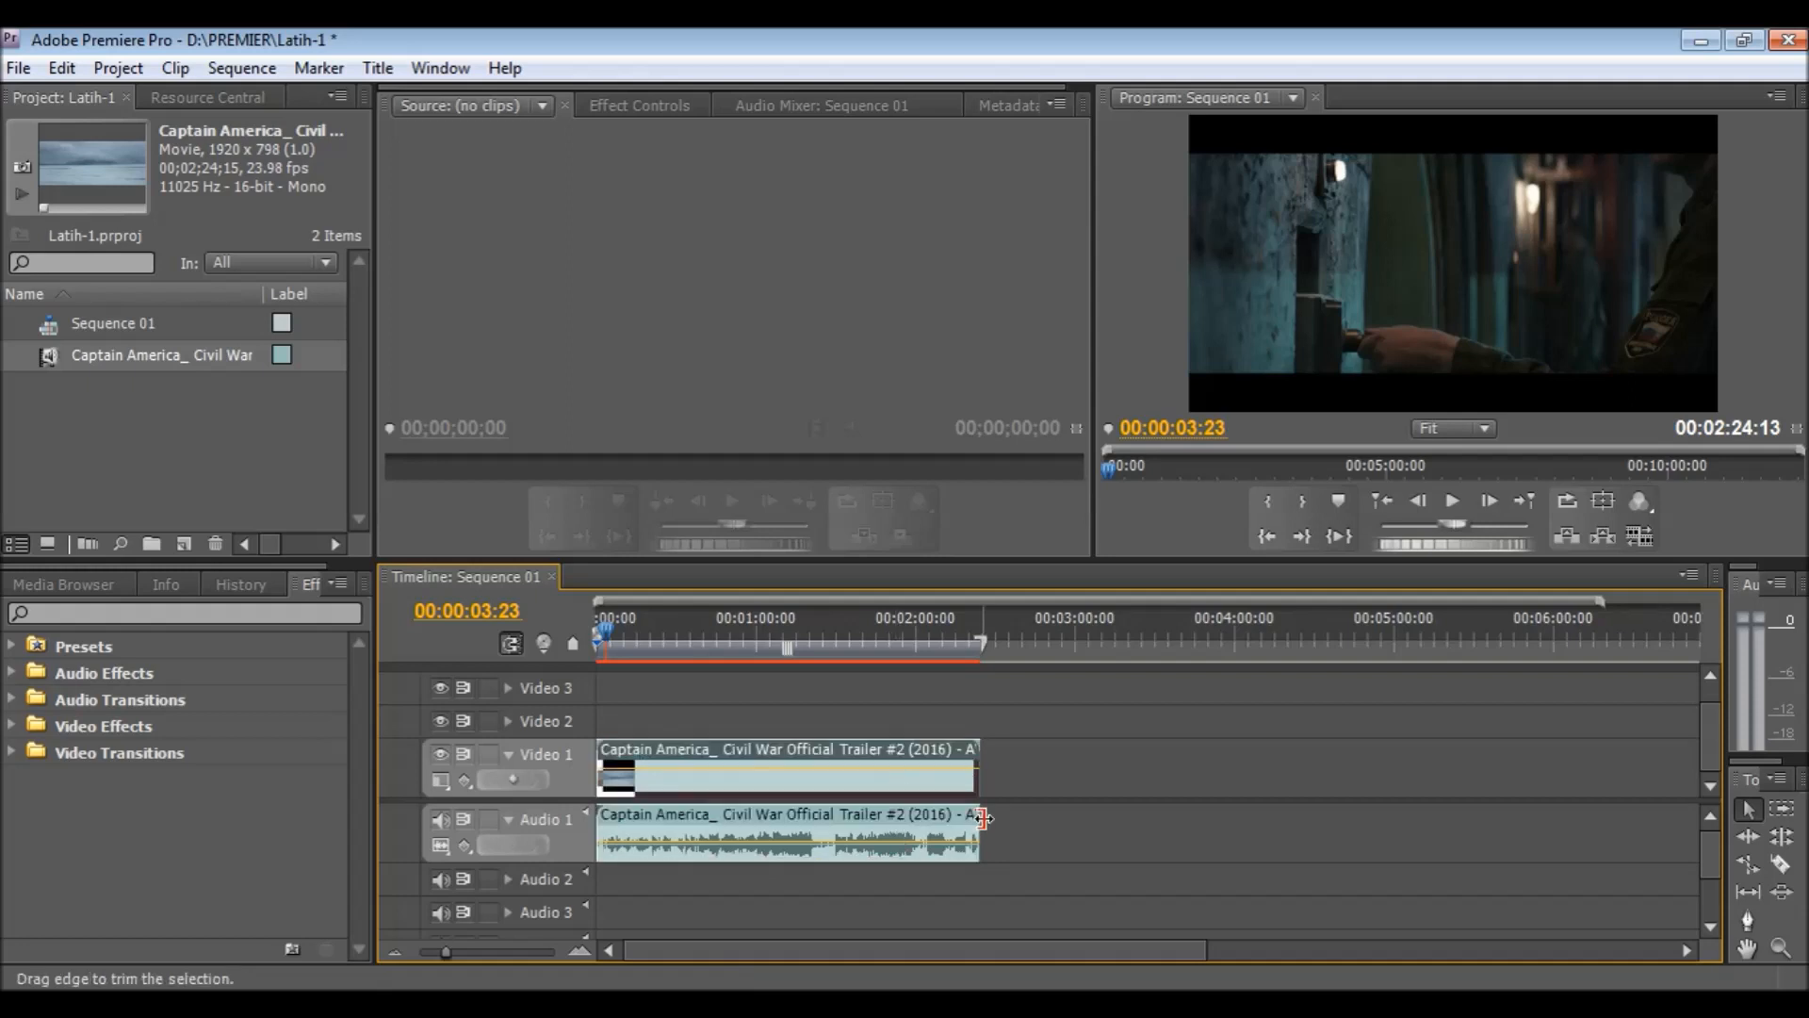
left_click(903, 834)
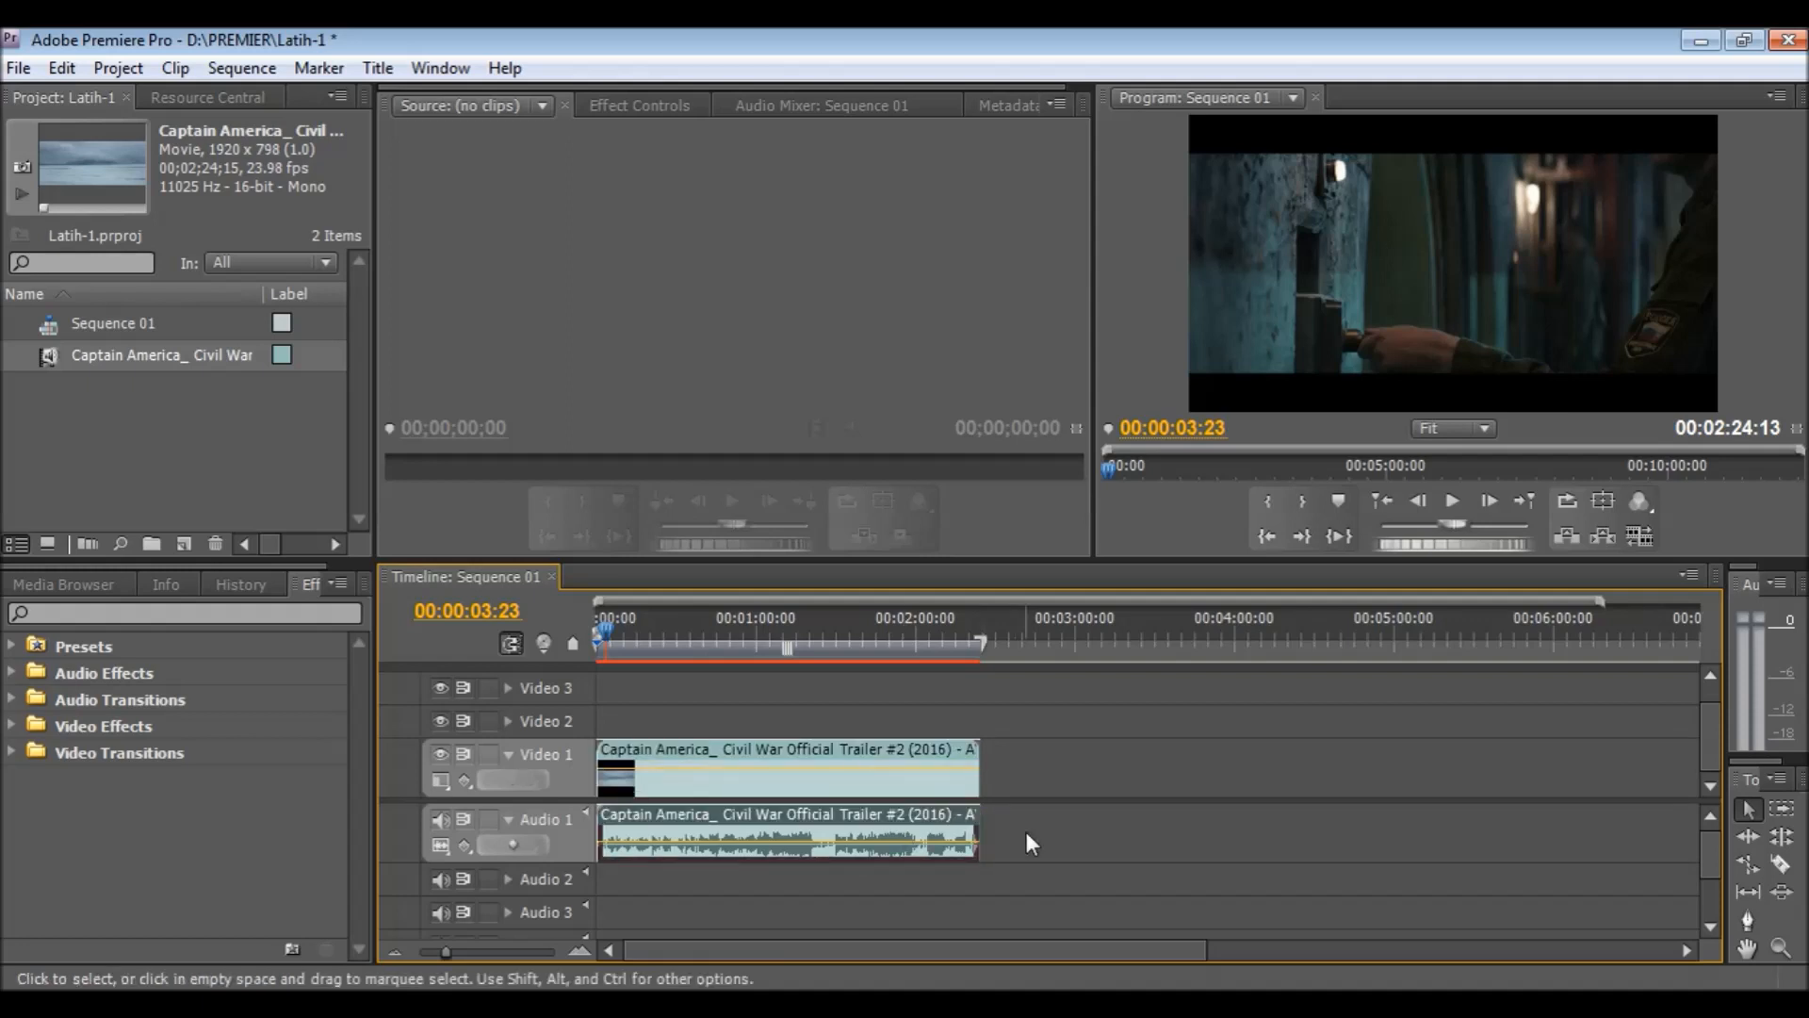
- Try deleting the trailer's audio clip from Audio 1, and undo the deletion
left_click(1026, 843)
left_click(916, 851)
key("Delete")
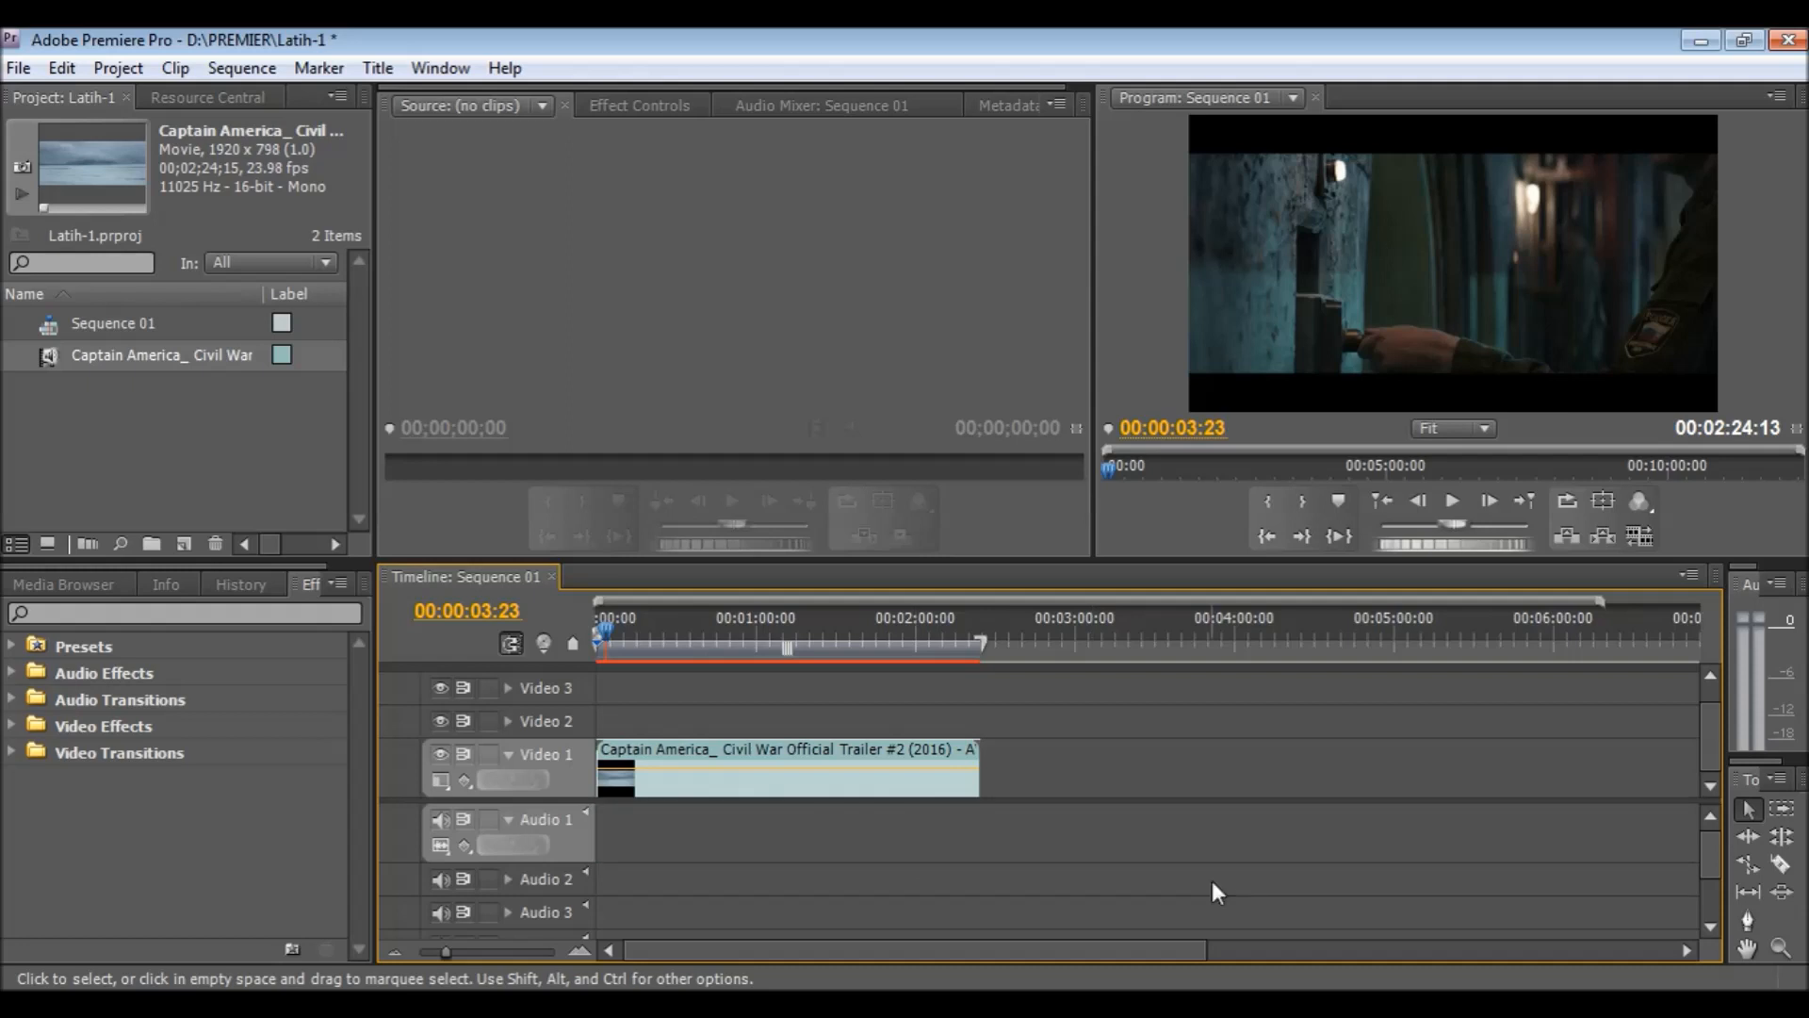
left_click(61, 70)
left_click(102, 102)
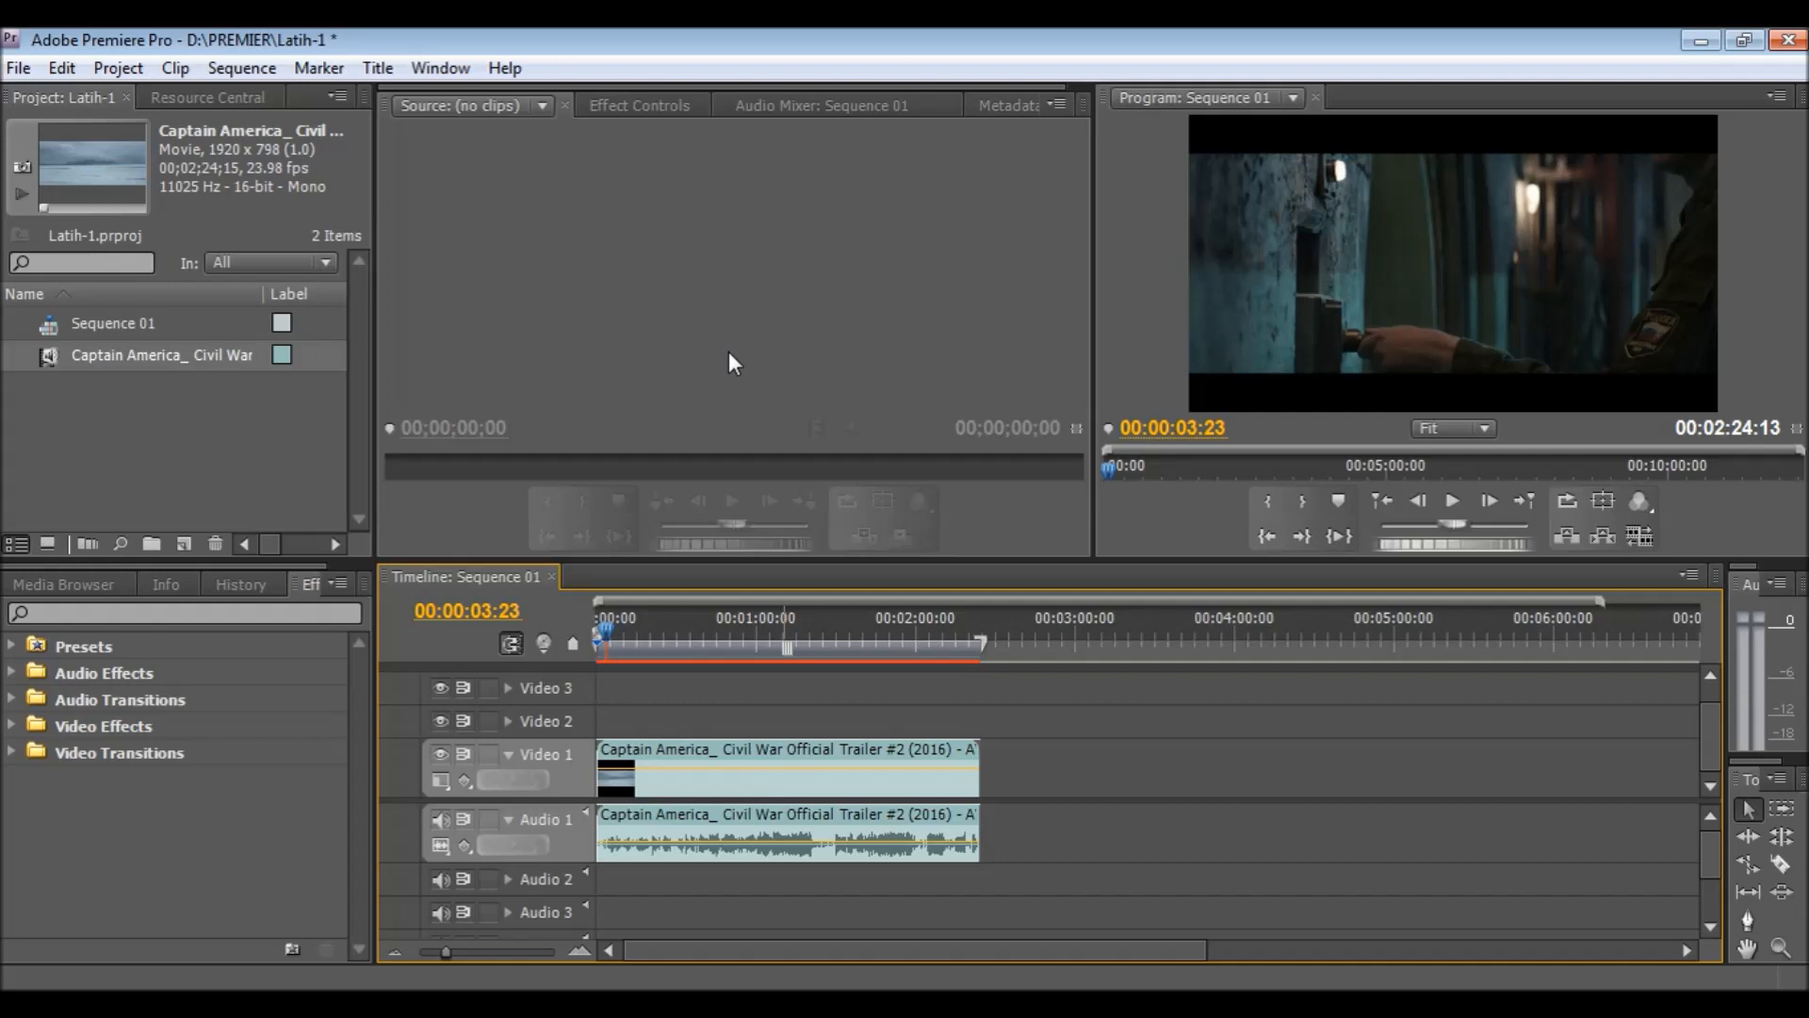
- Import the Symphony-No.-5-_by-Beethoven_-Beethoven audio file from the PREMIER folder into the project
left_click(19, 70)
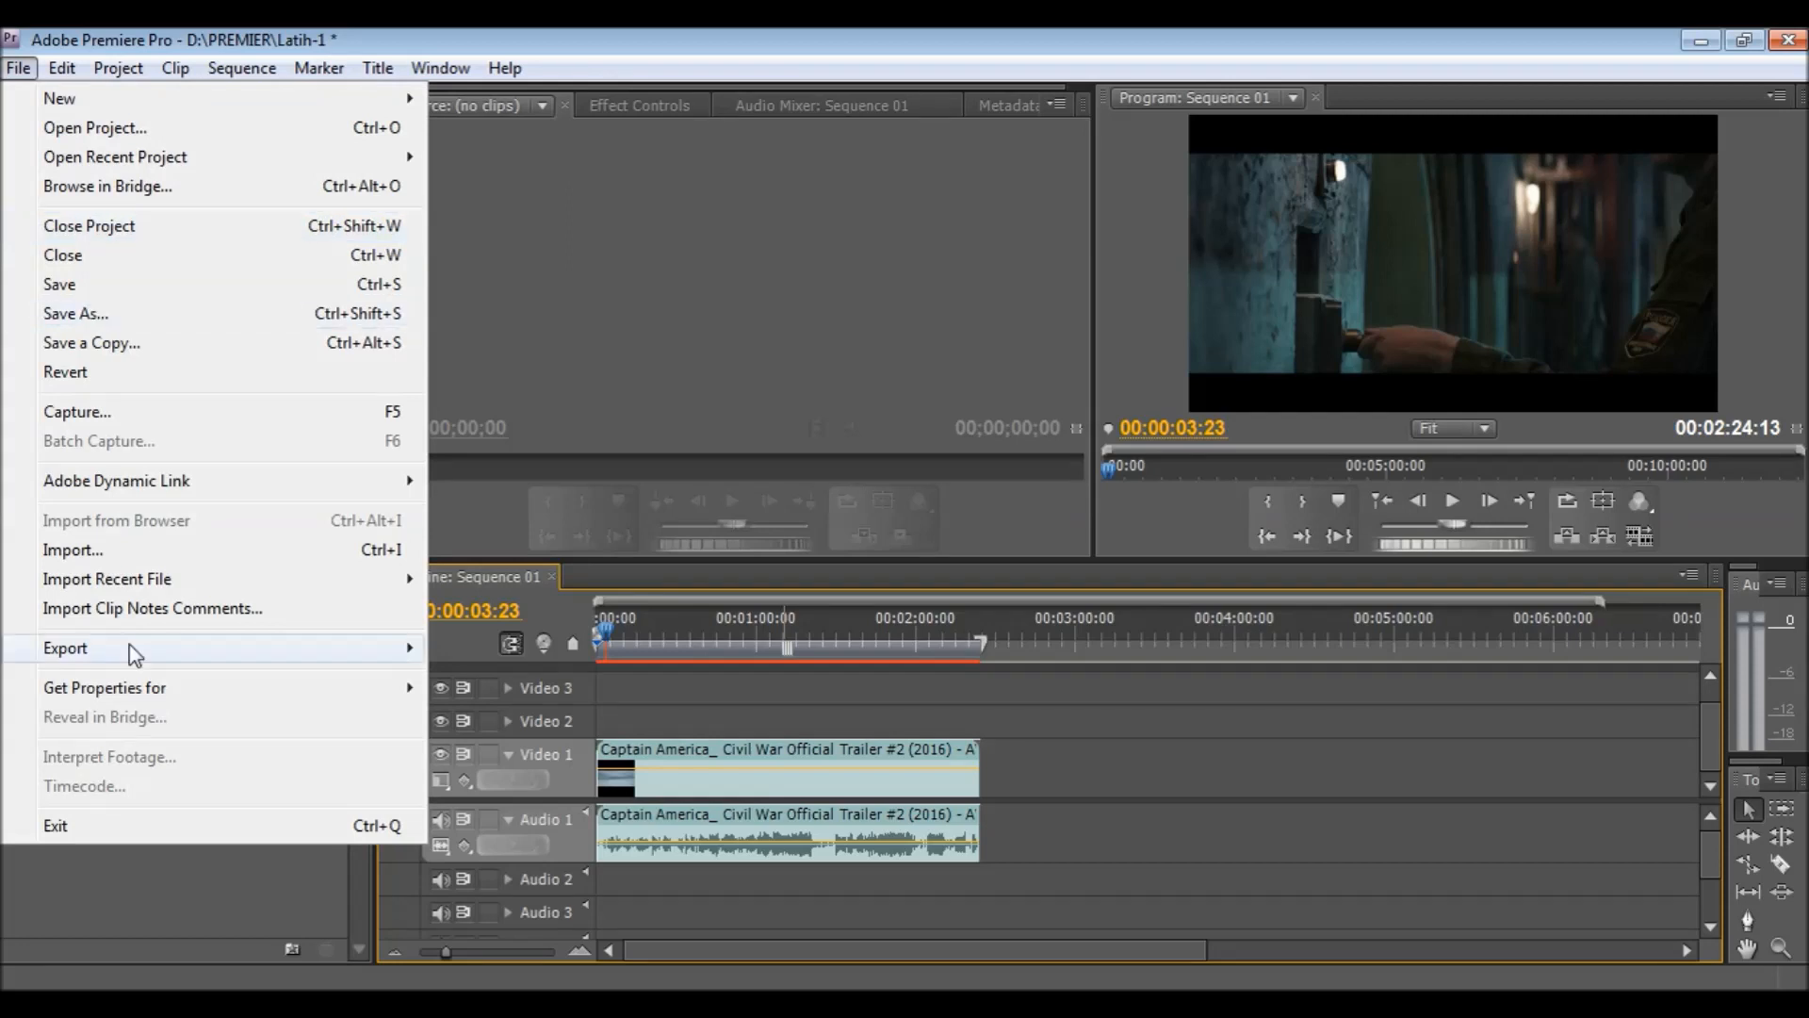
left_click(111, 554)
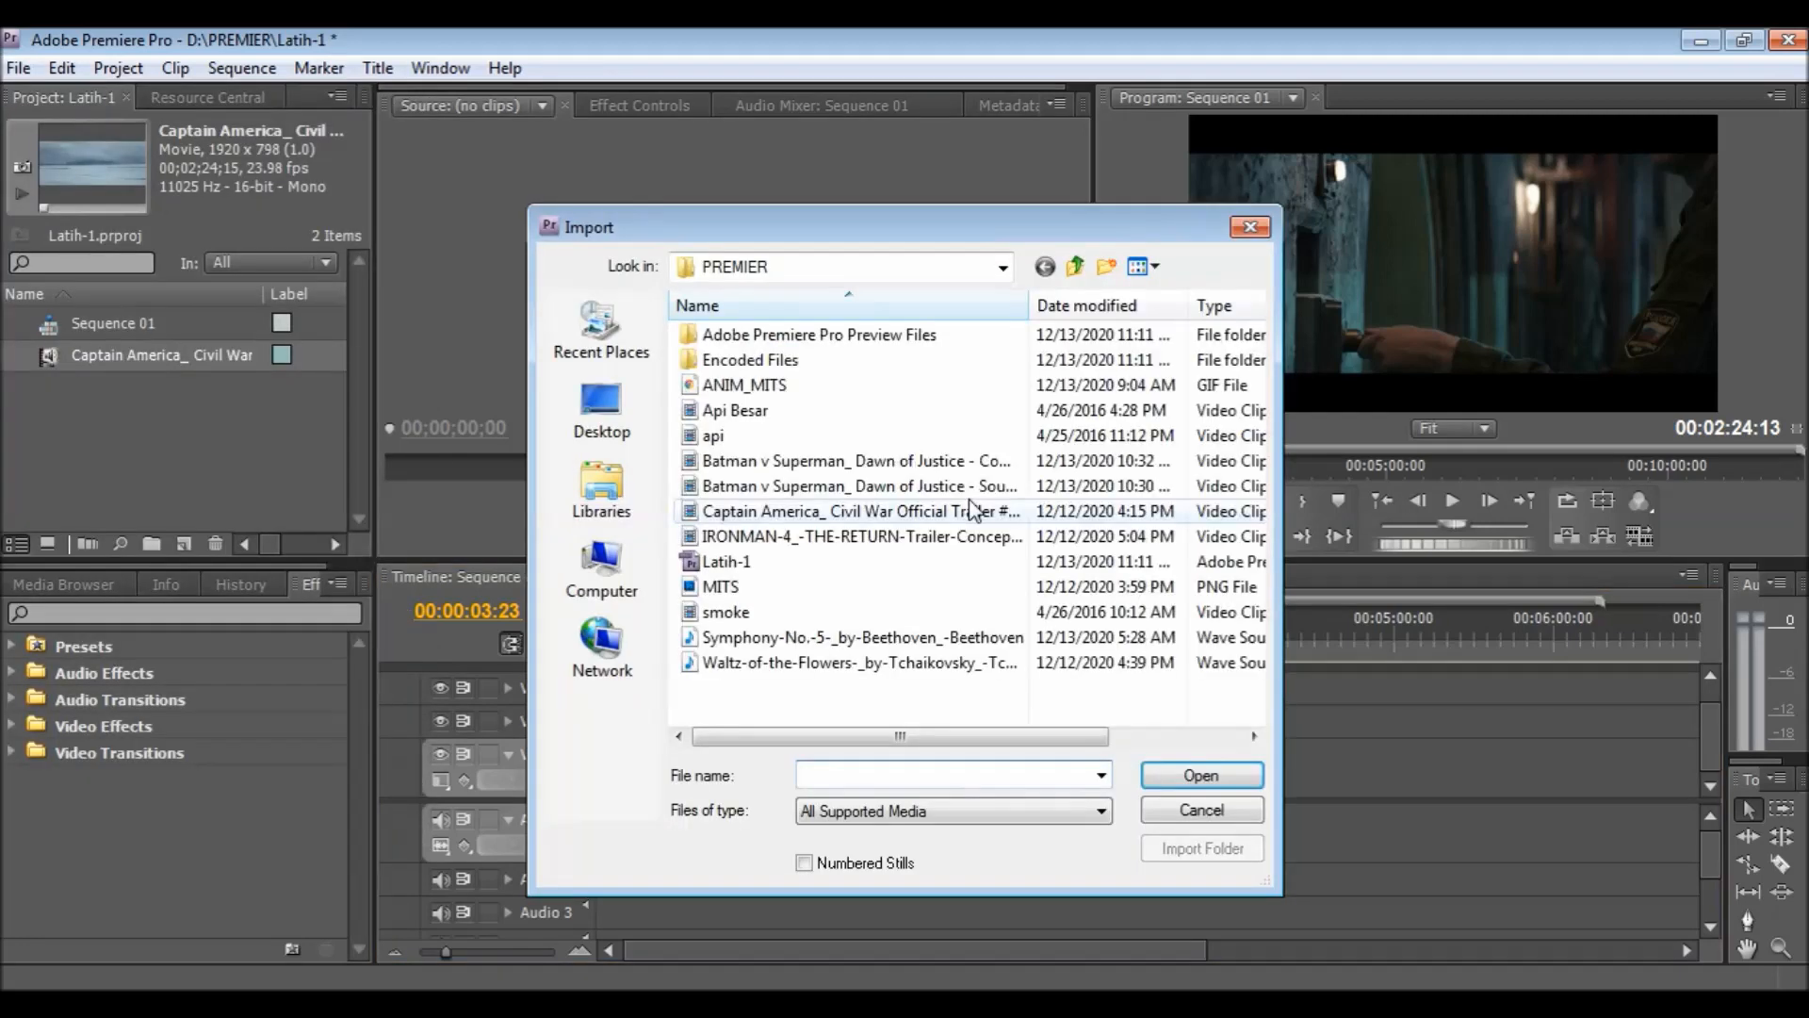
left_click(895, 637)
left_click(1179, 780)
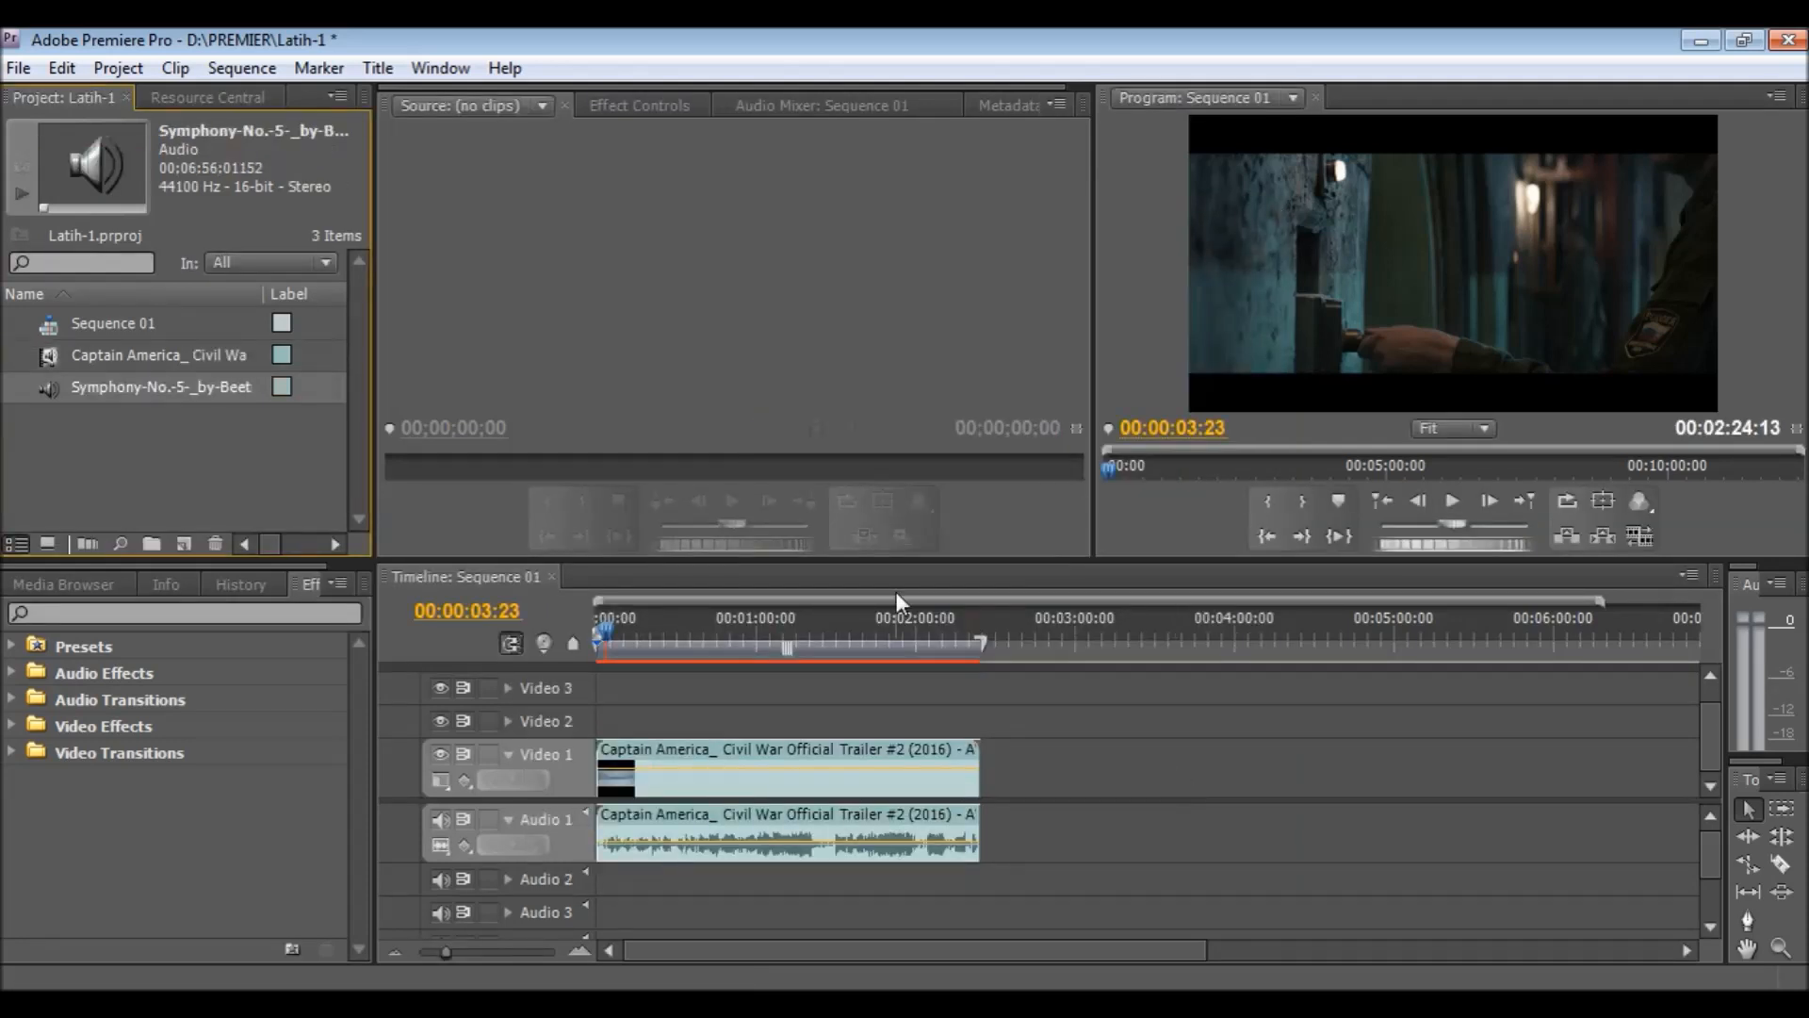
- Place the Beethoven Symphony audio on a new audio track below Audio 4, starting at 00:00:03:23
left_click(1711, 840)
left_click_drag(1711, 841, 1710, 886)
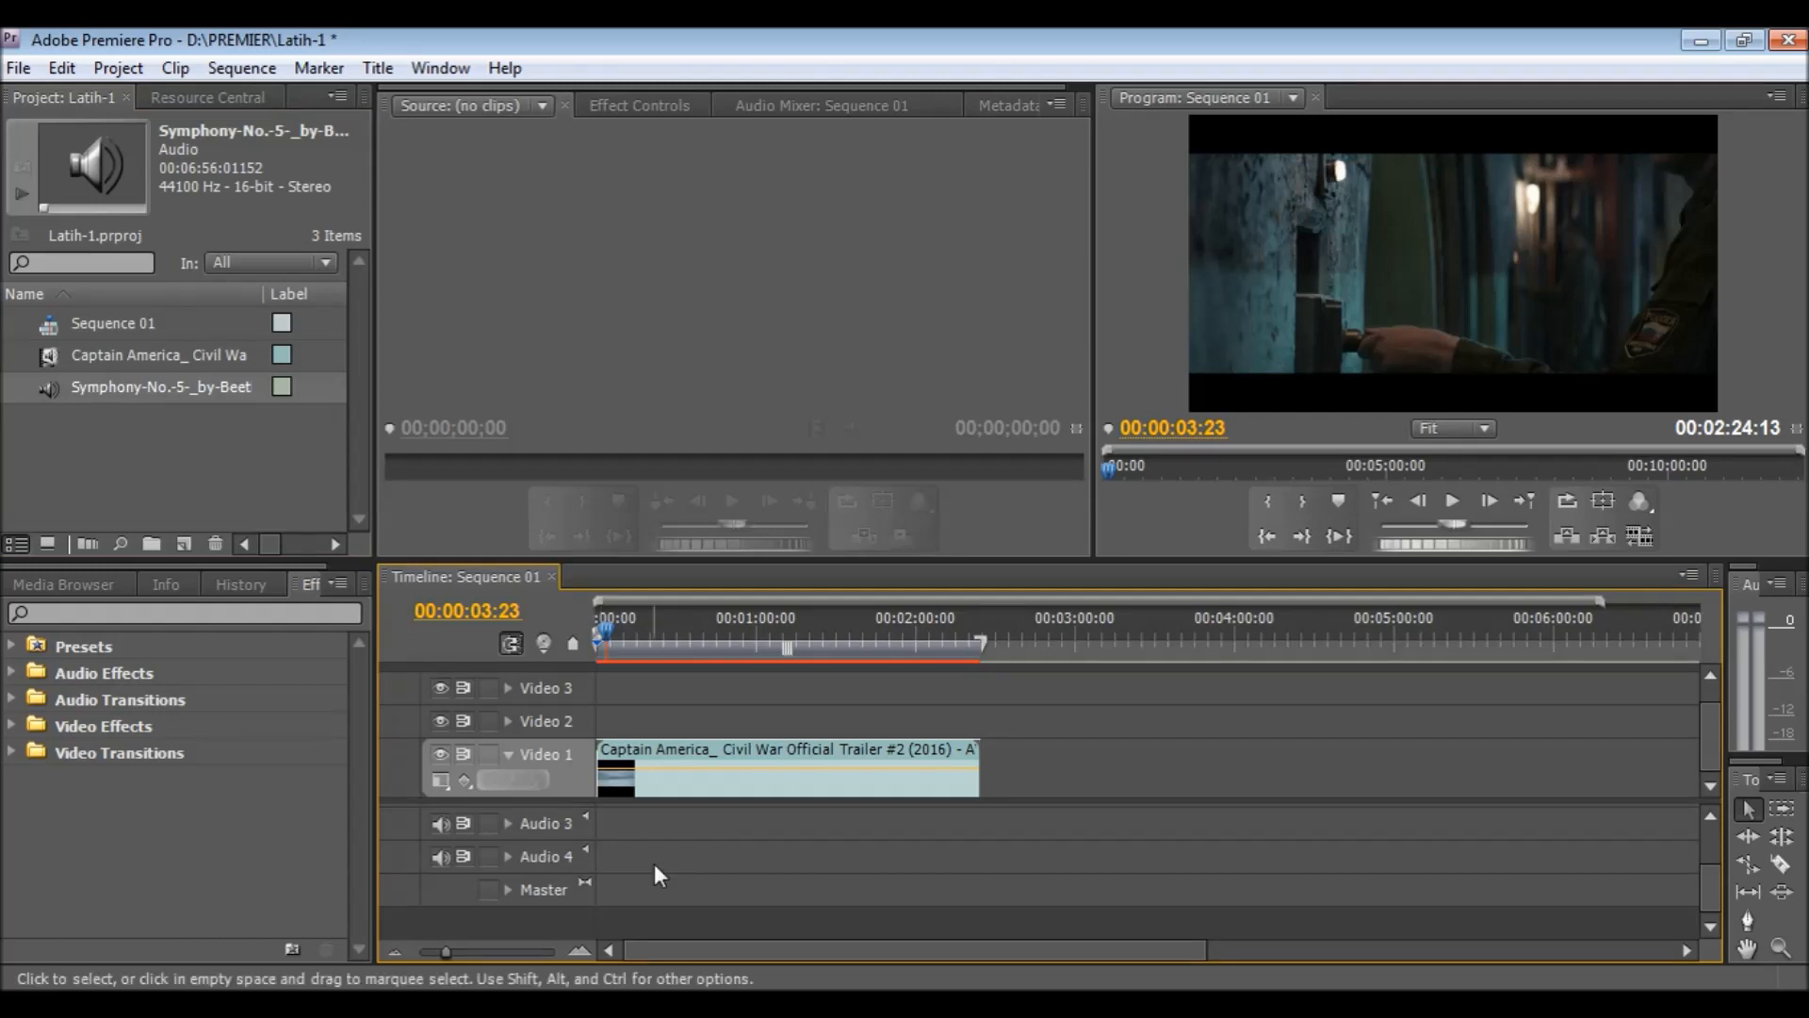
left_click(76, 398)
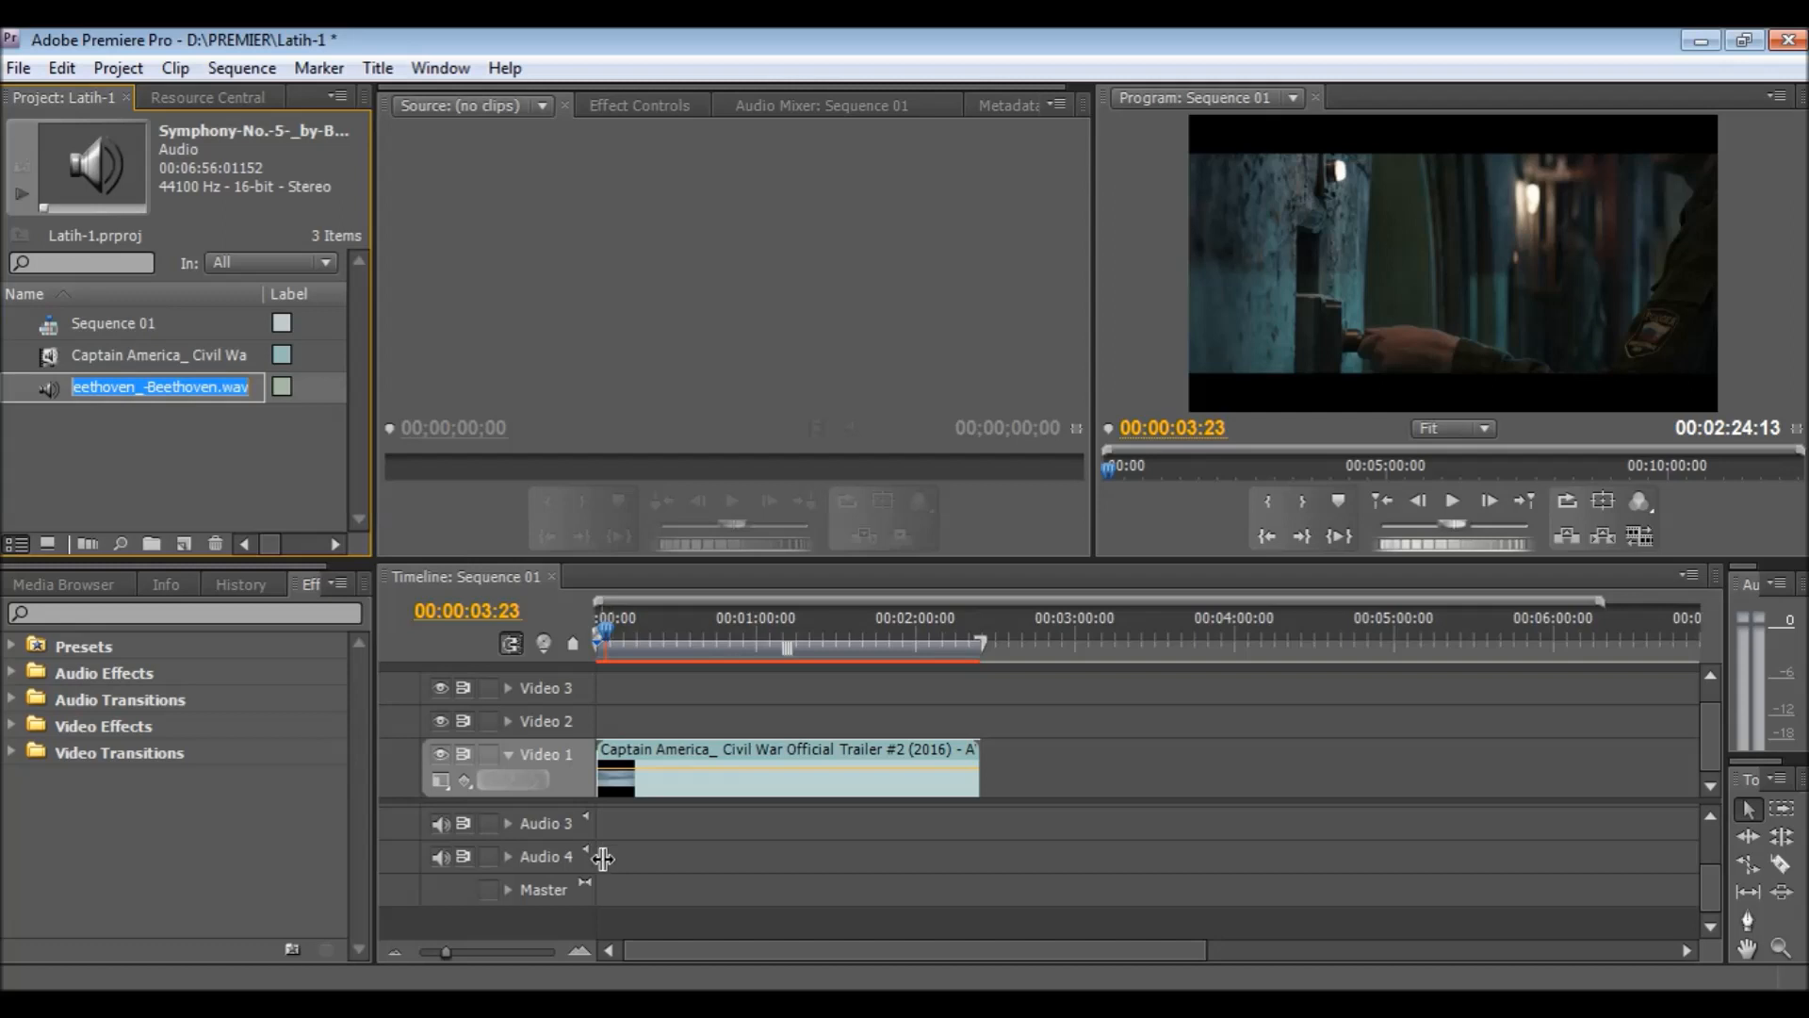
left_click(45, 392)
left_click_drag(45, 392, 604, 824)
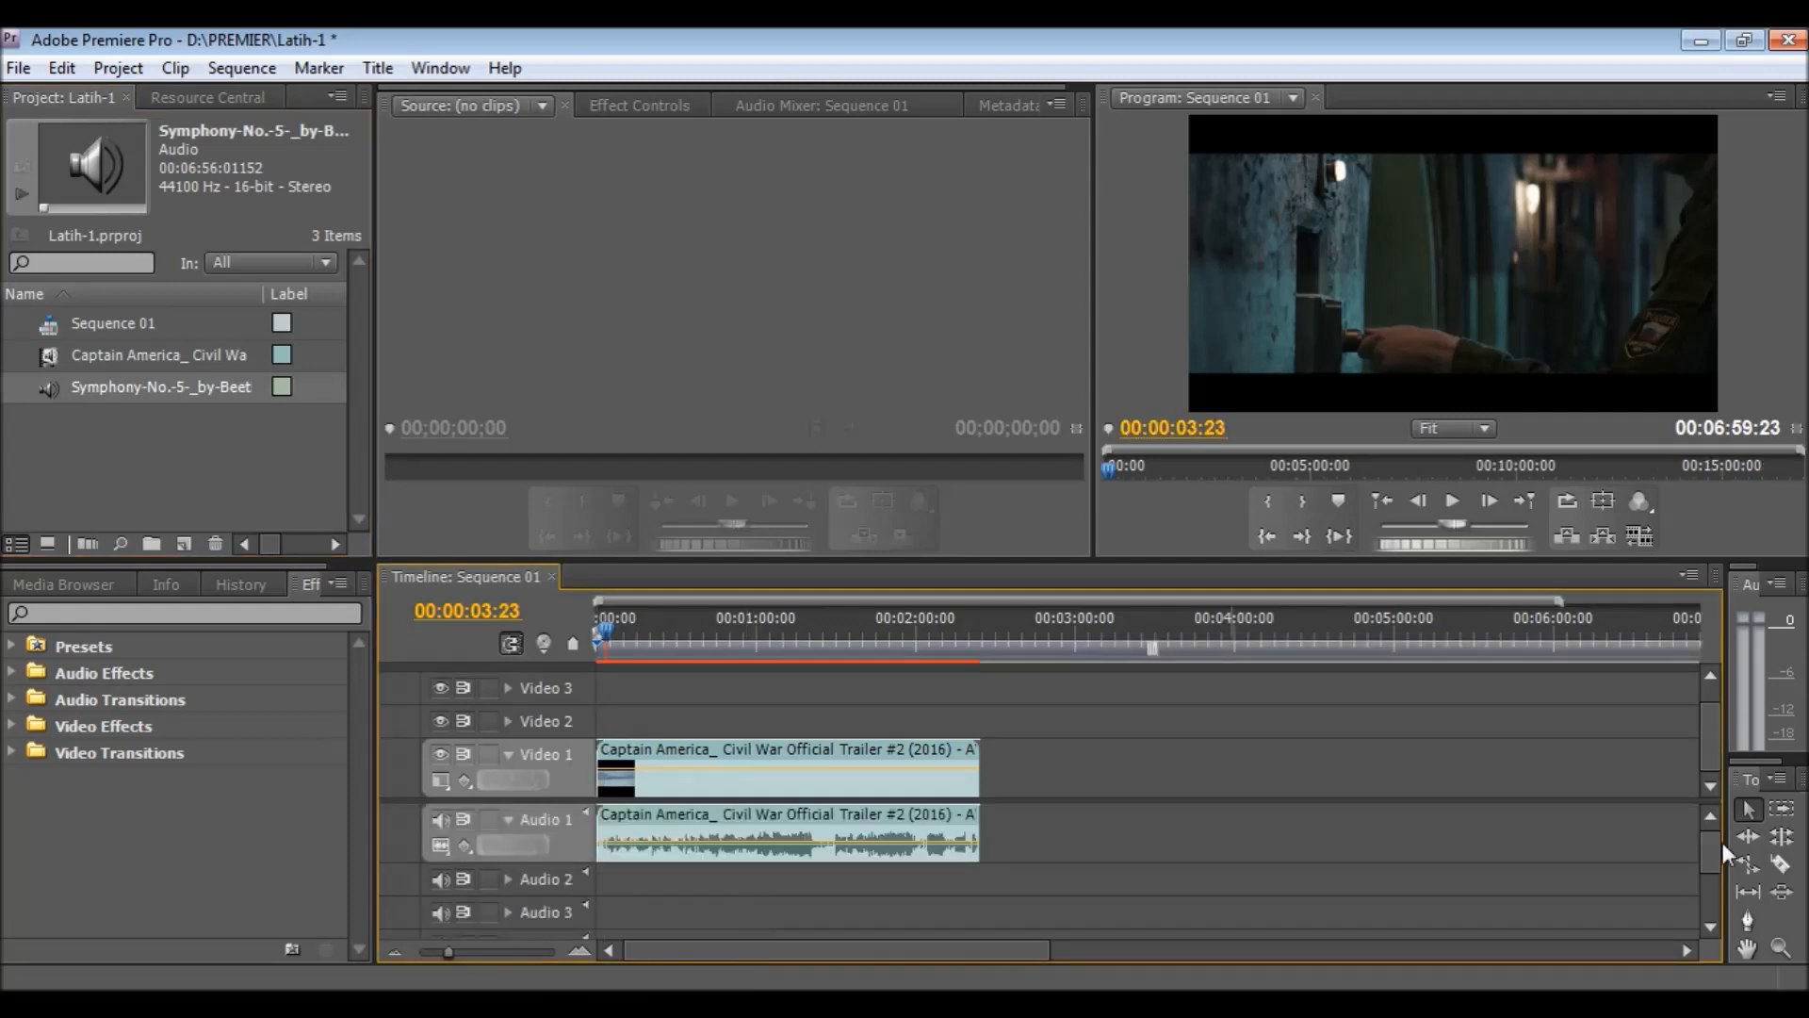
left_click_drag(1716, 849, 1716, 870)
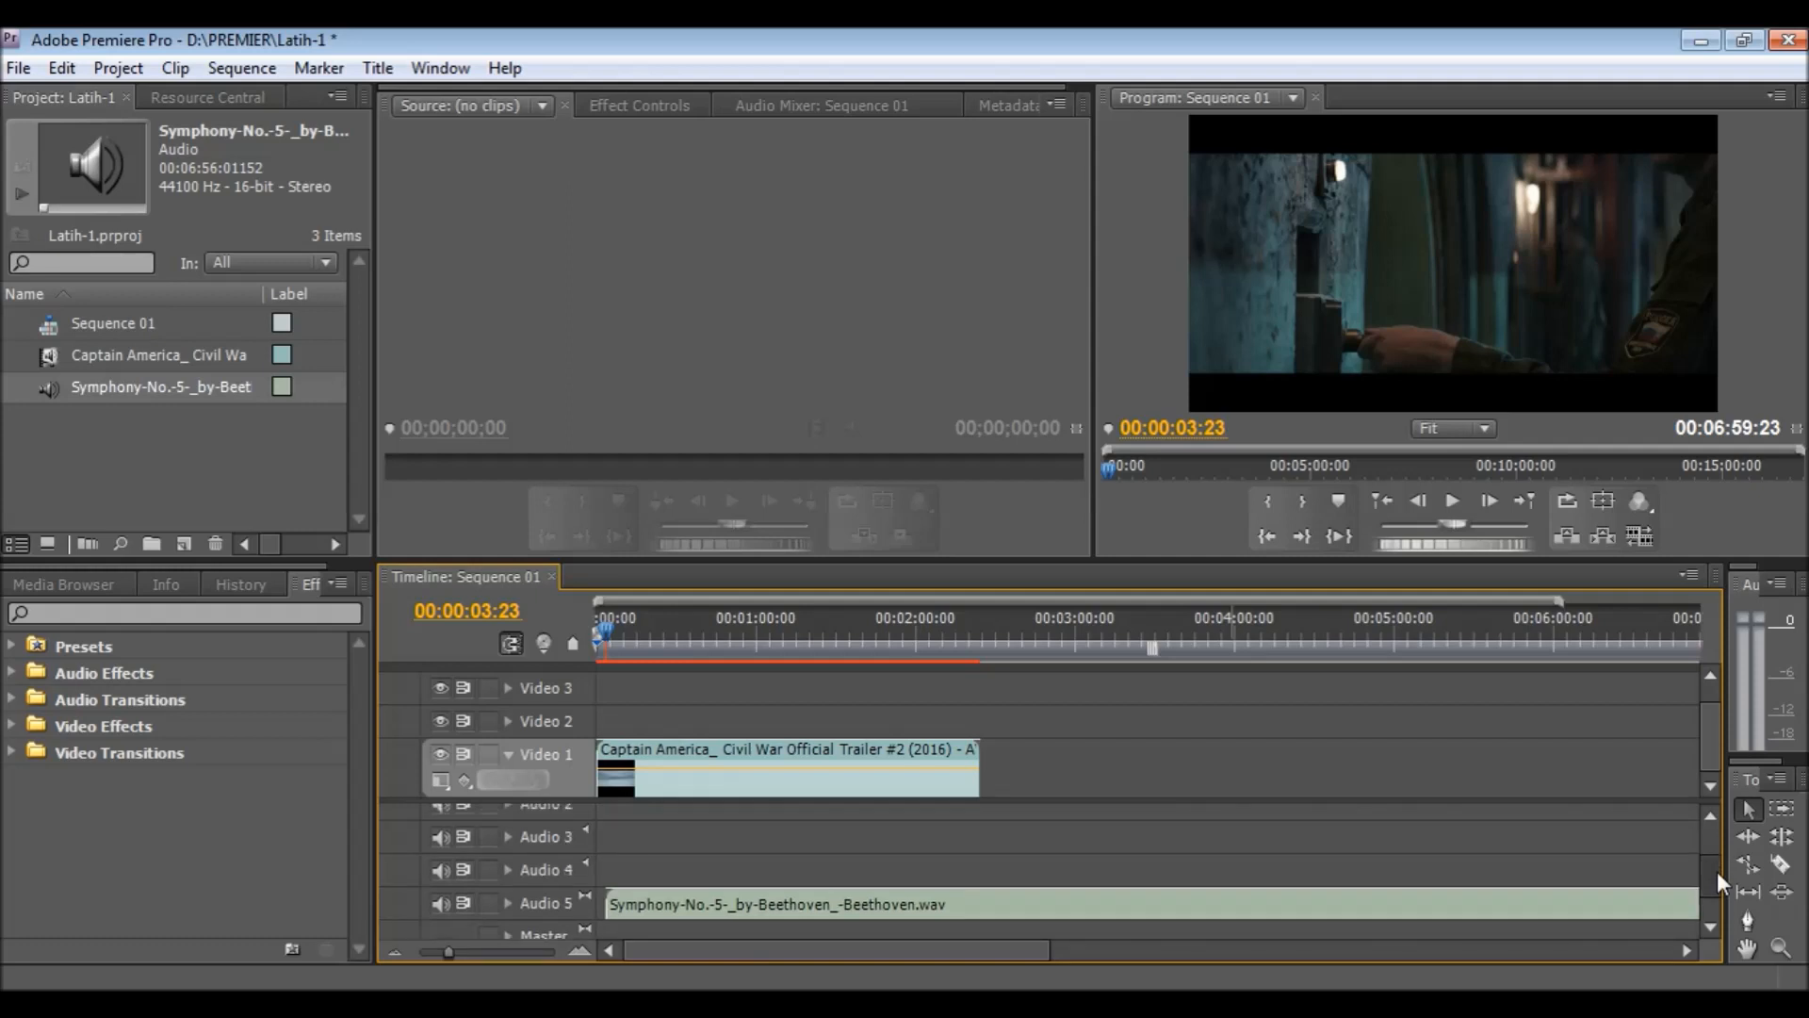
- Delete the empty Audio 4 track from the sequence
right_click(556, 874)
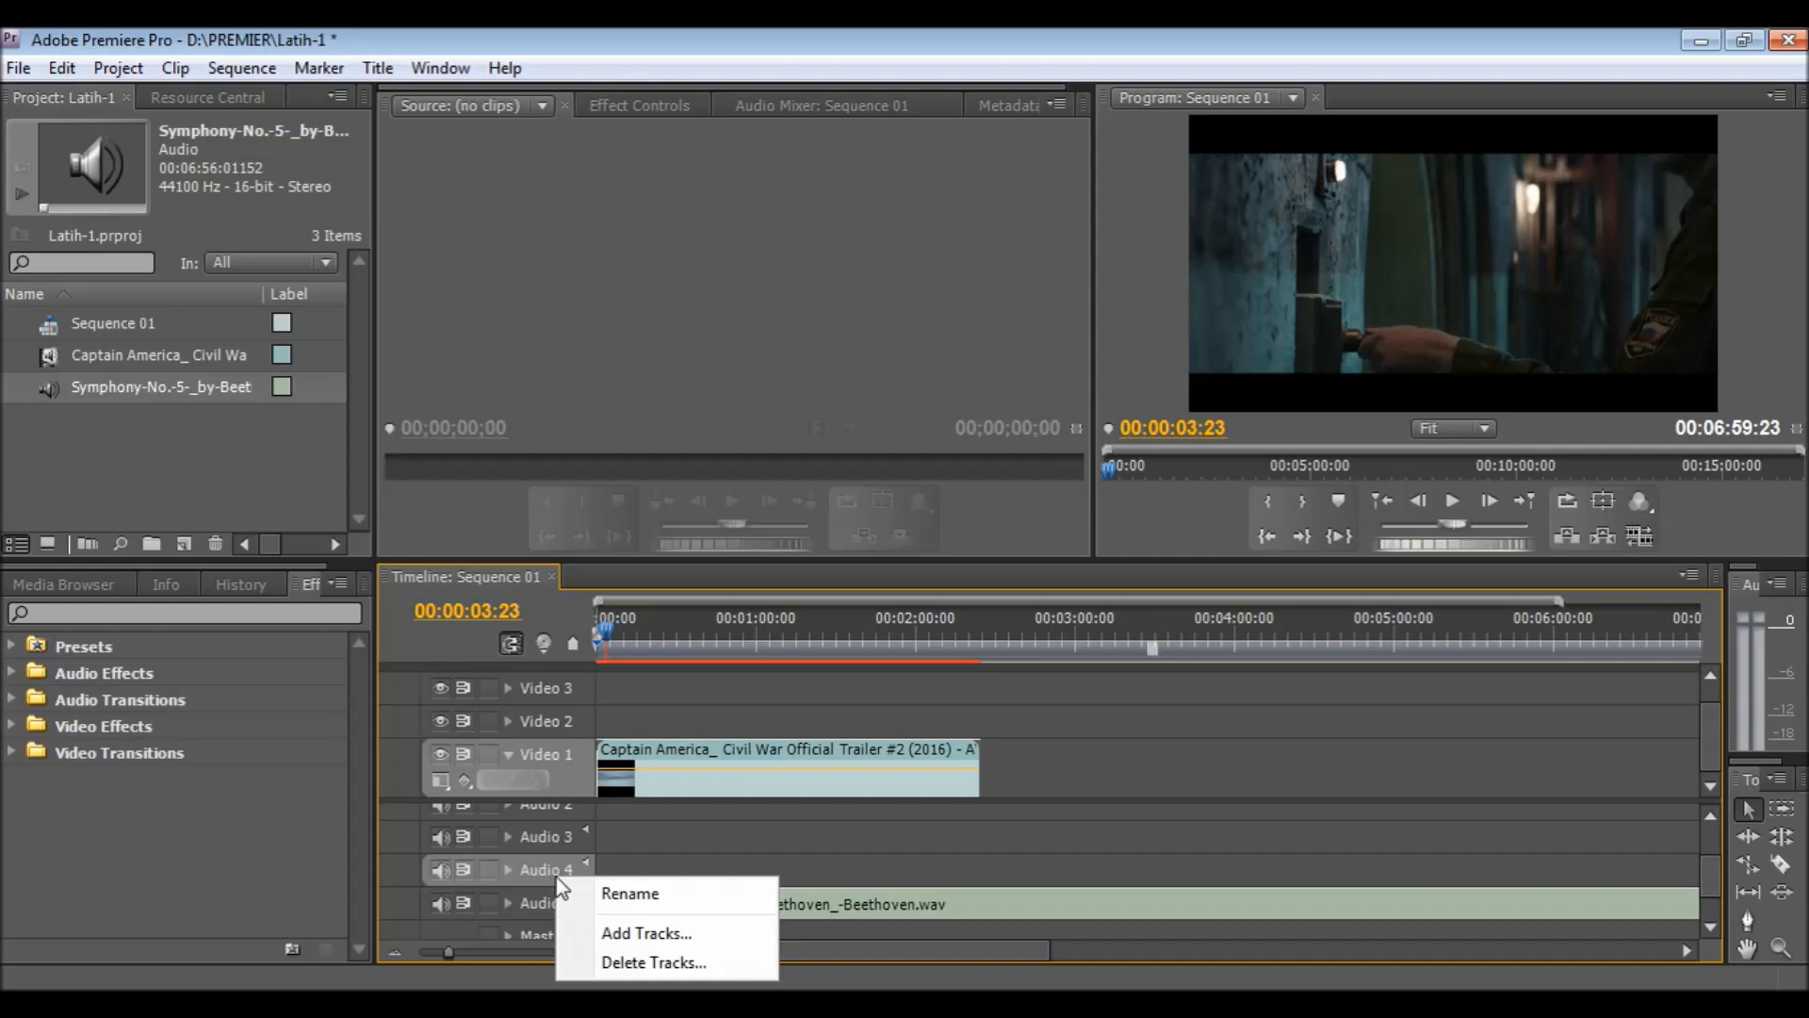
left_click(648, 963)
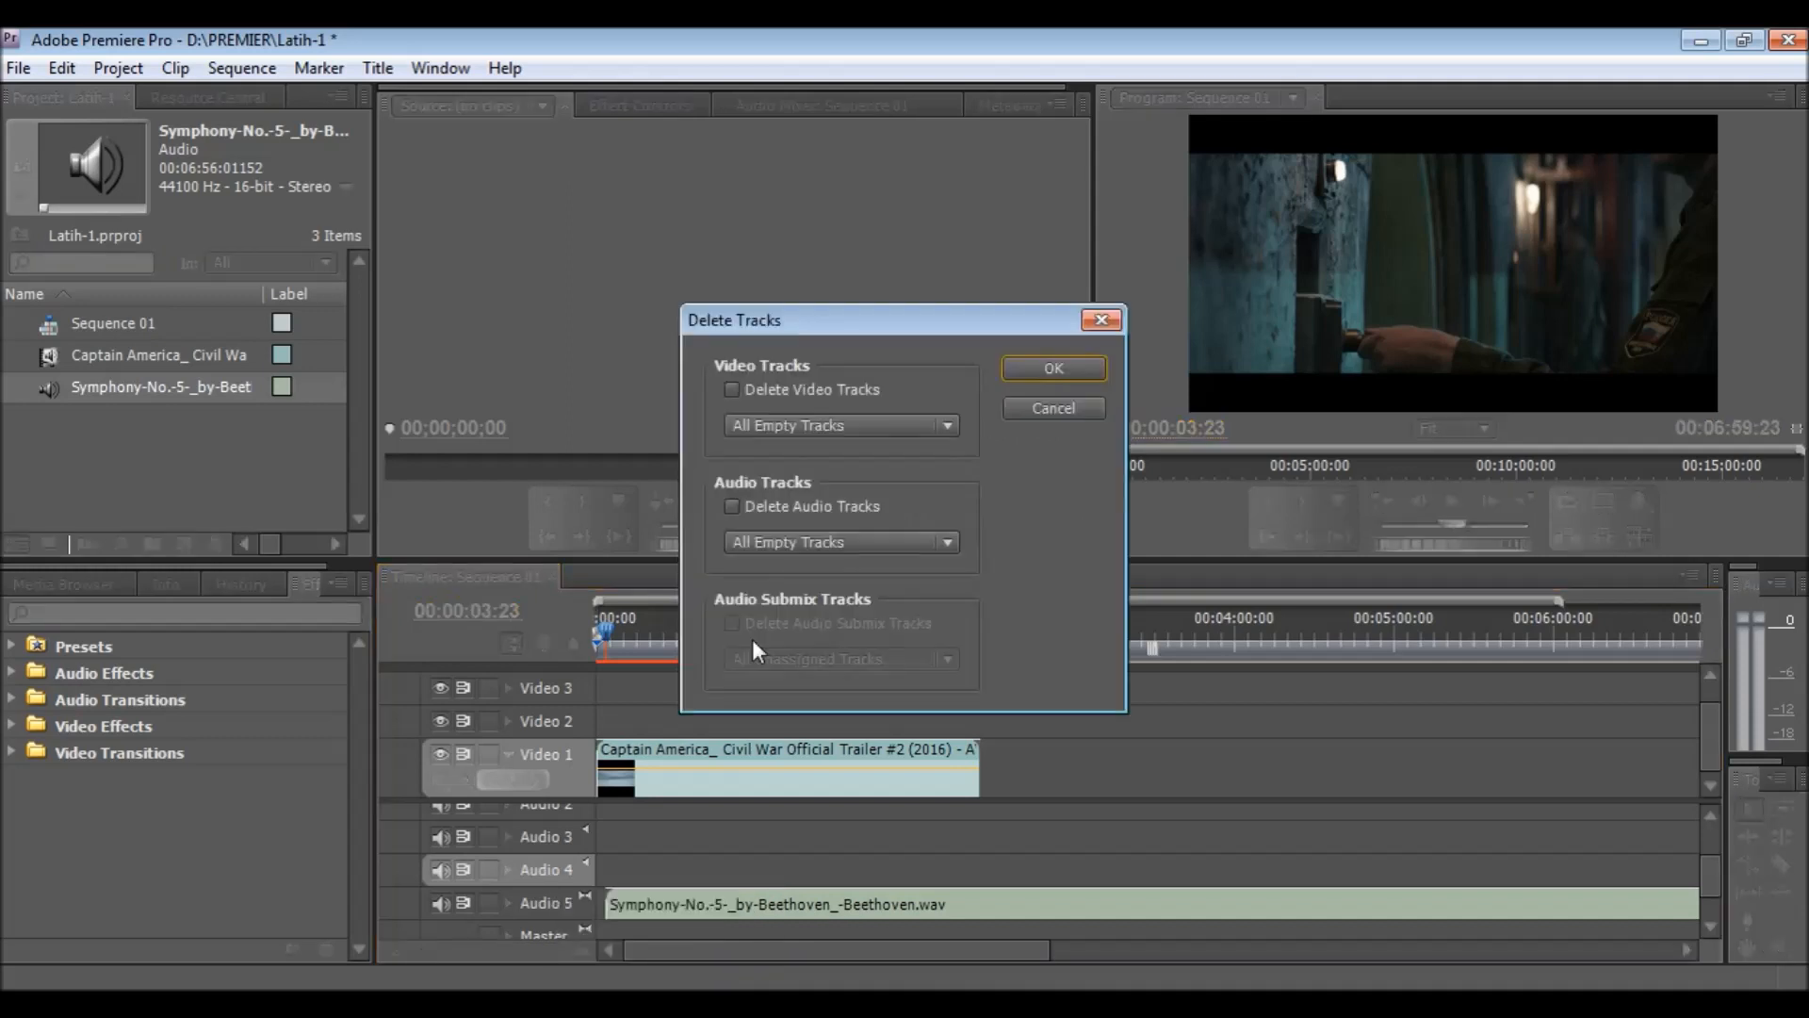
left_click(811, 542)
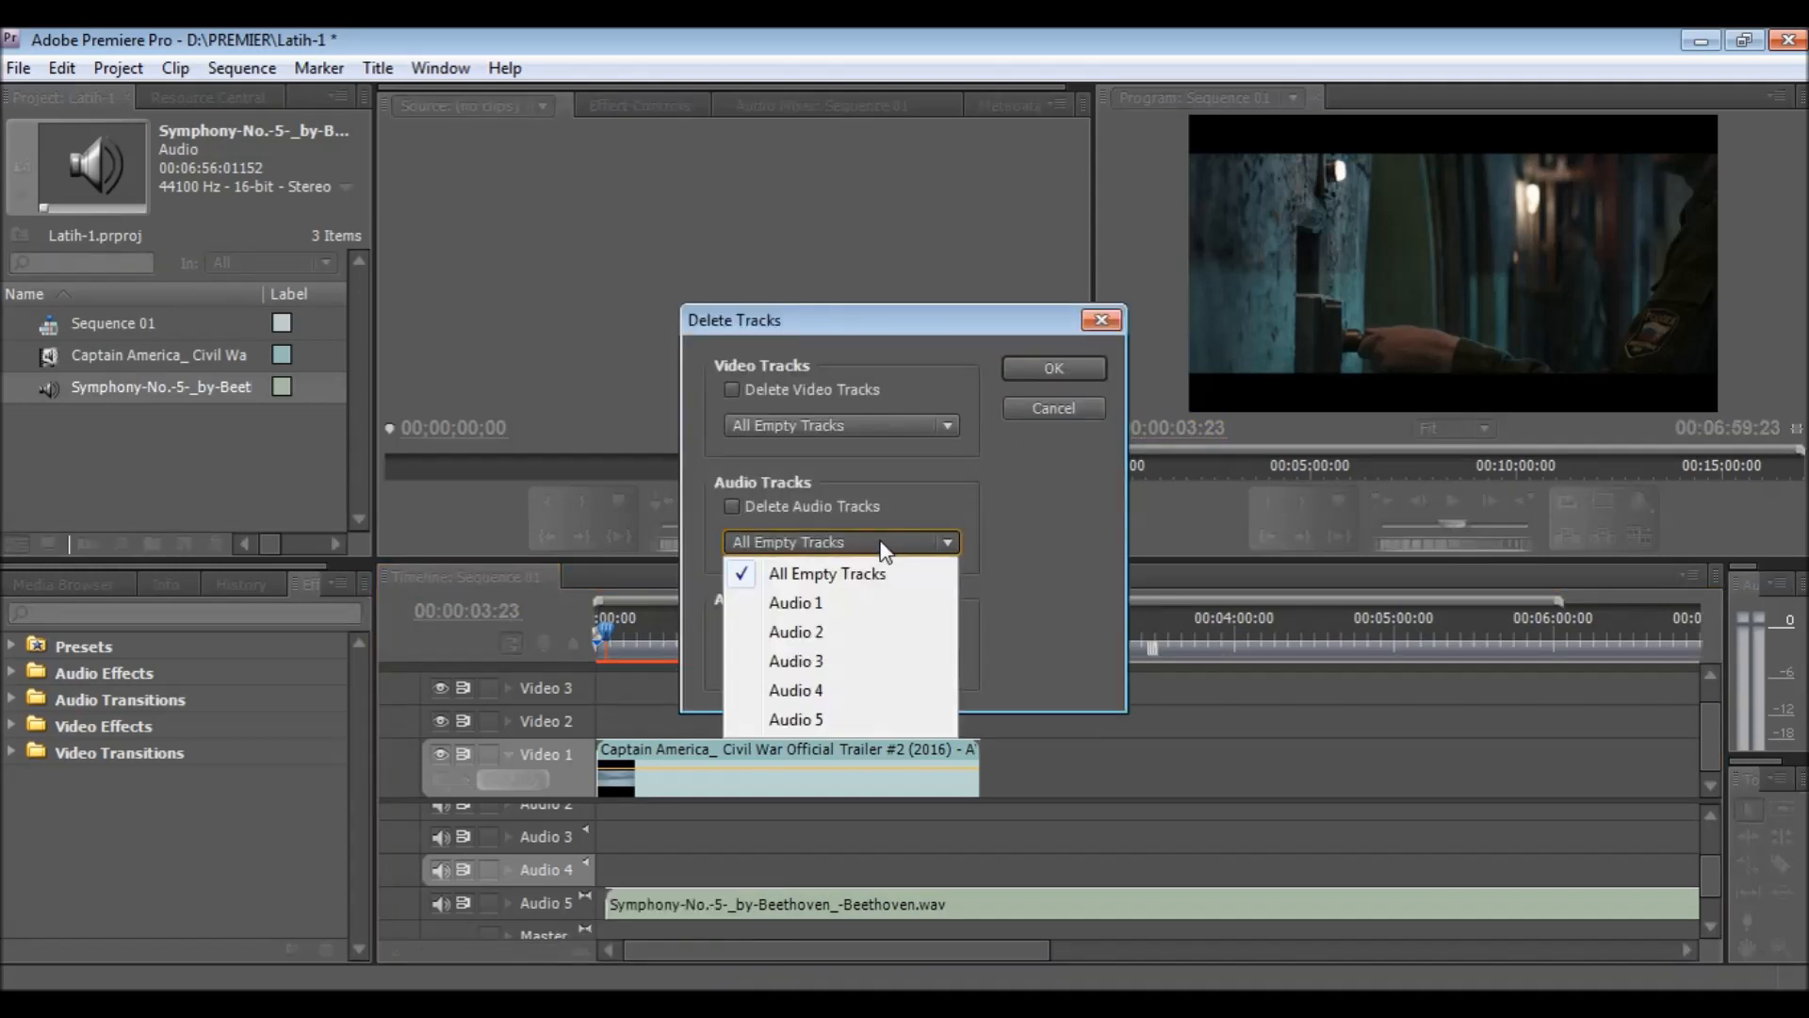
left_click(817, 692)
left_click(732, 506)
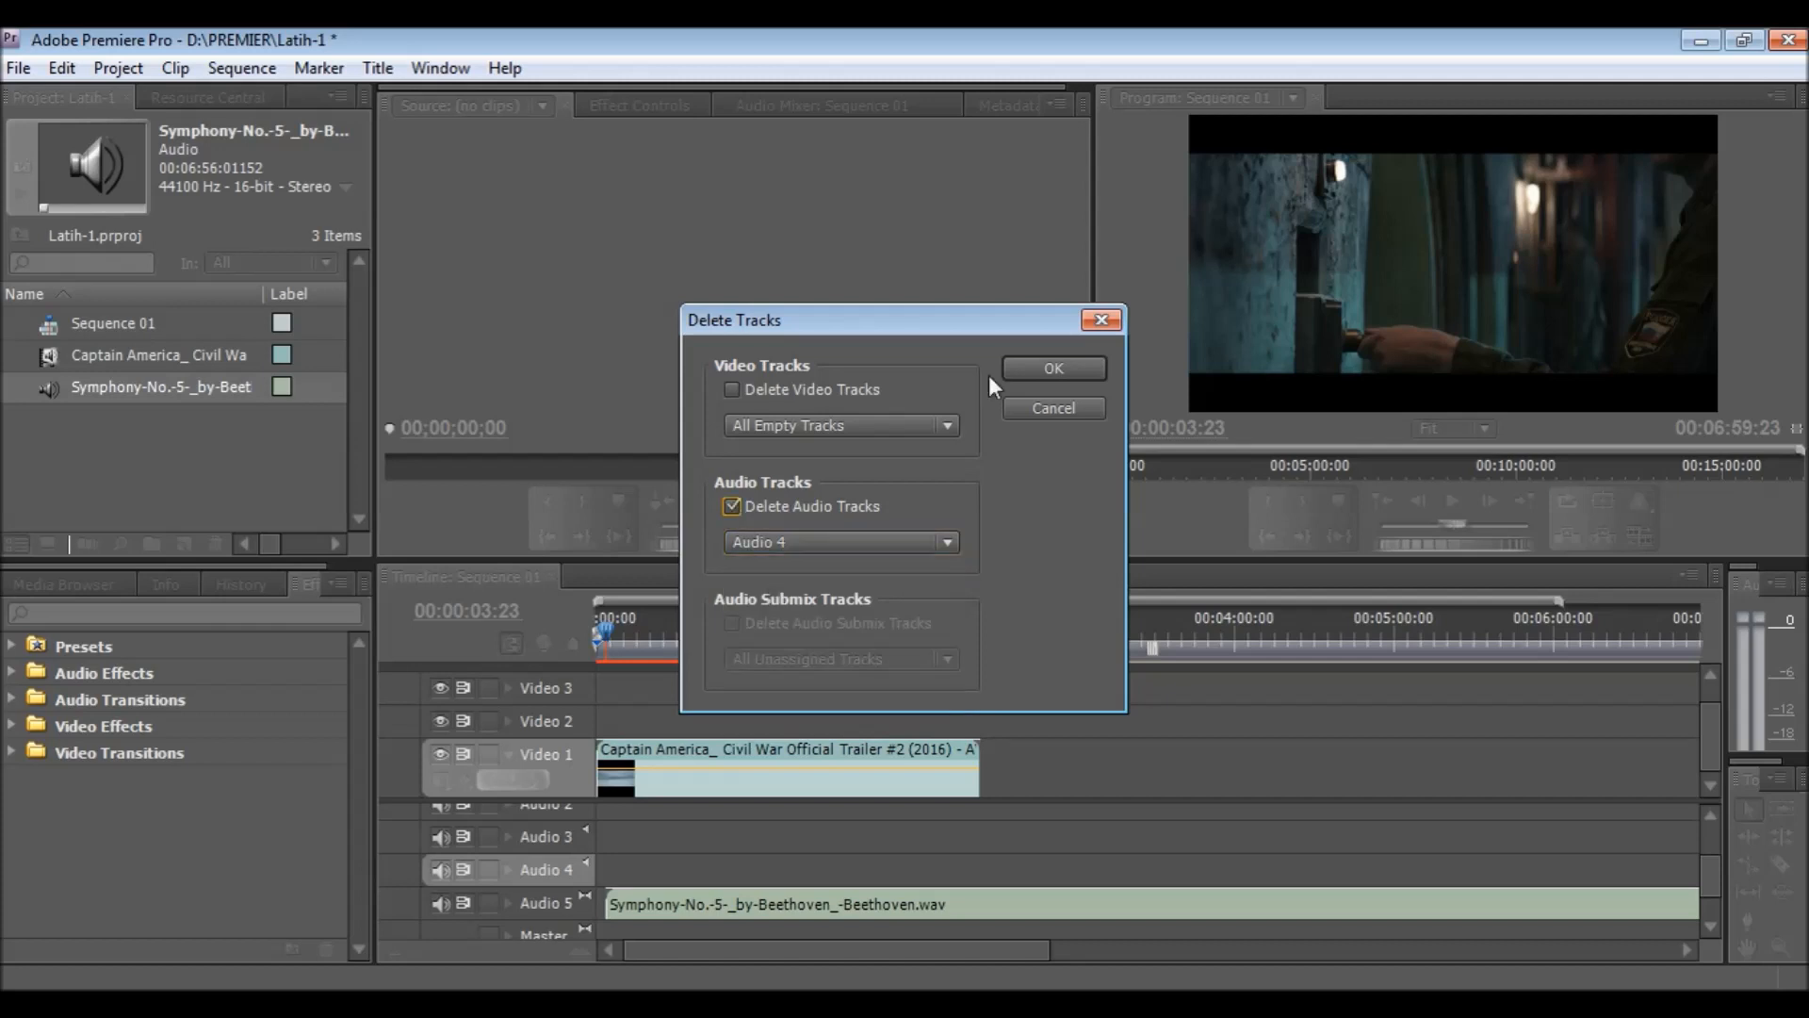
left_click(1026, 366)
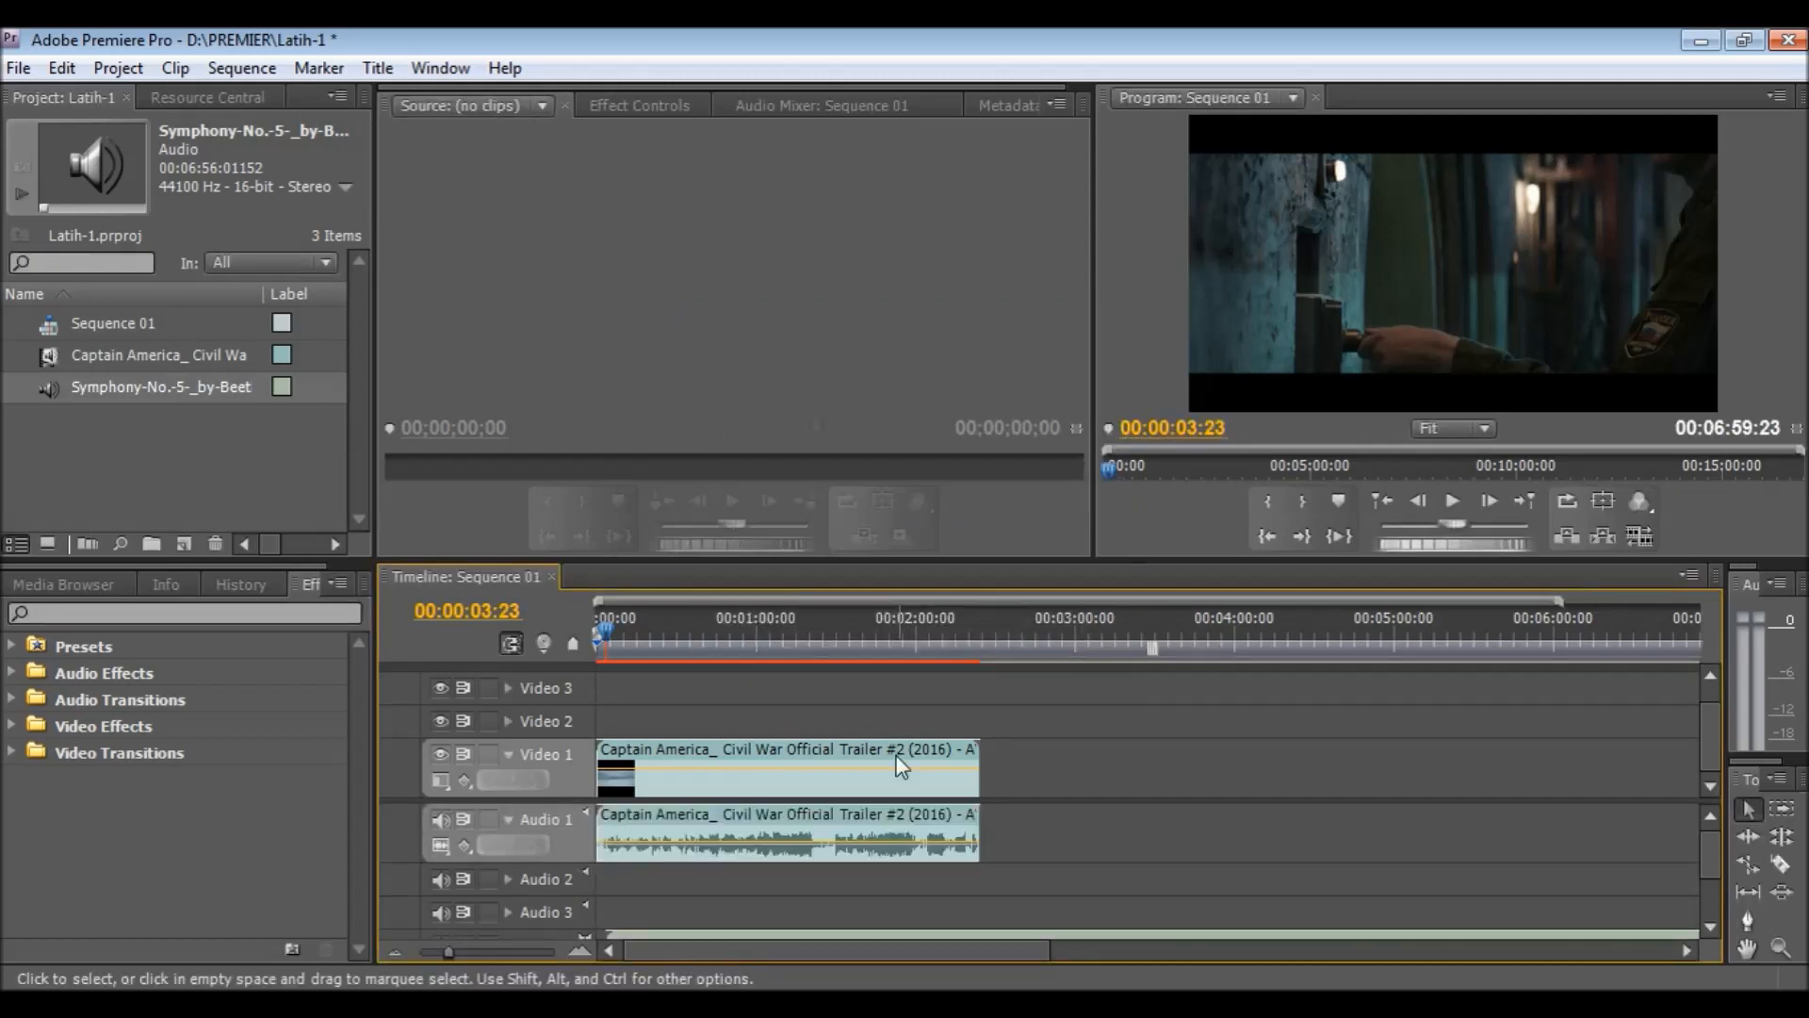
- Delete the empty Audio 3 track above the Symphony audio track
right_click(544, 912)
left_click(621, 892)
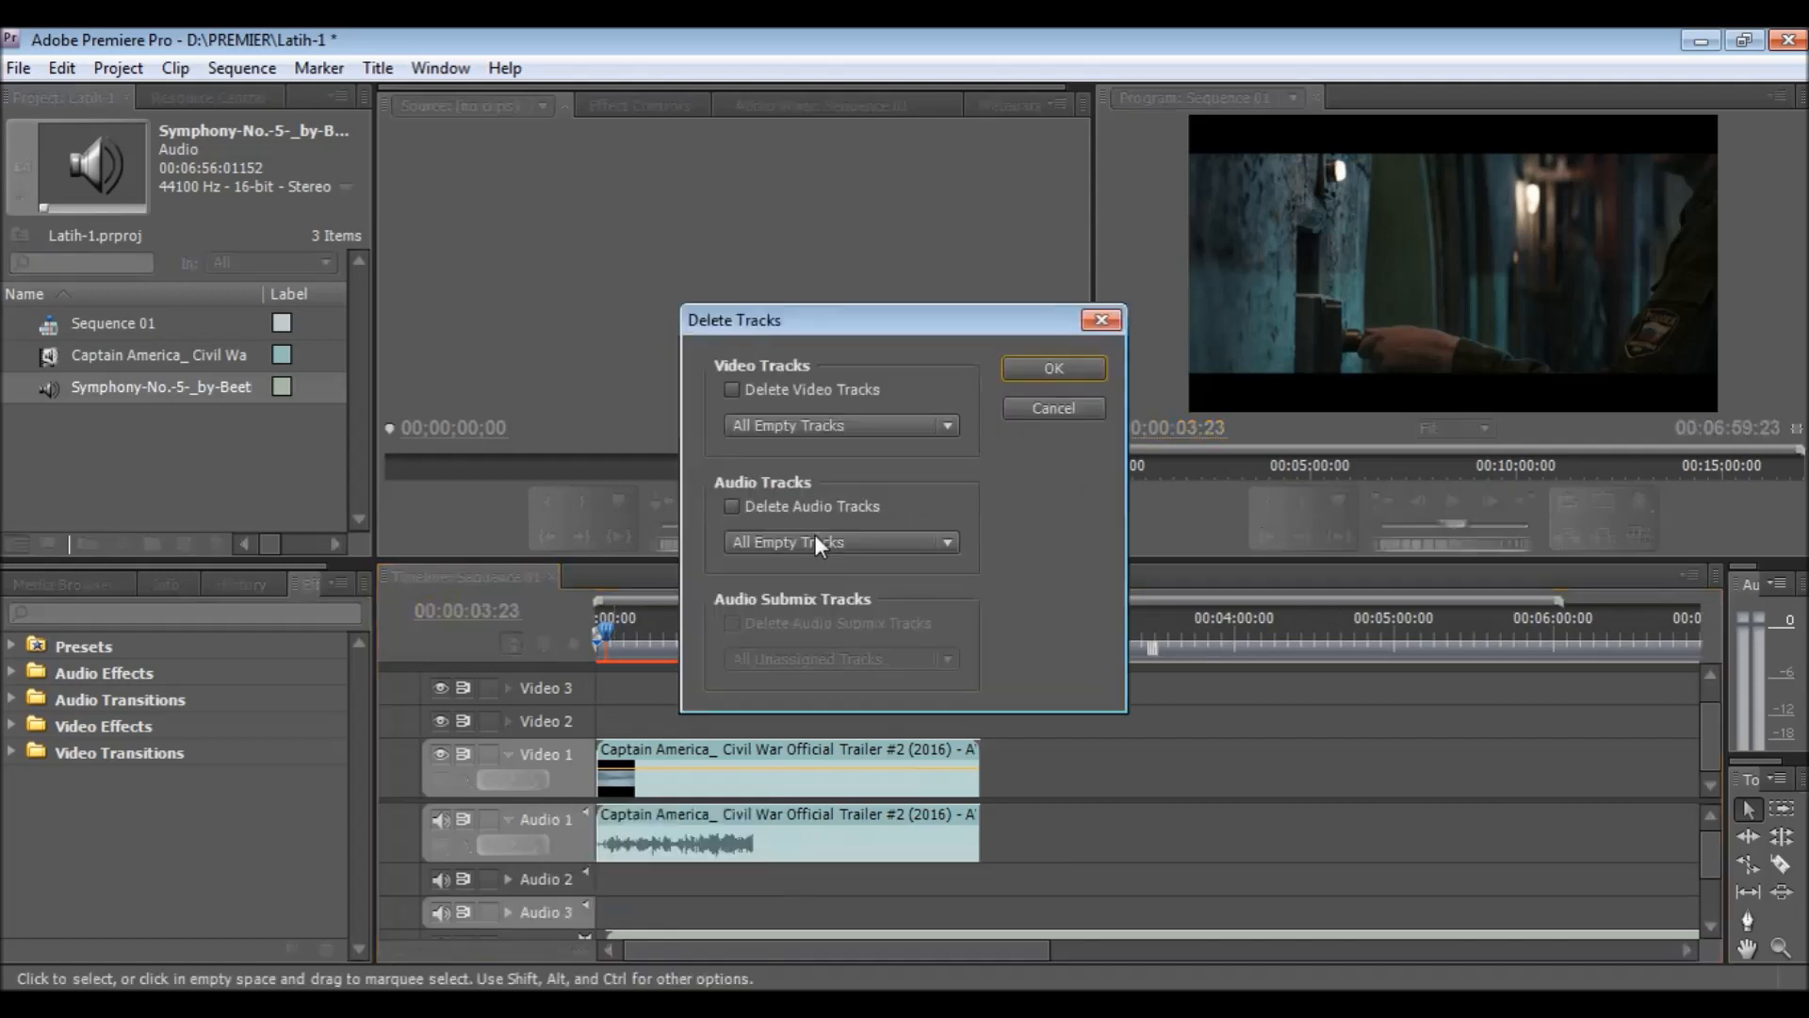
left_click(731, 506)
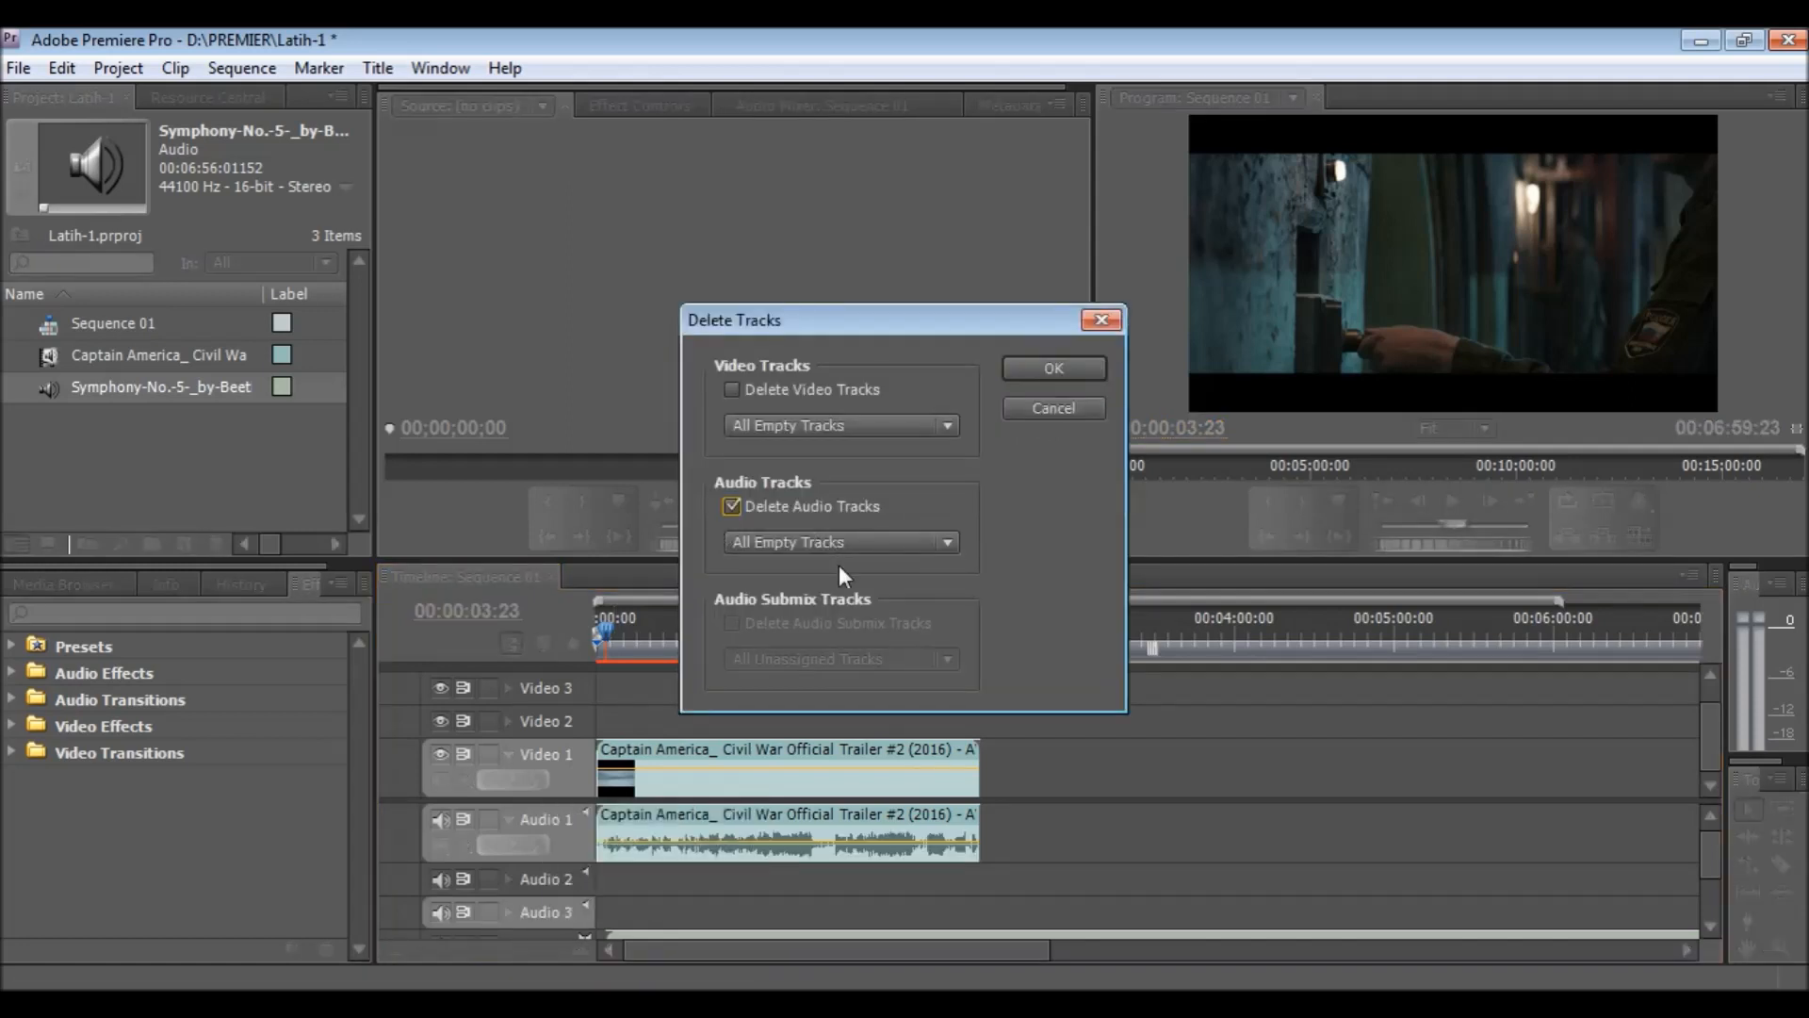
left_click(875, 541)
left_click(842, 652)
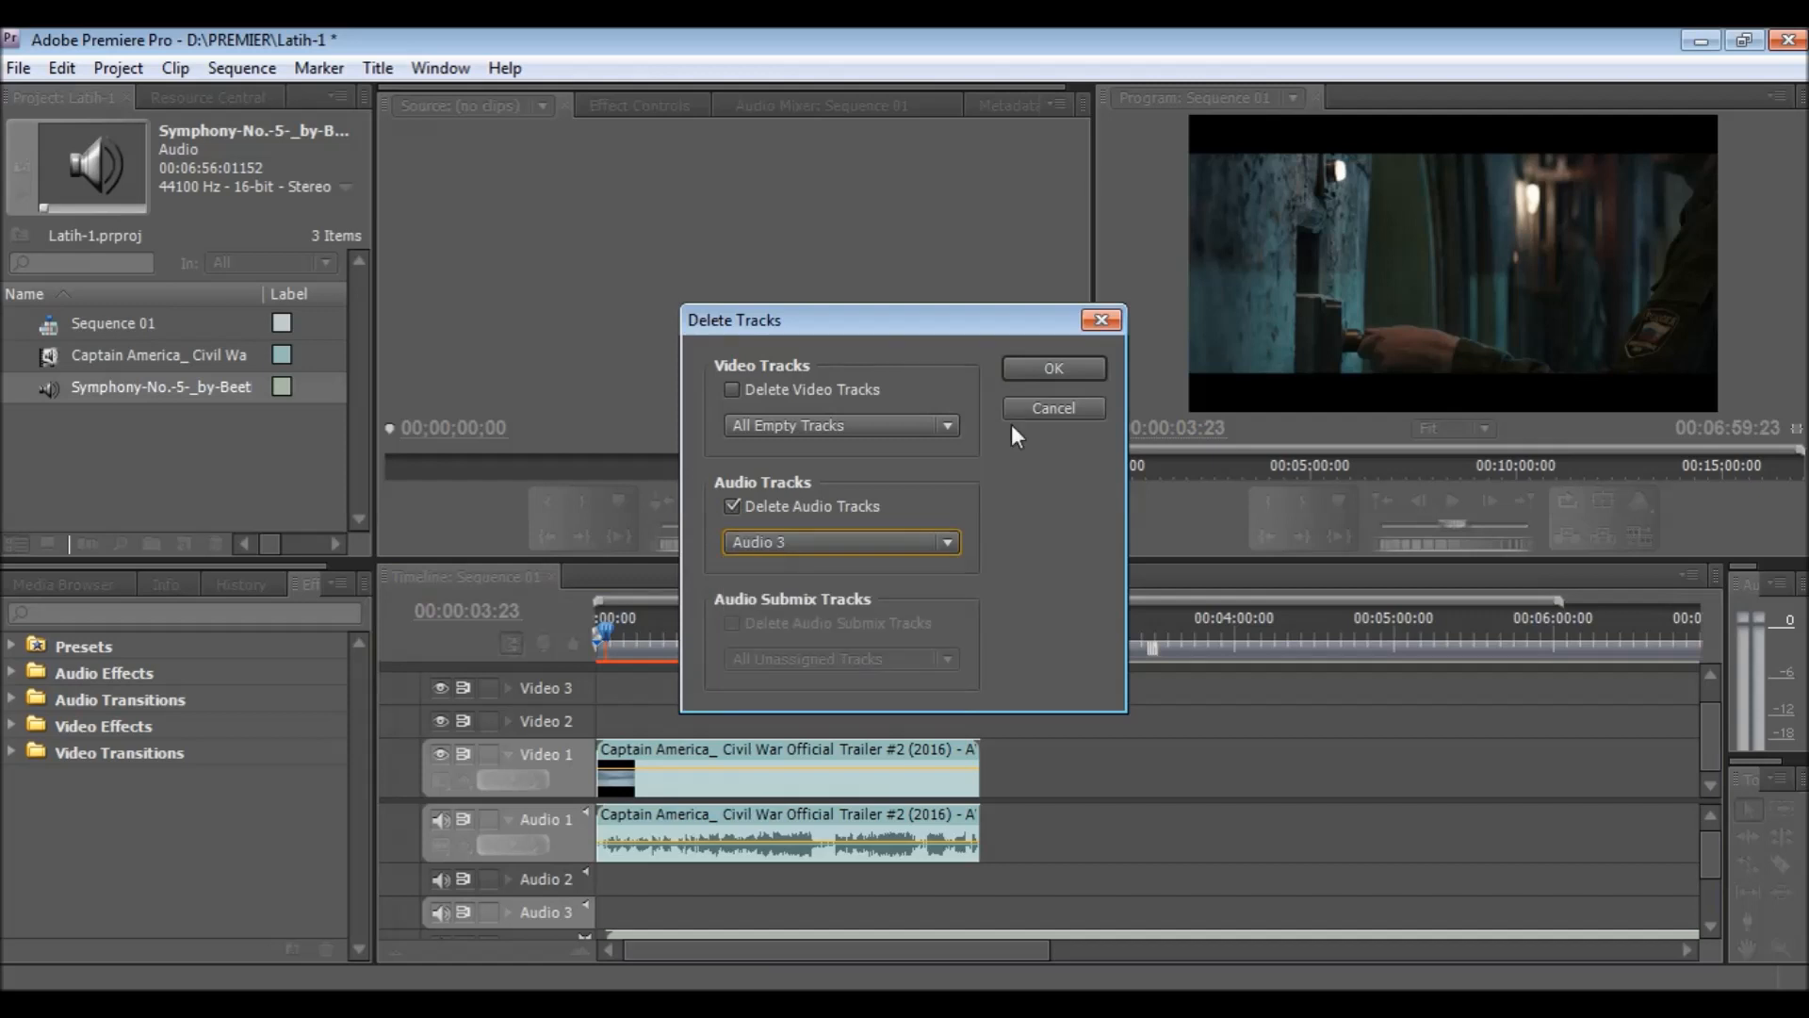
left_click(1024, 375)
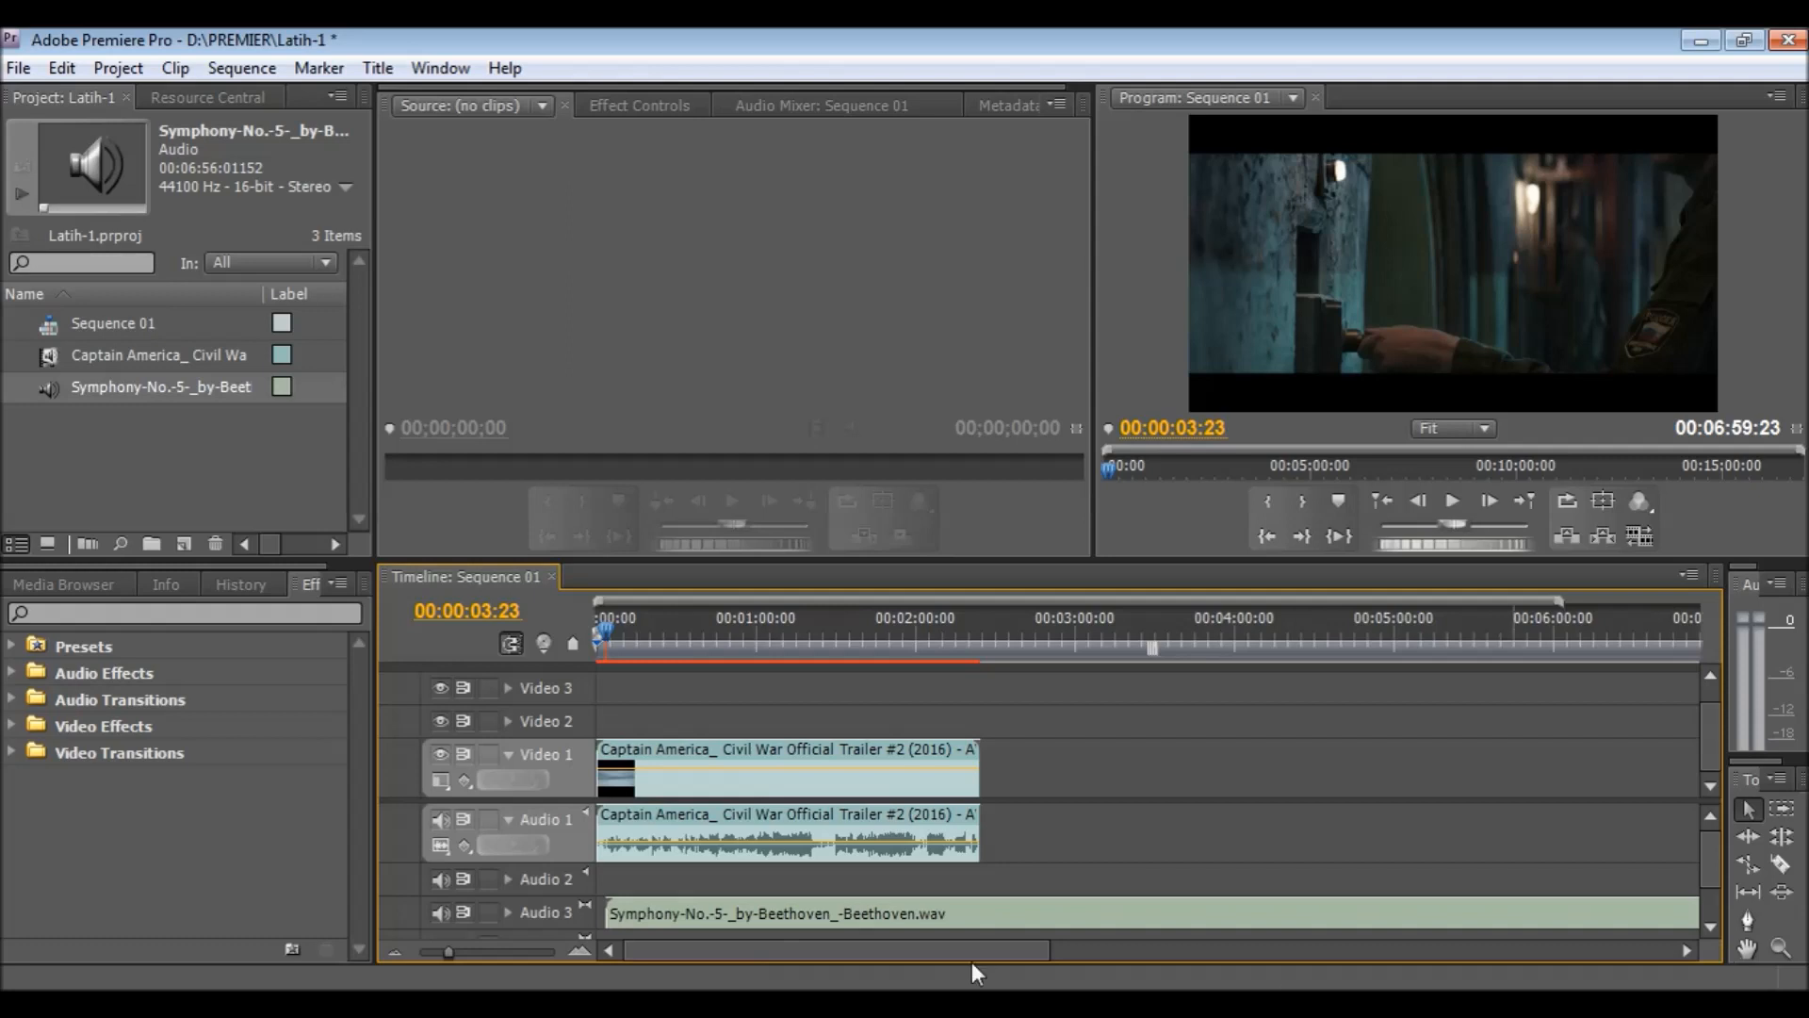
- Trim the Symphony clip's end to the trailer's end, move the clip to the sequence start, and extend it to match the trailer's length
left_click_drag(970, 962, 1115, 959)
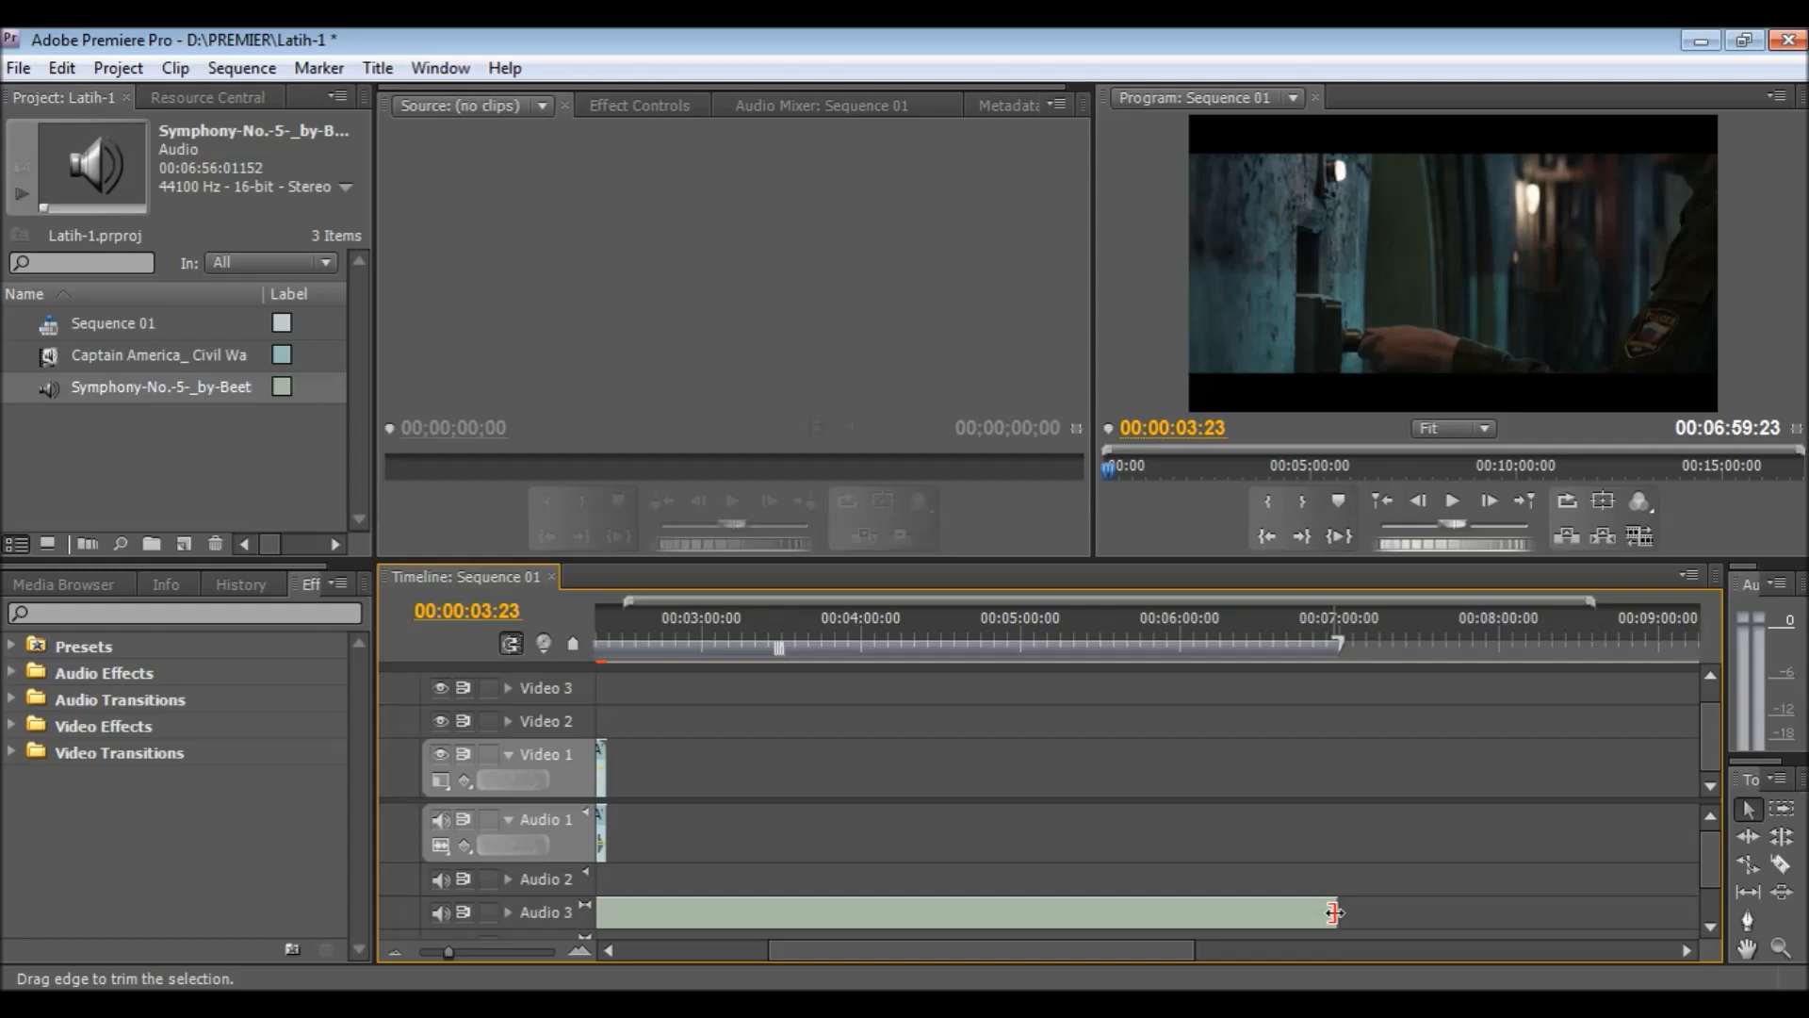
left_click_drag(1333, 913, 612, 936)
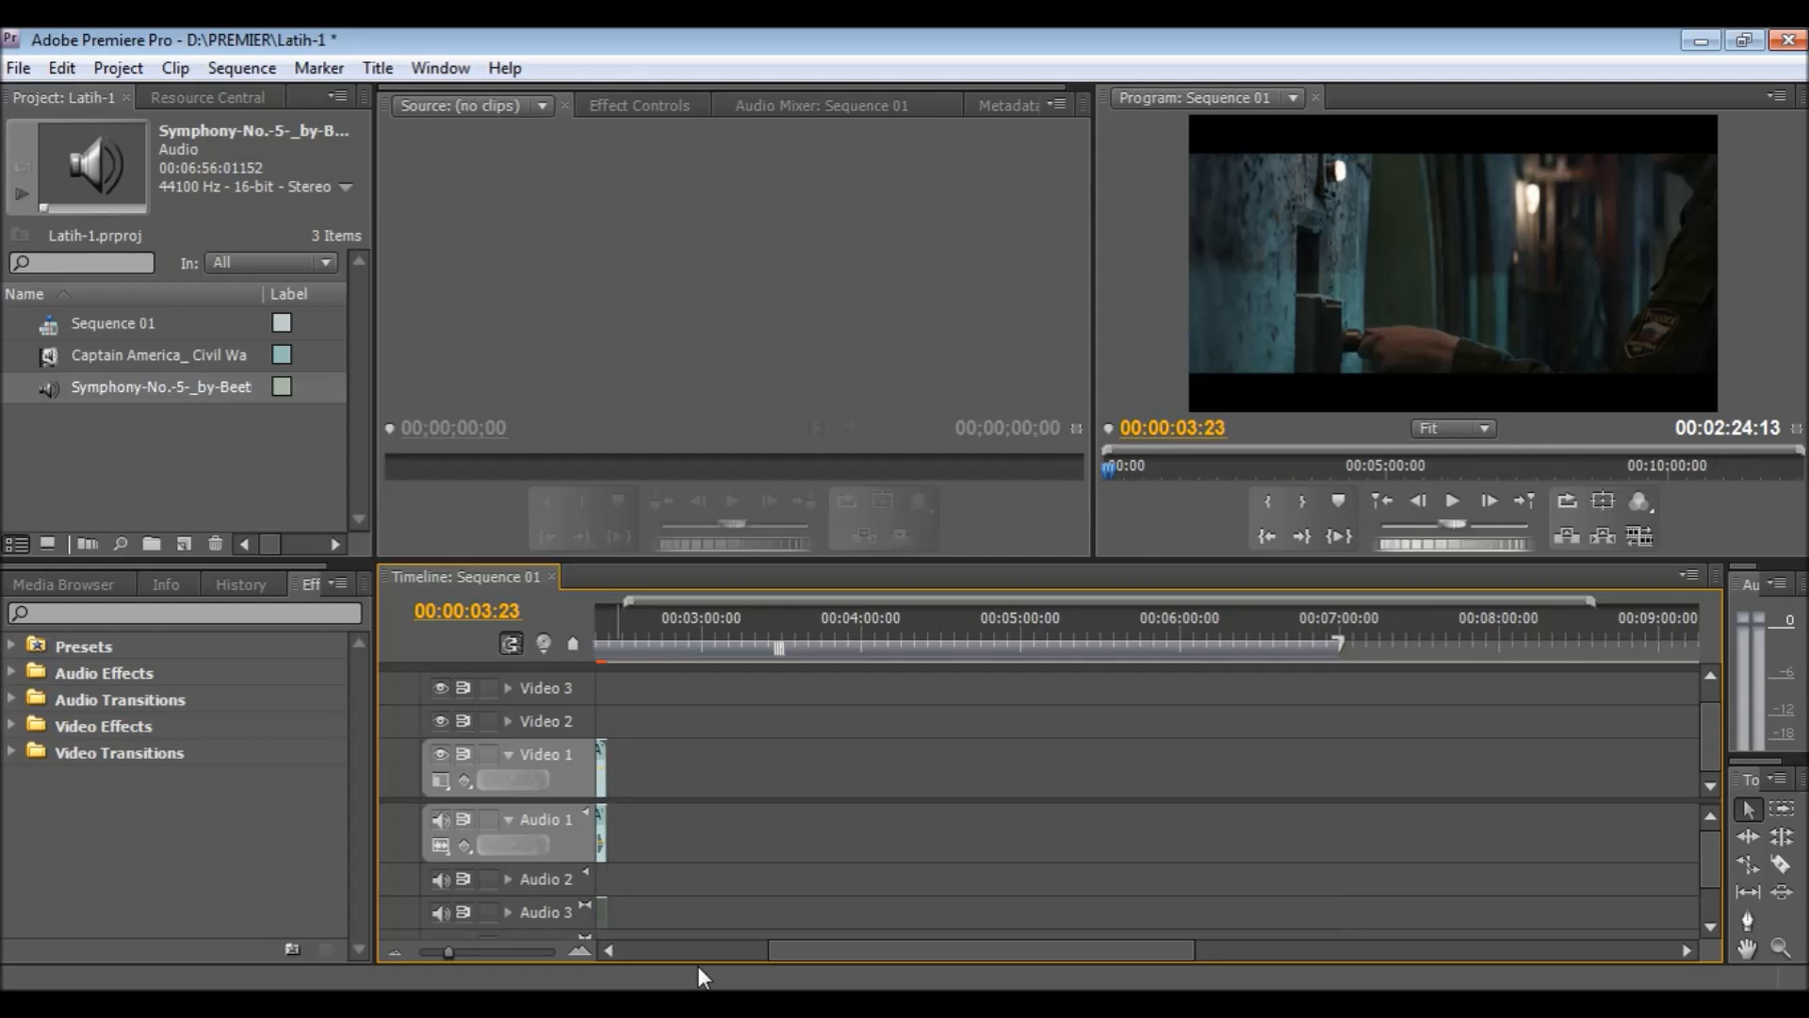
left_click_drag(1033, 948, 698, 985)
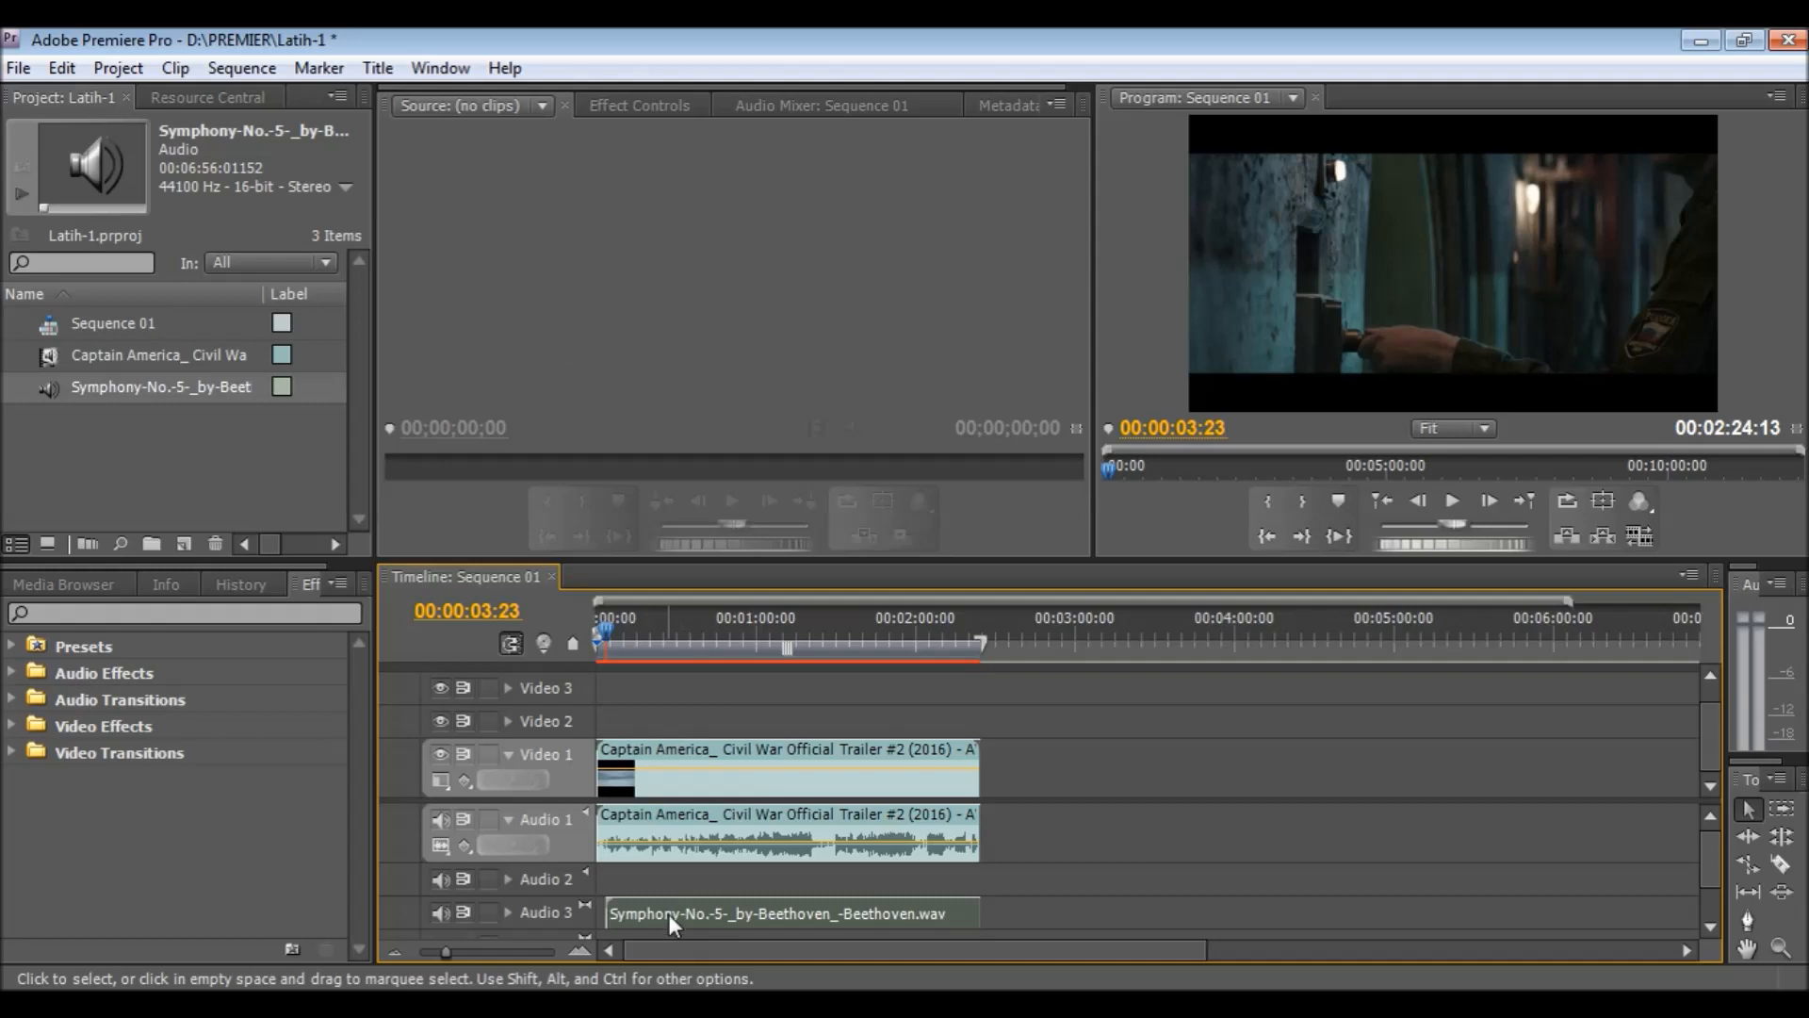
mouse_move(669, 913)
left_mouse_down()
mouse_move(648, 908)
mouse_move(657, 926)
left_mouse_up()
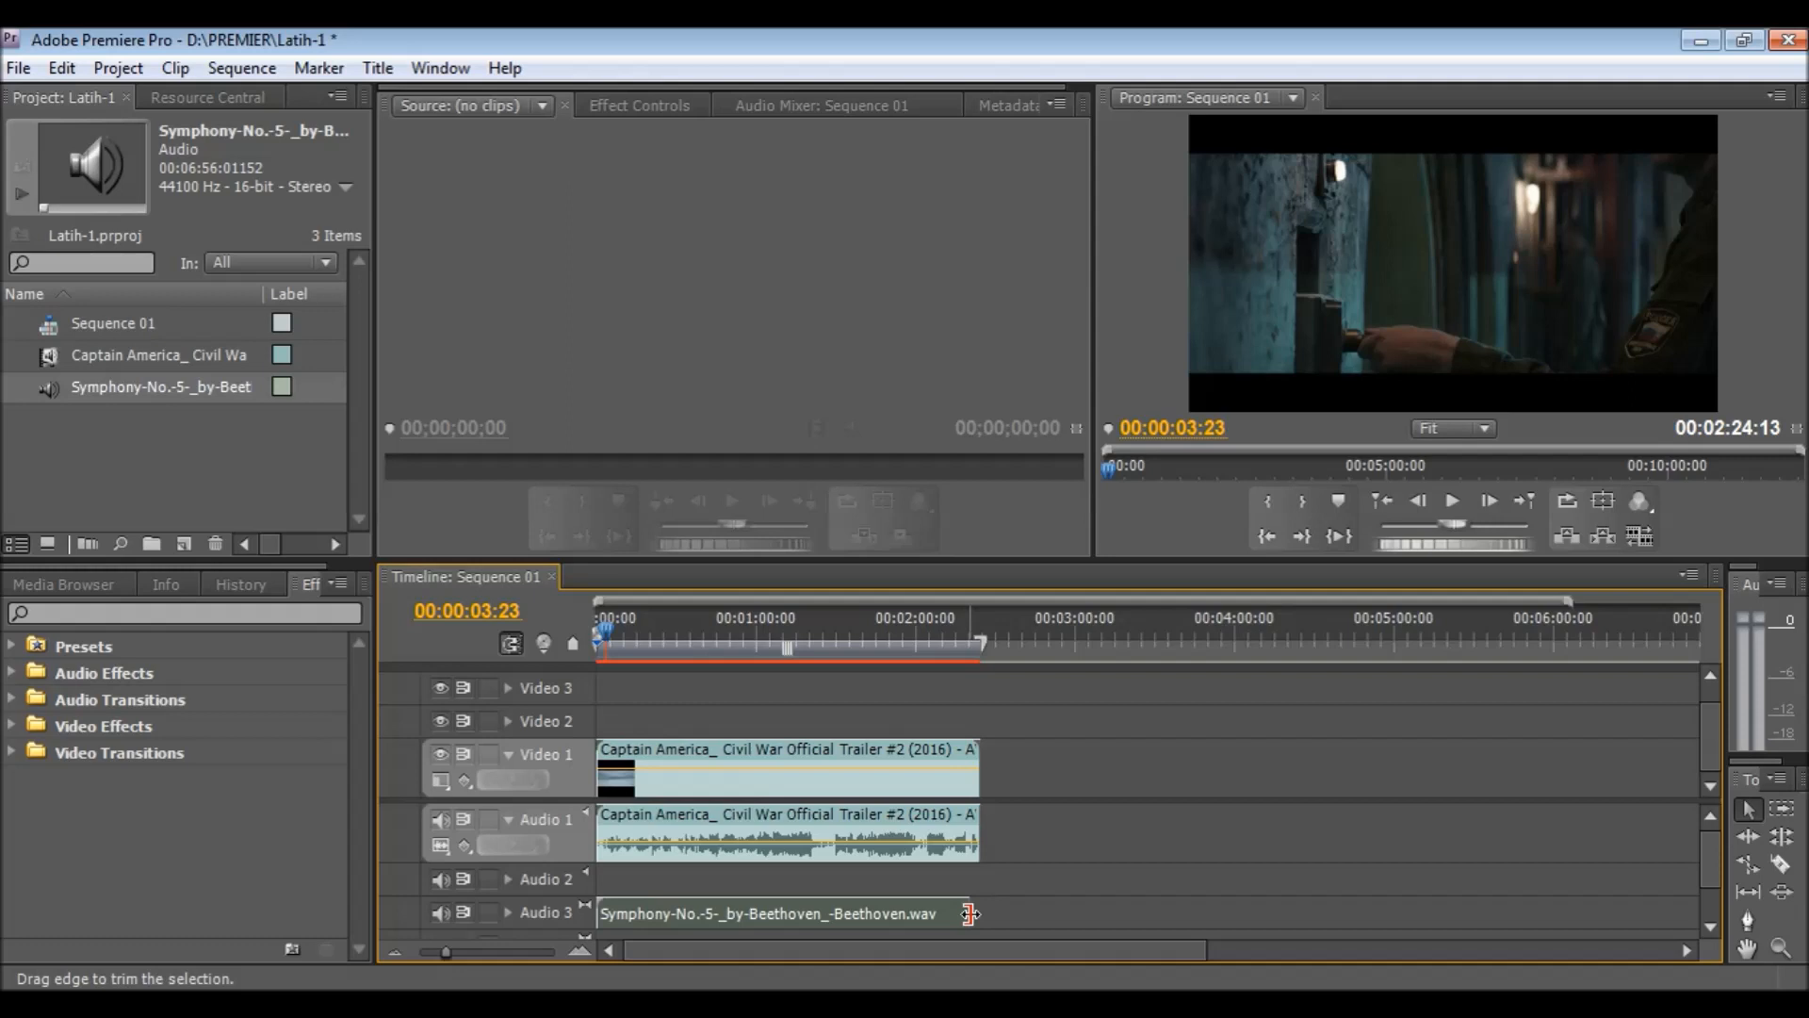
left_click_drag(970, 913, 986, 914)
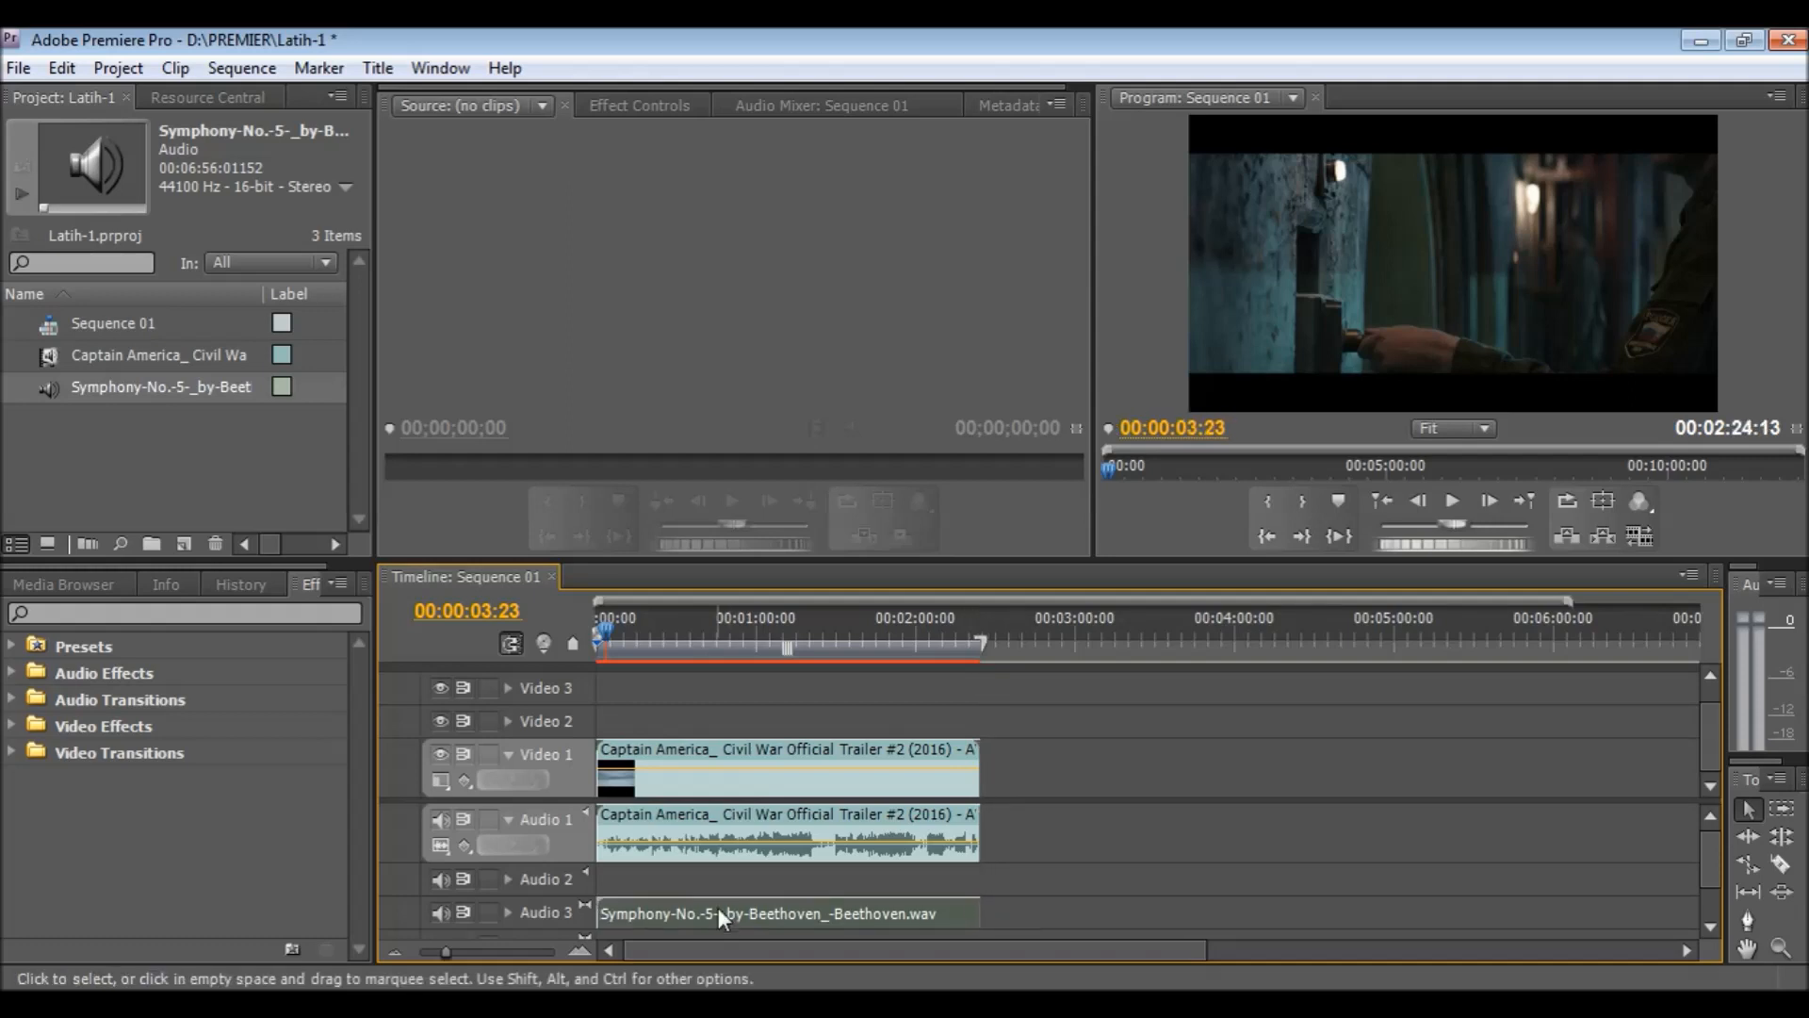
- Return the playhead to the sequence start and trim the trailer's audio on Audio 1 to about its first 9 seconds
key("Home")
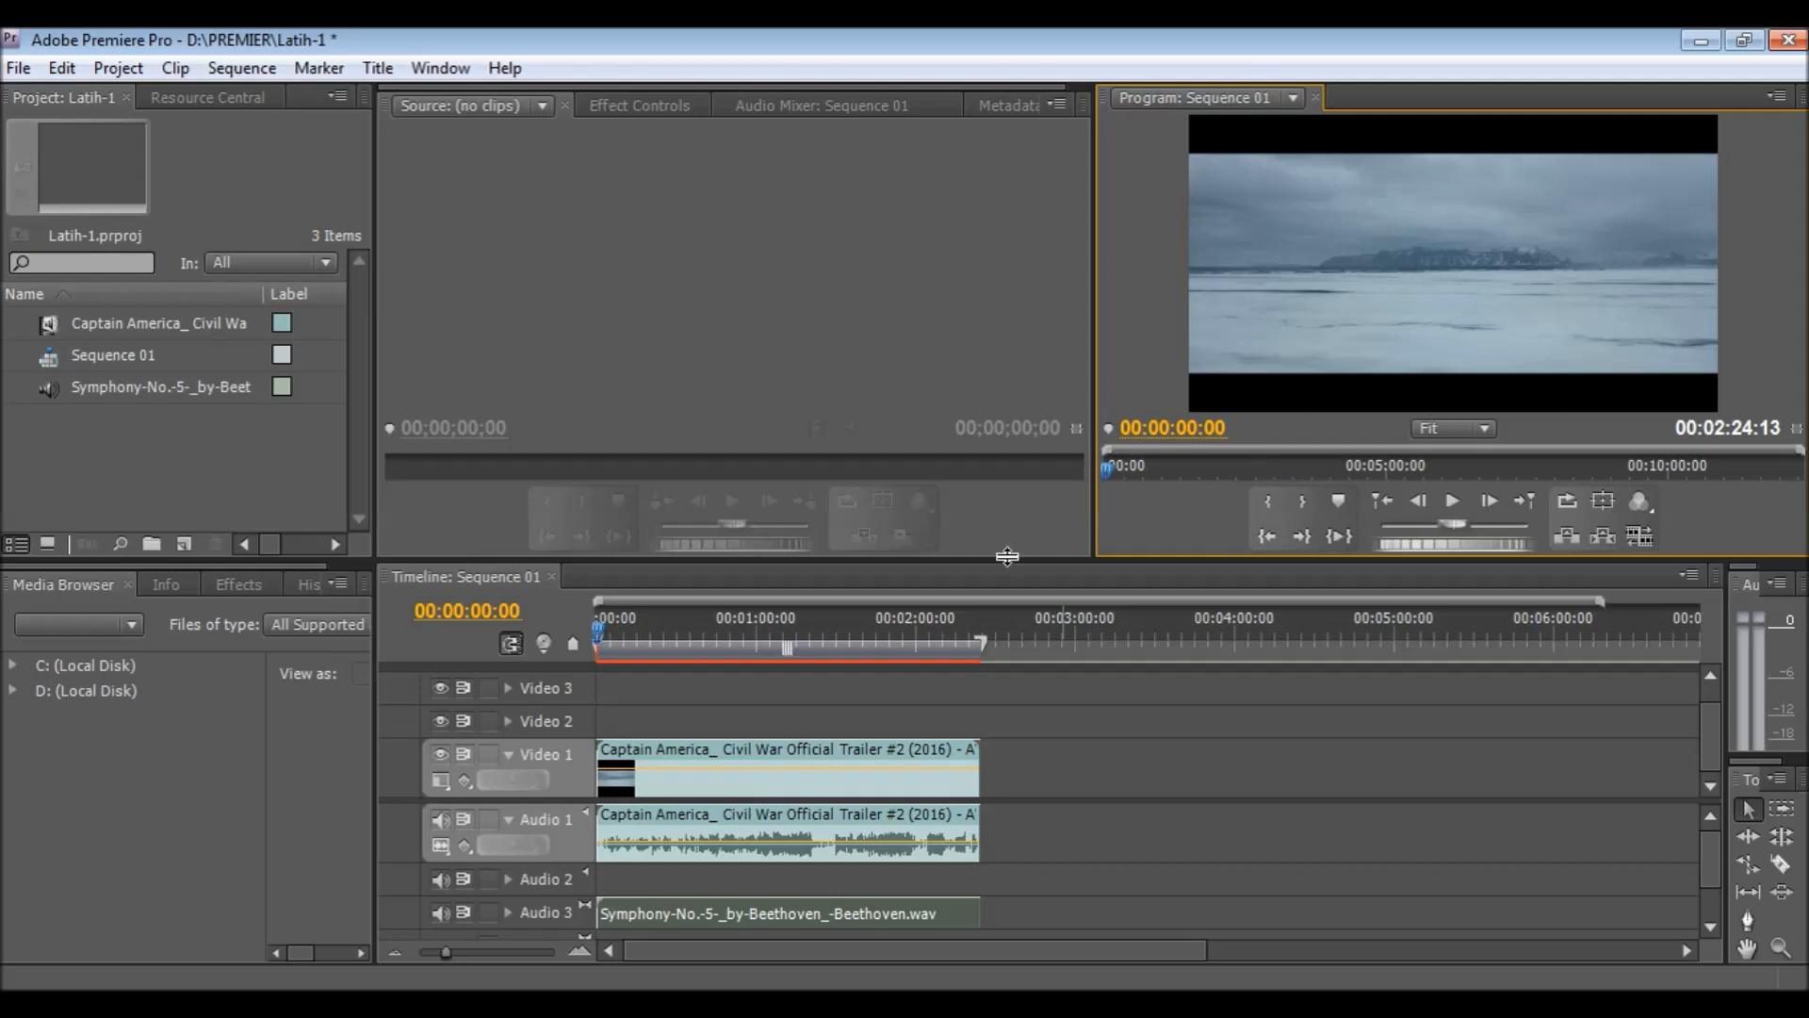
left_click(980, 827)
left_click_drag(980, 826, 621, 848)
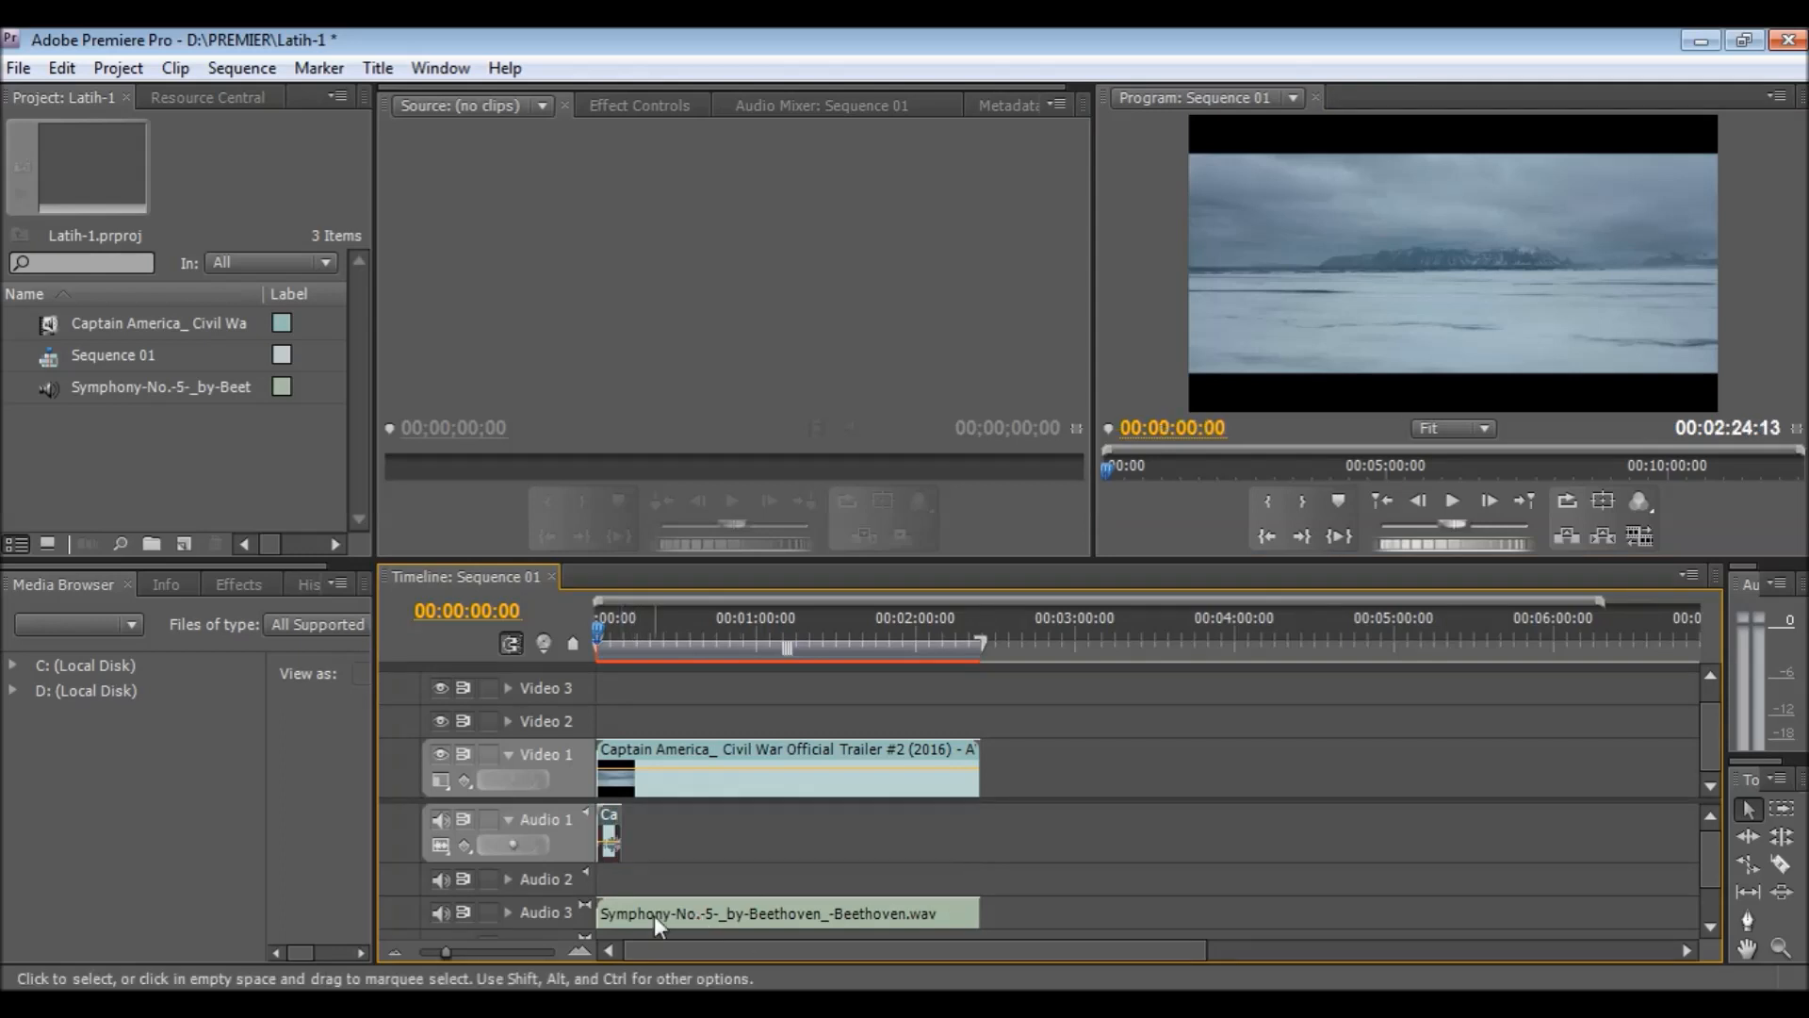
- Trim the Symphony clip's start to meet the end of the trailer's audio, and play the sequence to about 33 seconds
left_click(598, 912)
left_click_drag(598, 912, 623, 912)
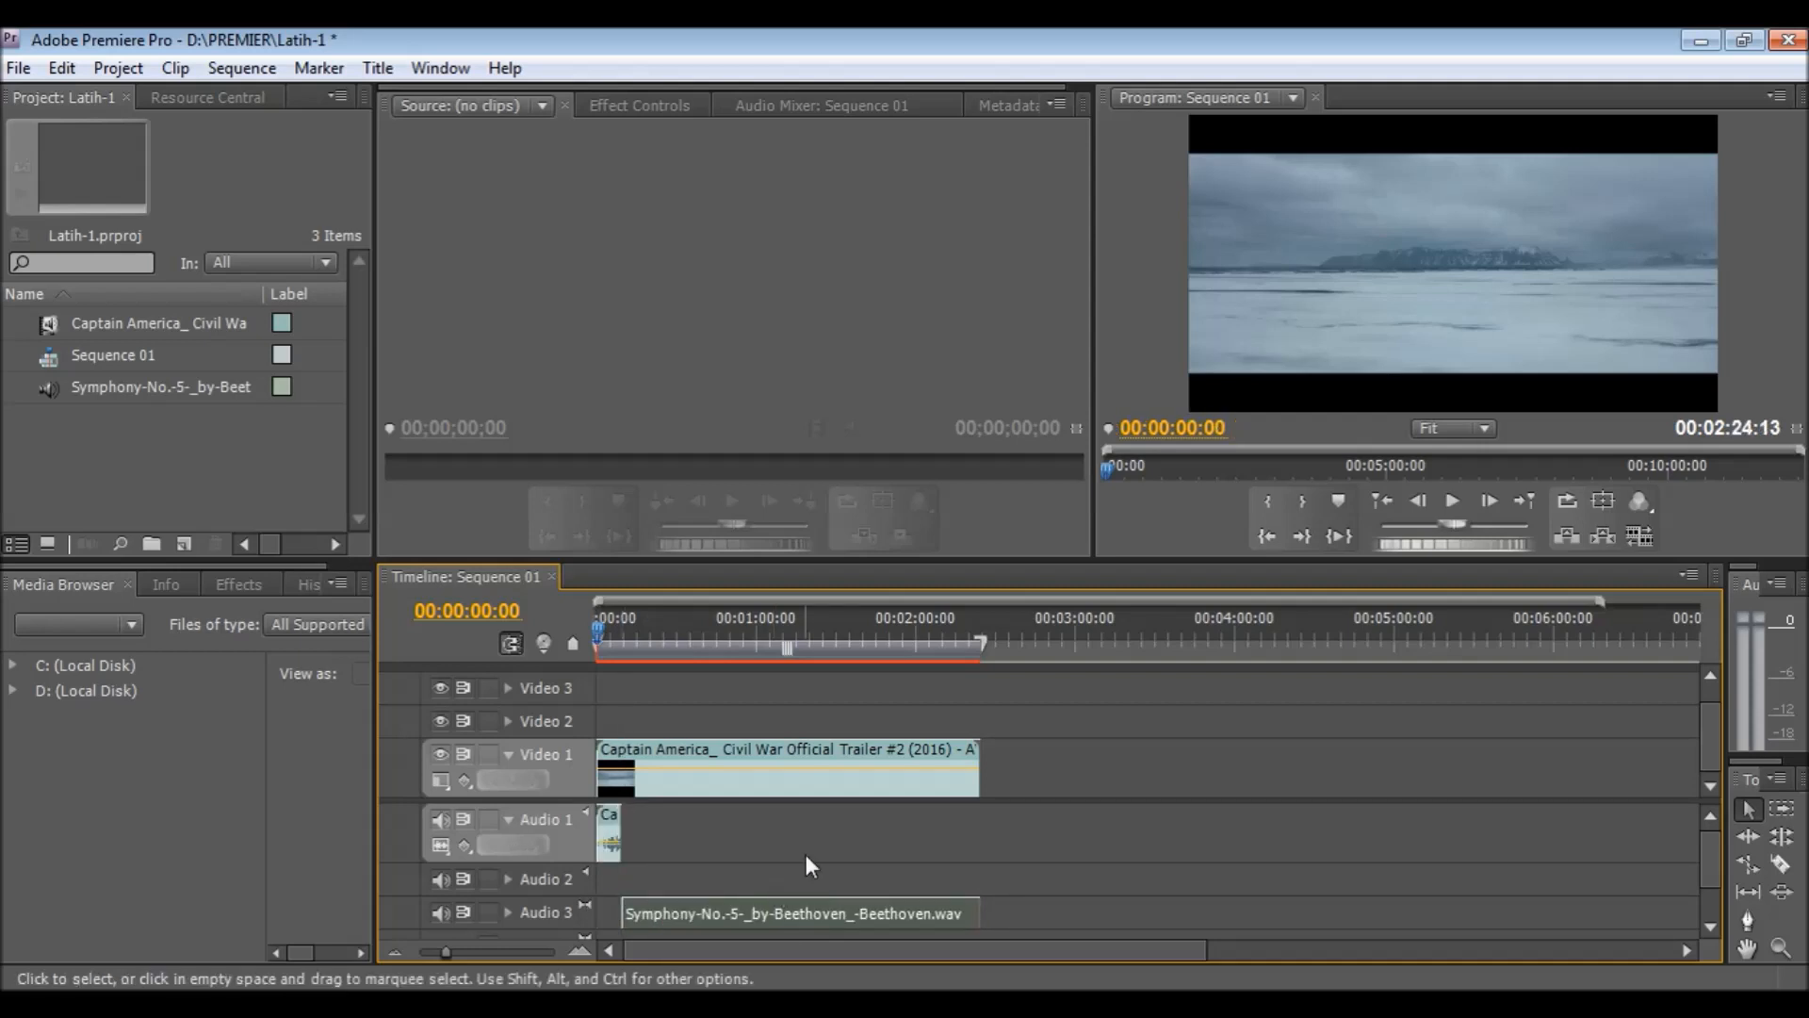
left_click(1452, 500)
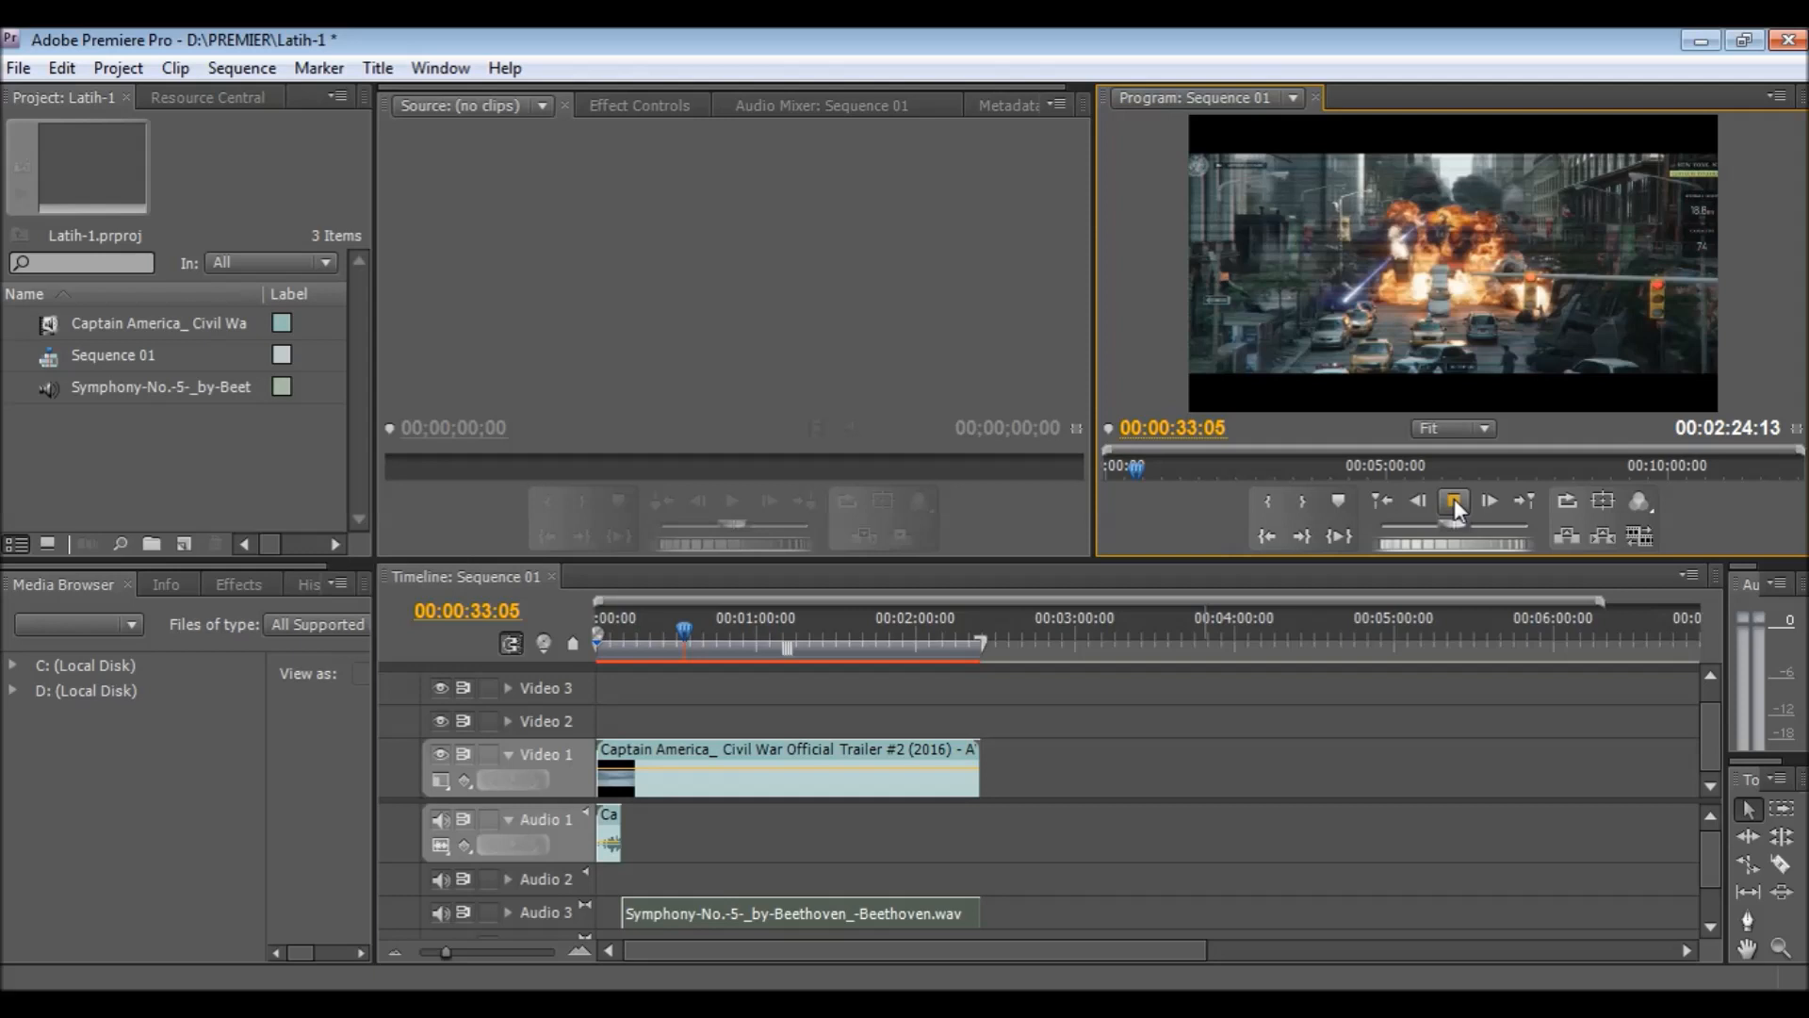
left_click(1455, 499)
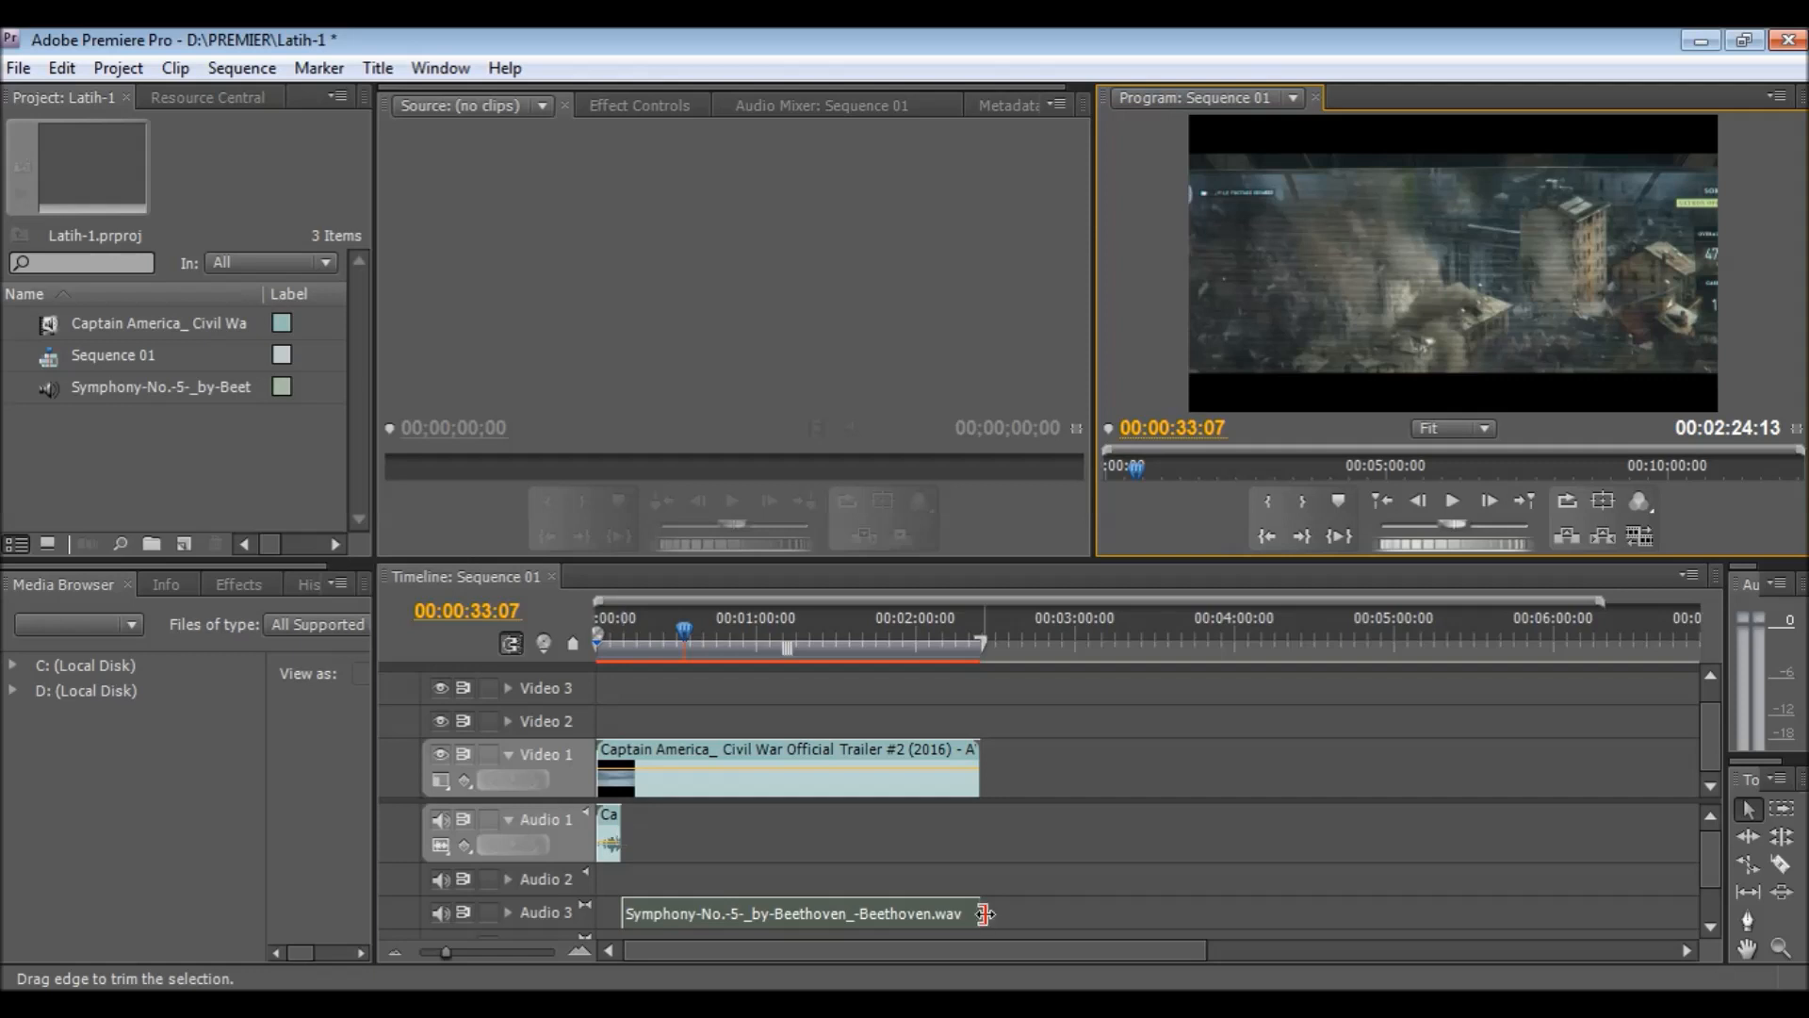
- Extend the Symphony clip's end well past the trailer to about 00:05:37, and trim it back to the trailer's end
left_click_drag(983, 914, 1492, 914)
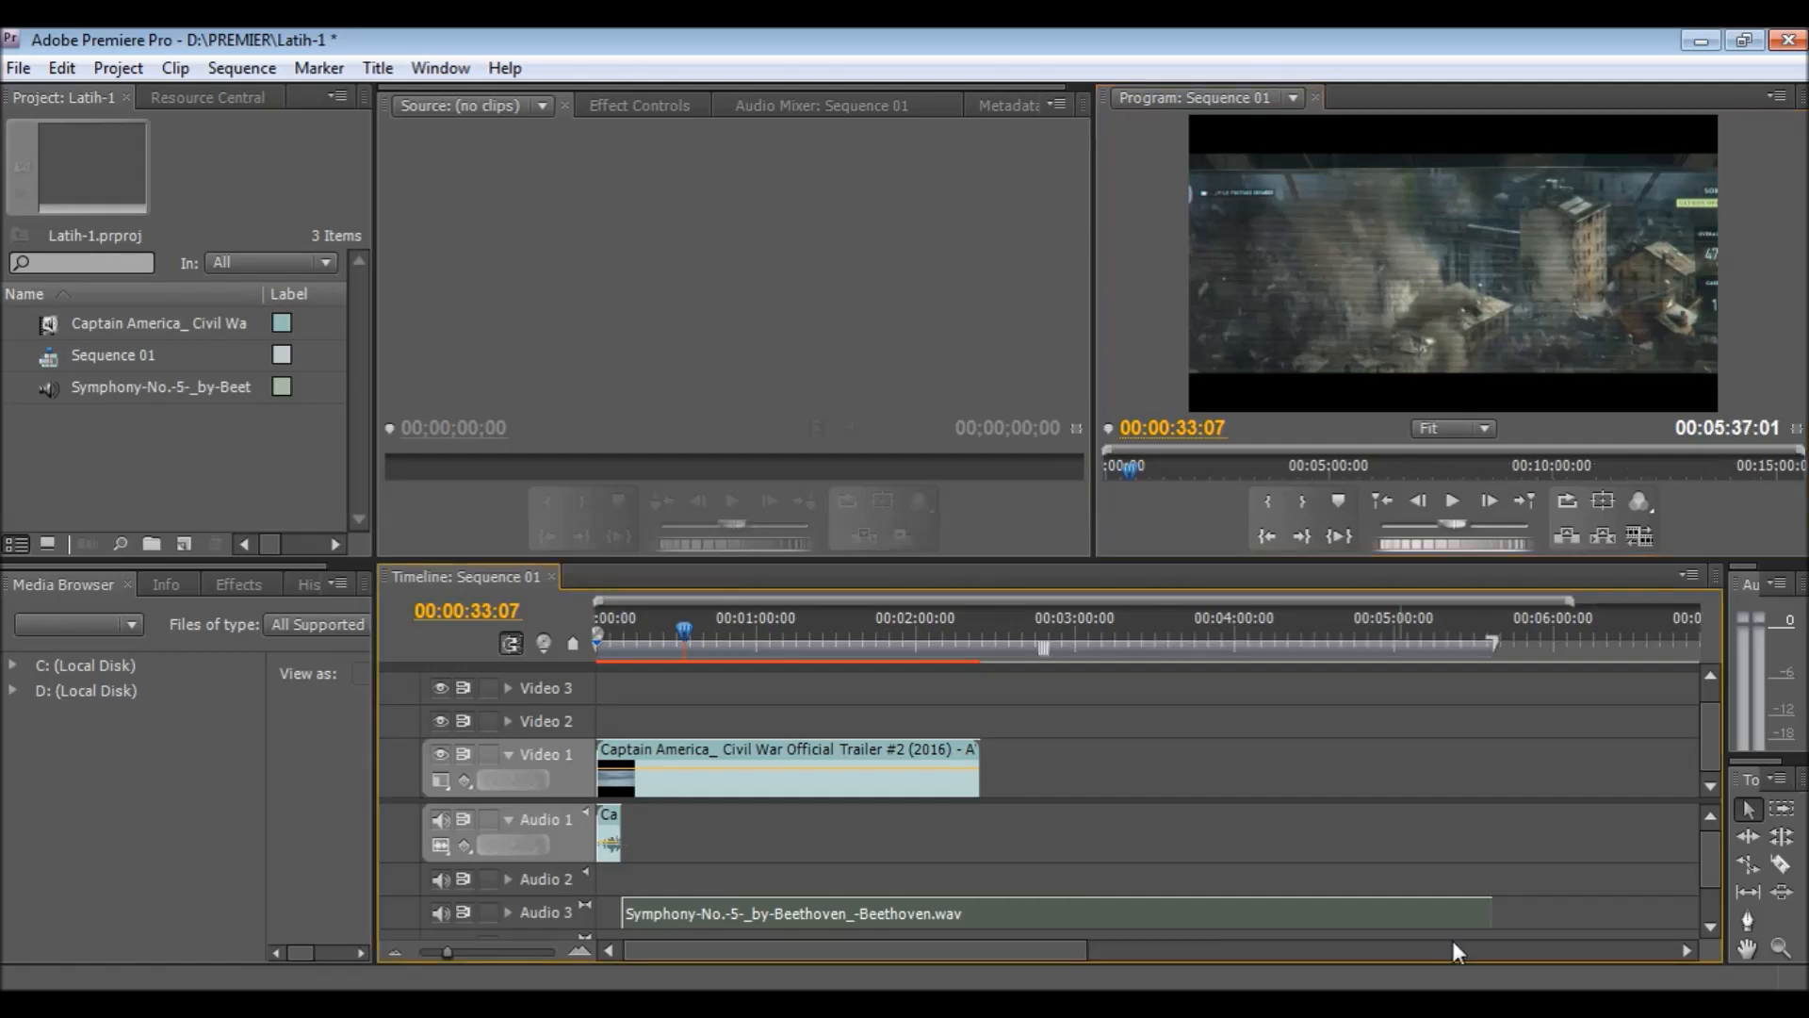
left_click_drag(1492, 913, 985, 929)
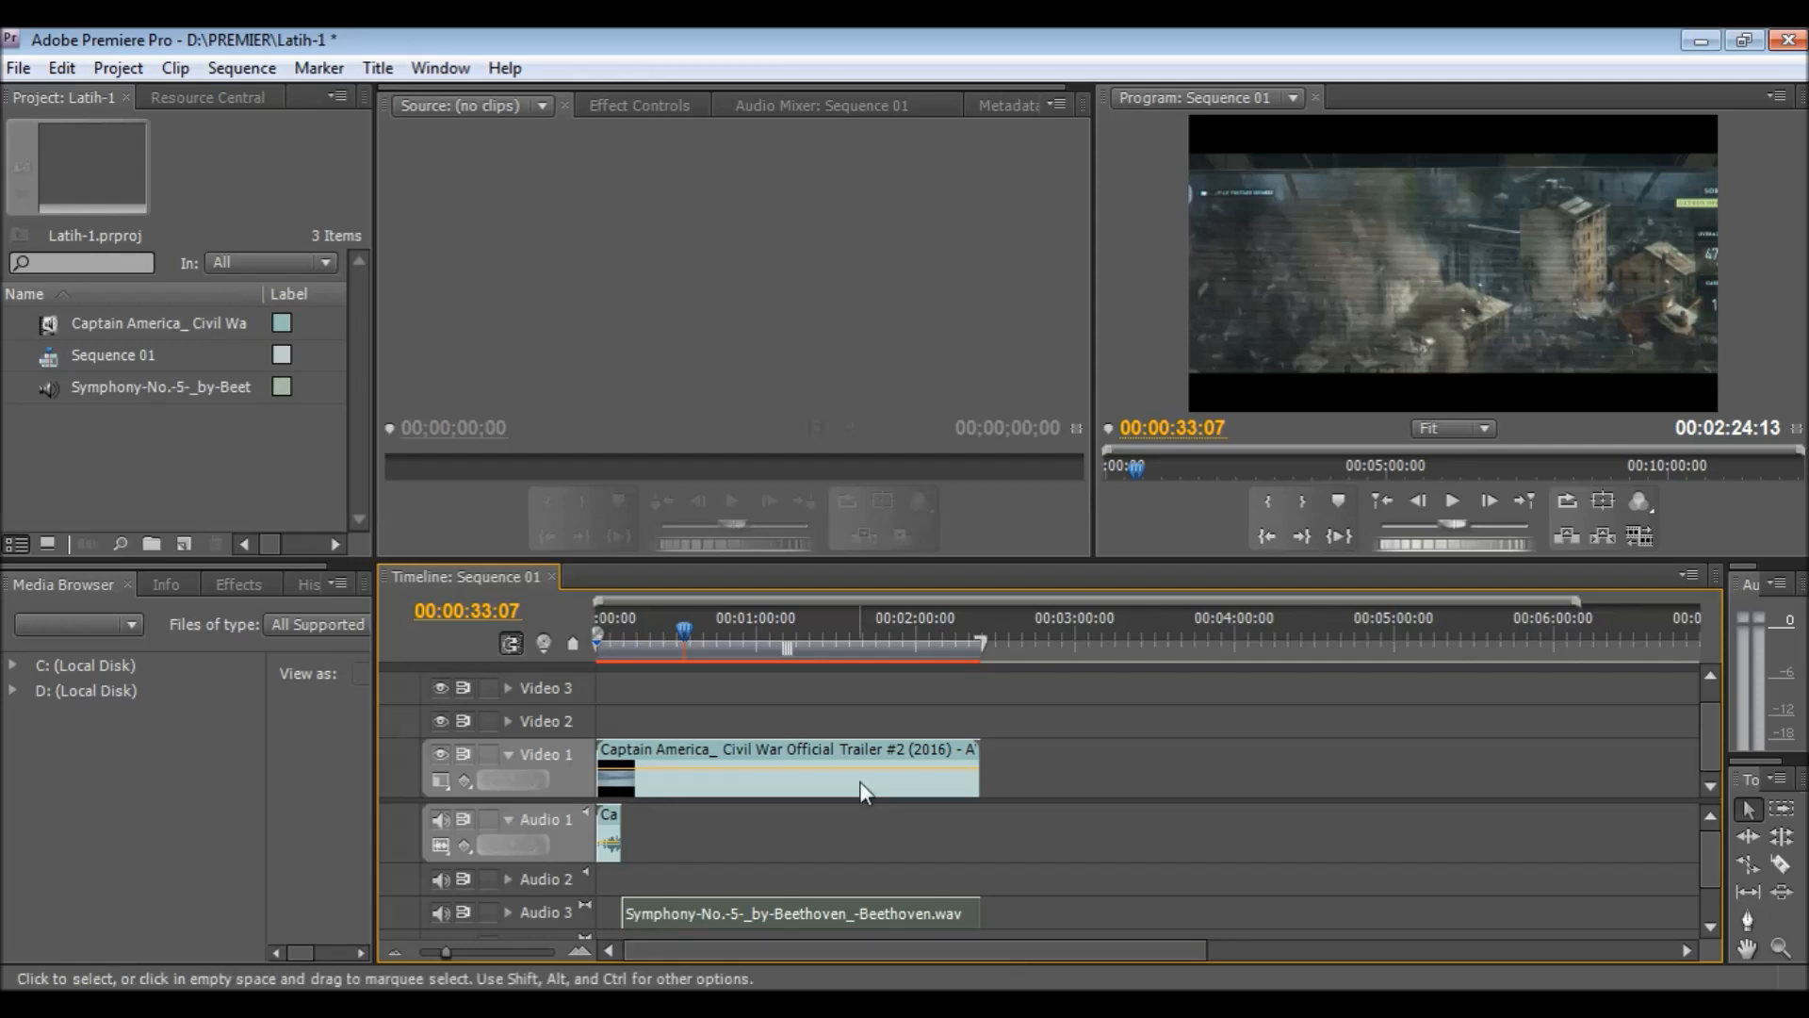
- Split the trailer's video clip at the playhead at 00:00:33:07 with the Razor tool and delete the part before the cut
left_click(1784, 869)
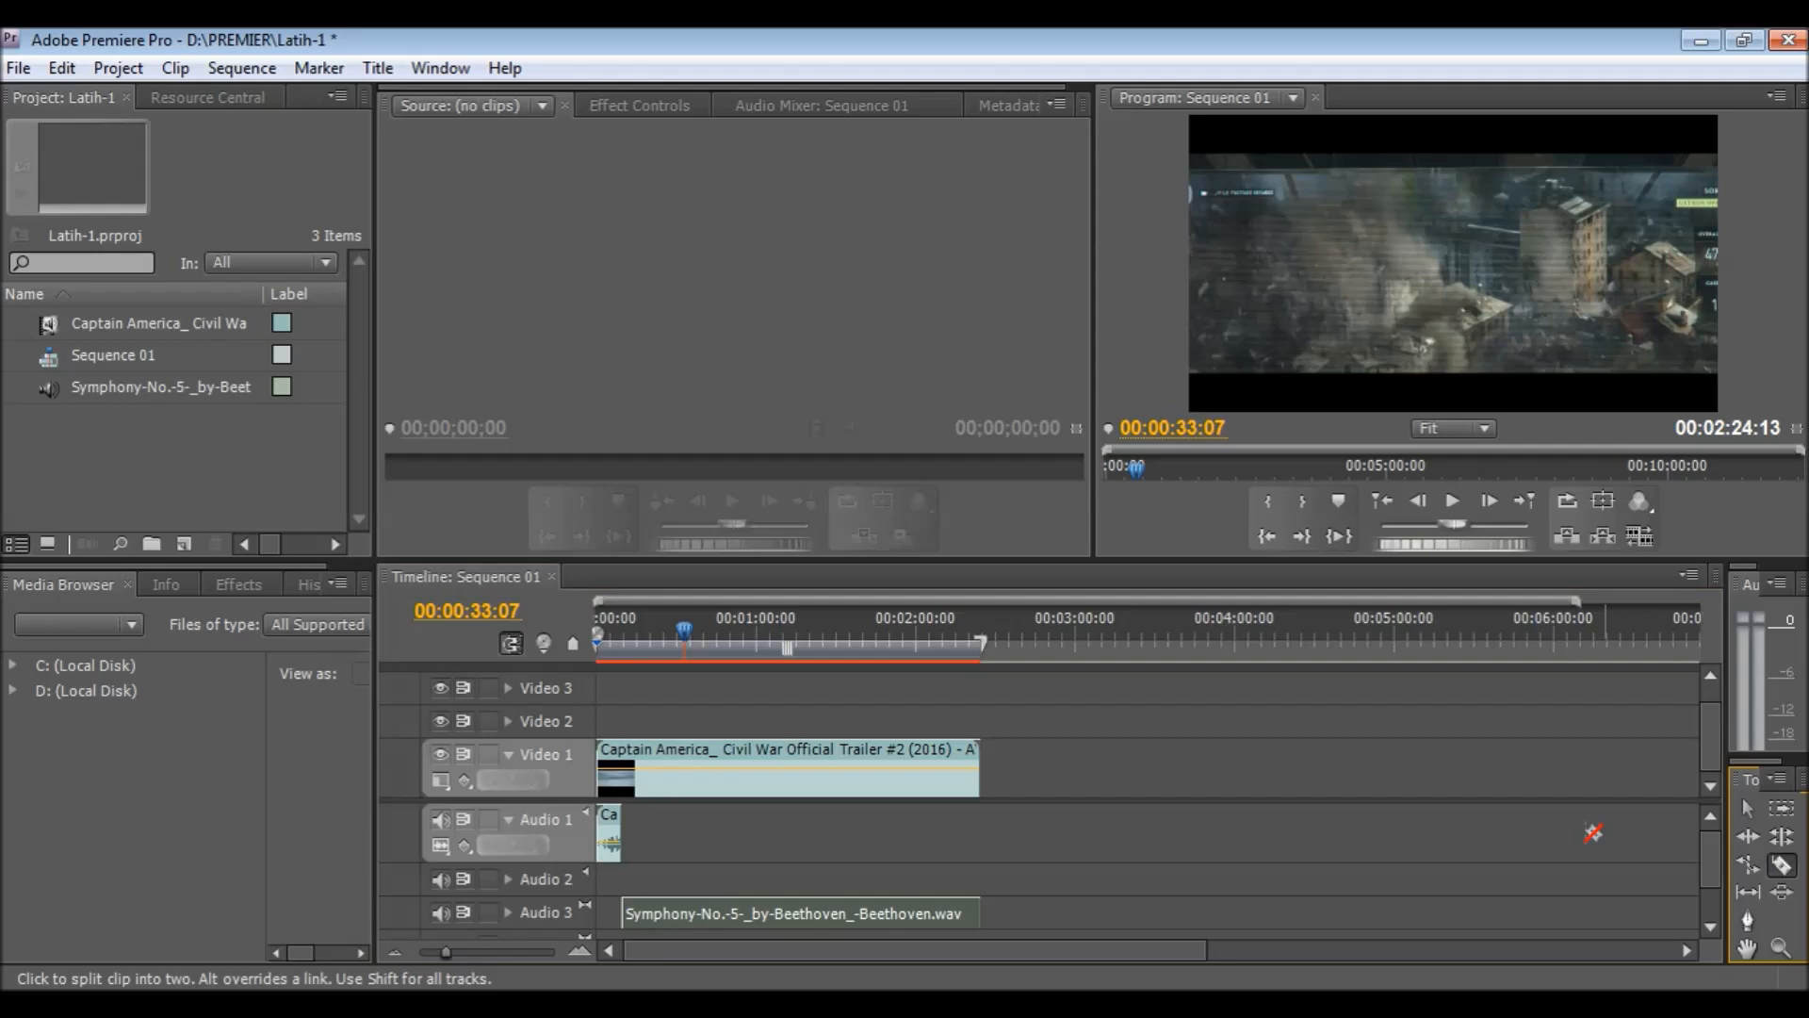
left_click(688, 777)
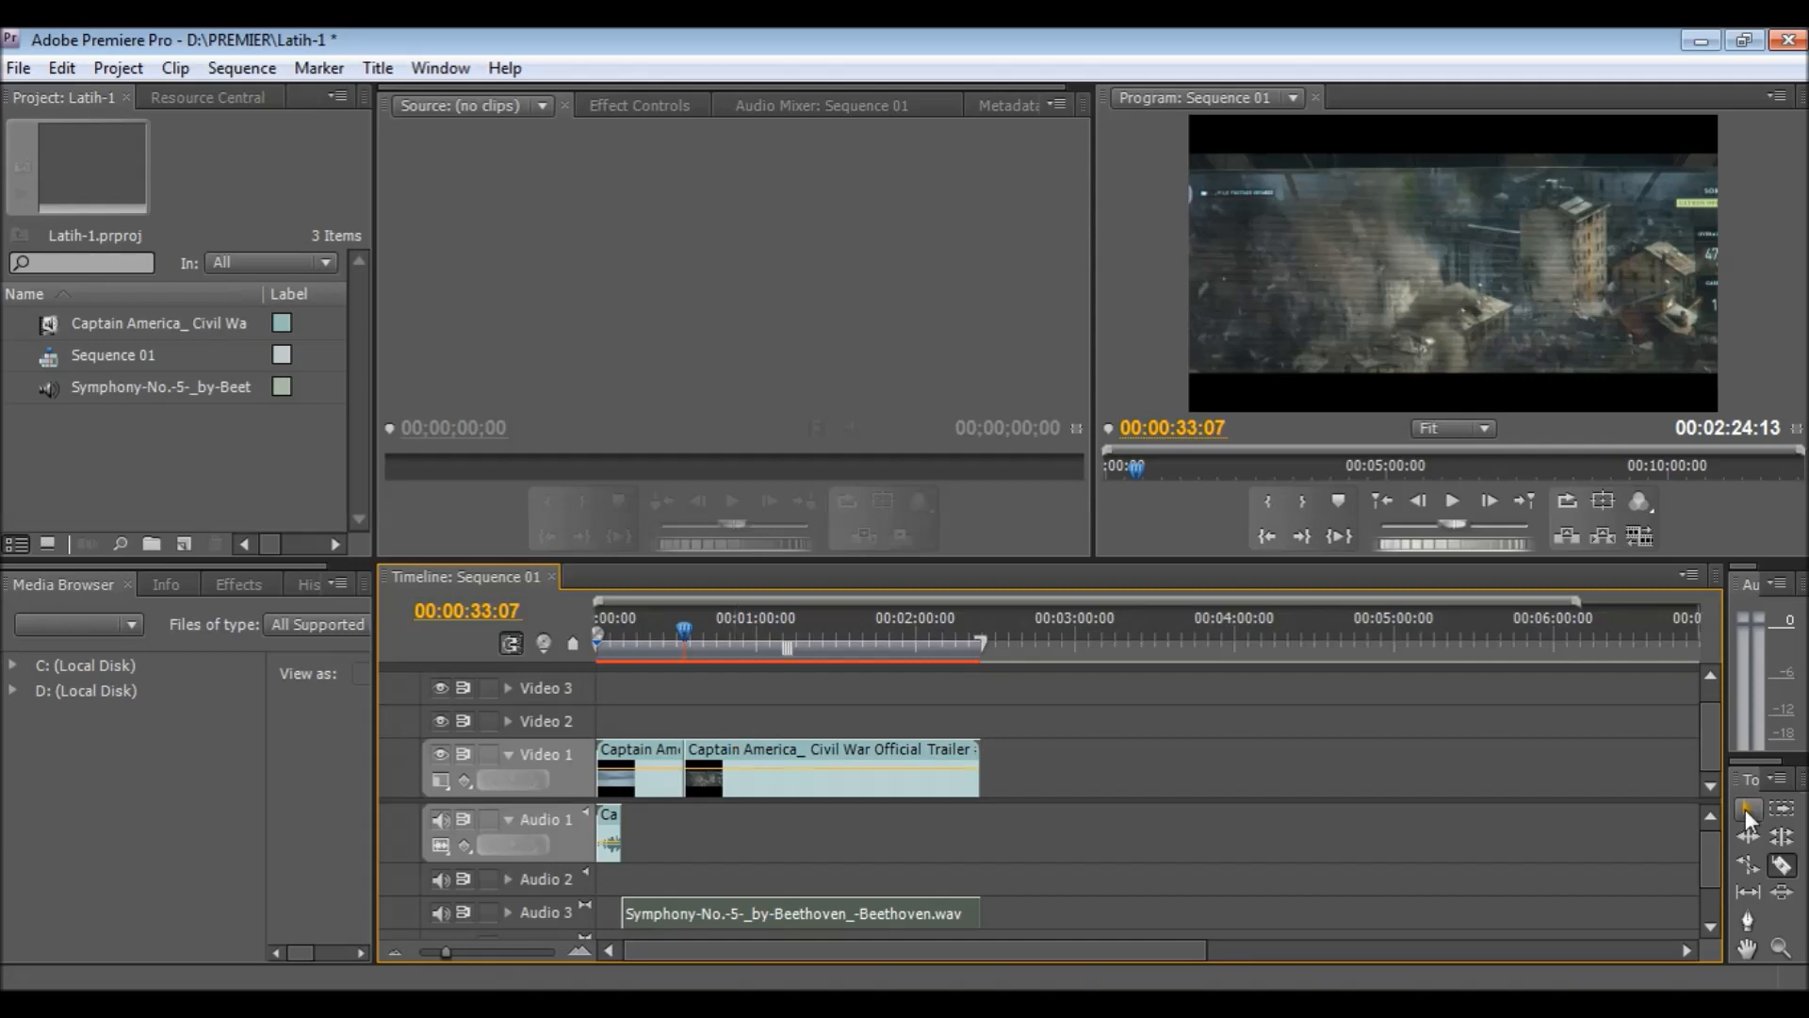
left_click(1745, 808)
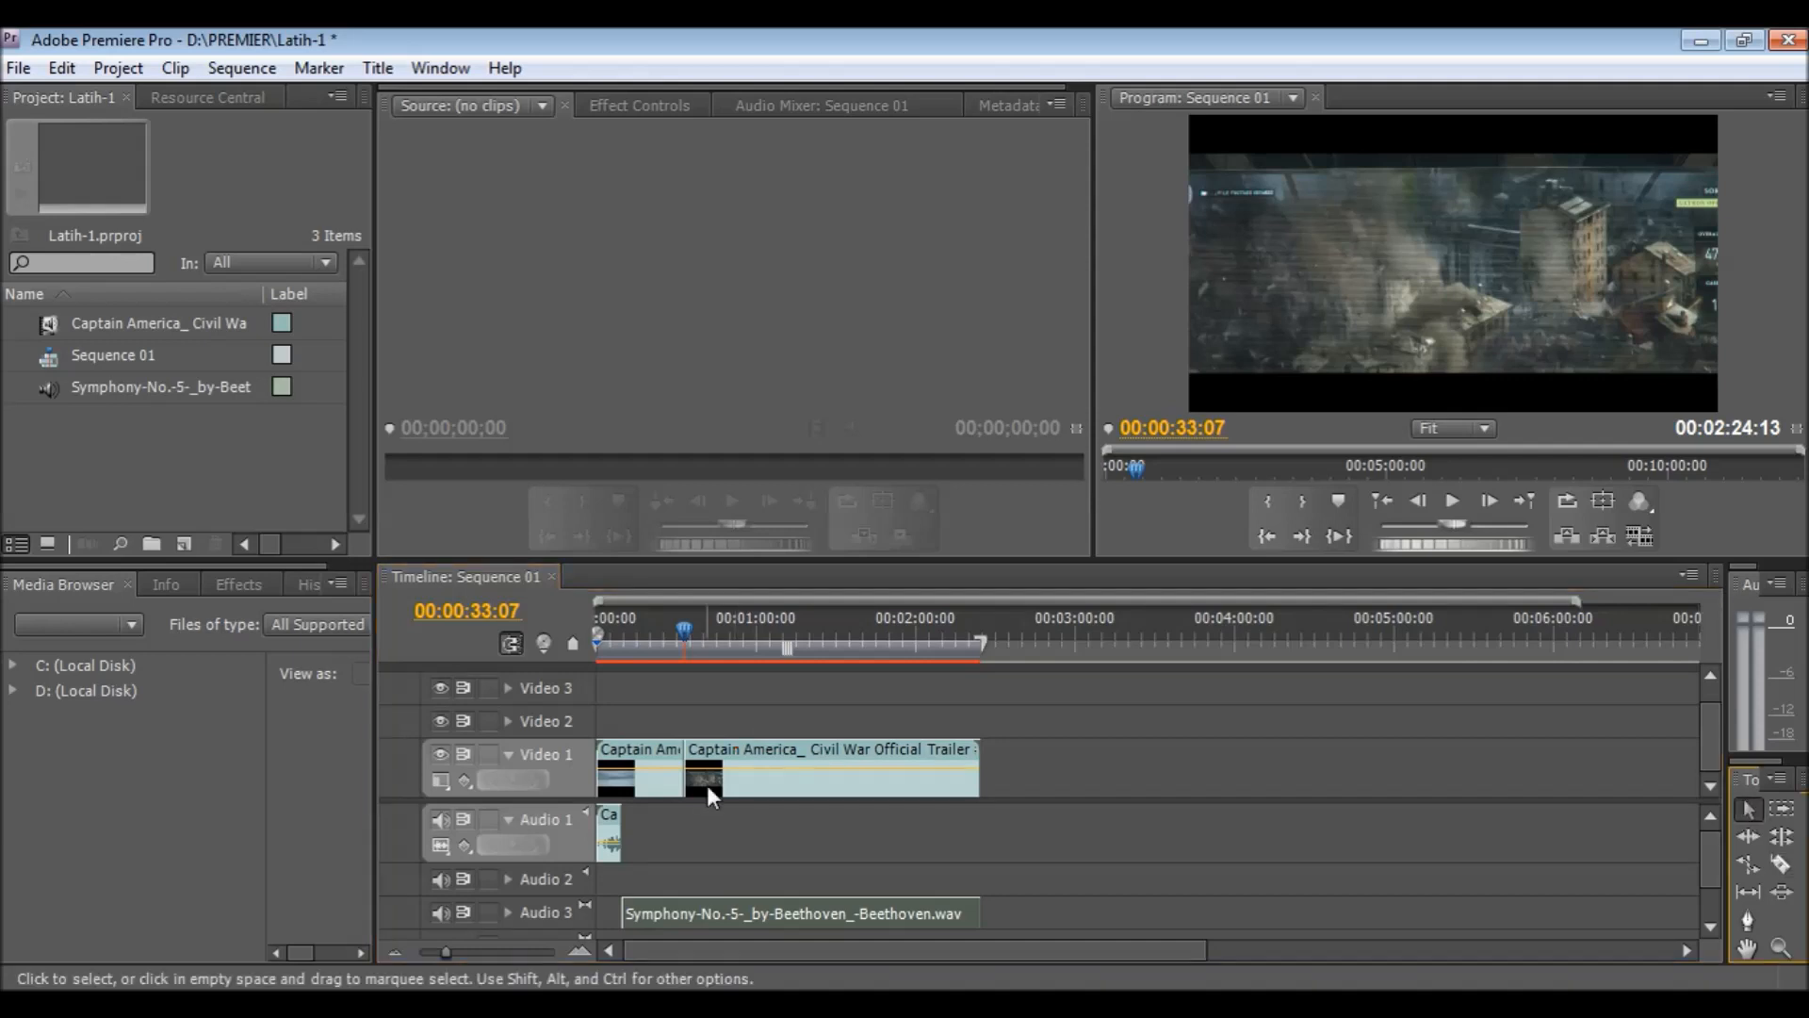
left_click(797, 865)
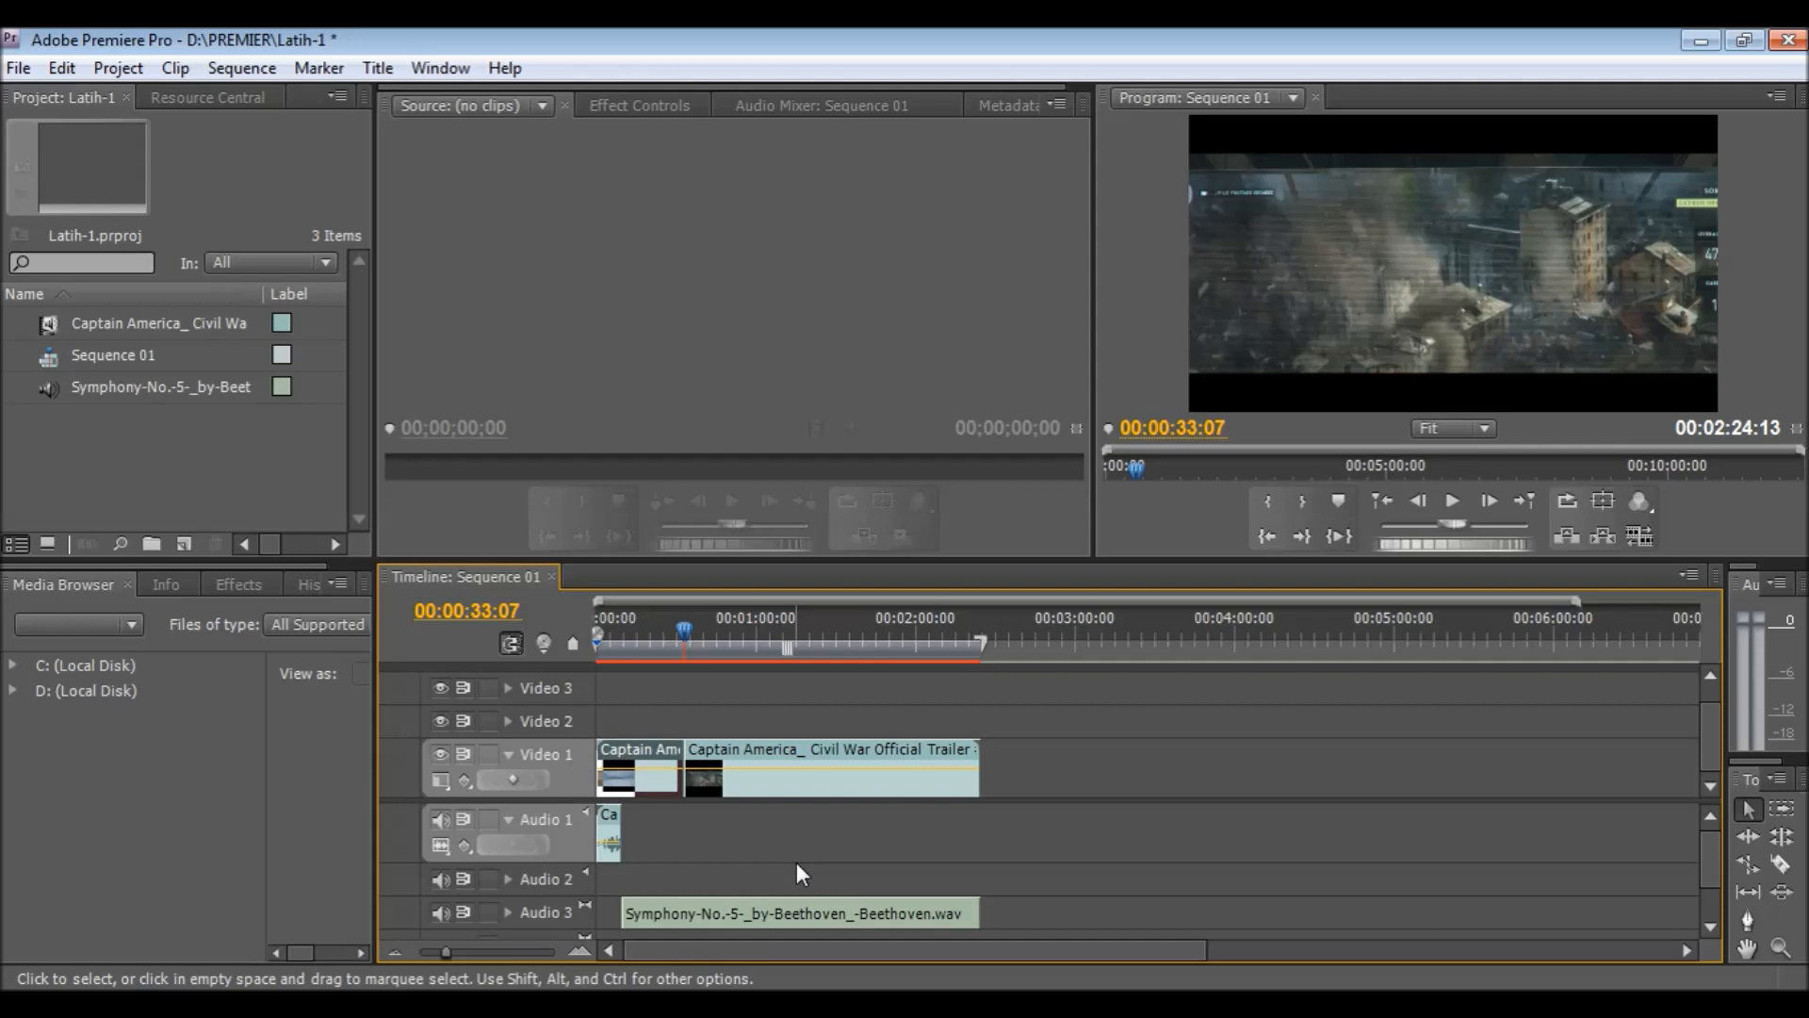
key("Delete")
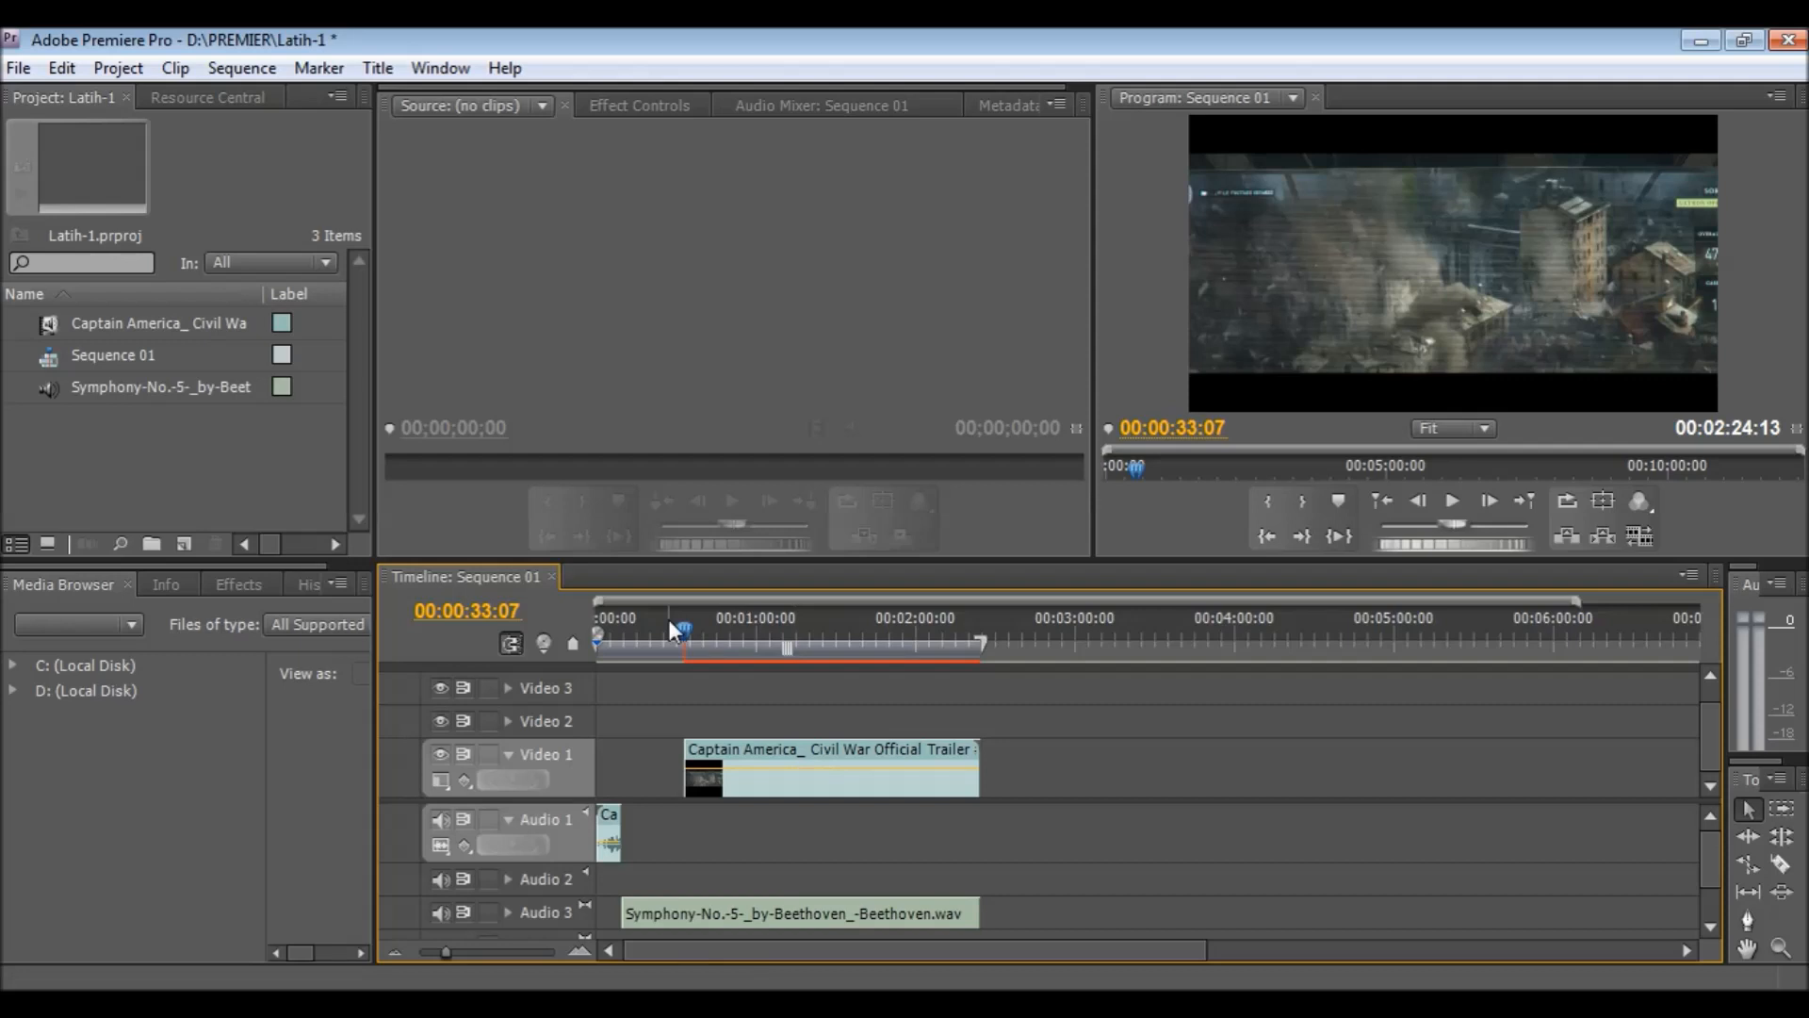
- Move the trailer's video clip on Video 1 to the sequence start, and play the sequence from there to about 13 seconds
left_click_drag(670, 622, 599, 637)
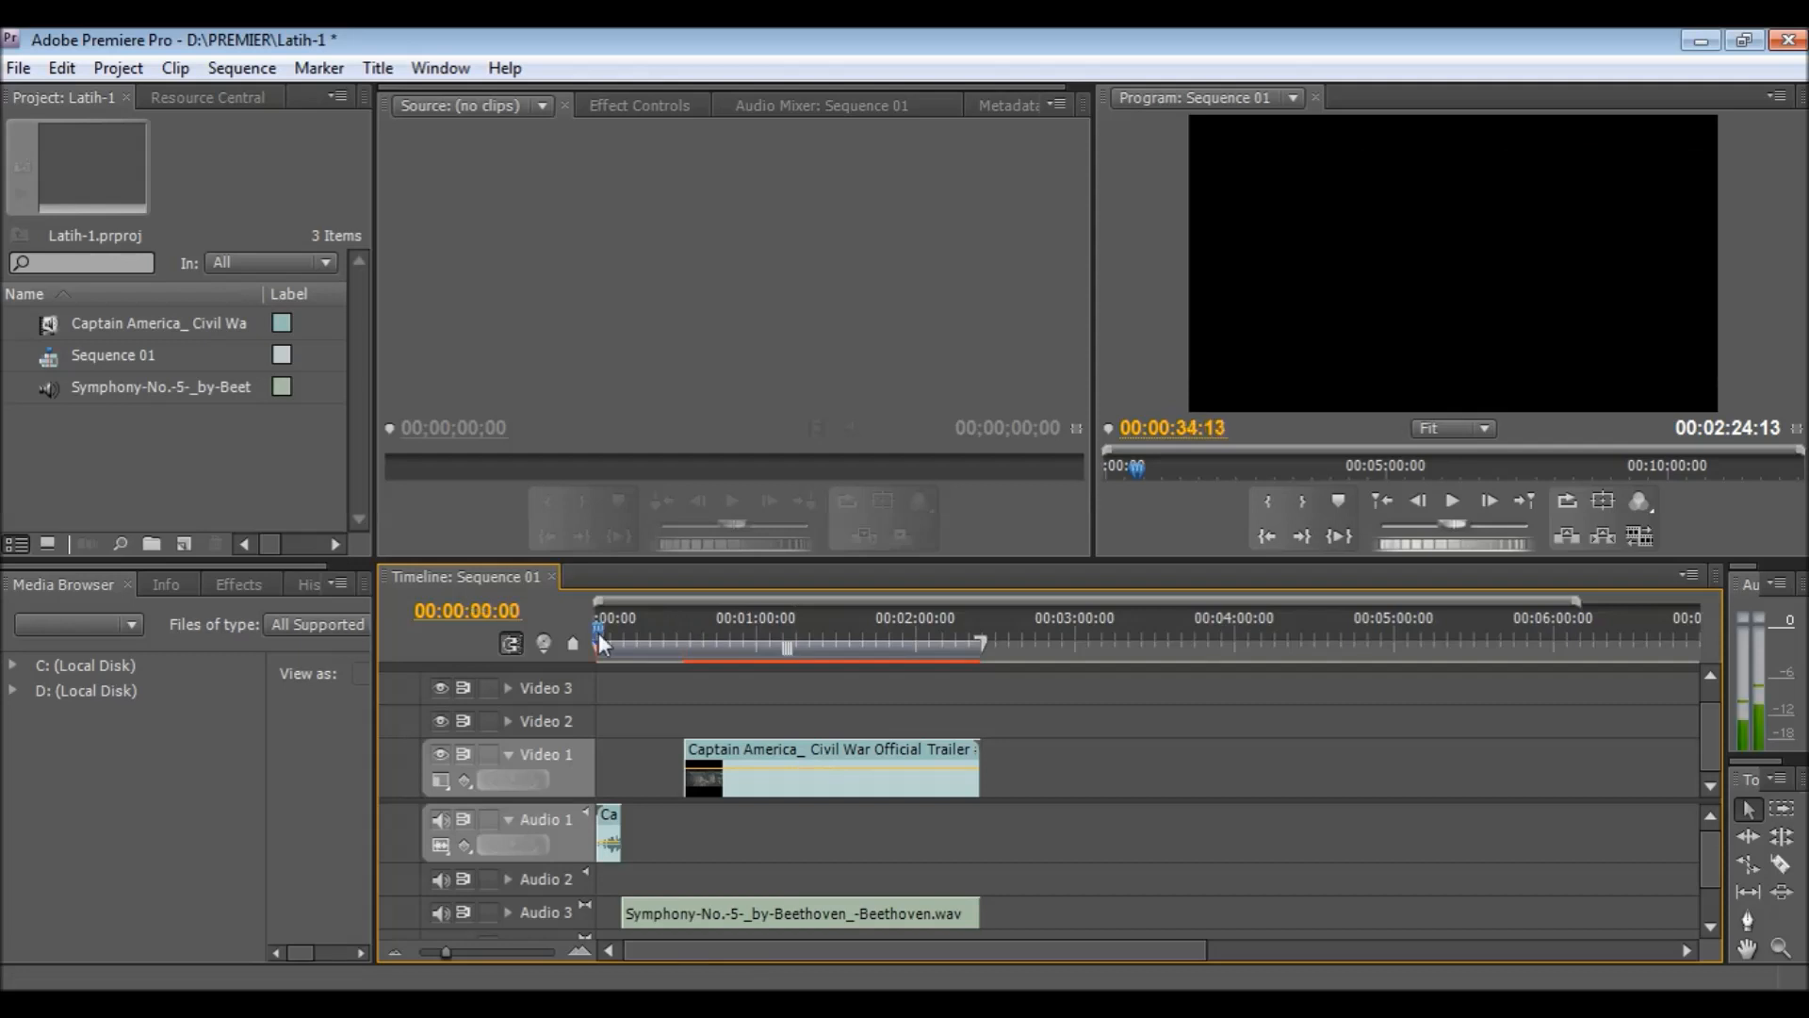
left_click(795, 755)
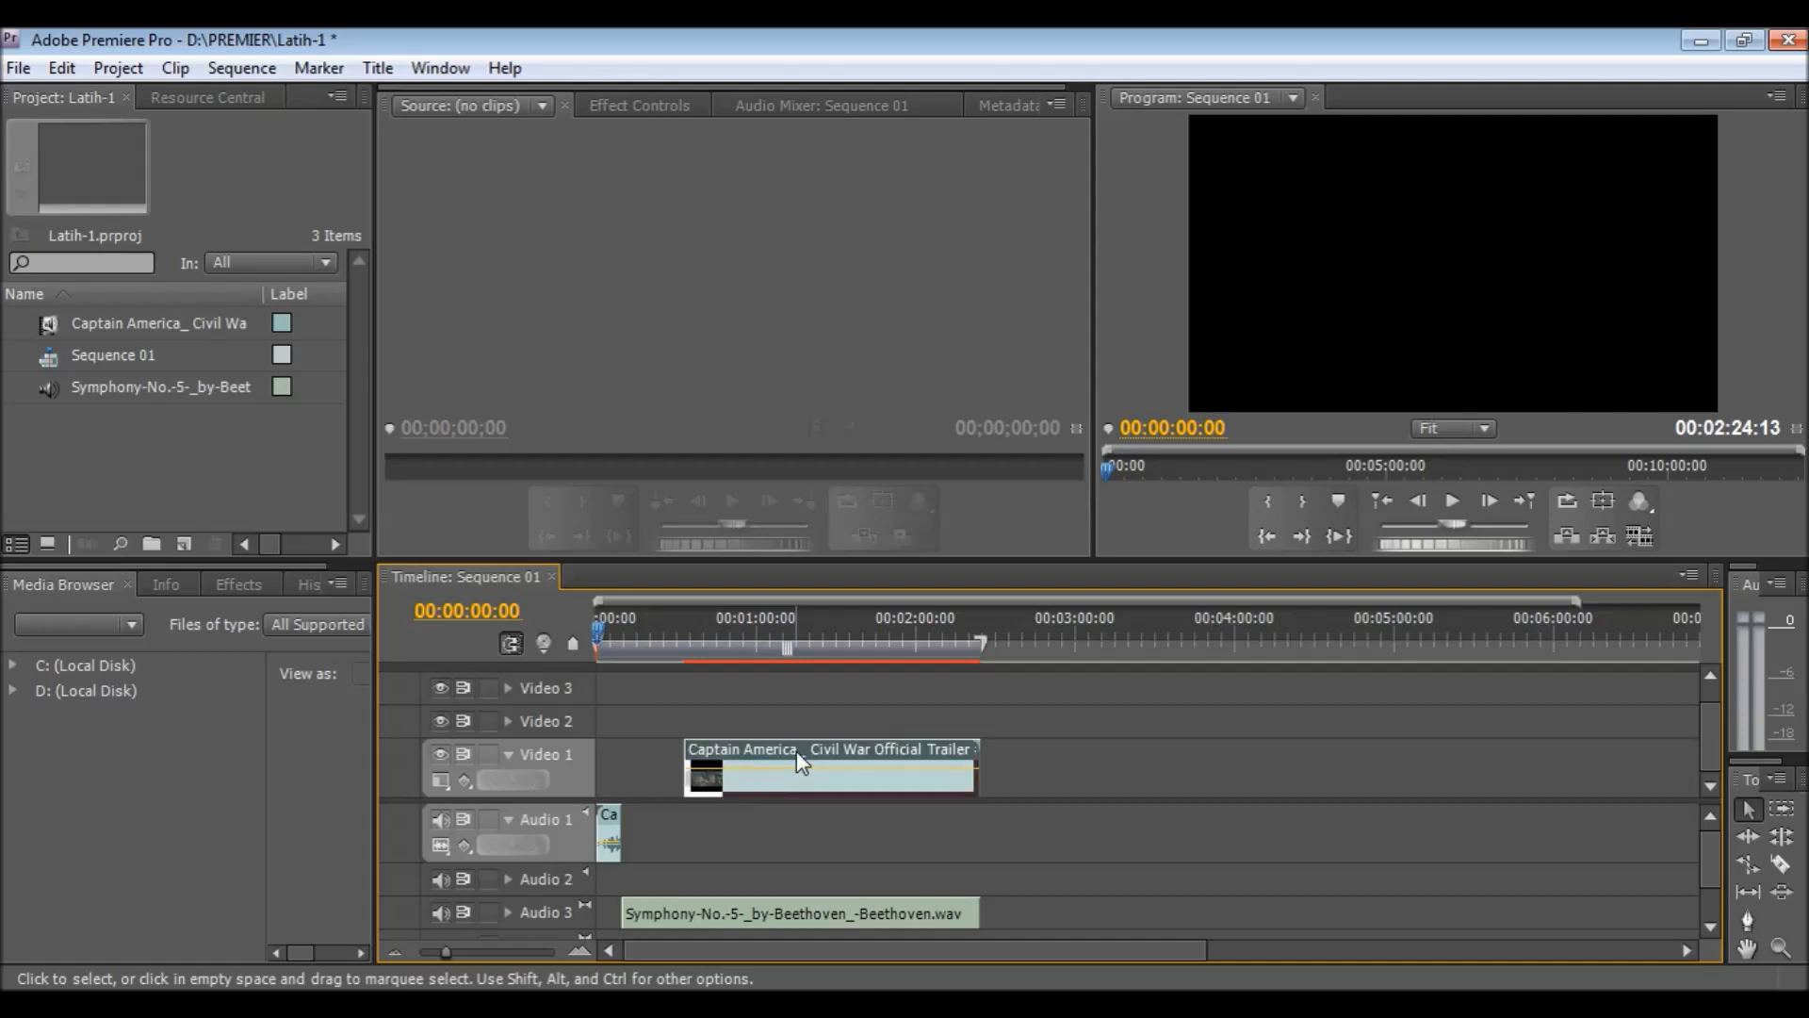
left_click_drag(795, 750, 707, 752)
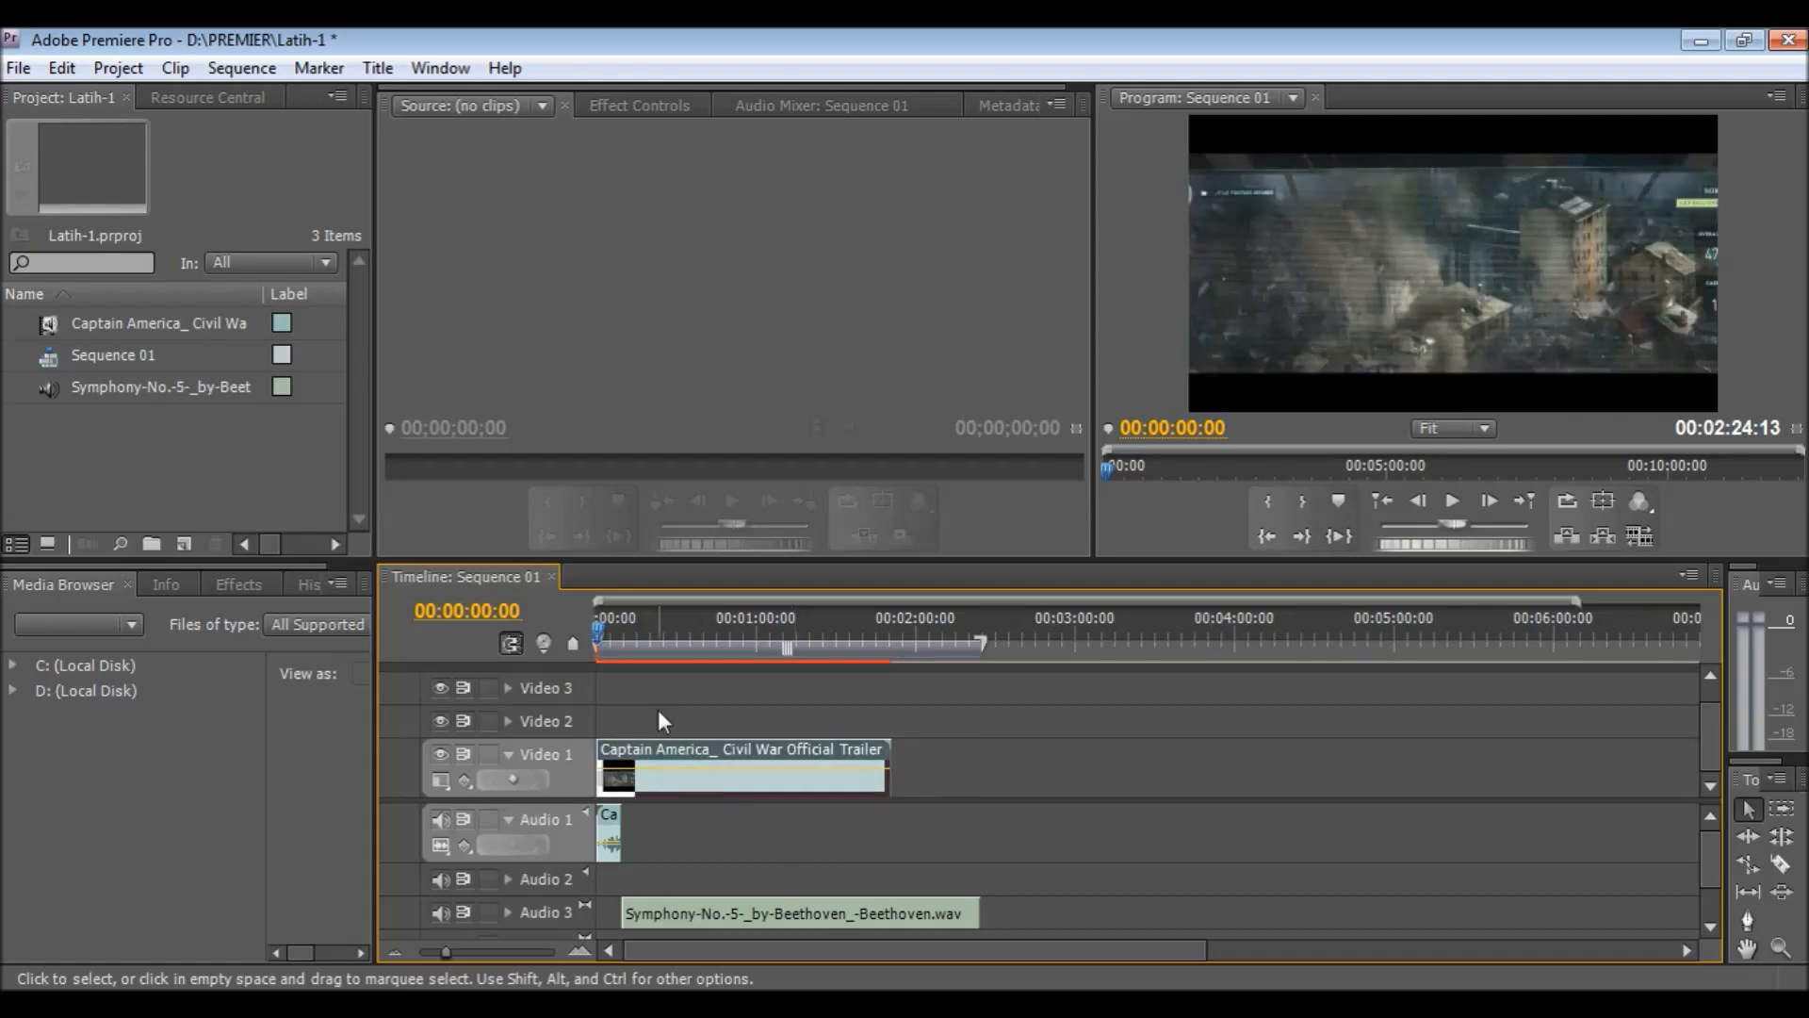
left_click(1457, 502)
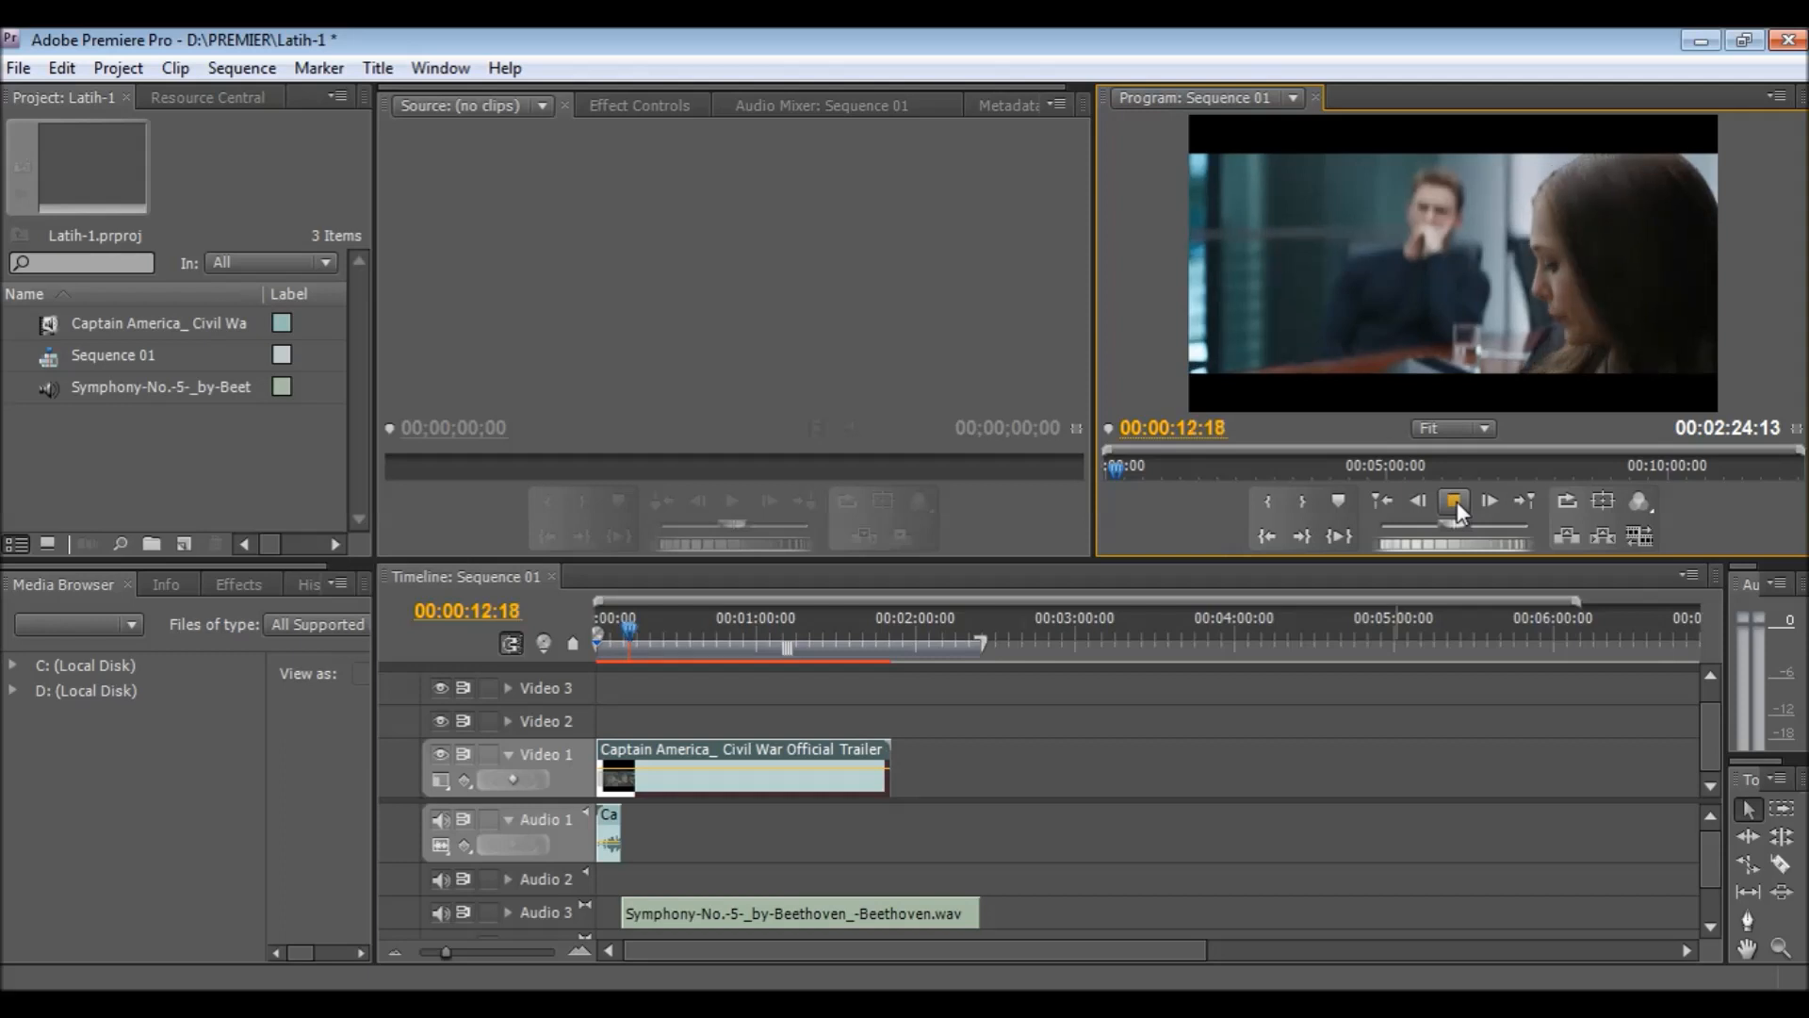
left_click(1457, 502)
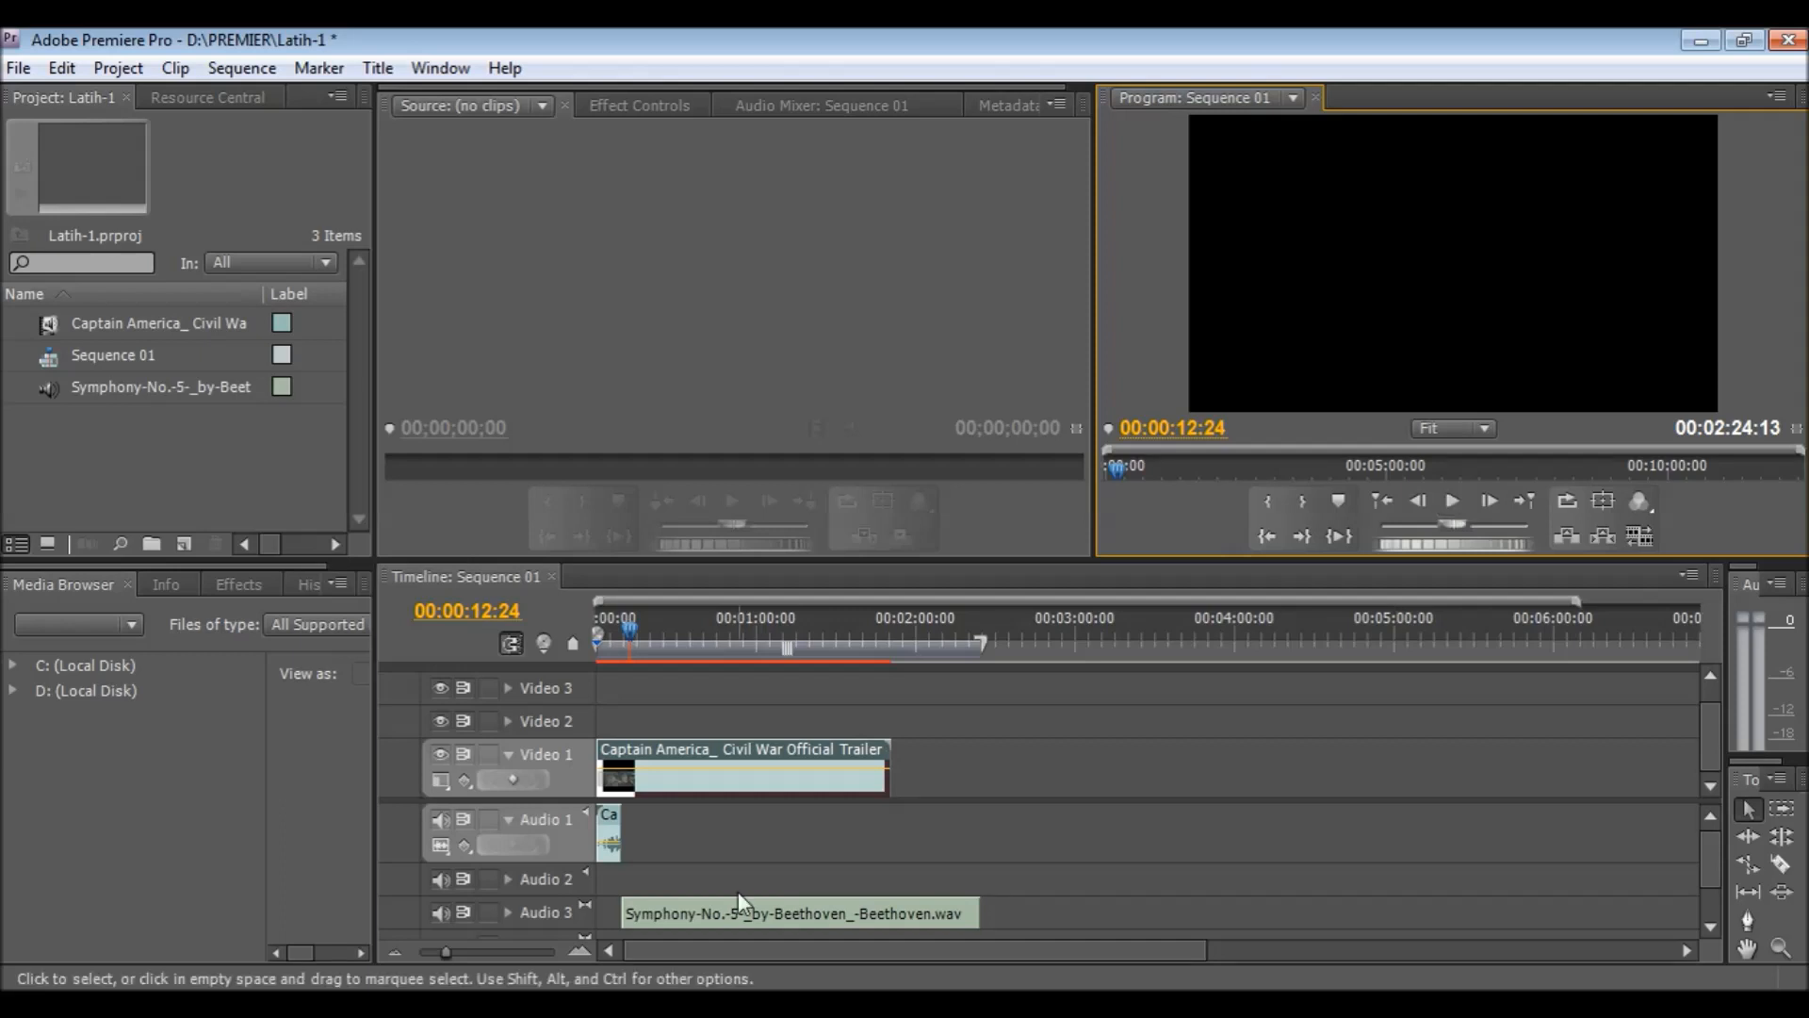
- Extend the trailer's audio on Audio 1 to the end of the video clip, and play the sequence
left_click(615, 834)
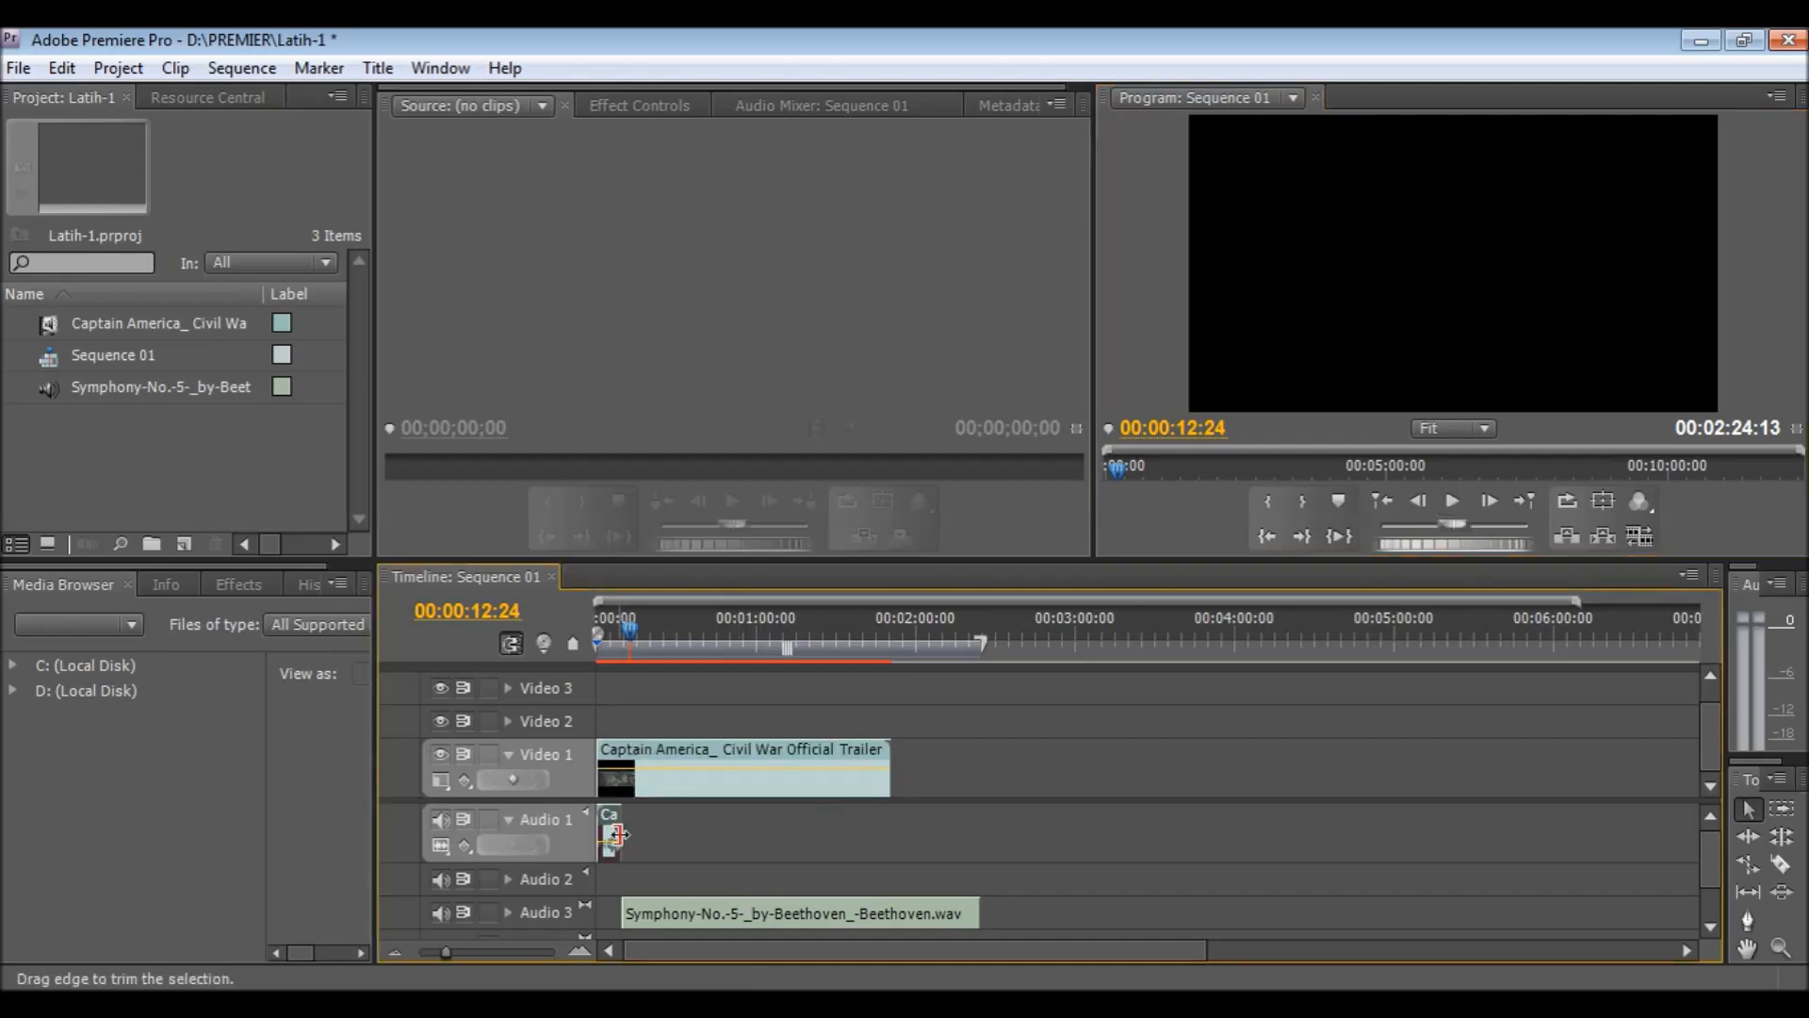
left_click_drag(618, 834, 889, 842)
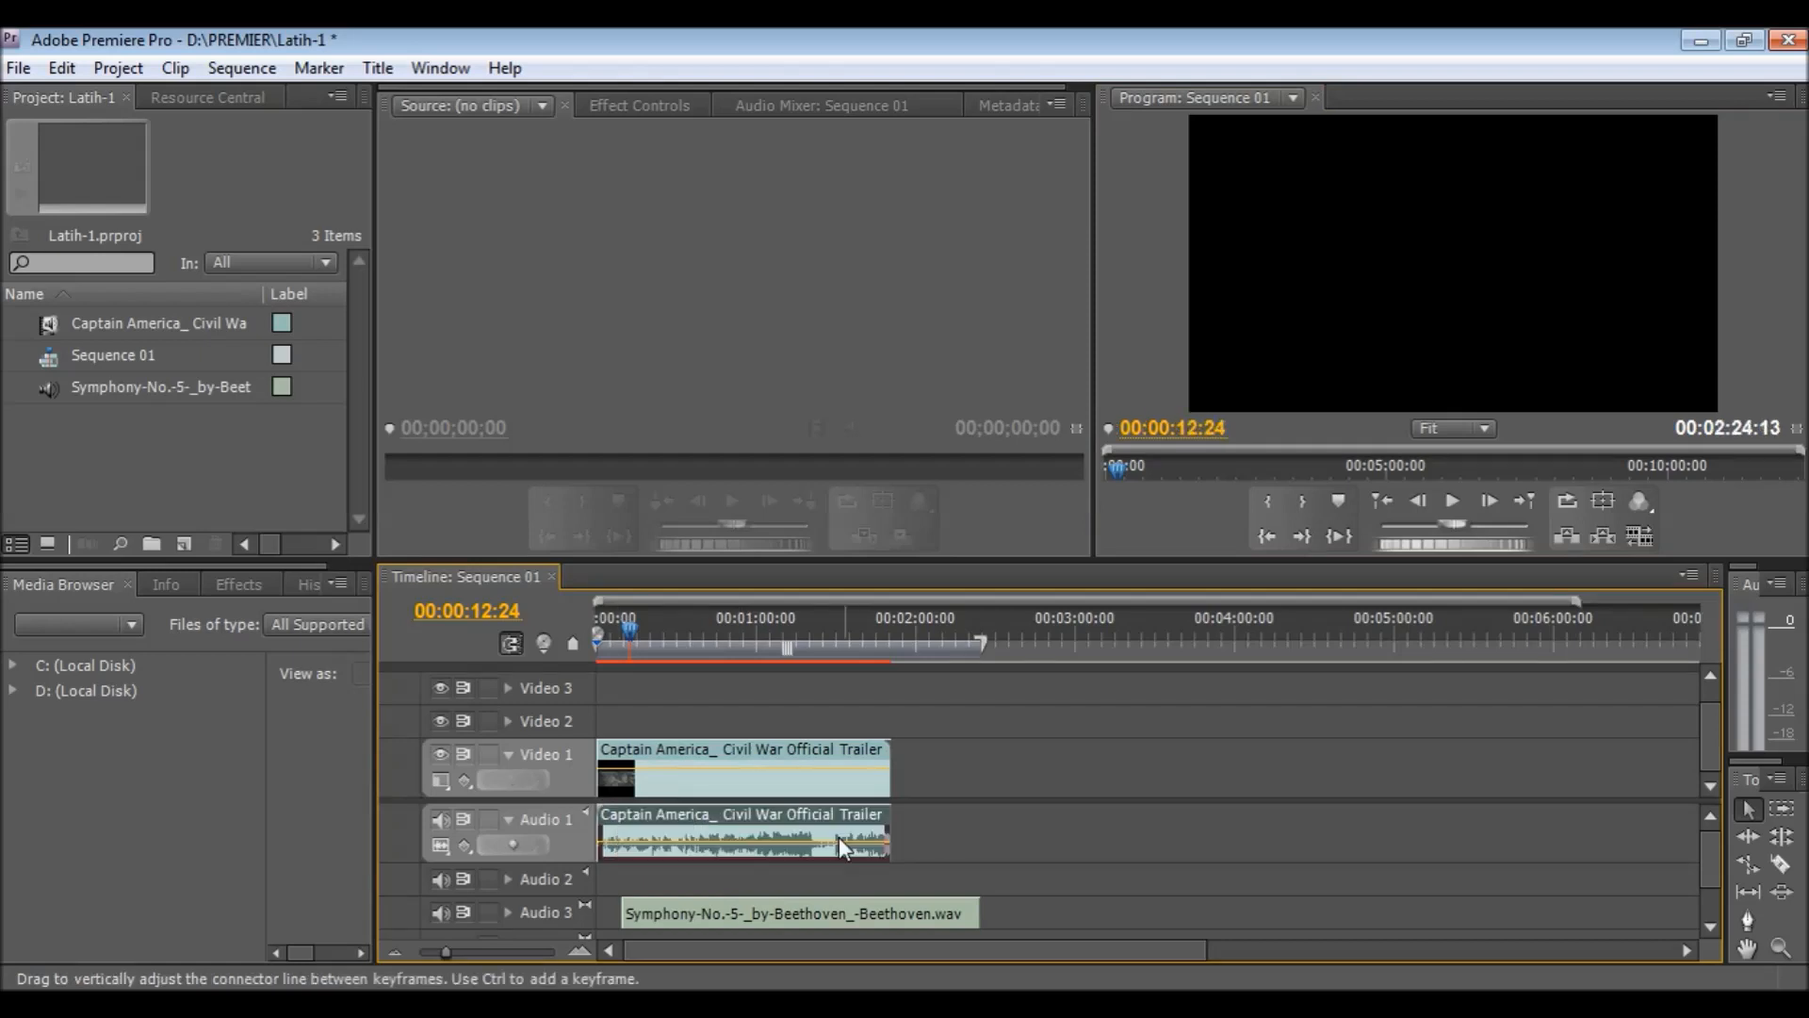
left_click(1452, 501)
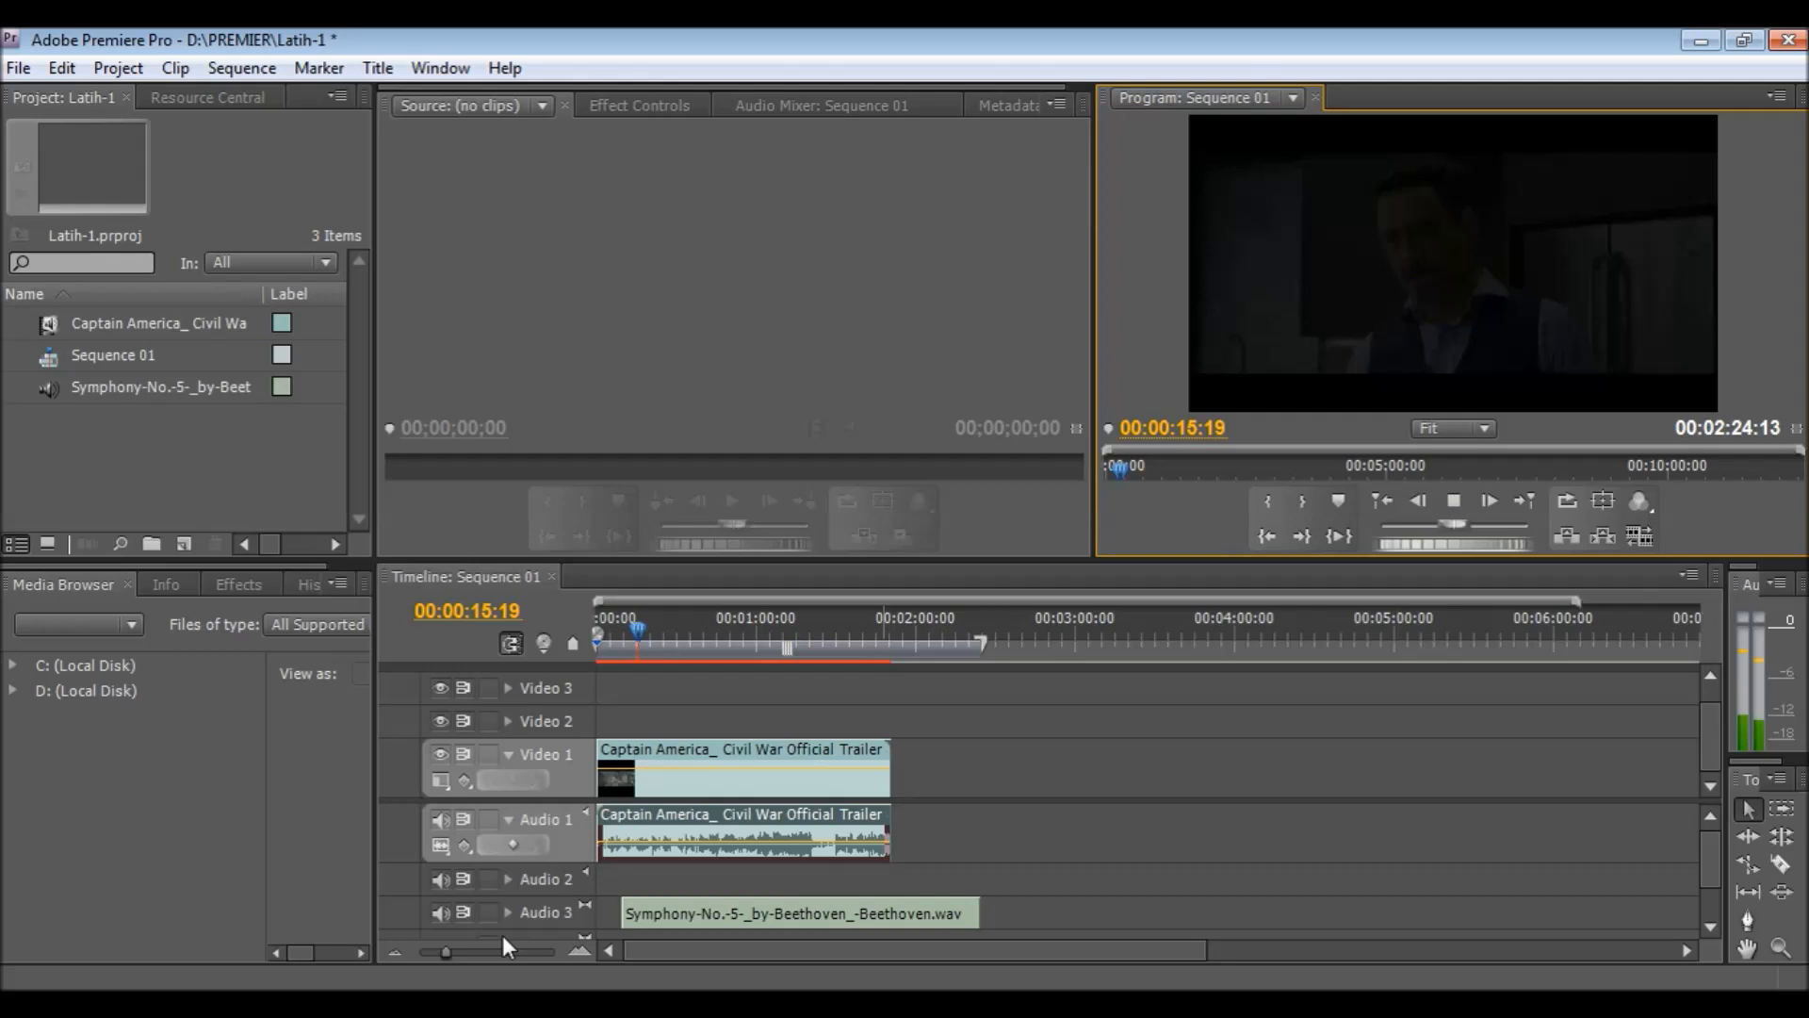
- Mute the Audio 3 track holding the Symphony clip, and play the sequence again
left_click(449, 954)
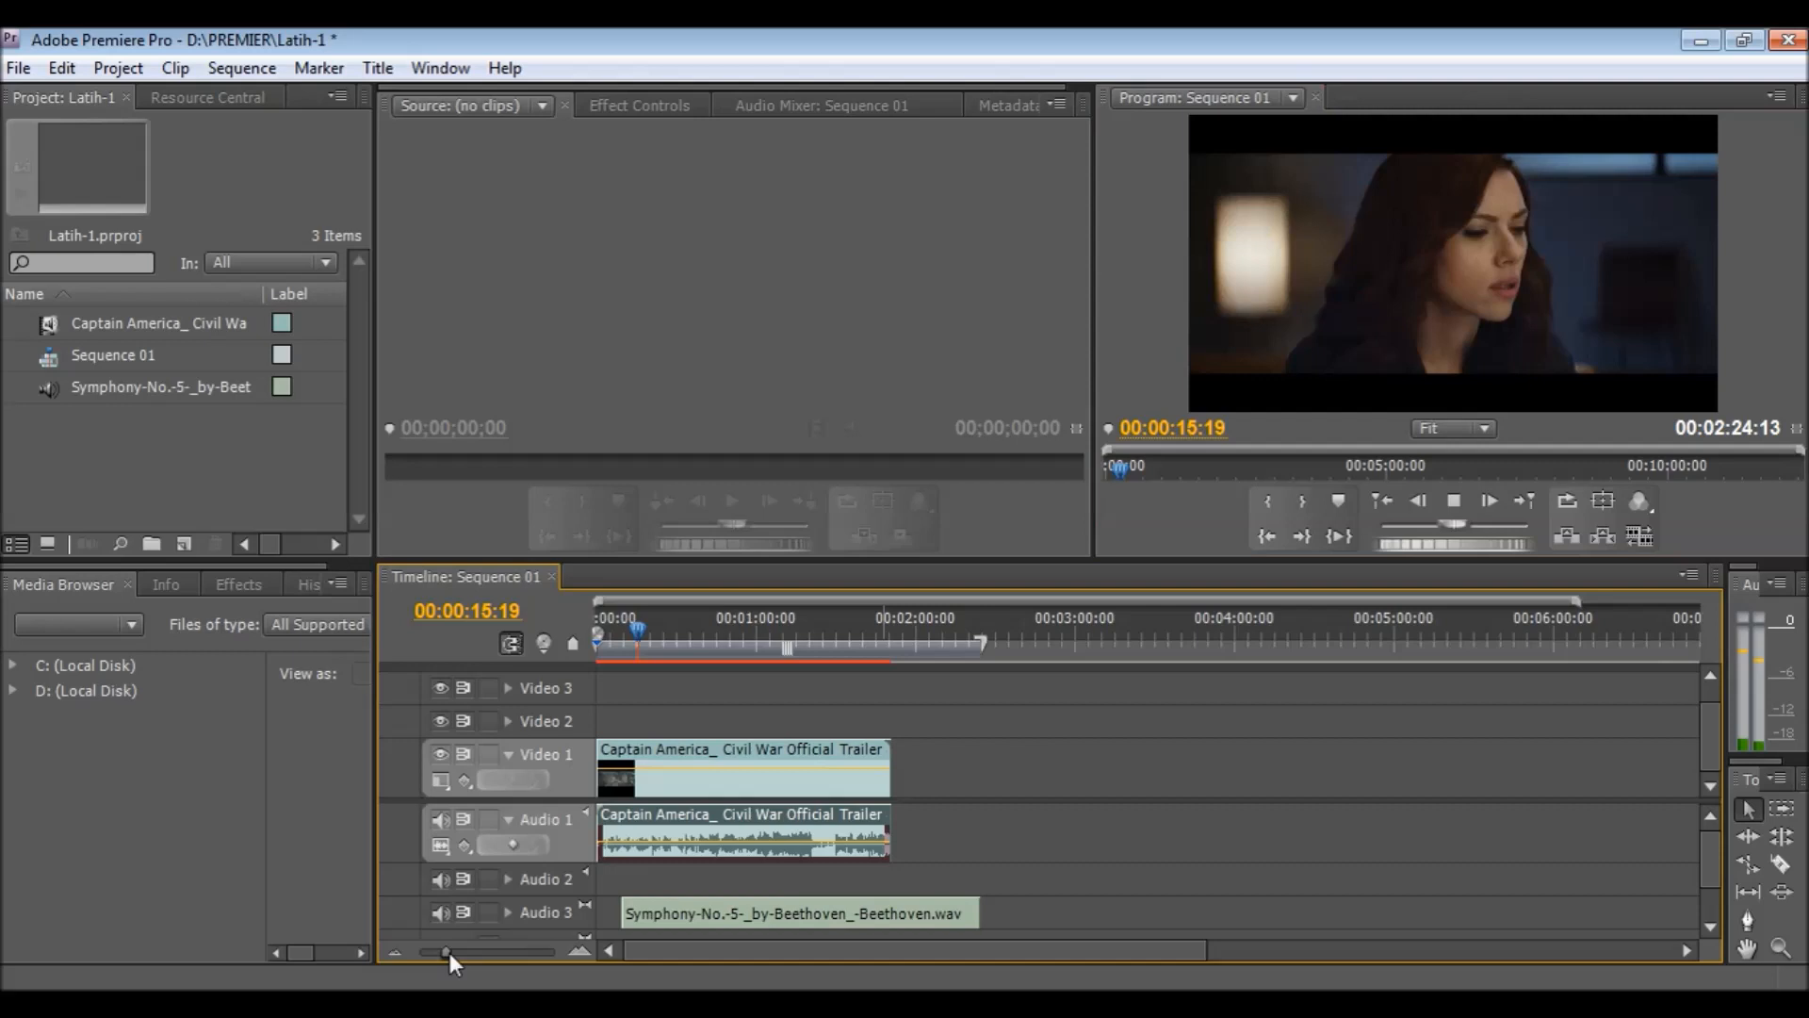
left_click(440, 911)
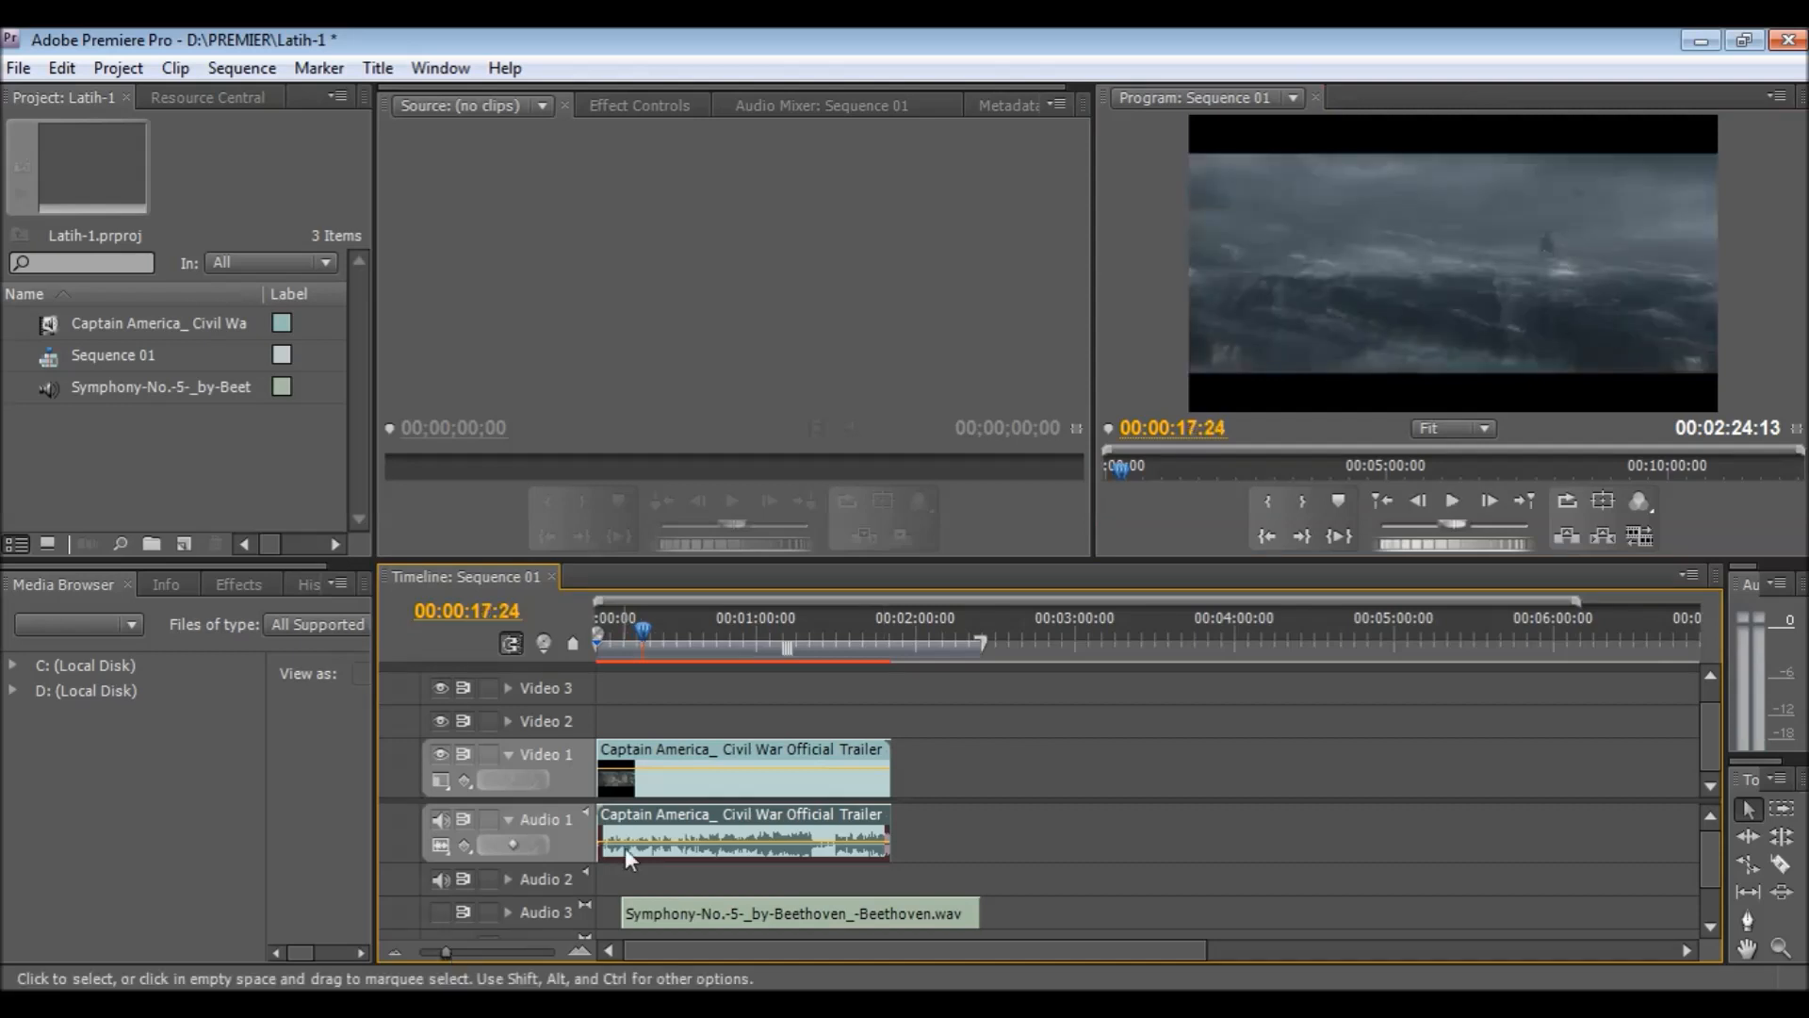
left_click(1452, 501)
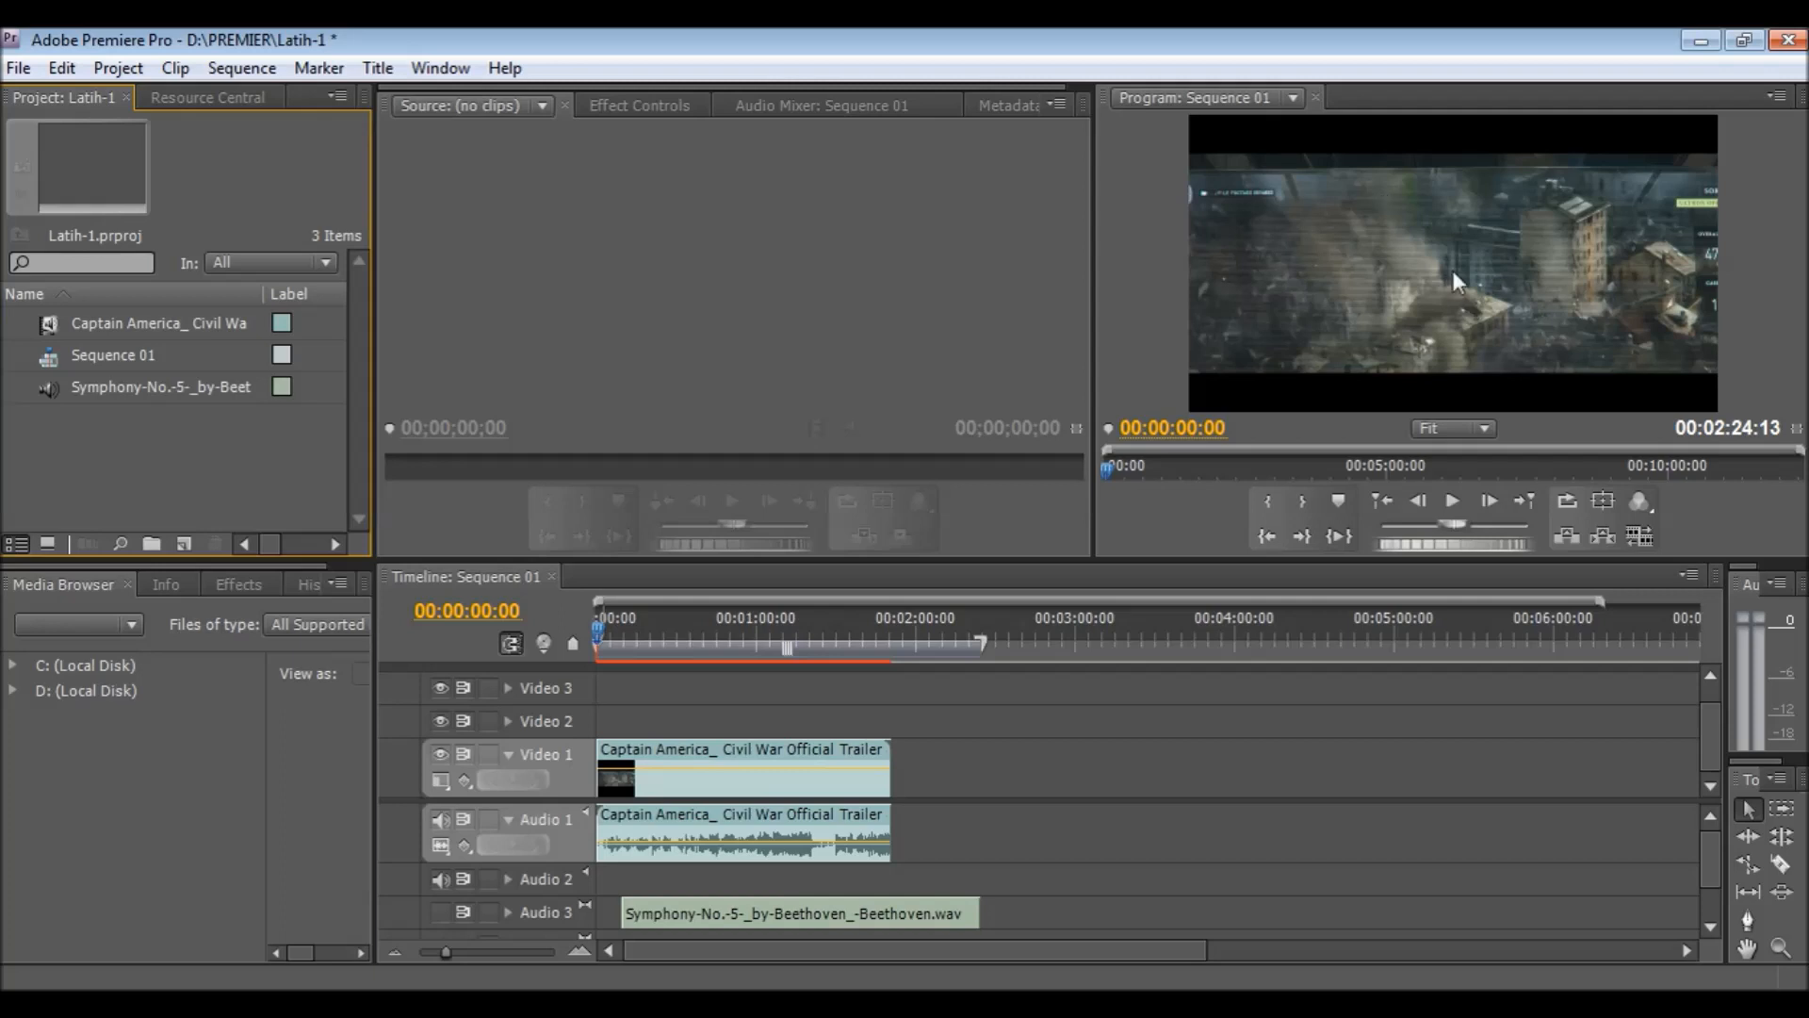
- Enlarge the trailer's picture in the Program monitor so it covers the black bars above and below
left_click(1411, 195)
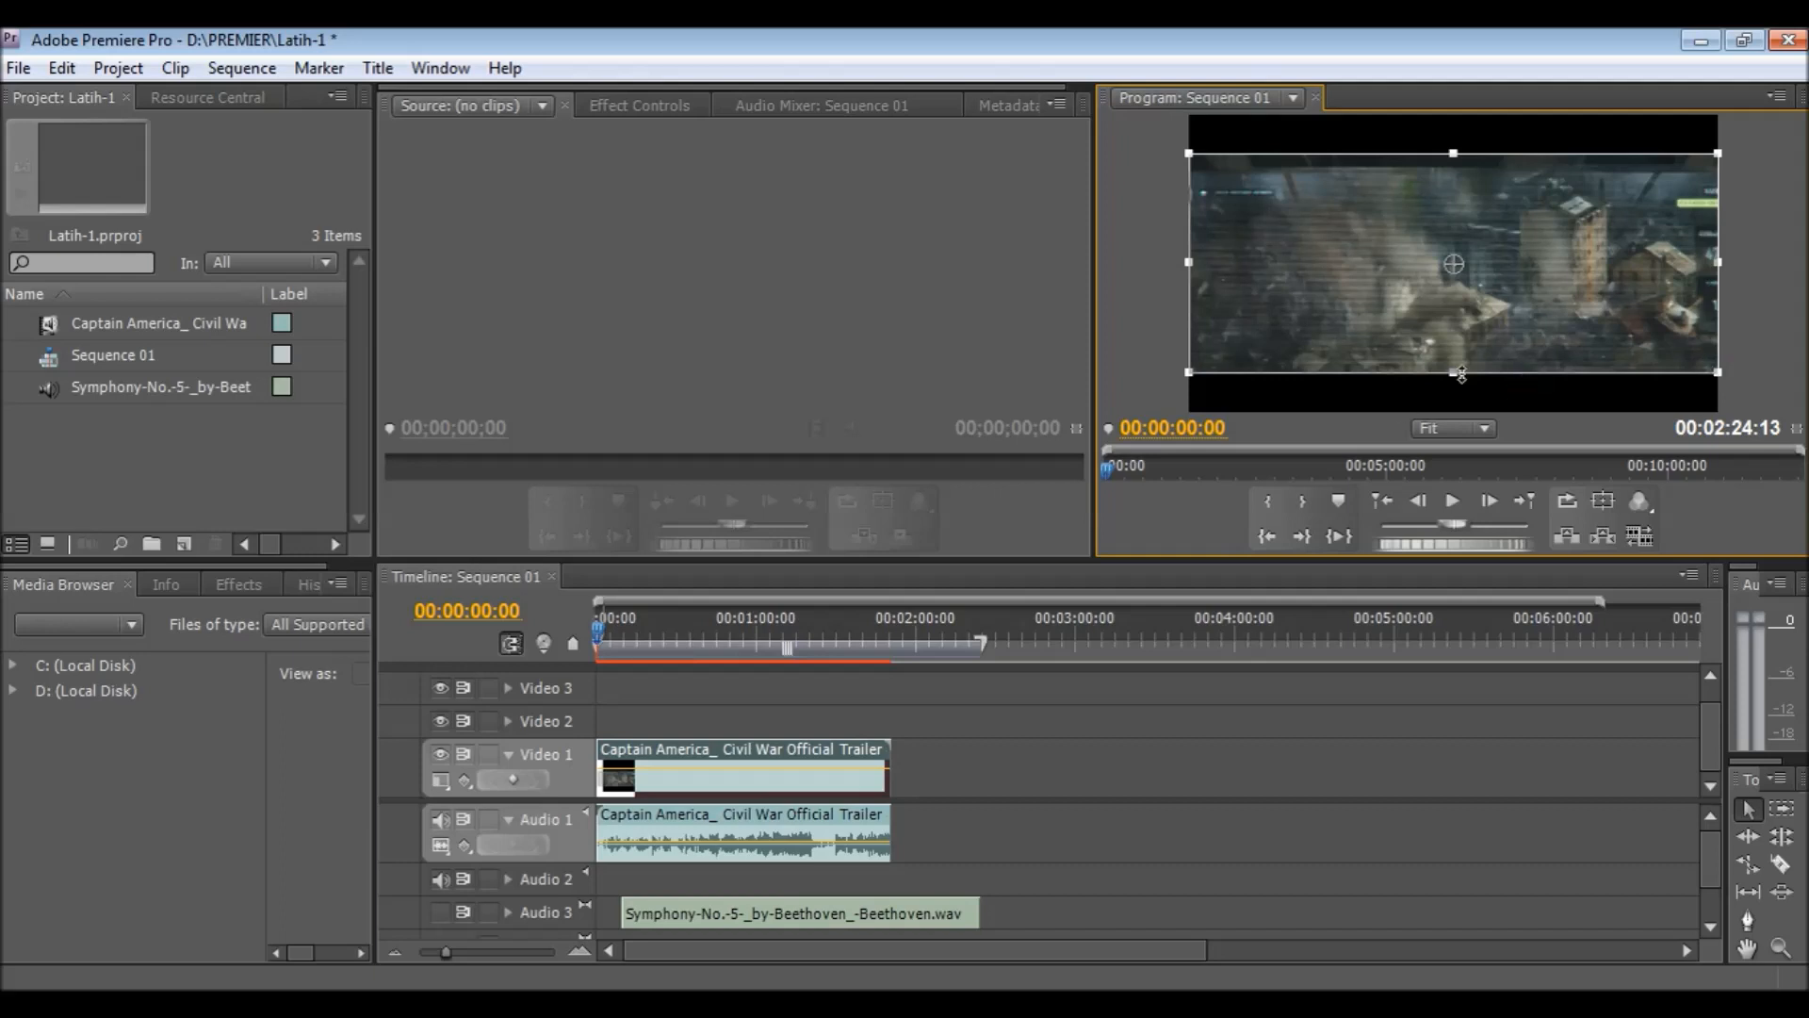
left_click_drag(1459, 373, 1460, 419)
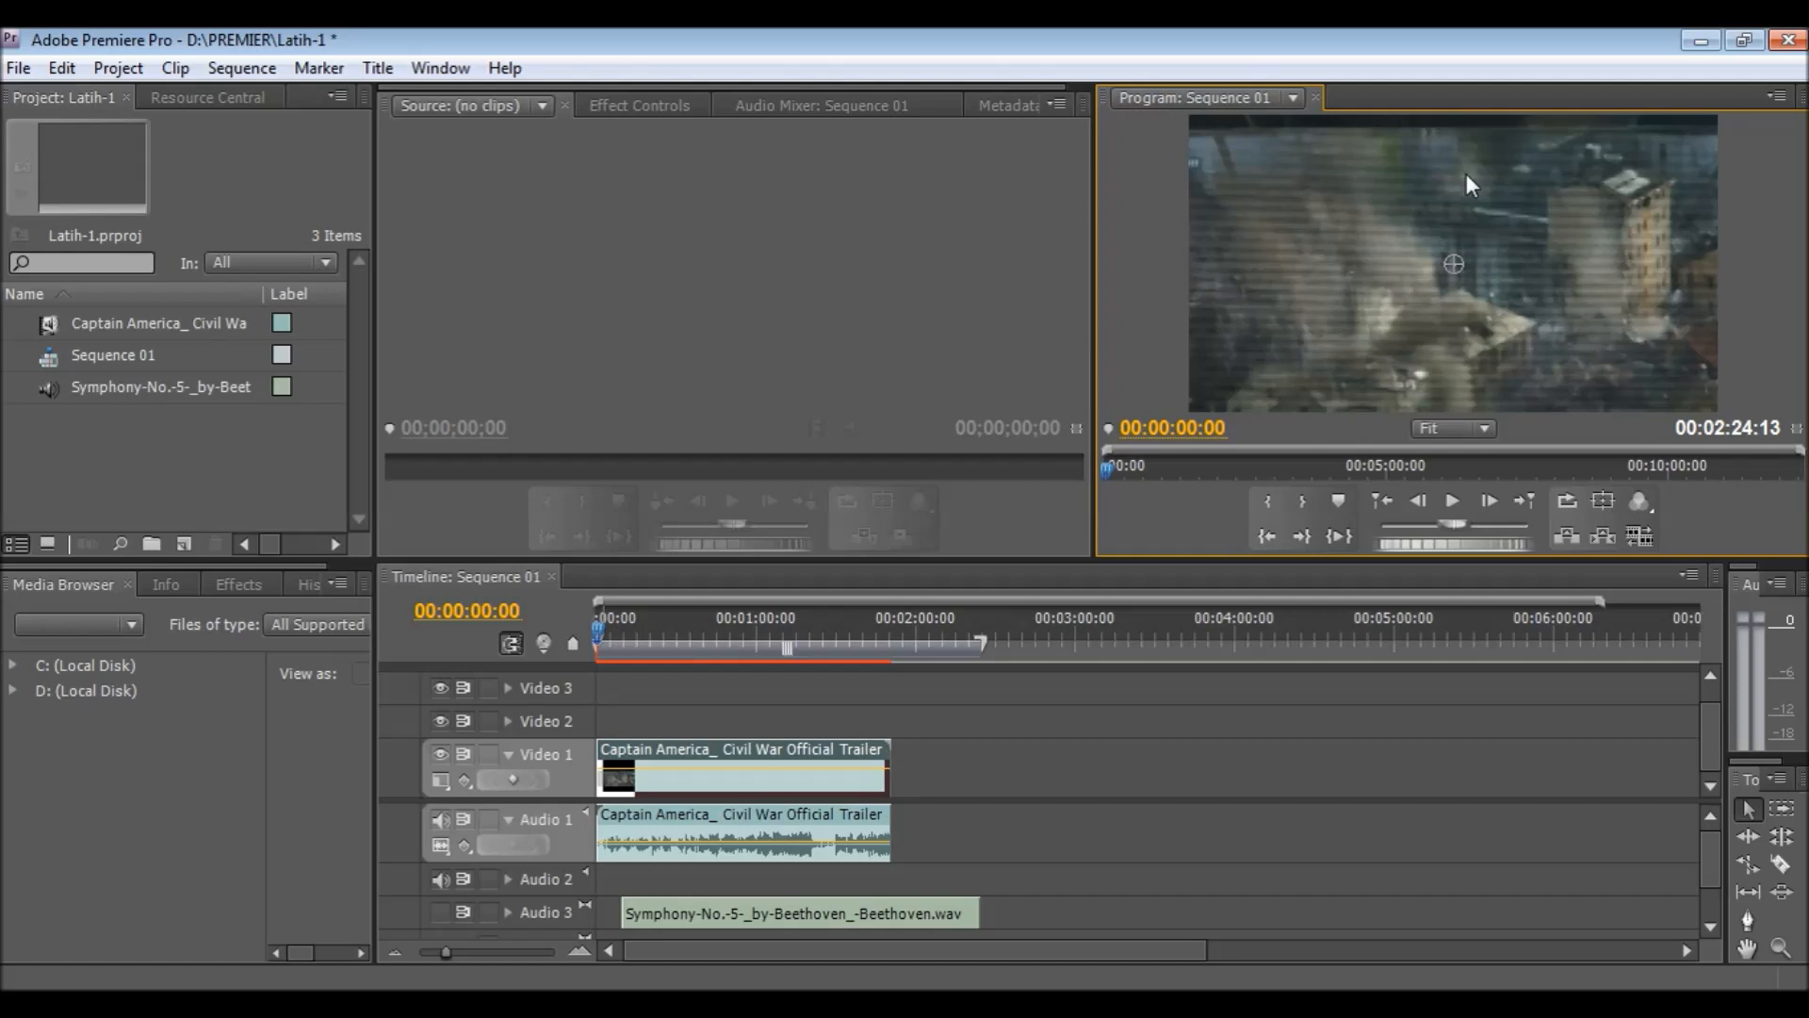
left_click(63, 69)
left_click(87, 95)
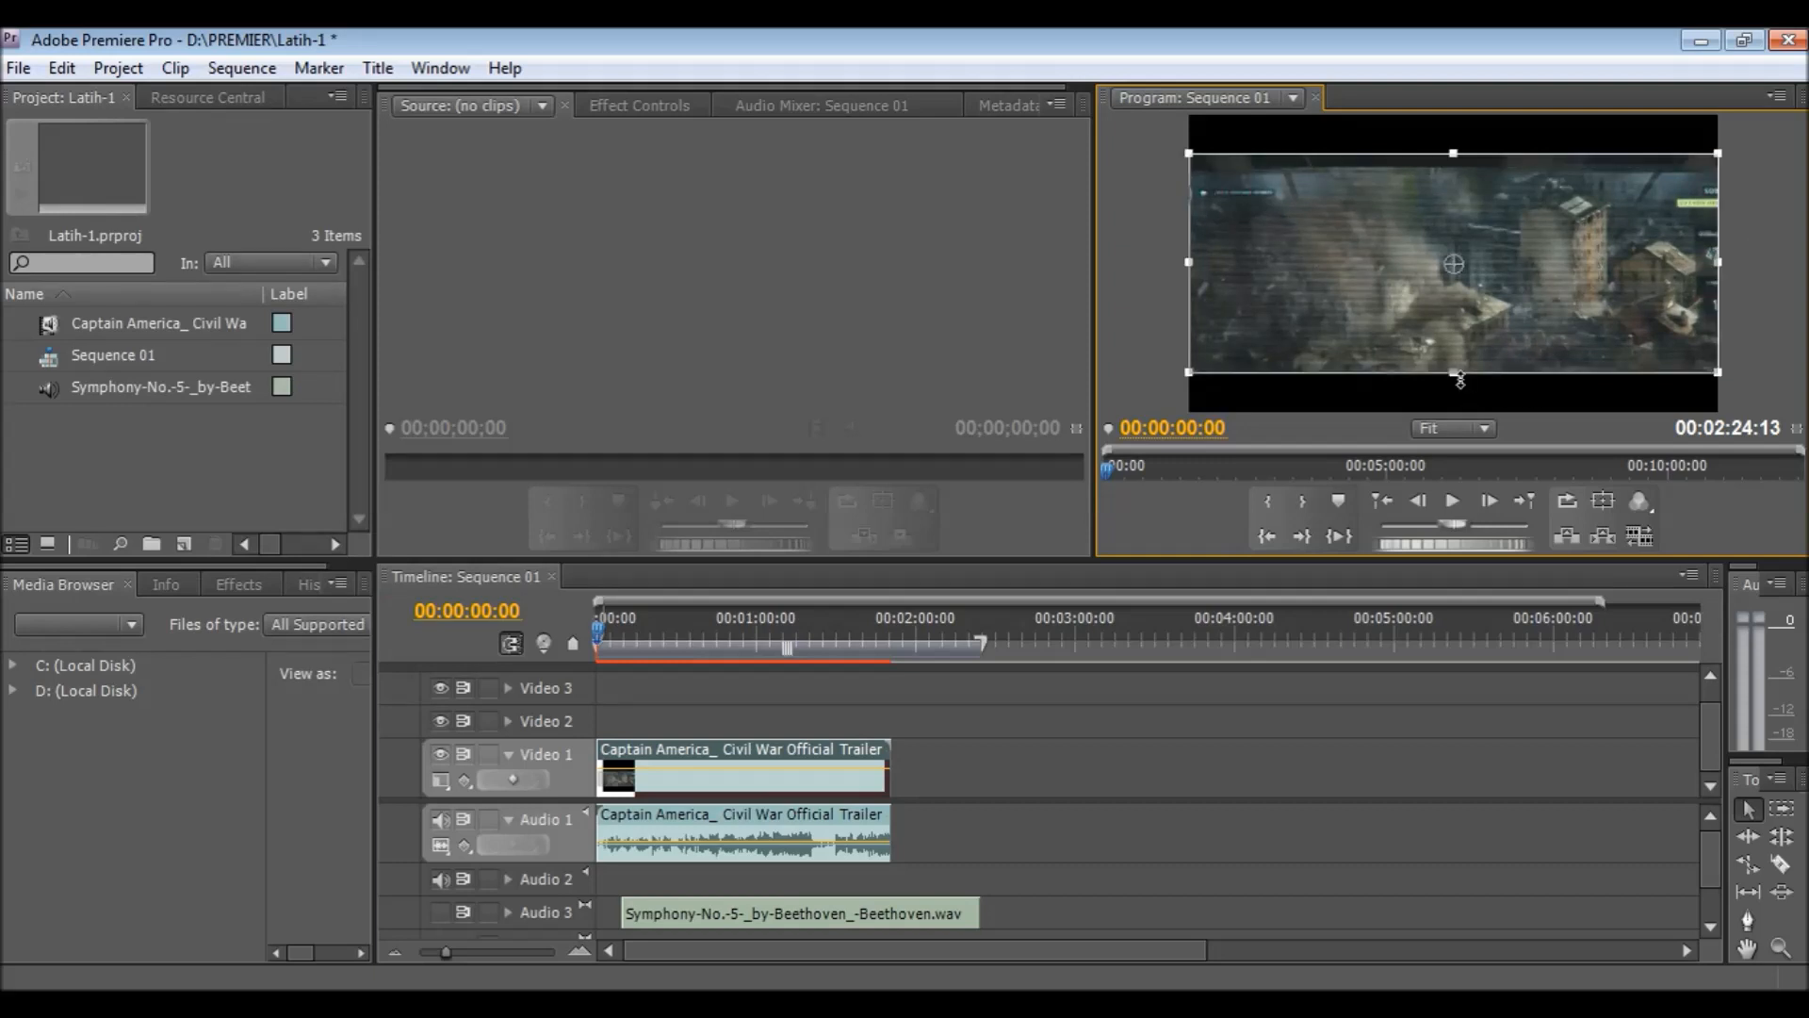
left_click_drag(1460, 377, 1474, 415)
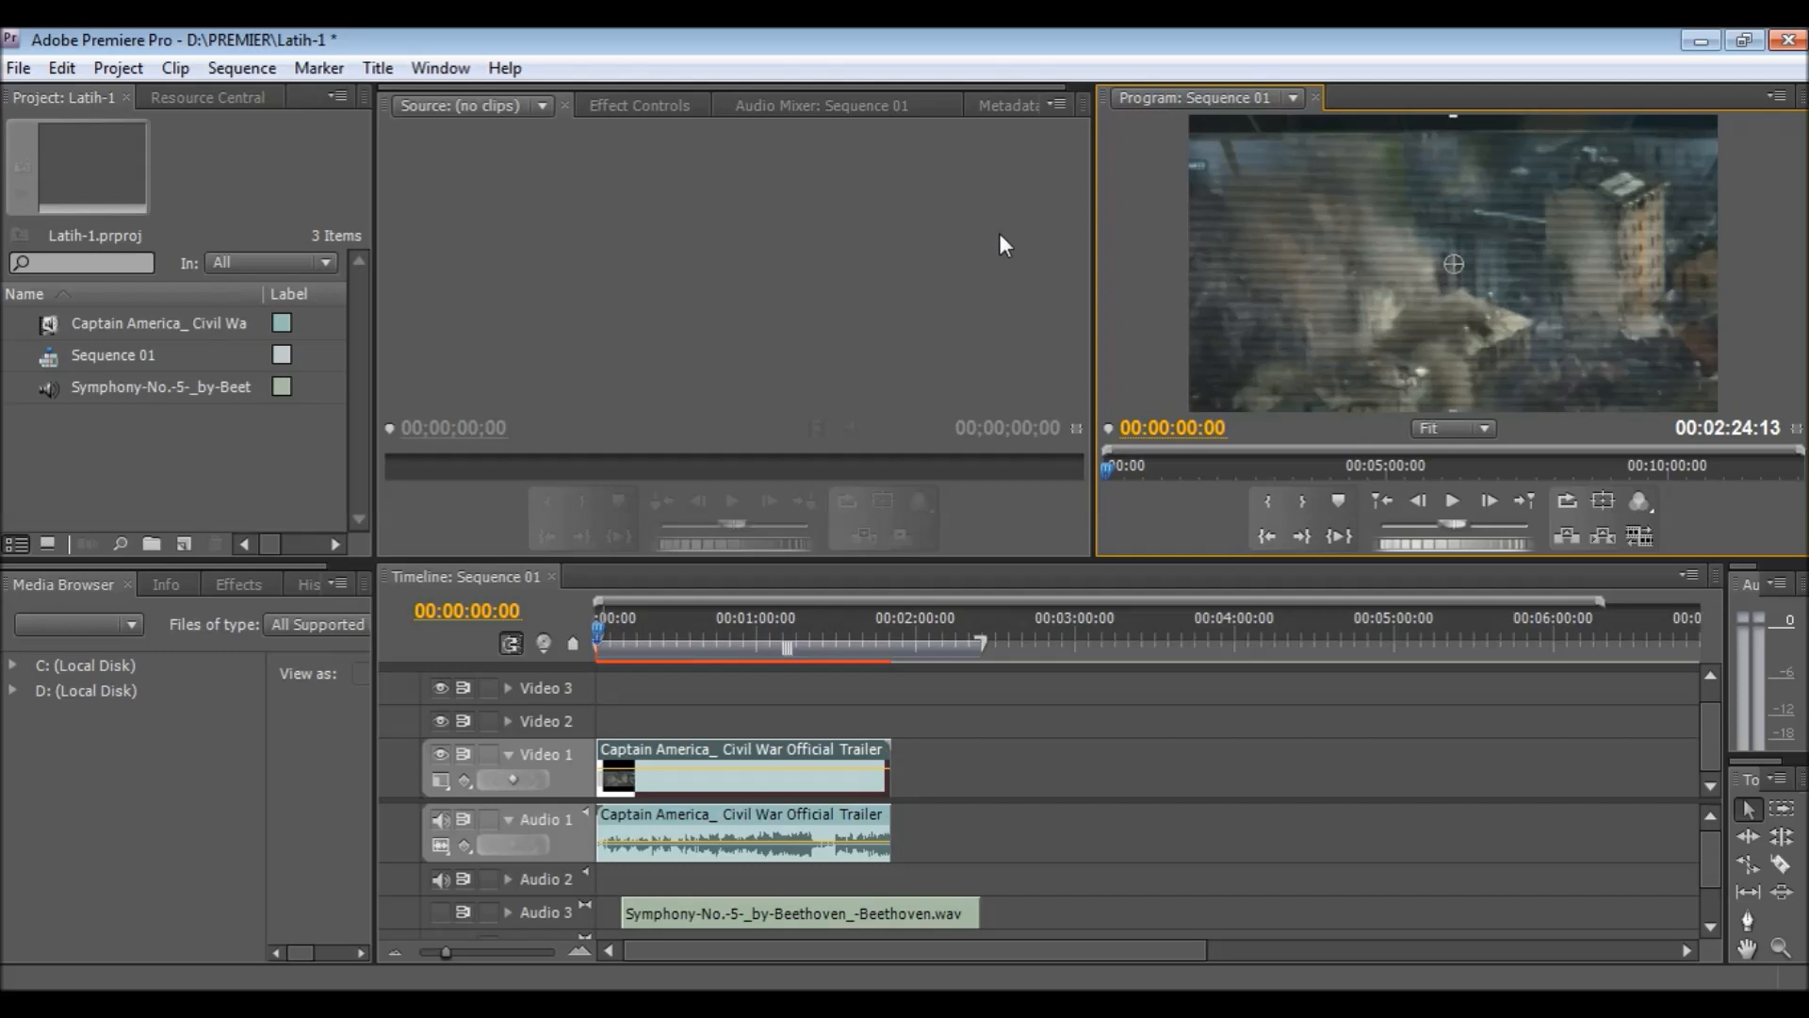
- Create a default still title named Title 01 at 1920 x 1080 with a 29.97fps Drop-Frame timebase
left_click(375, 71)
mouse_move(391, 99)
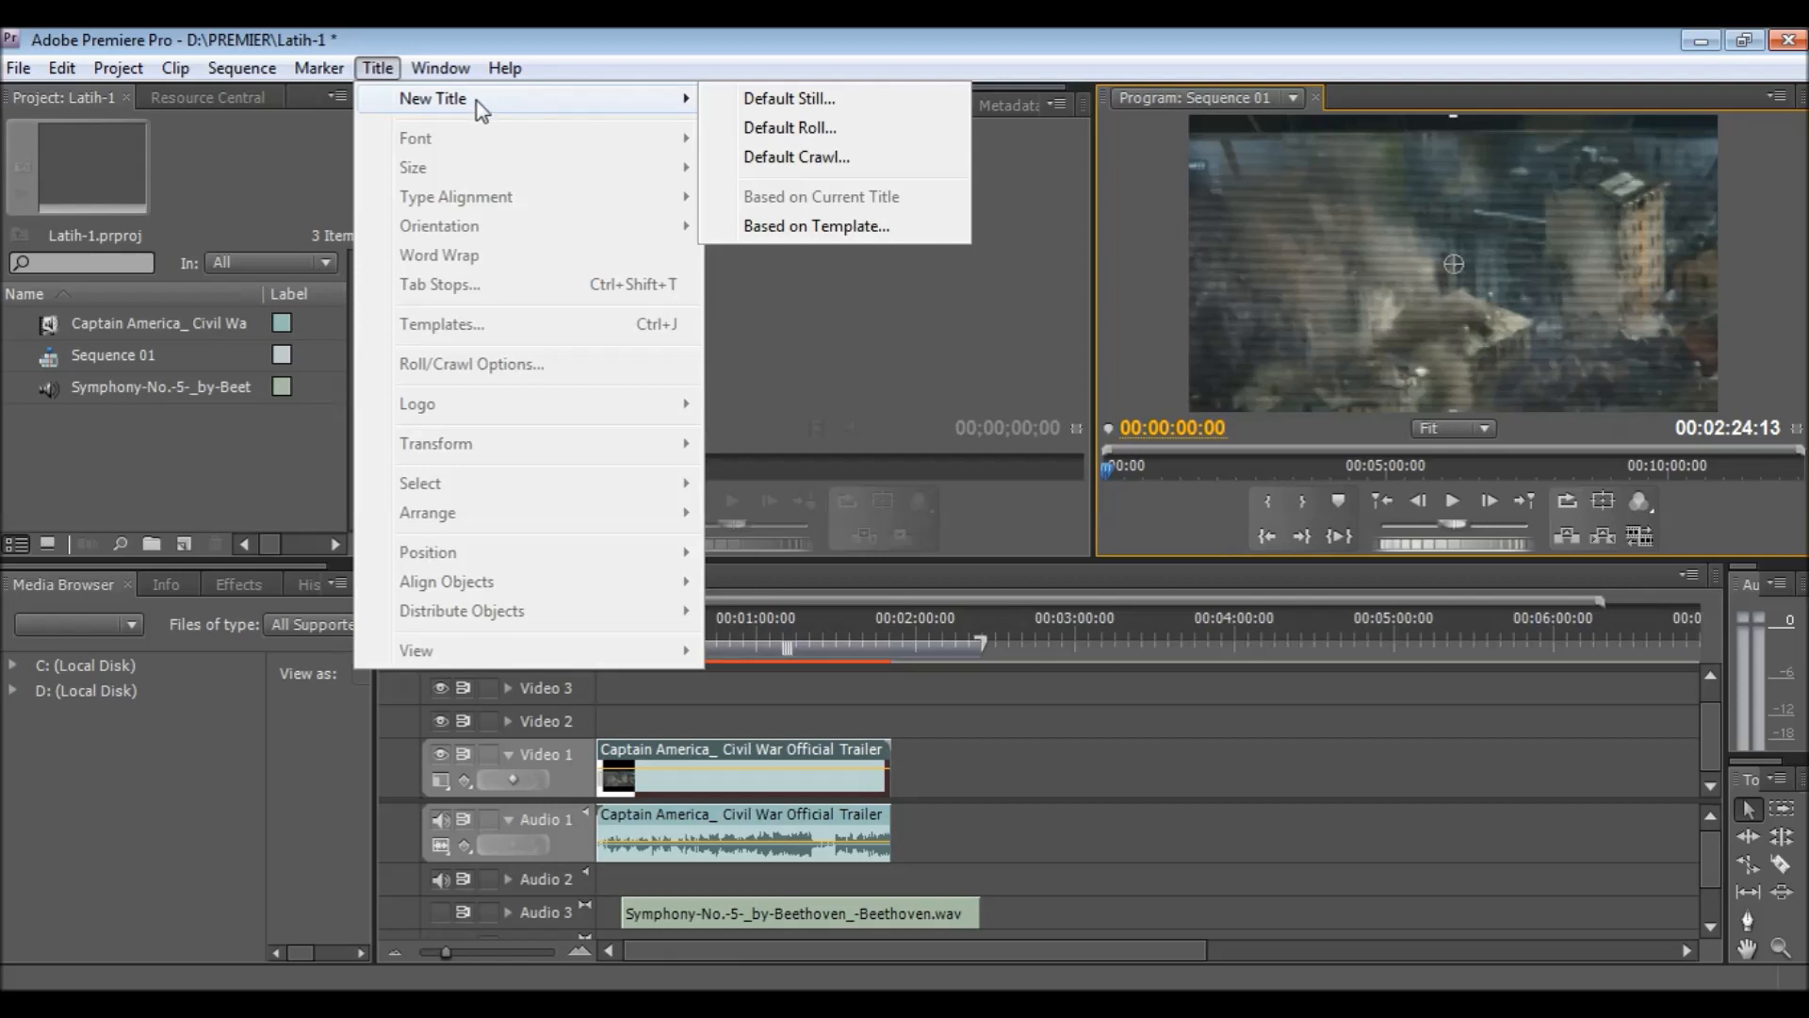
left_click(796, 100)
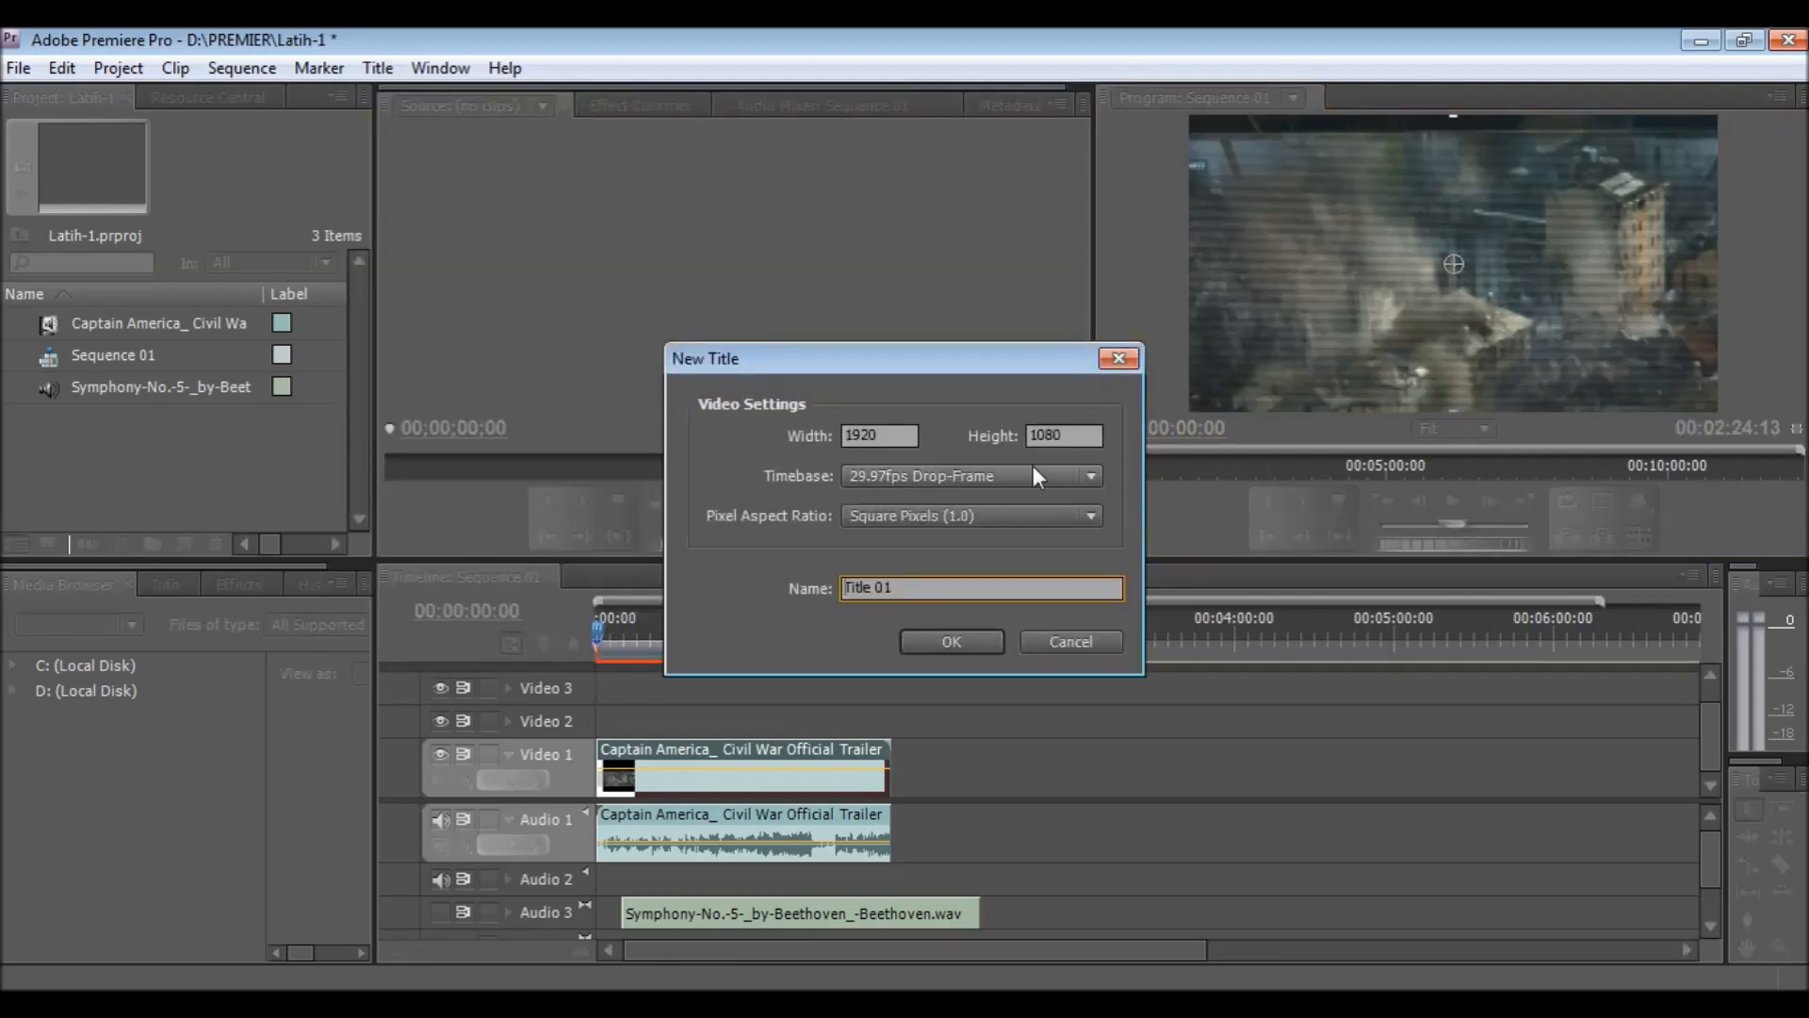
left_click(978, 646)
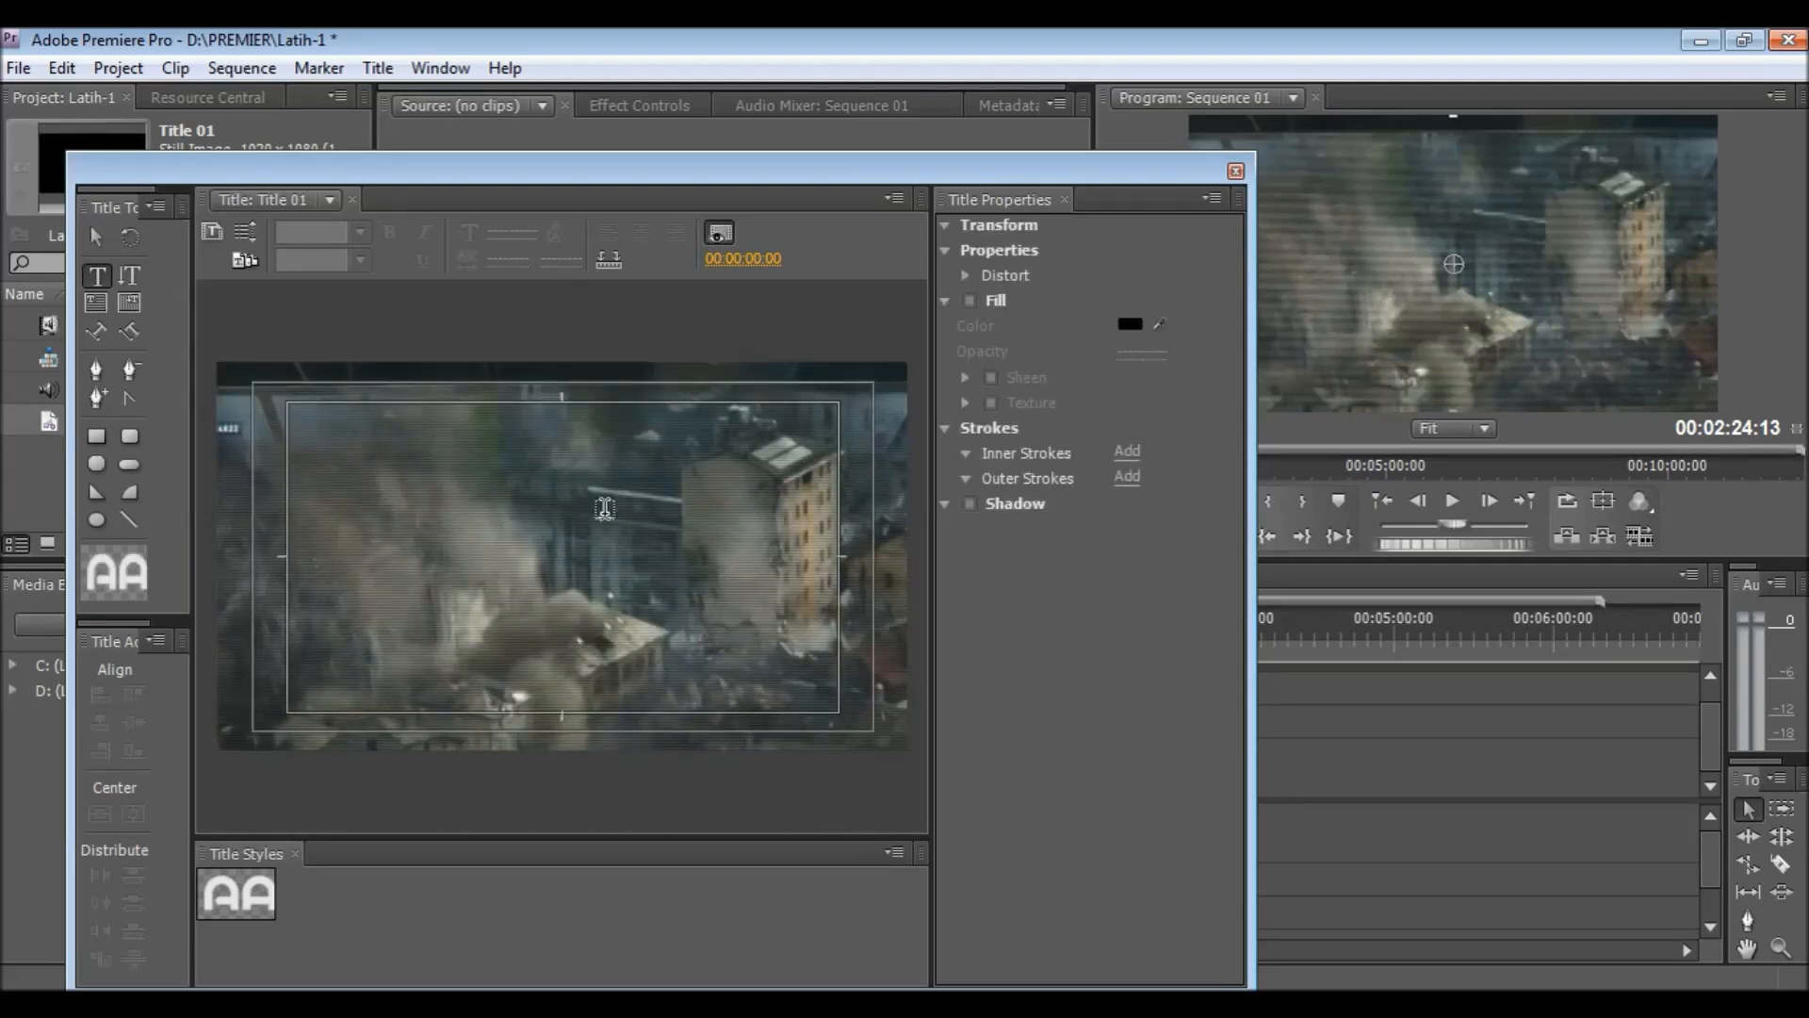
- Start a text block in the upper part of the title frame with the lines "AKIBAT PERANG" and "YANG MENANG"
left_click(445, 470)
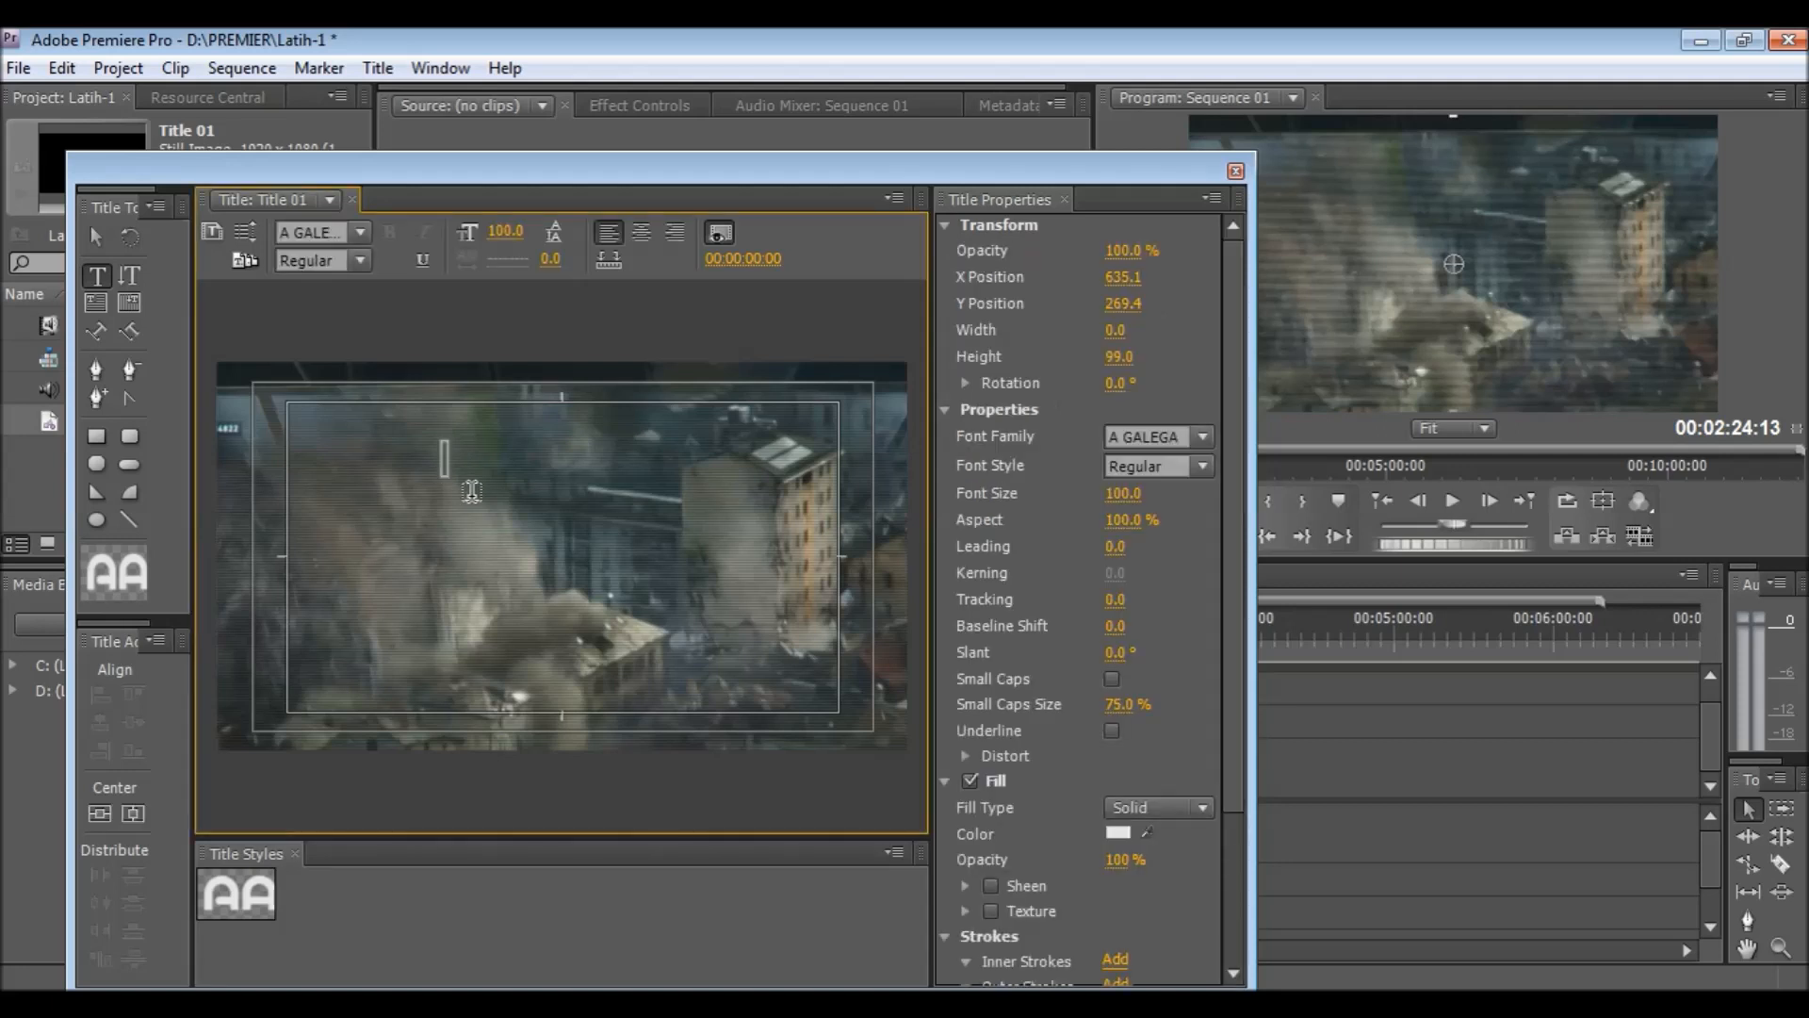
type("AKIBA")
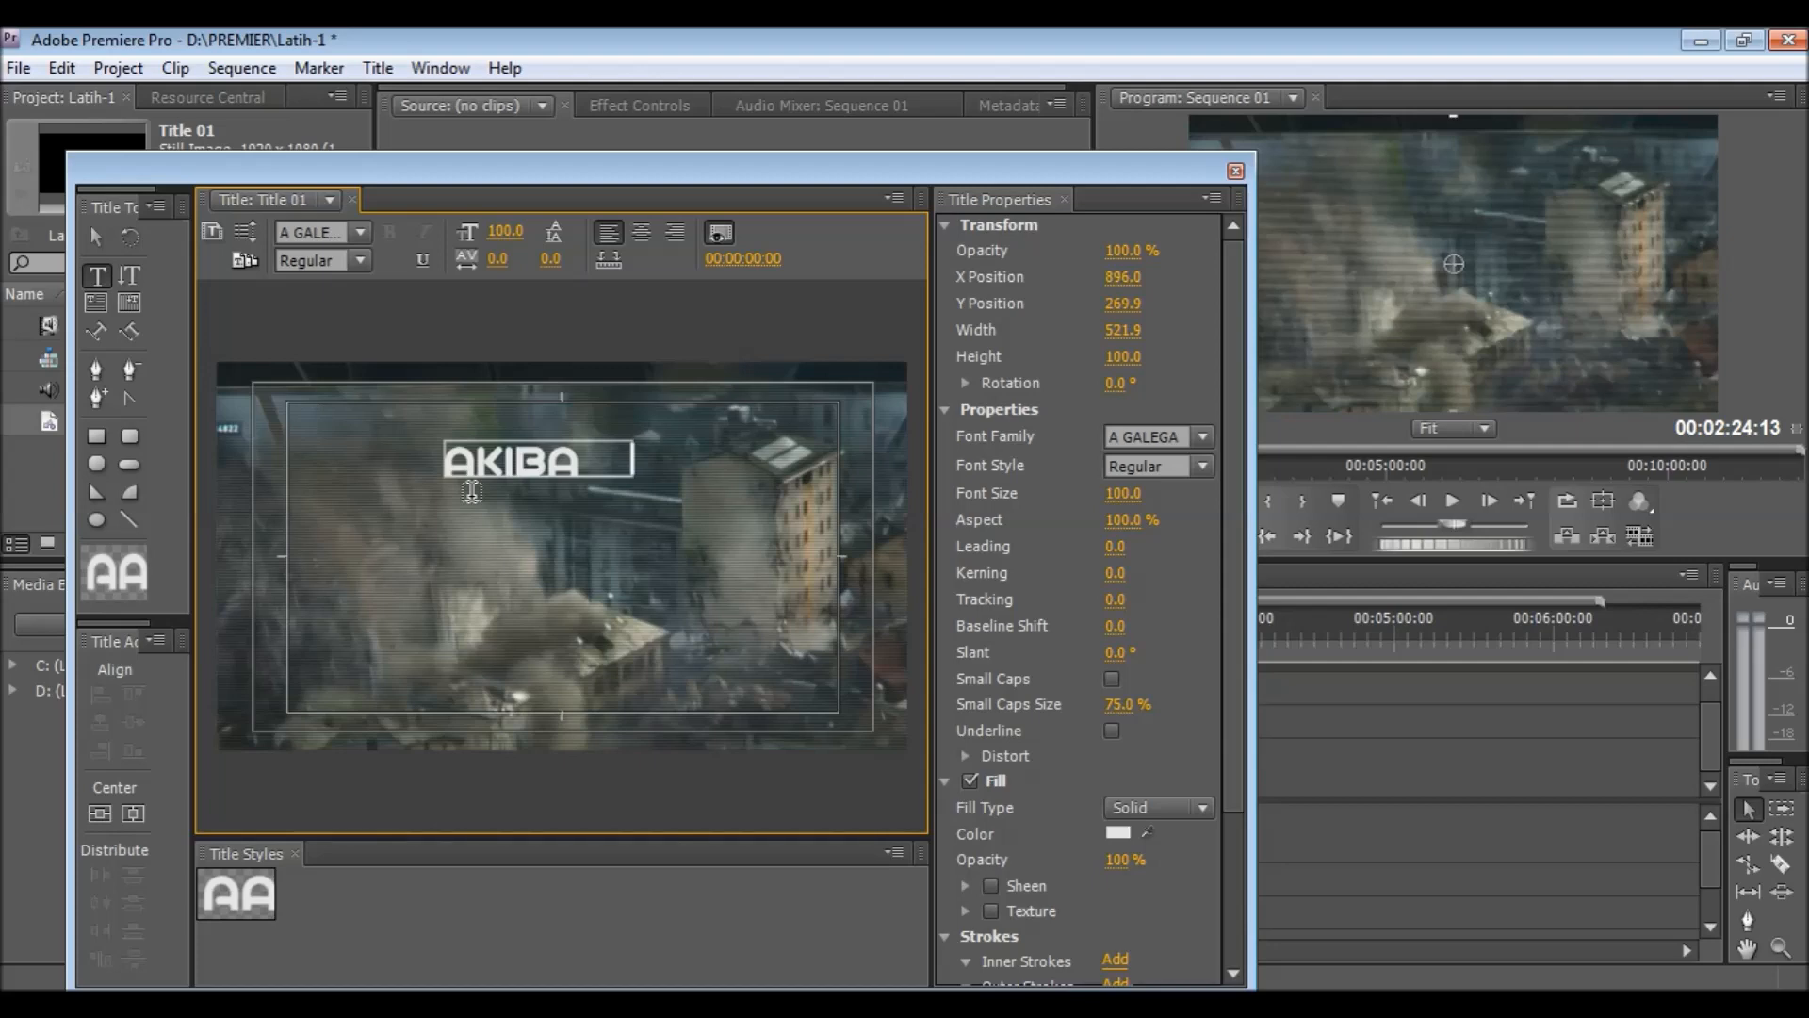
type("T P")
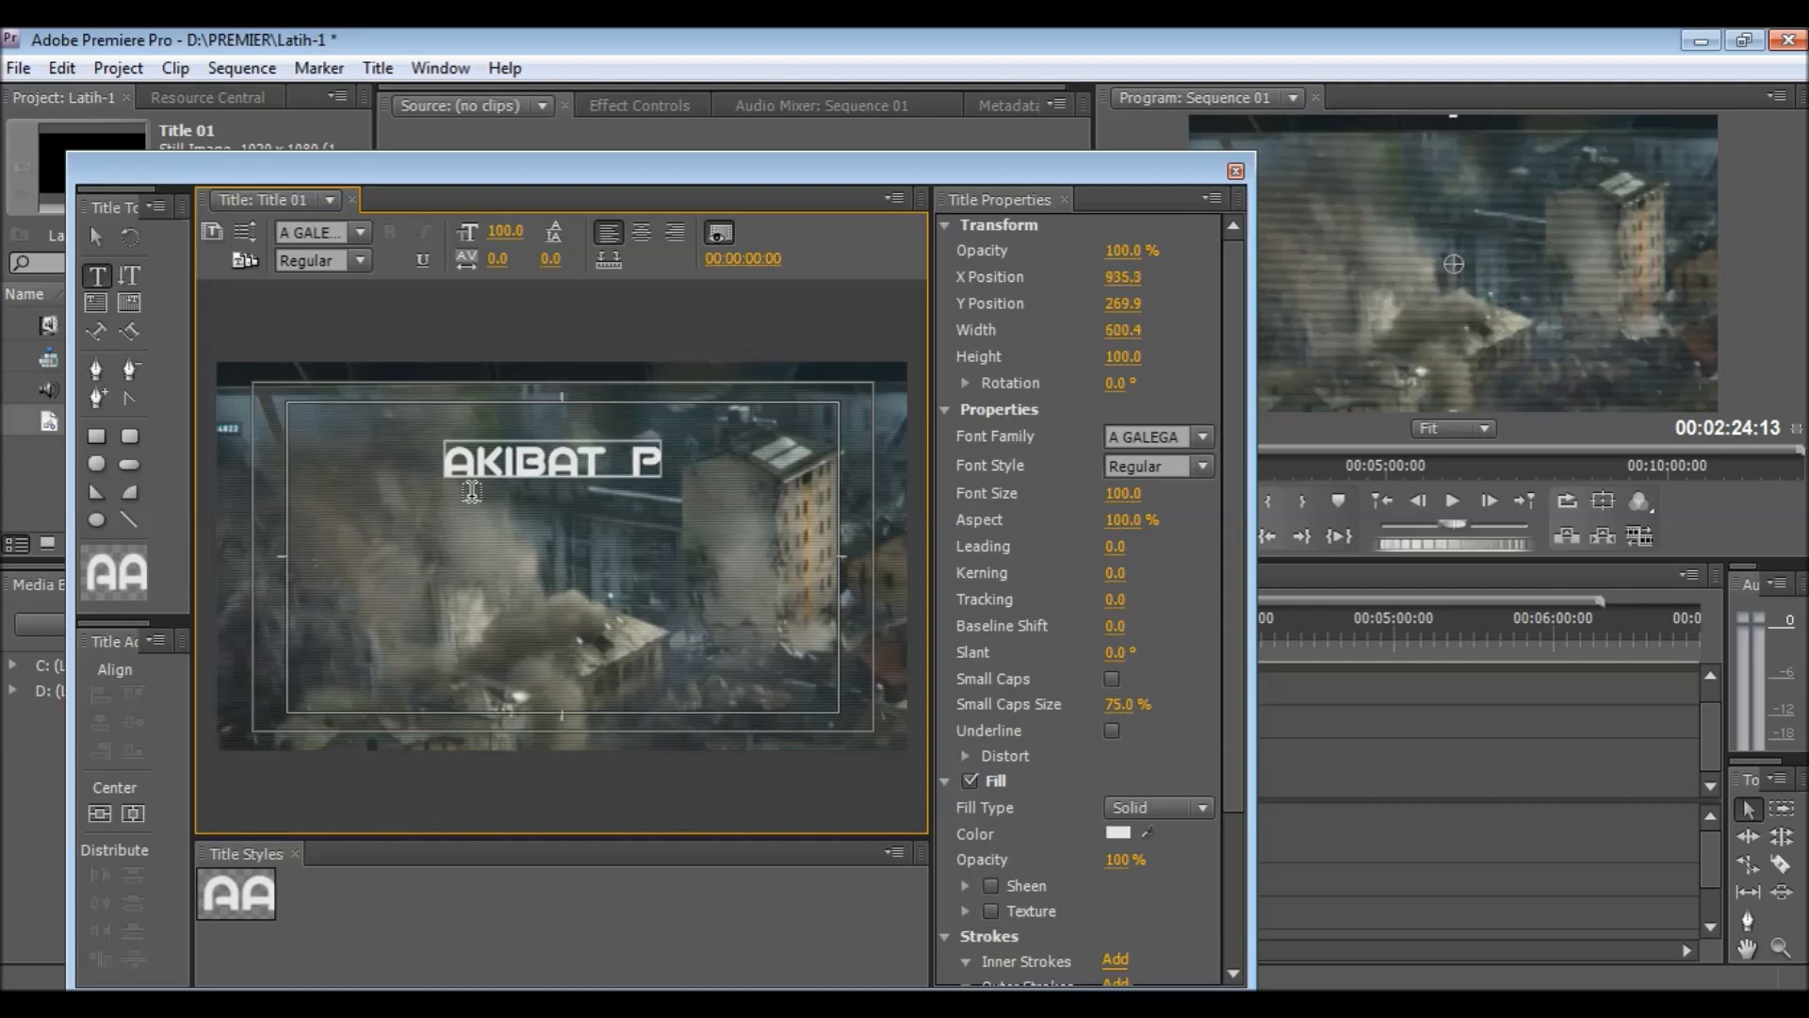
type("ERA")
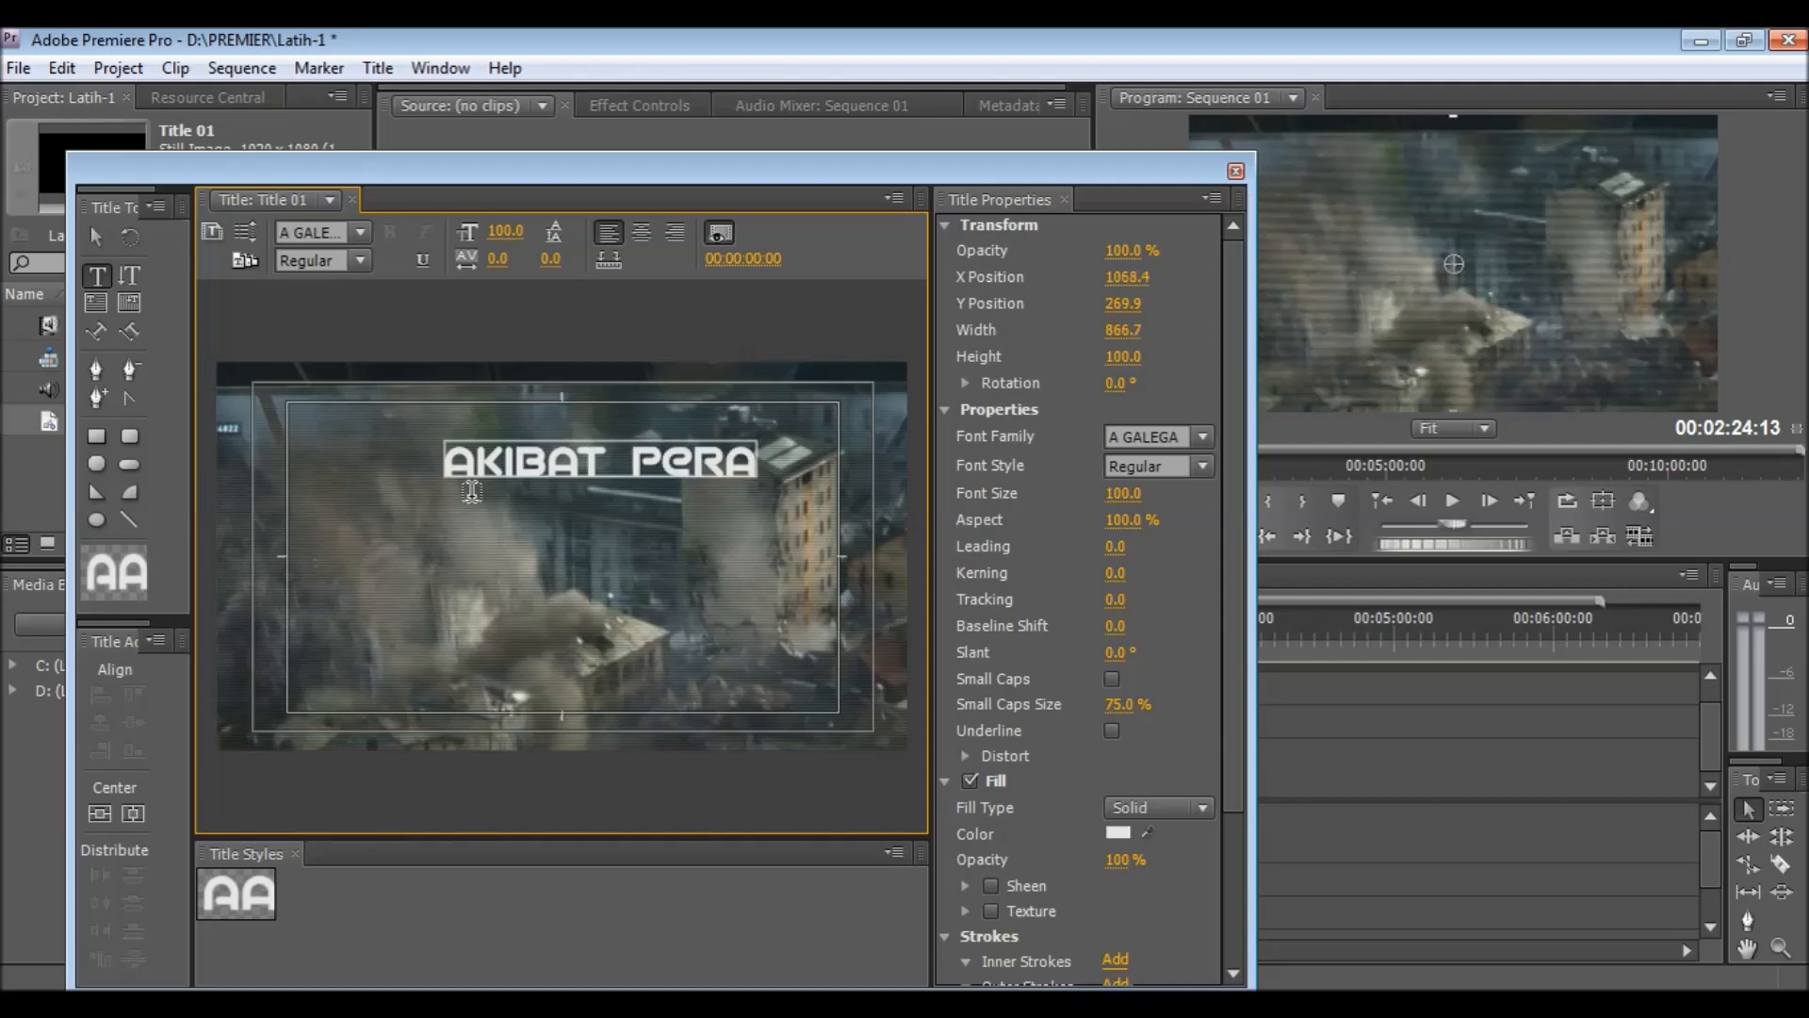
type("NG")
key("Return")
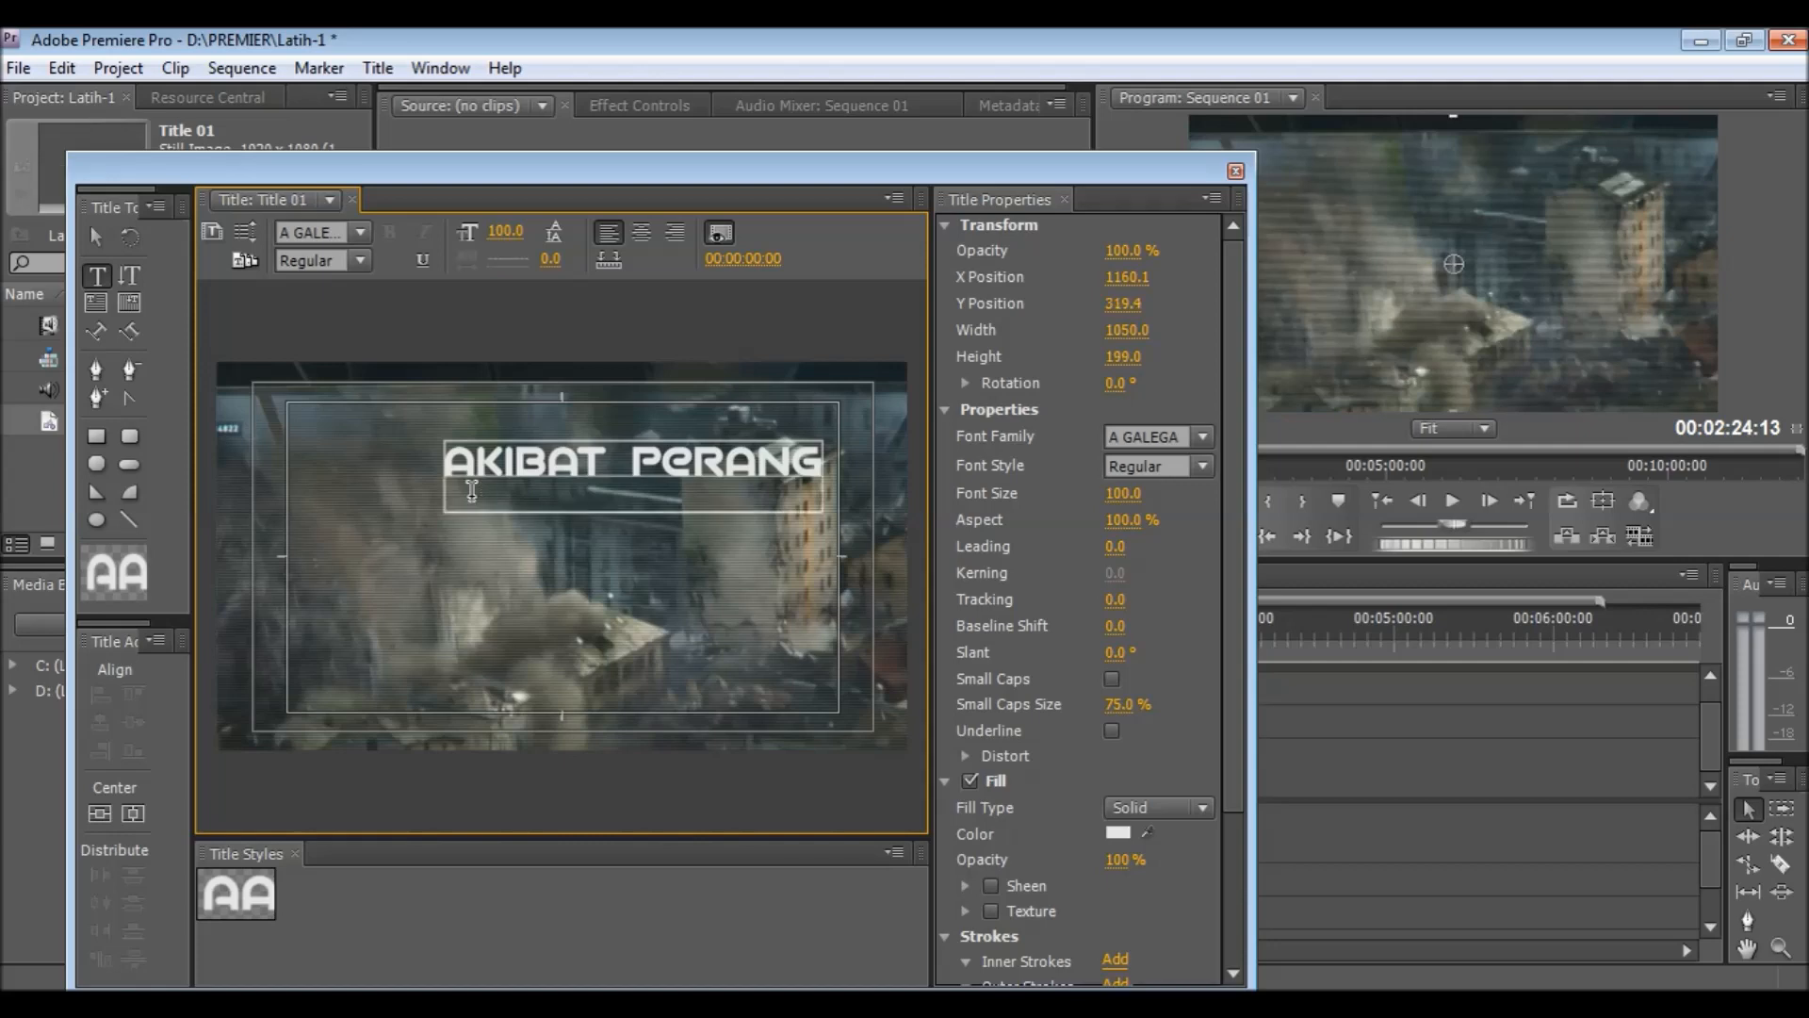
type("YA")
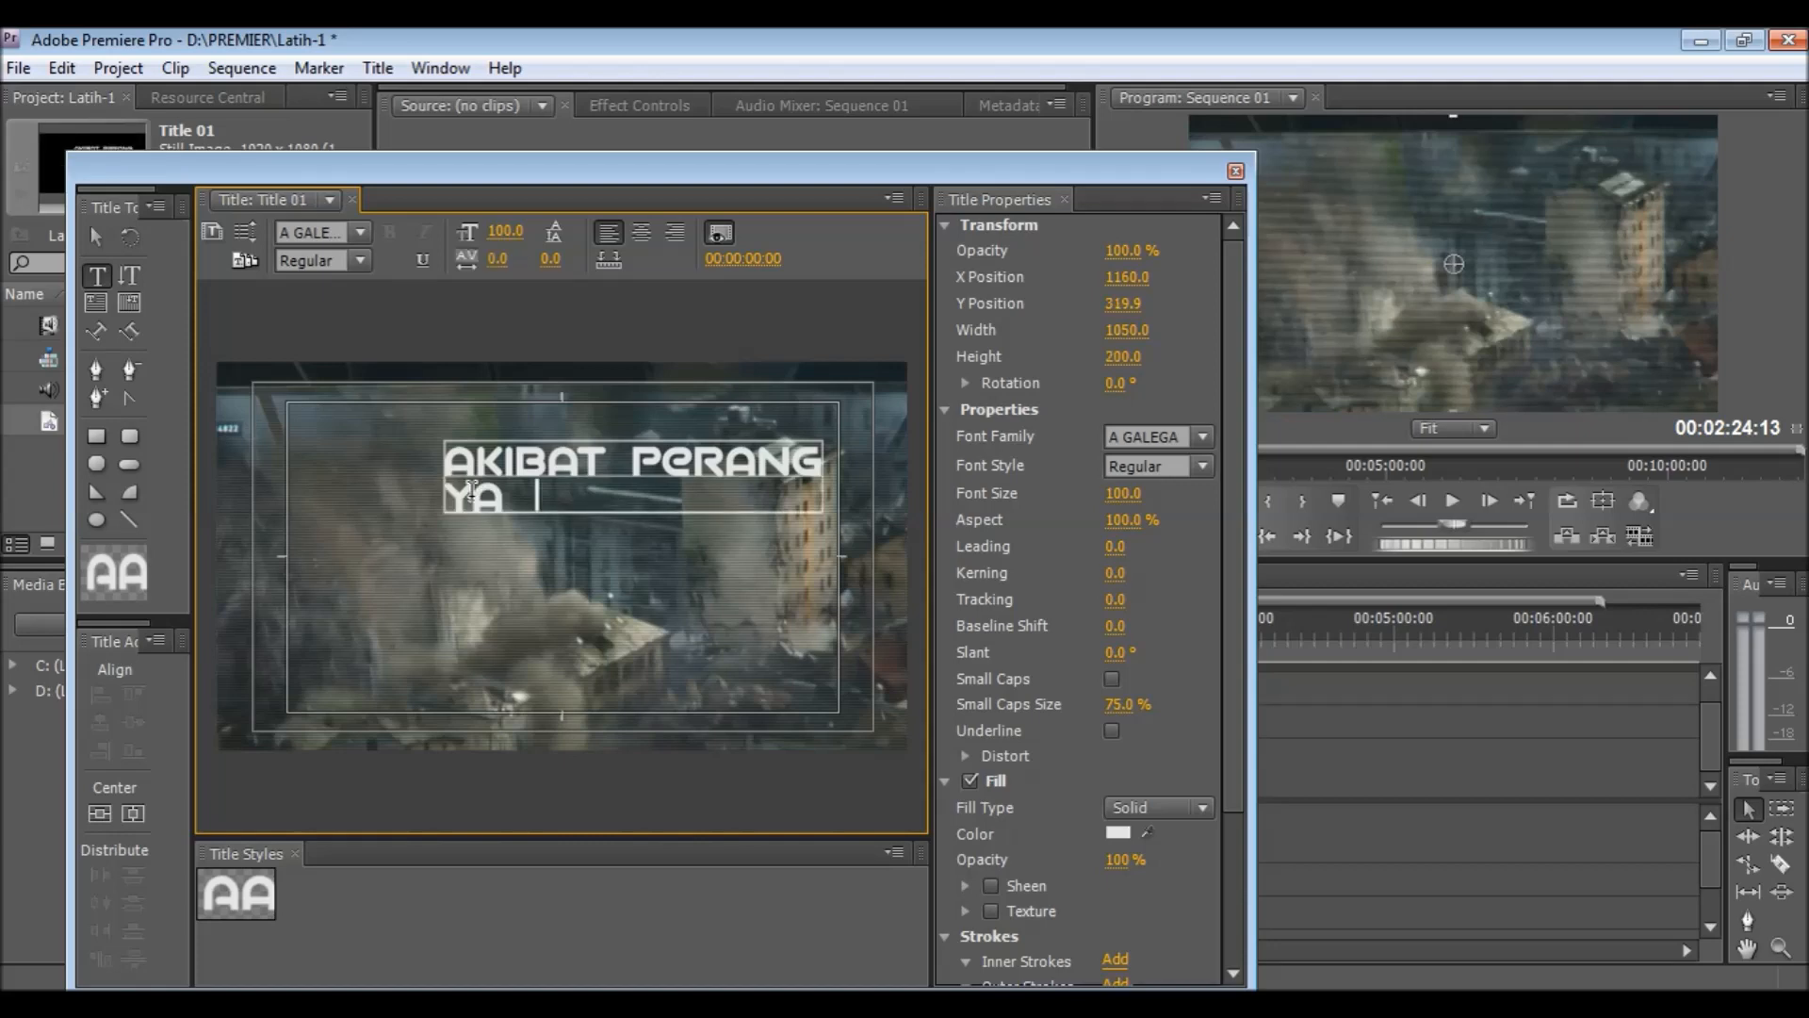
key("BackSpace")
type("NG M")
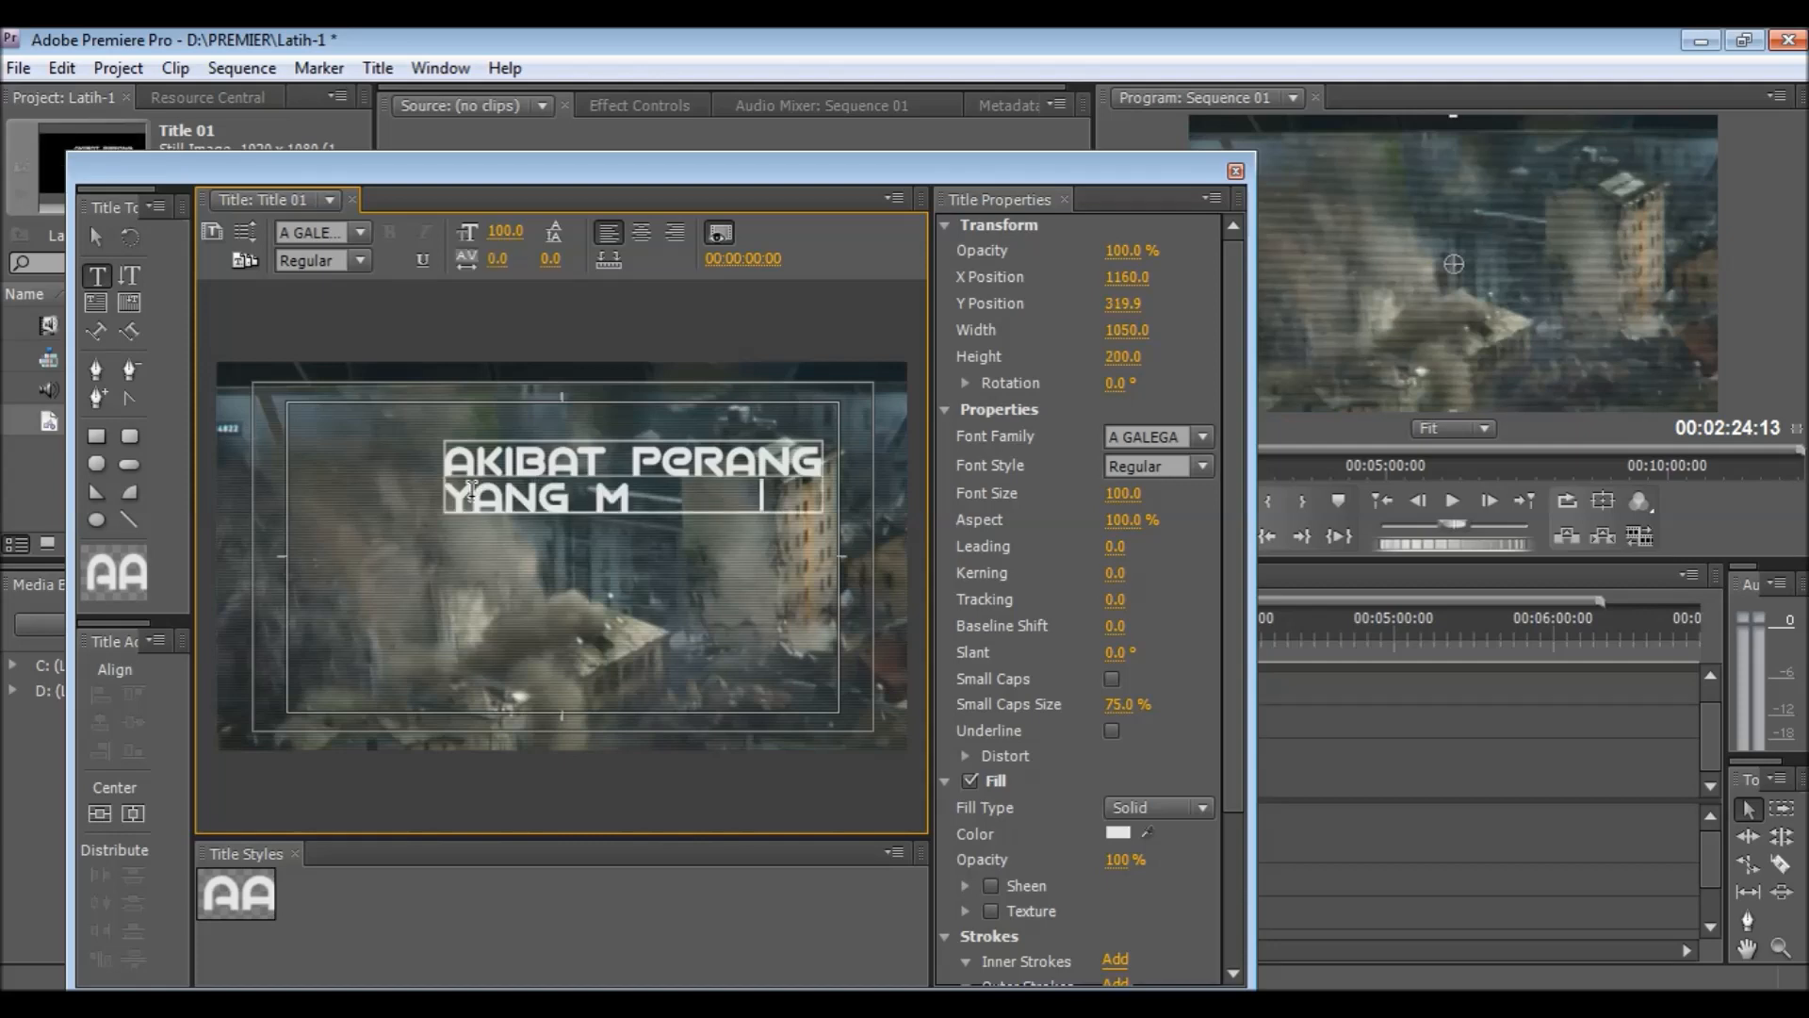
type("ENANG")
key("Return")
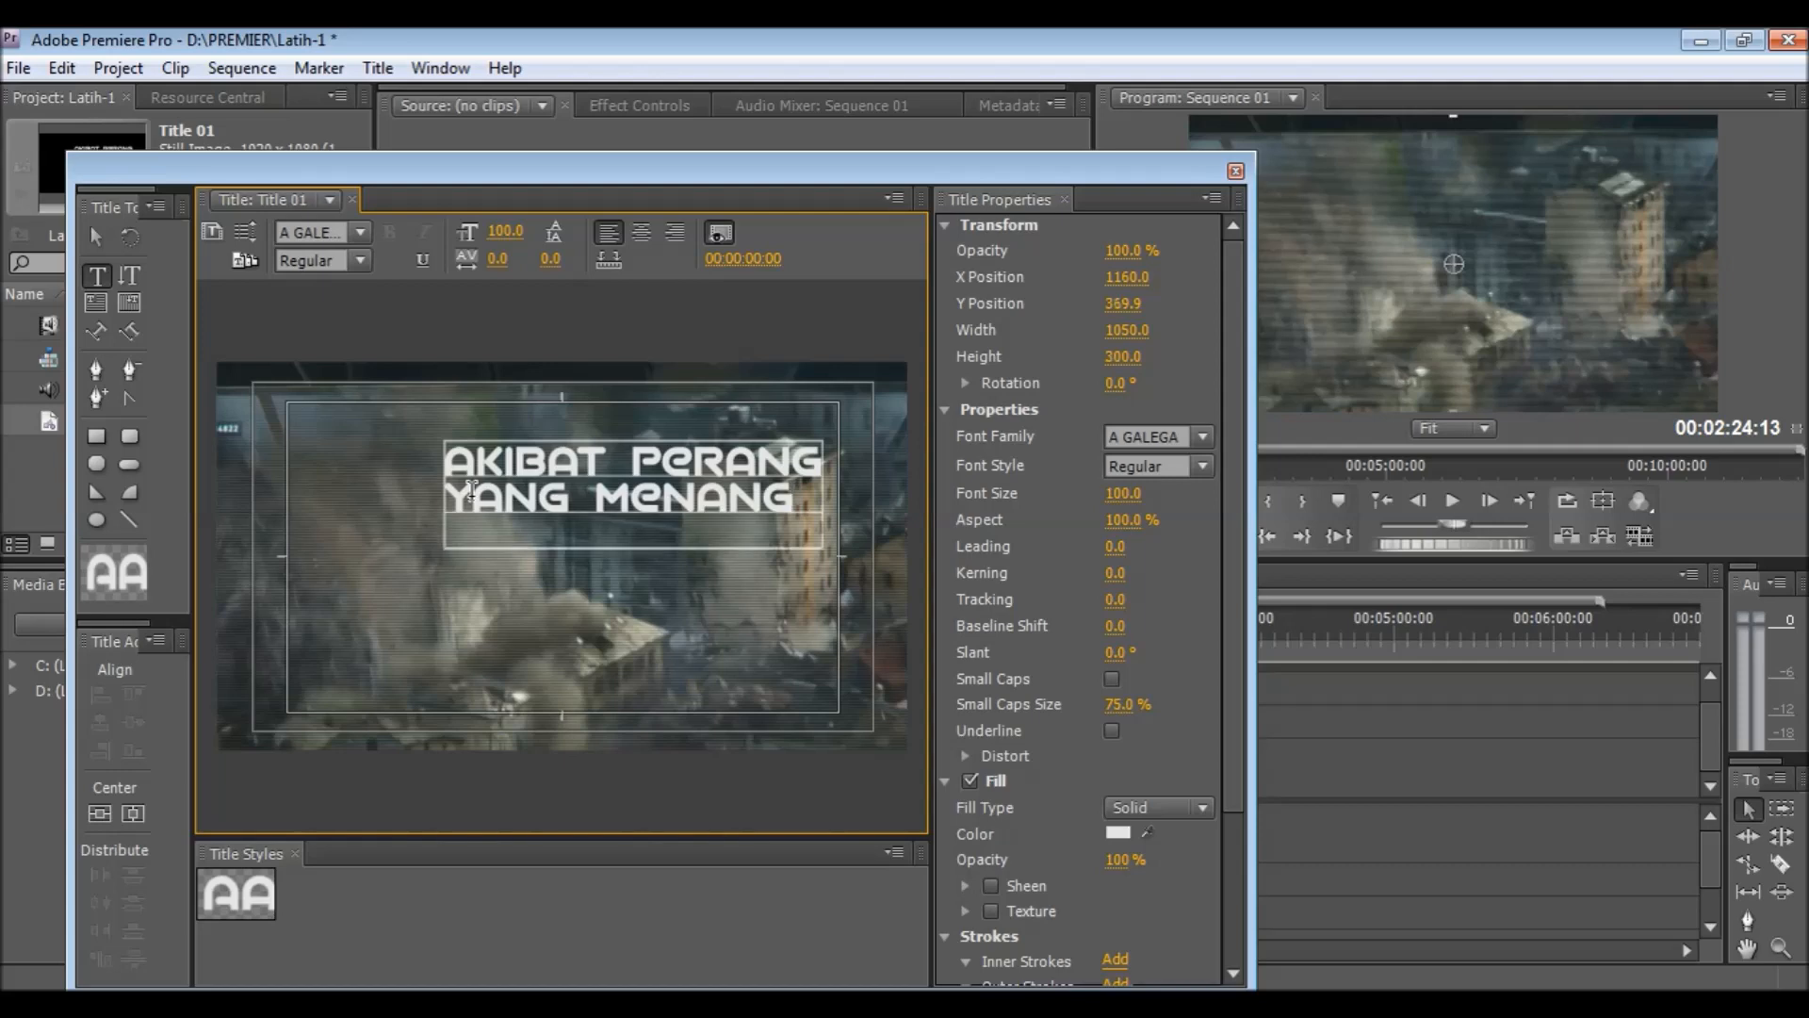
- Add the lines "JADI ARANG", "YANG KALAH" and "JADI ABU" to the title text, and centre-align all lines
type("JADI ARA NG")
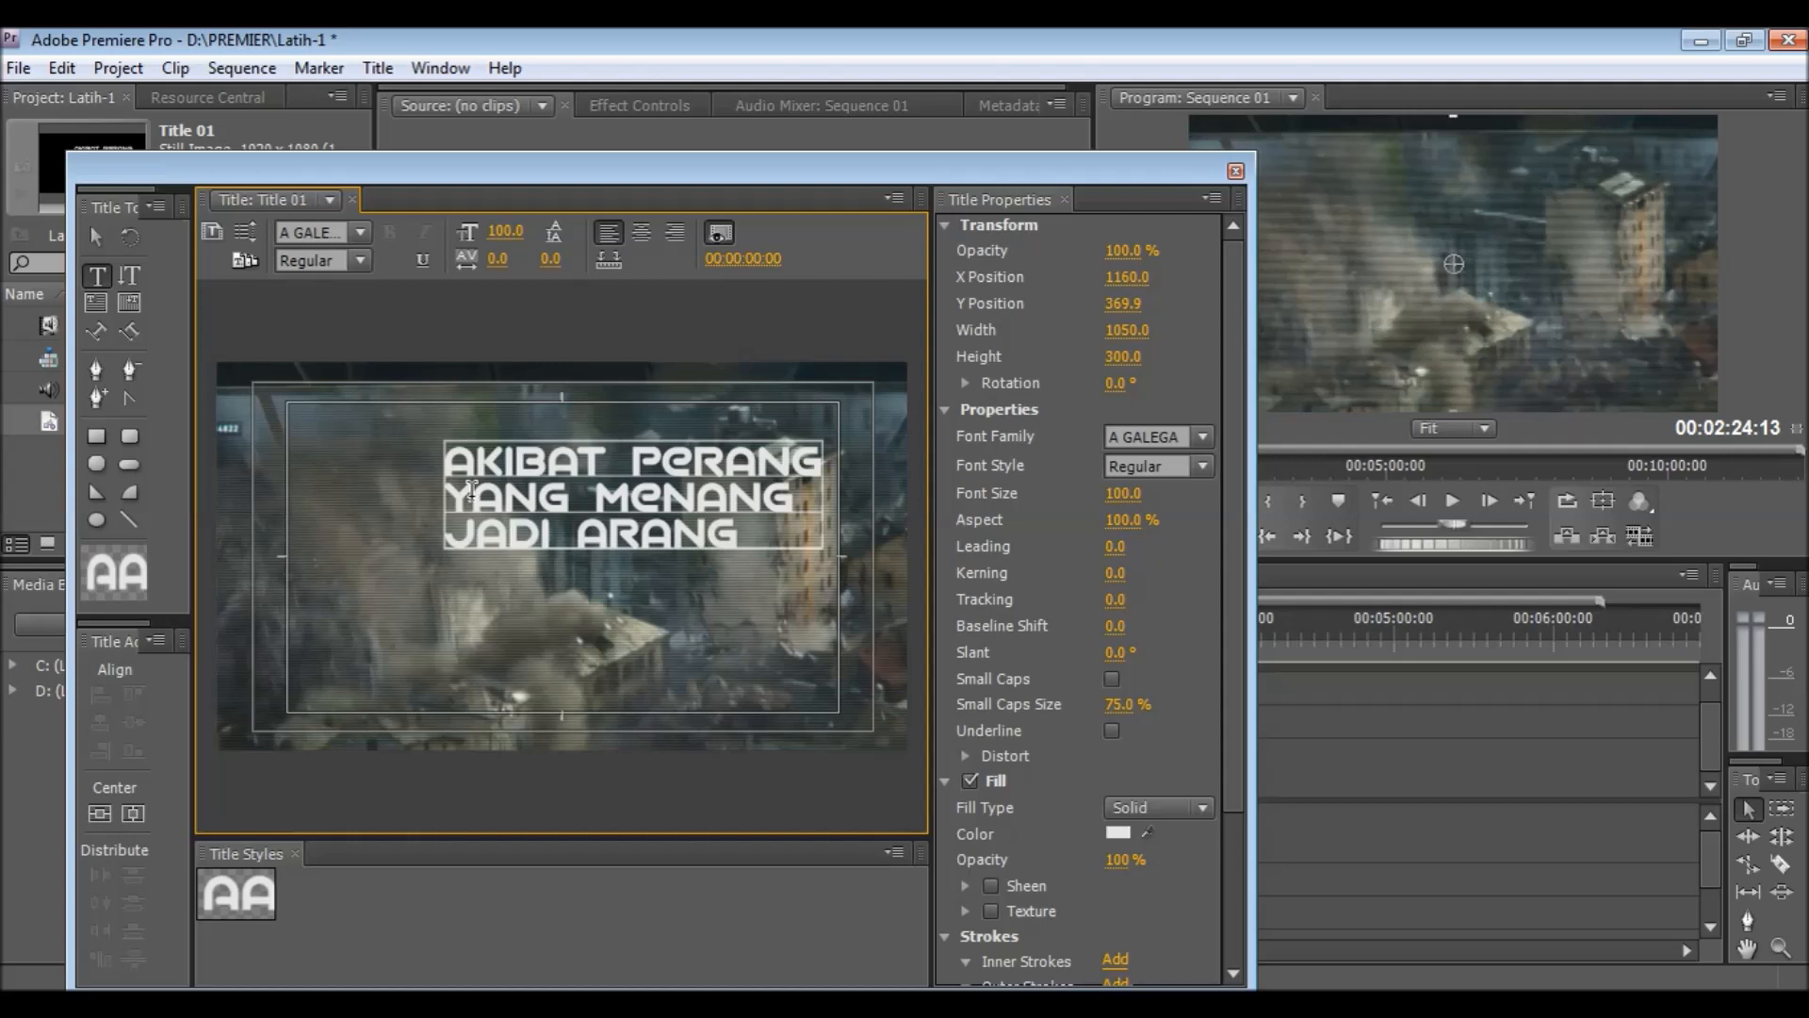
key("Return")
type("Y")
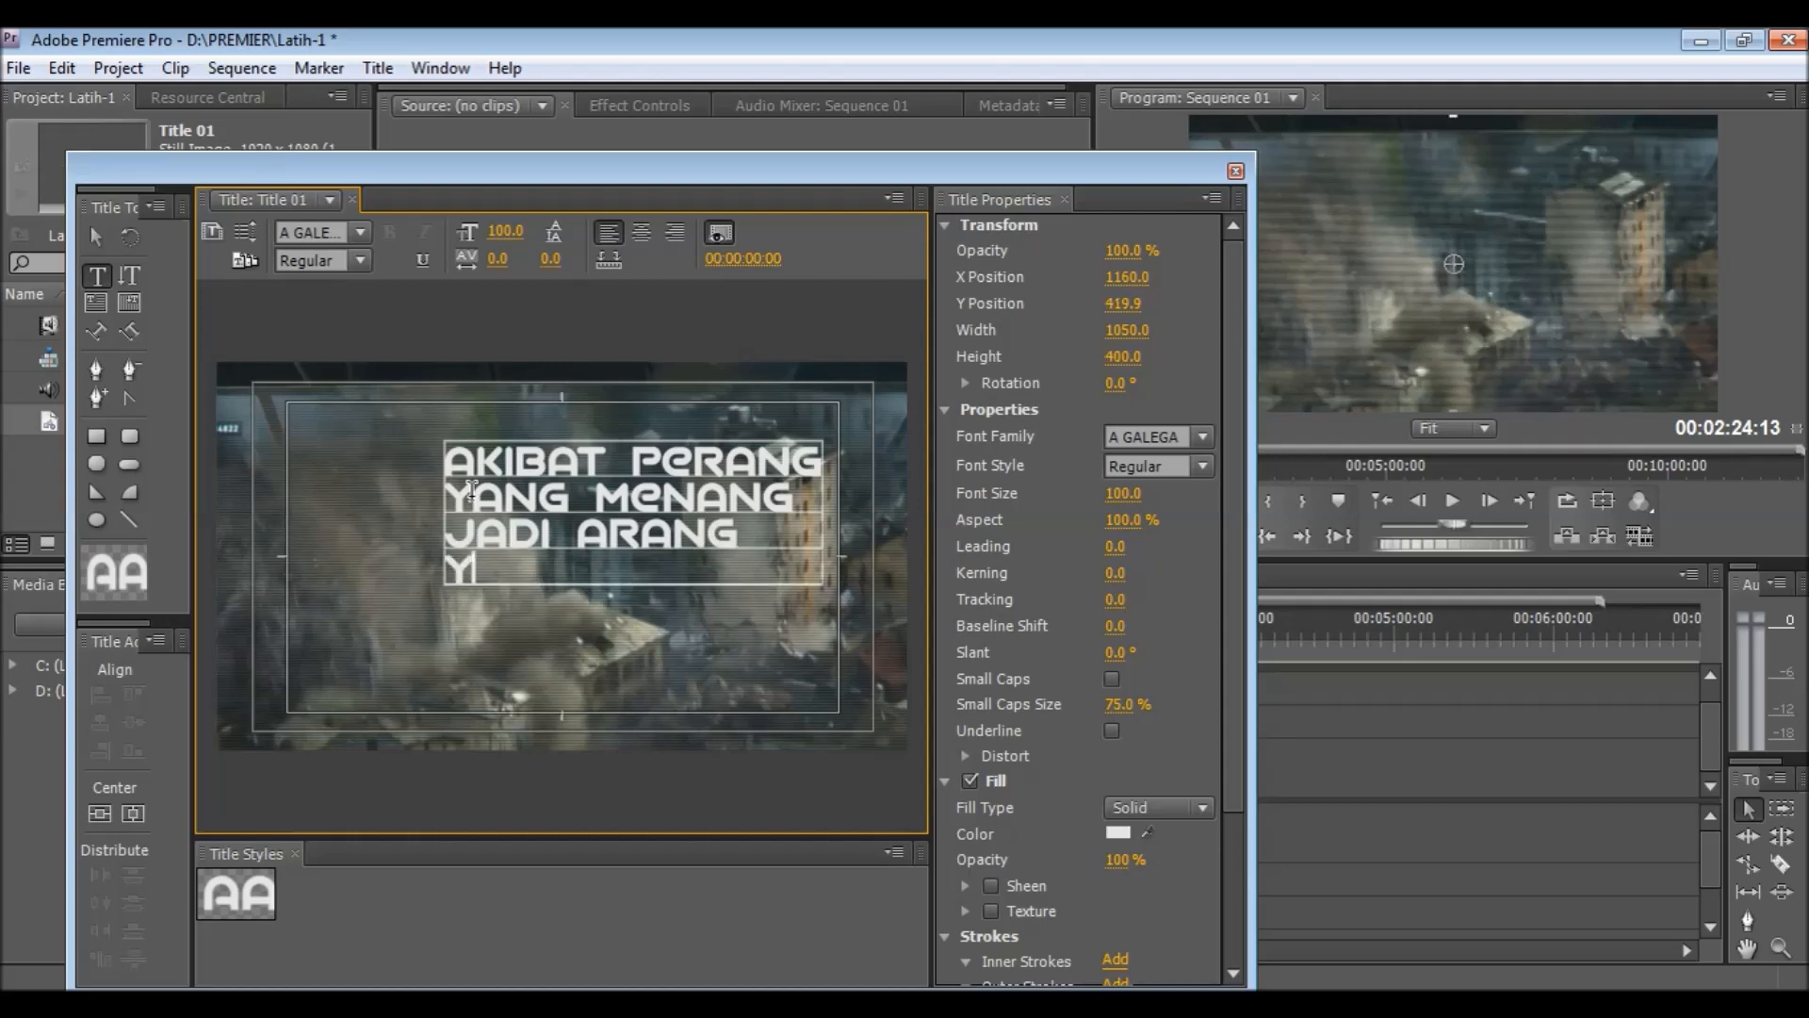
type("ANG KALAH")
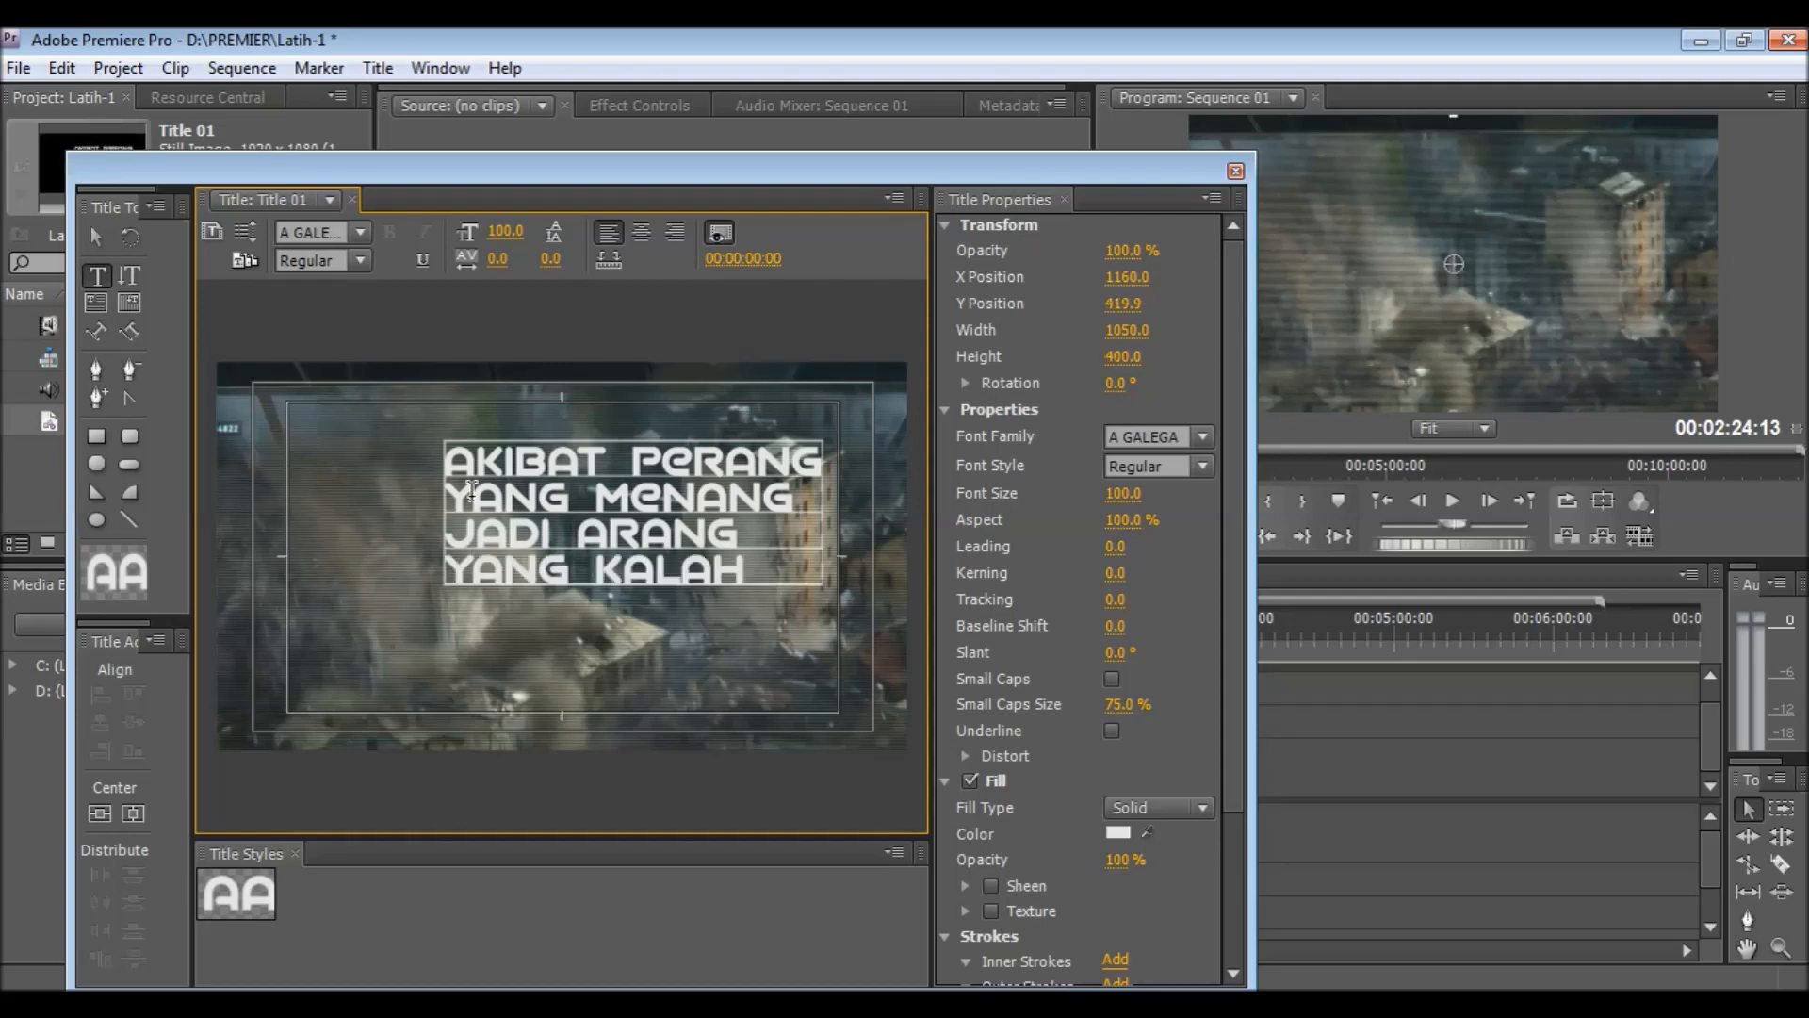
key("Return")
type("J ADI A")
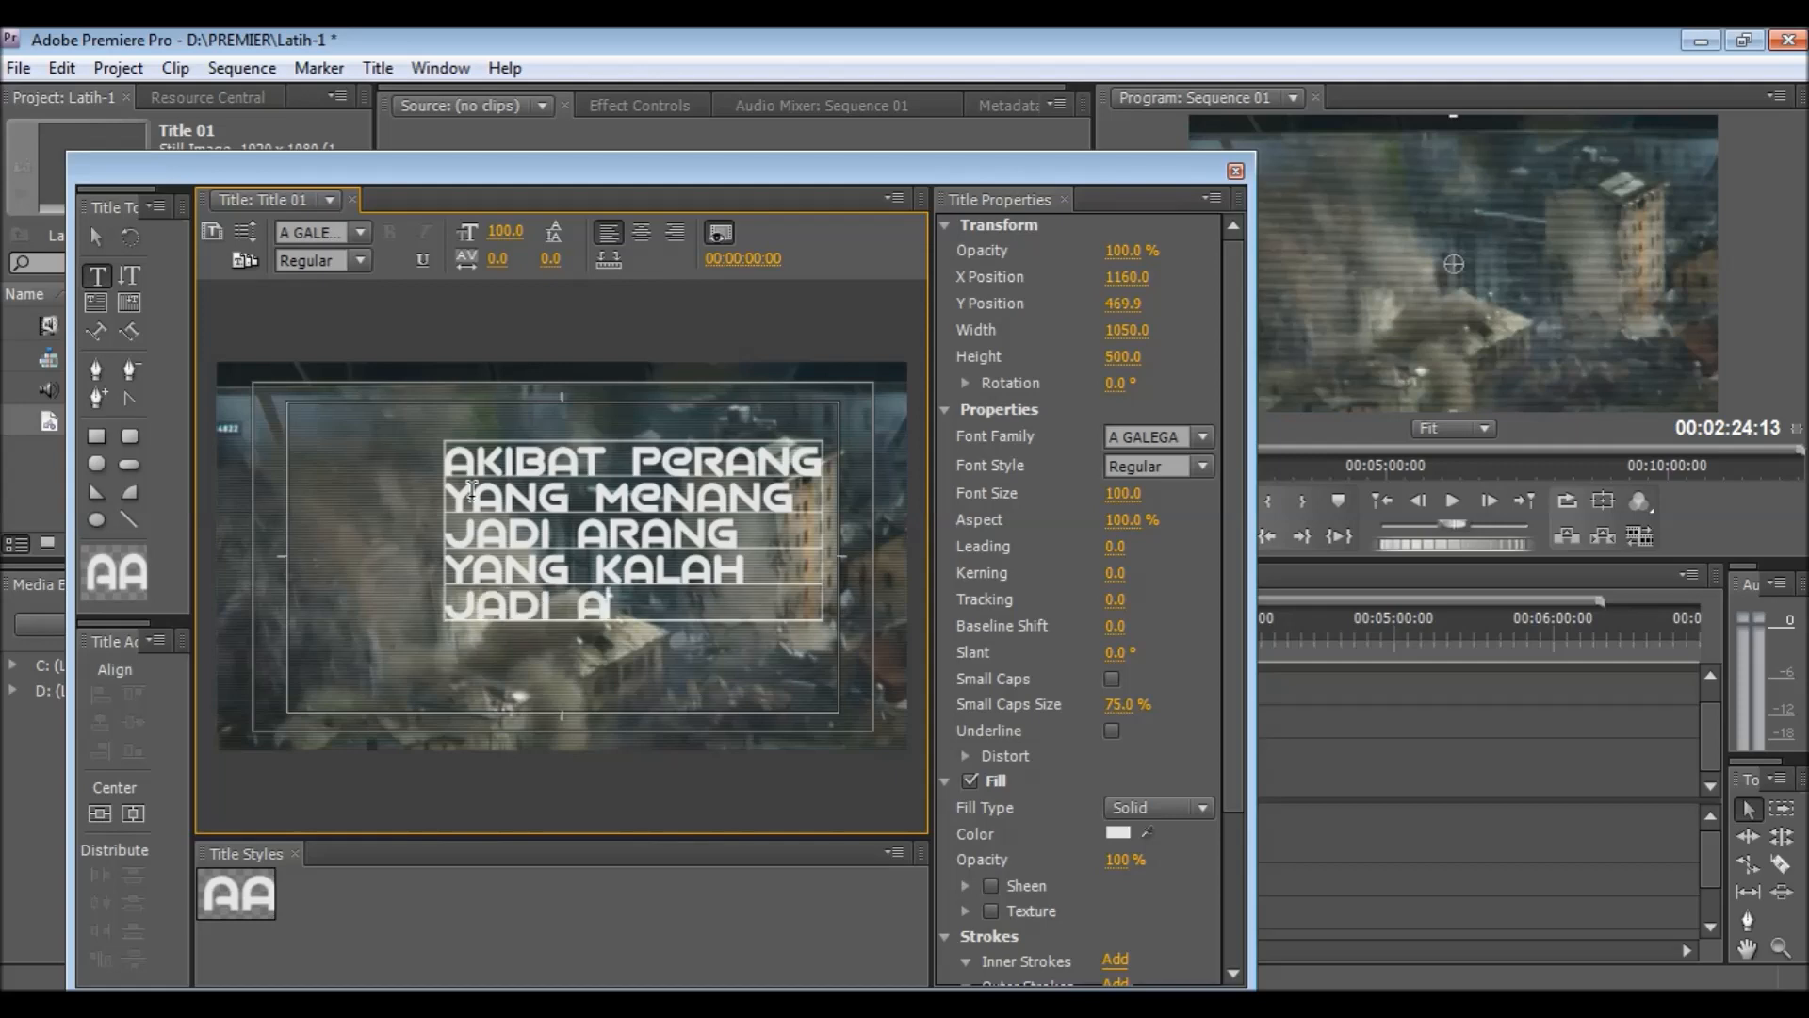
type("BU")
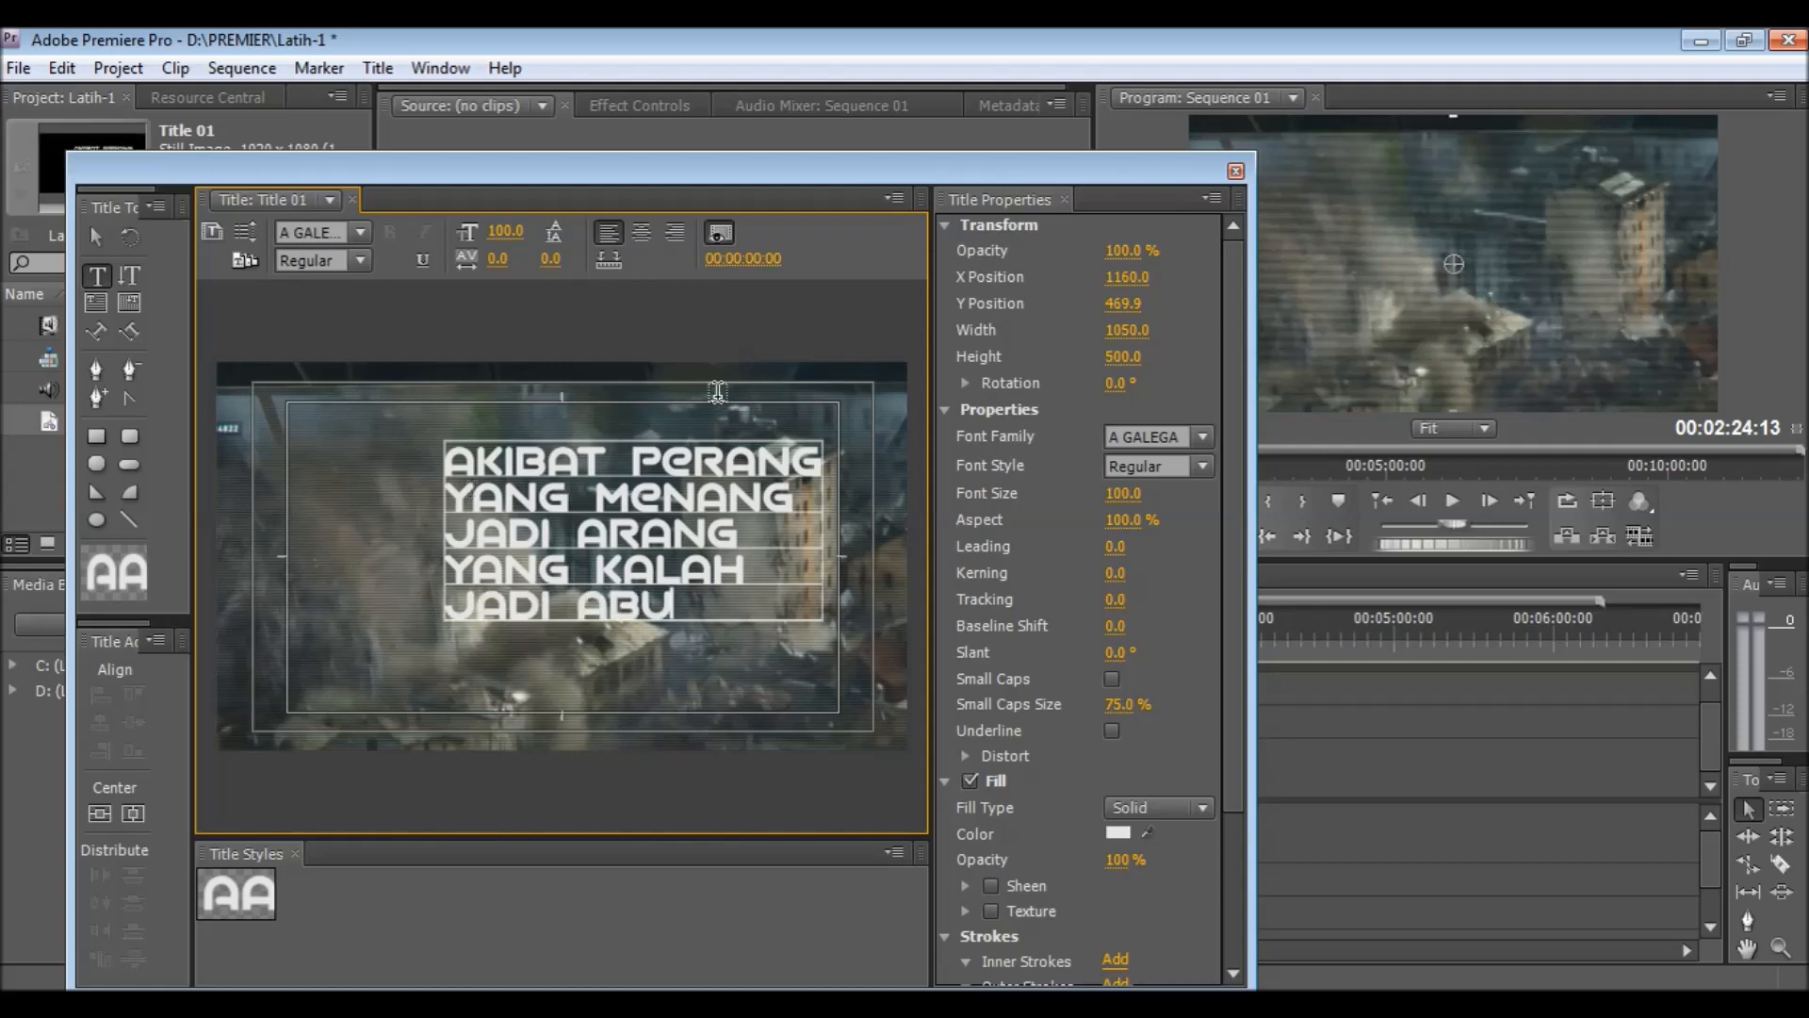
left_click(642, 236)
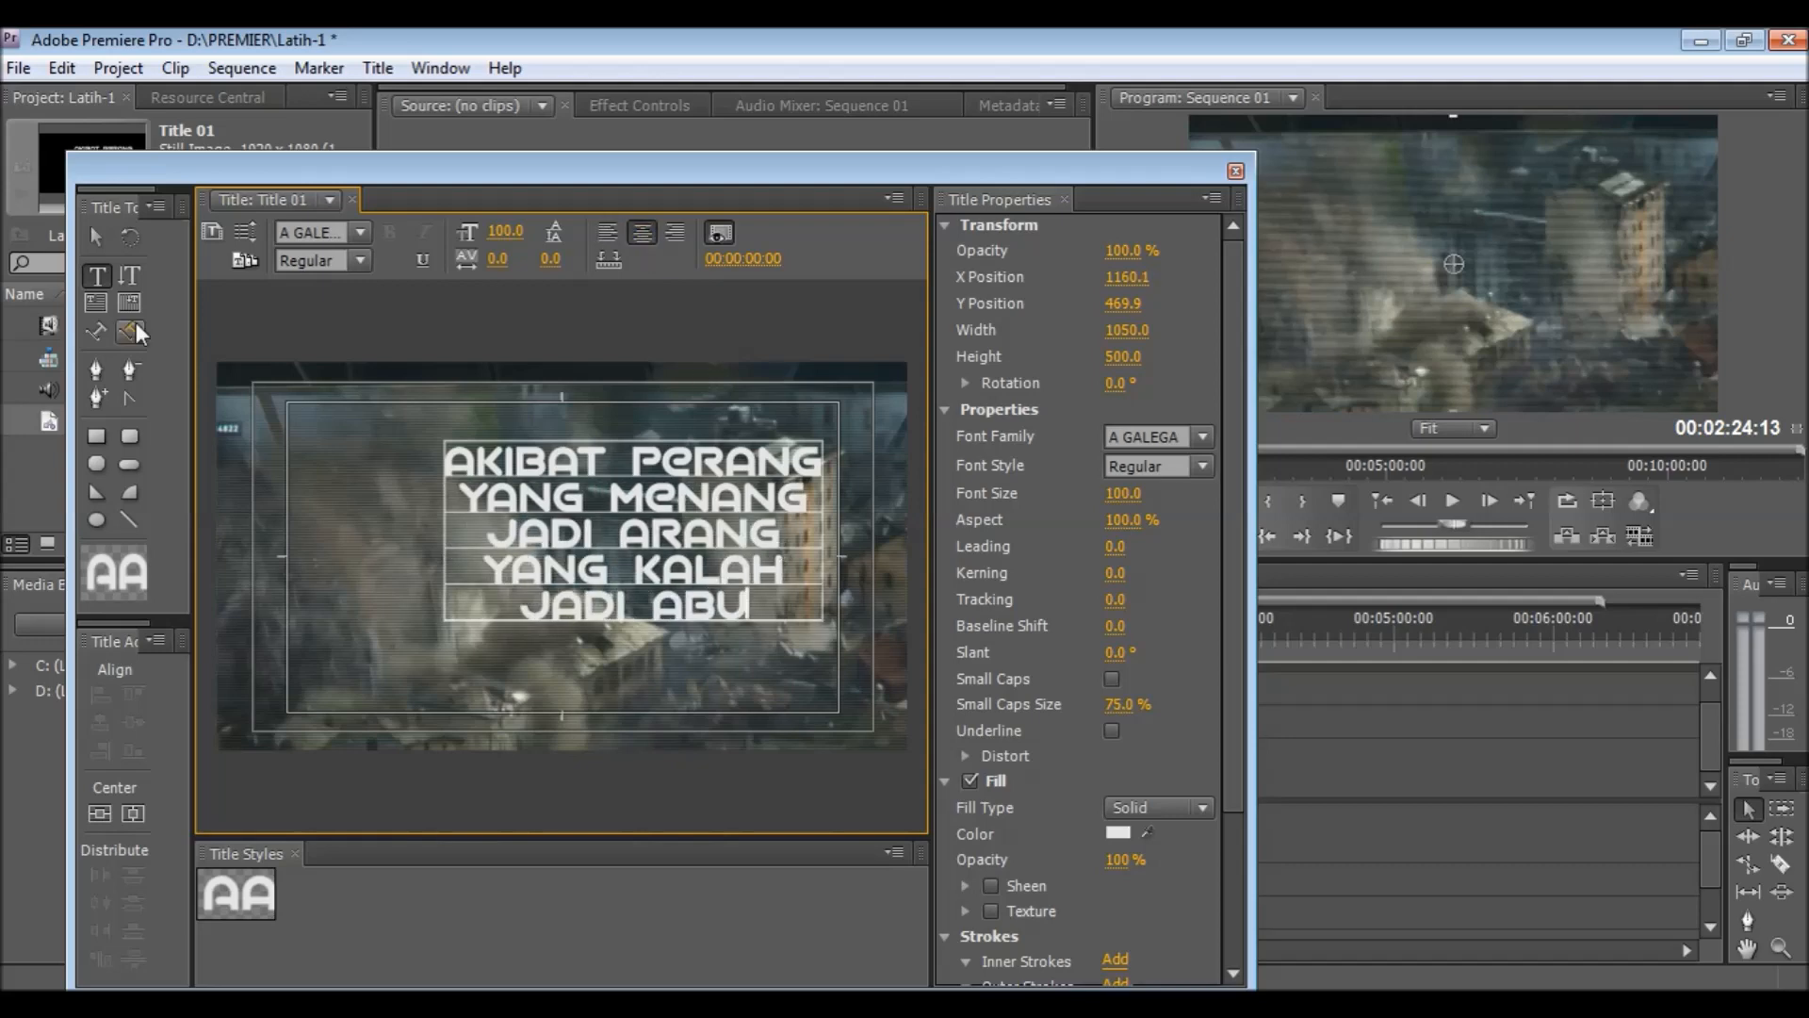
- Scale the title text down to about 836 x 330 and move it to the upper centre, about X 950, Y 264
left_click(97, 238)
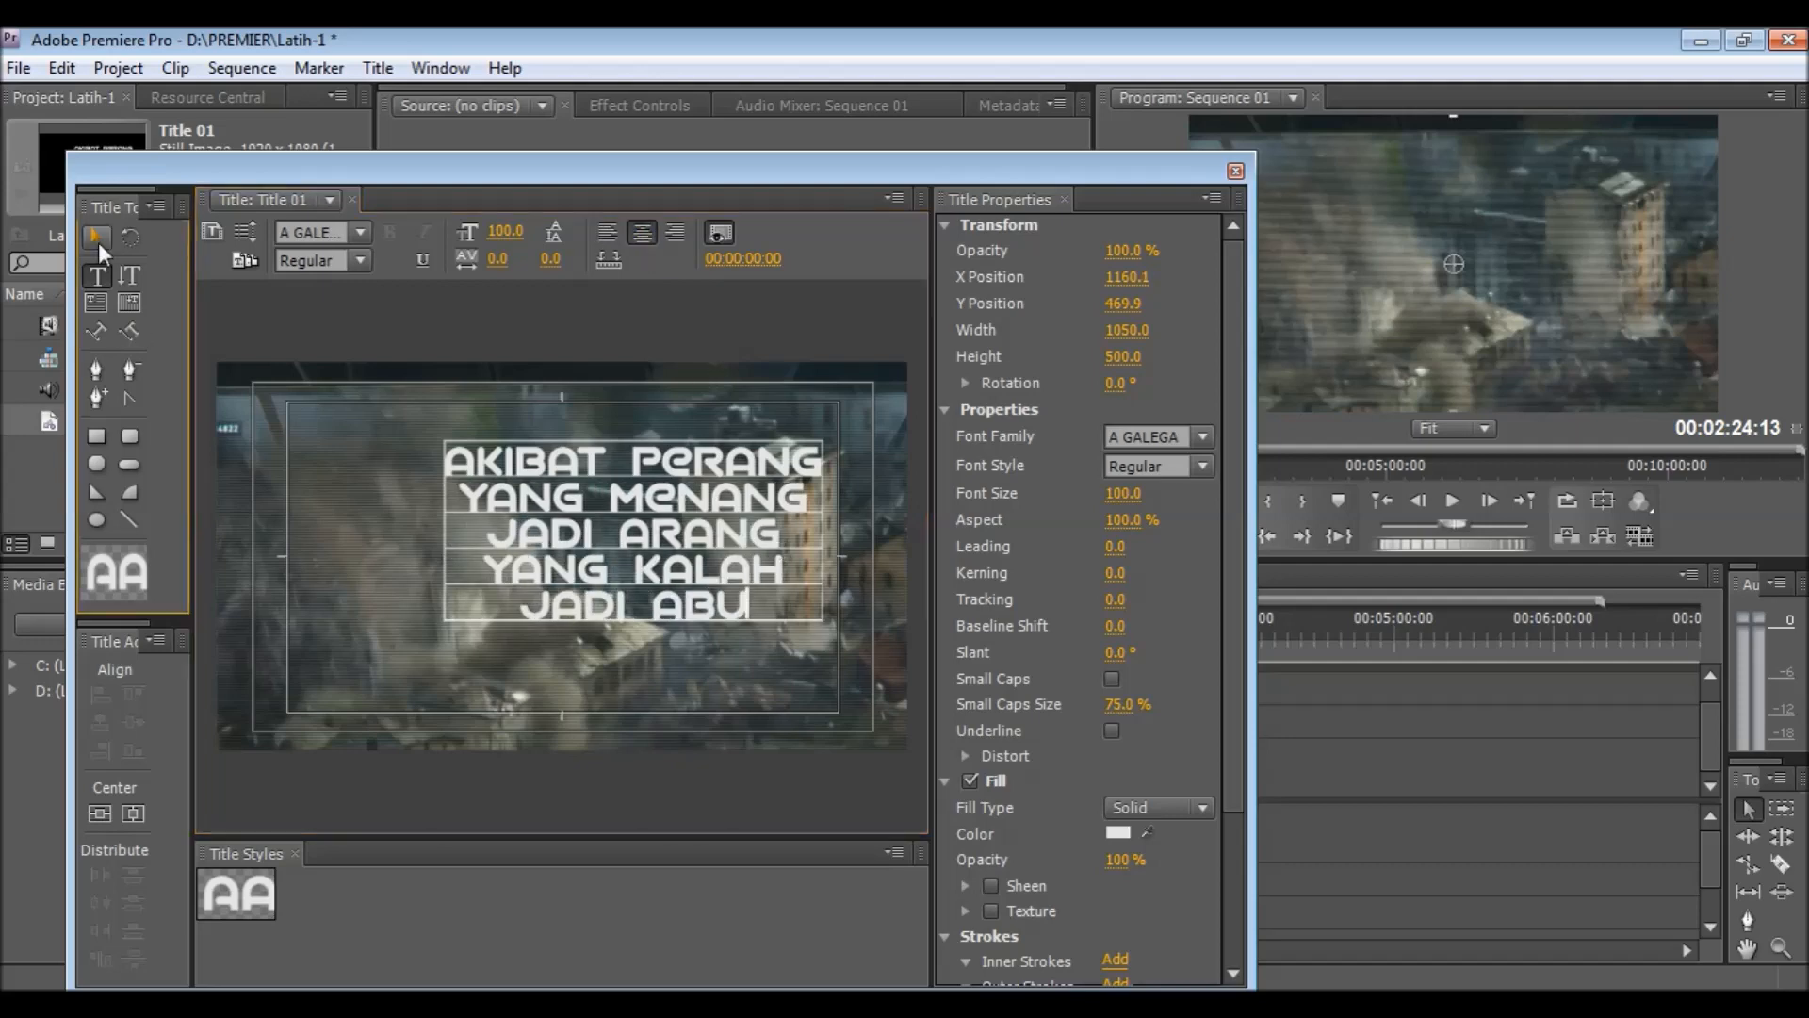
left_click(824, 622)
left_click_drag(825, 622, 749, 564)
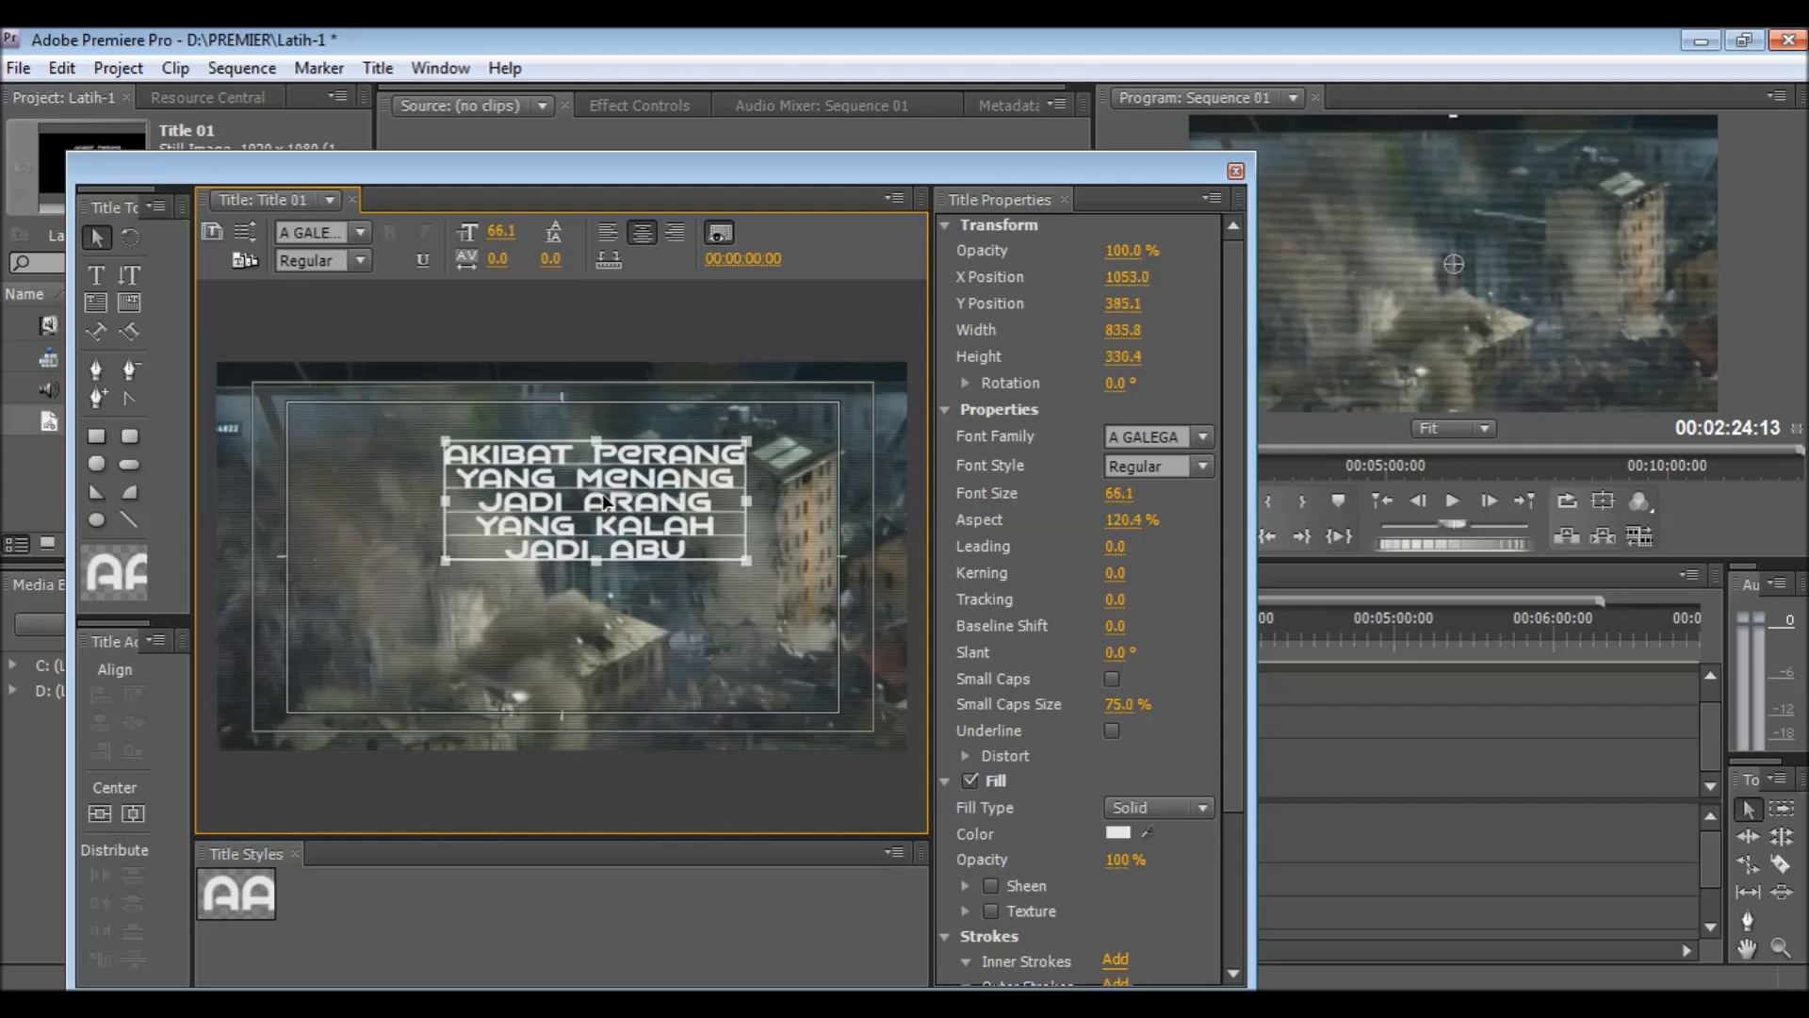
left_click_drag(606, 501, 591, 459)
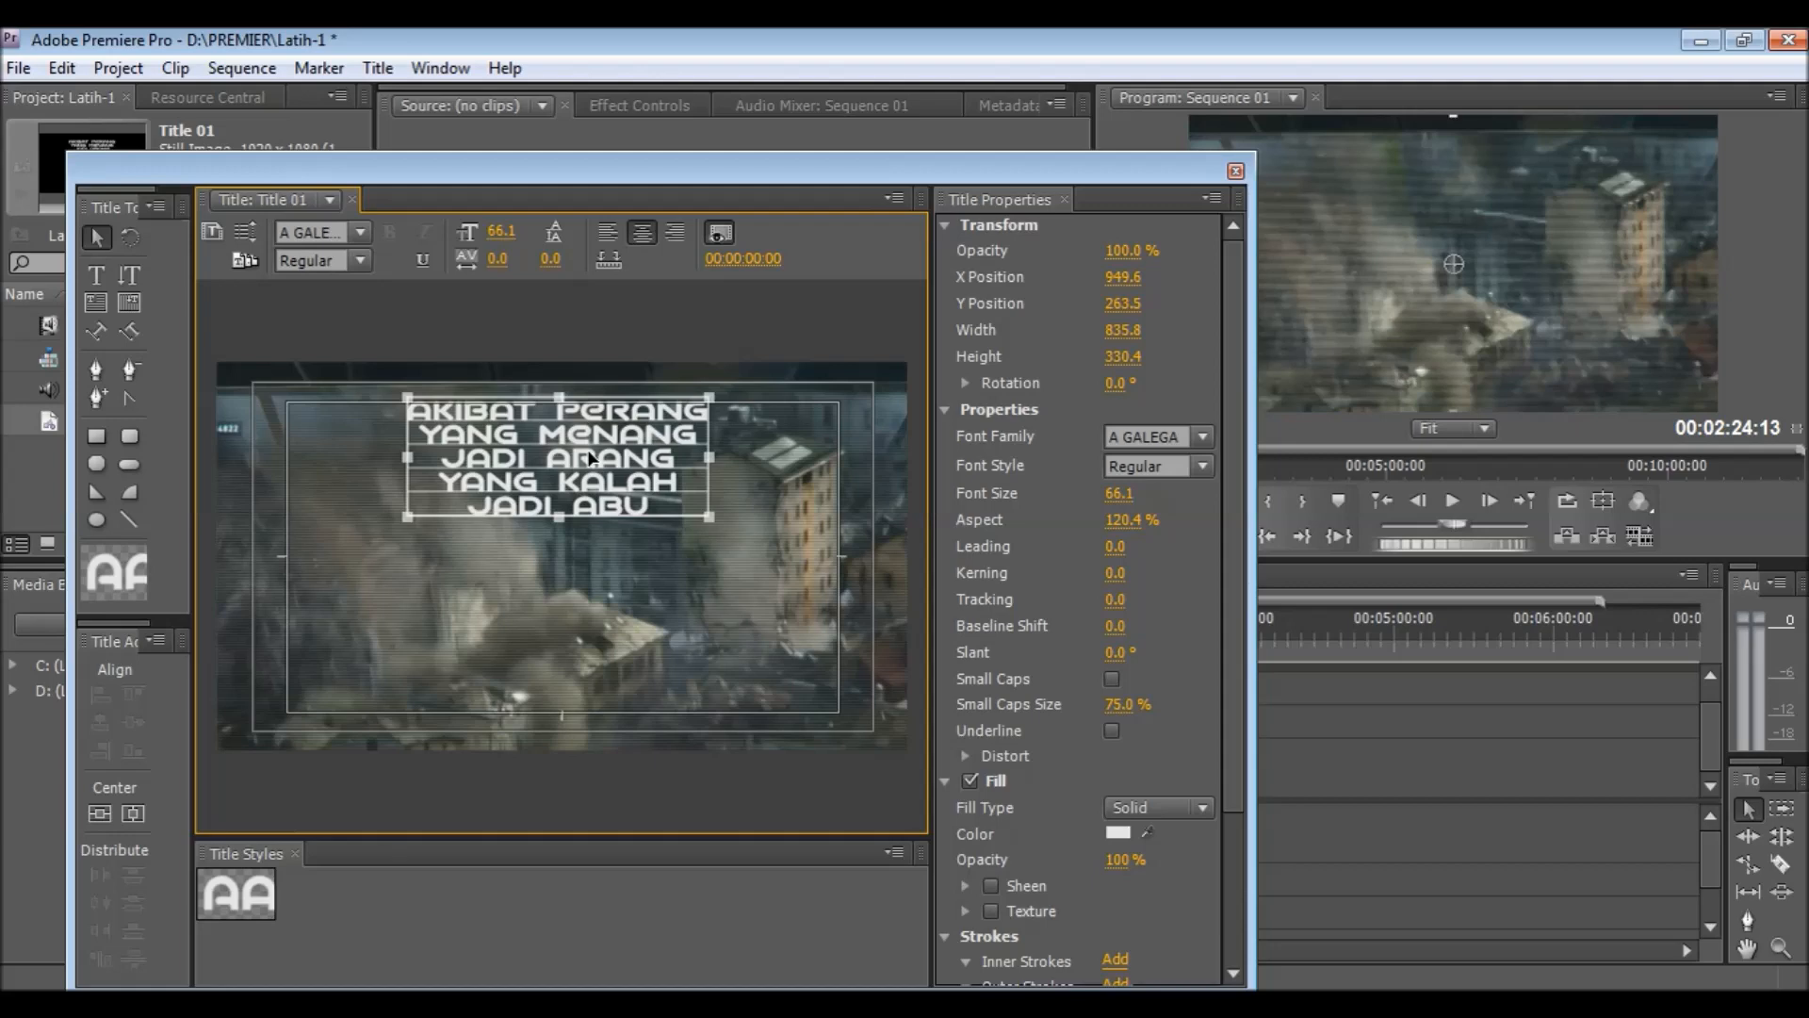
- Nudge the title text up to about Y 256 and close the title editor
key("Up")
key("Up")
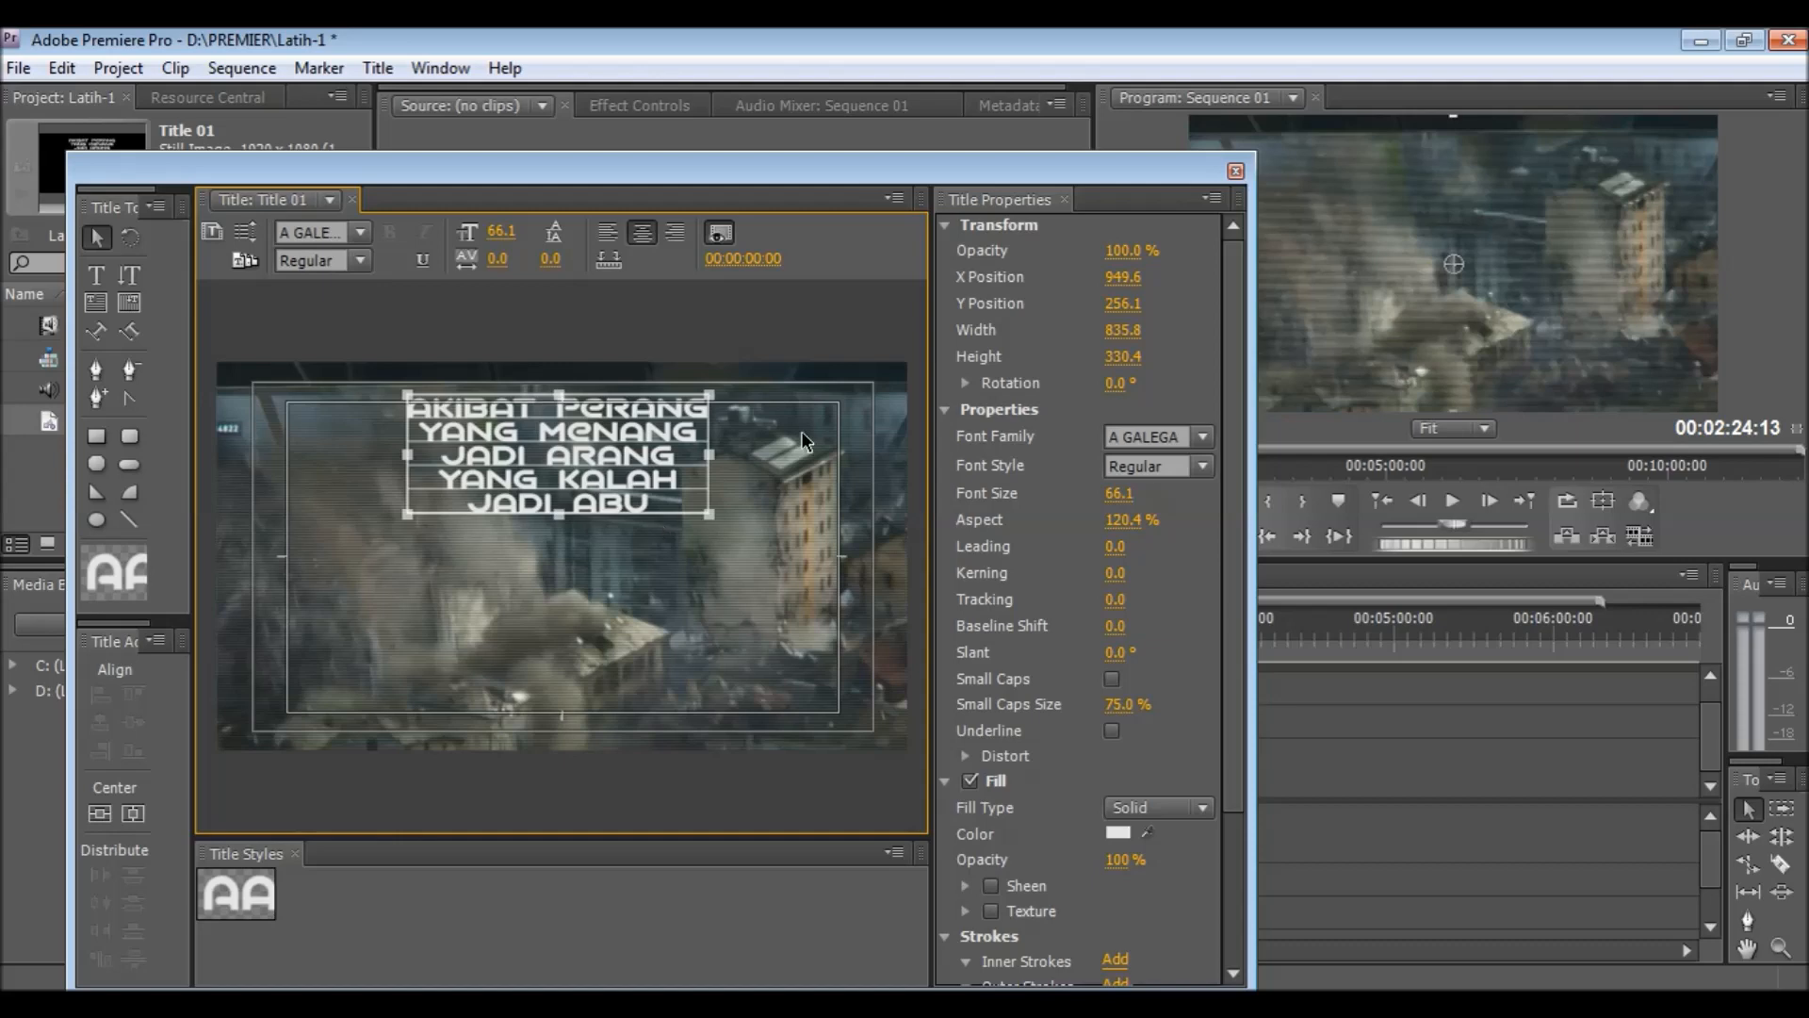
left_click(1234, 170)
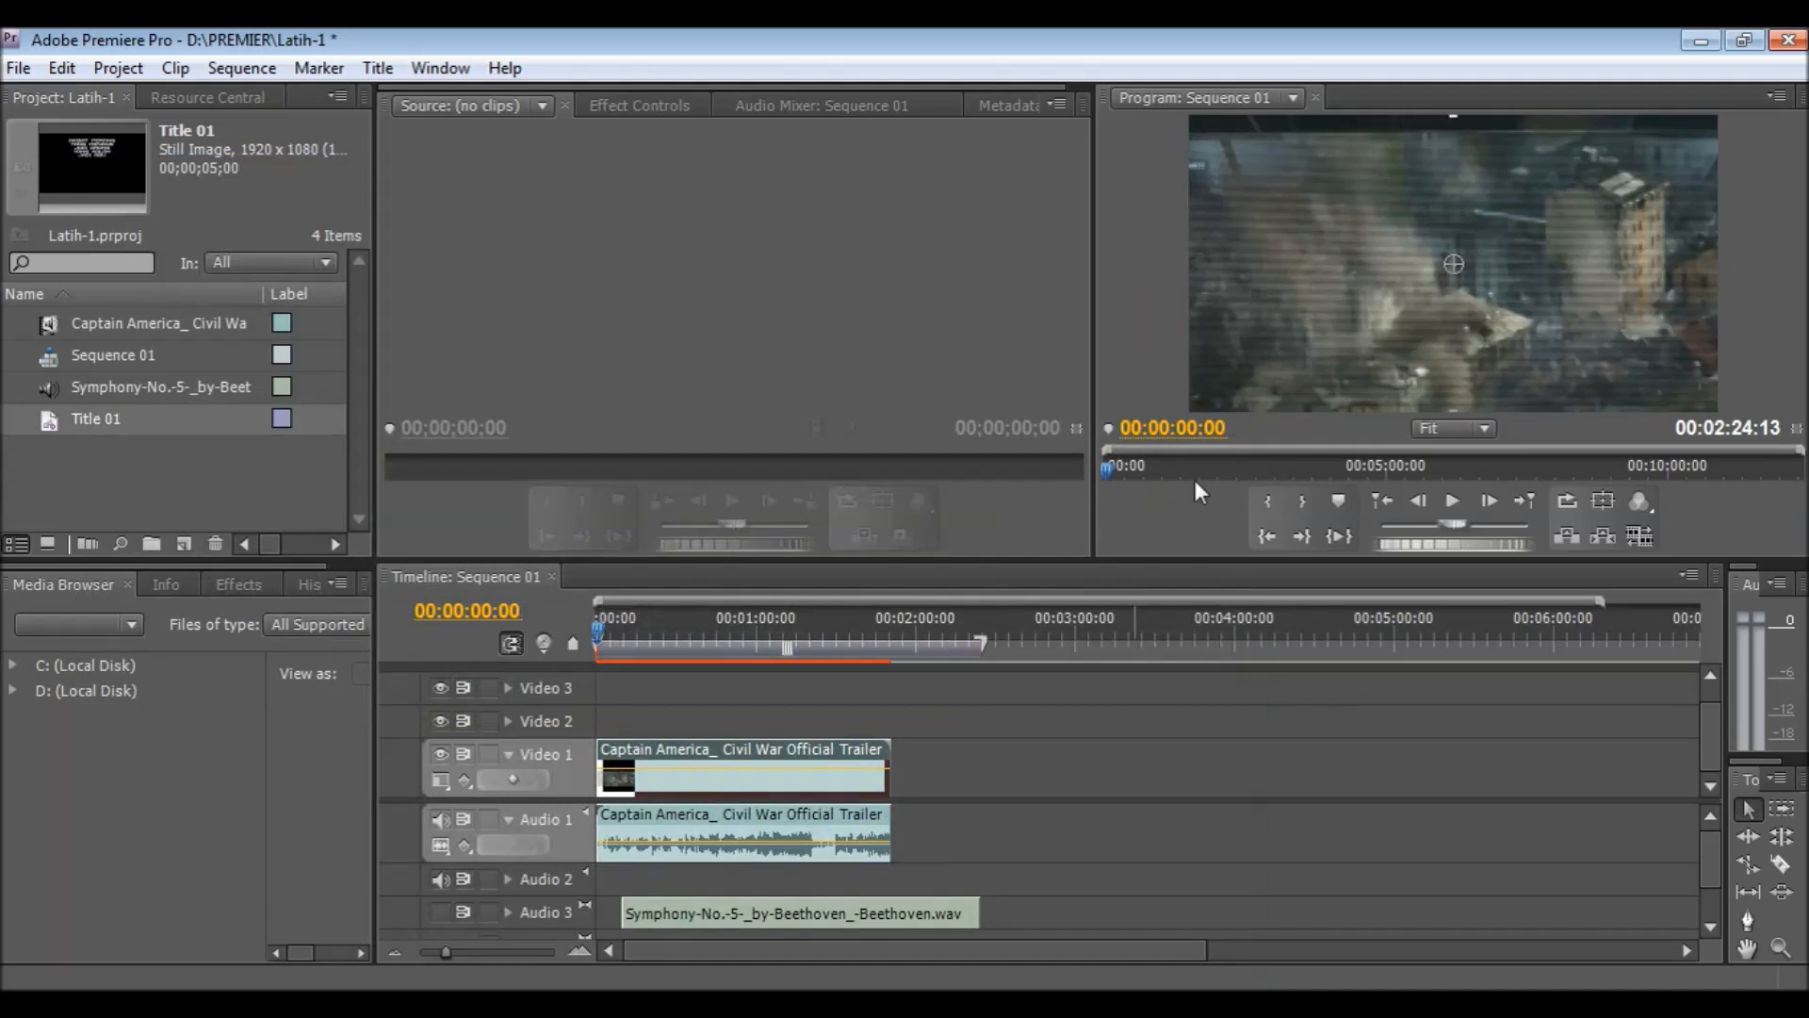
- Place Title 01 on the Video 2 track at the start of the sequence
left_click(48, 420)
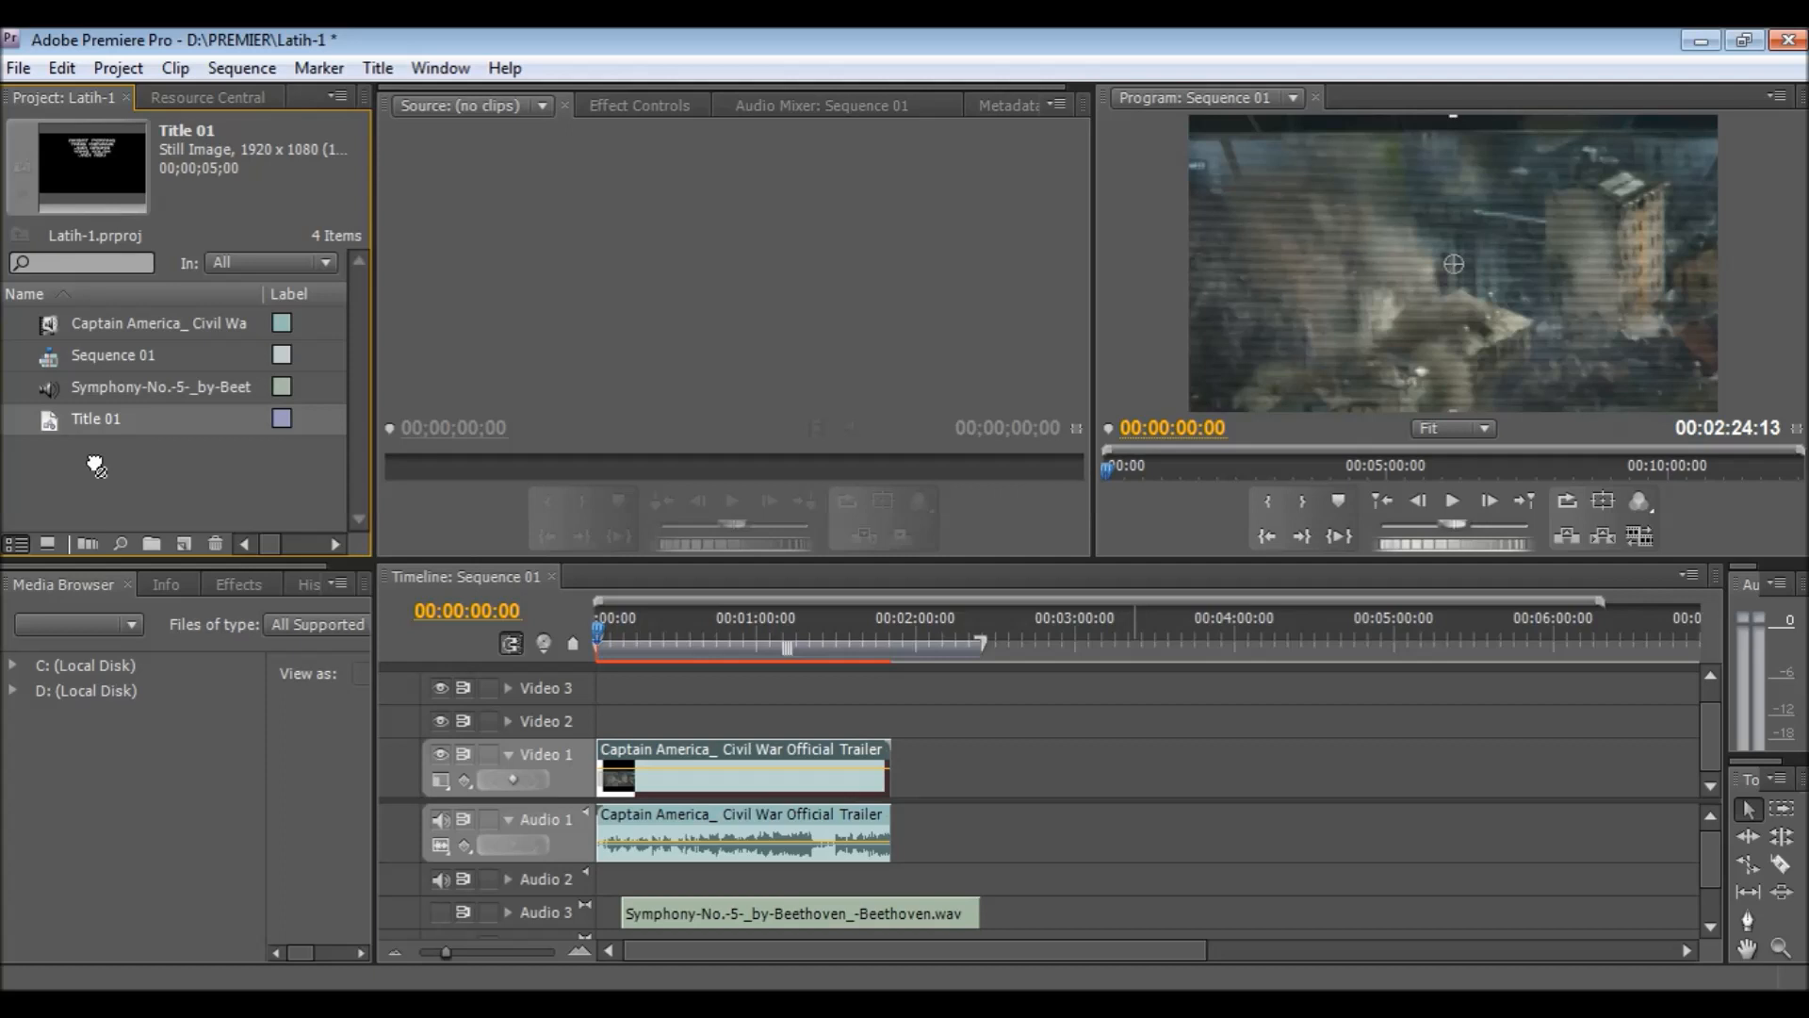
left_click_drag(439, 649, 617, 731)
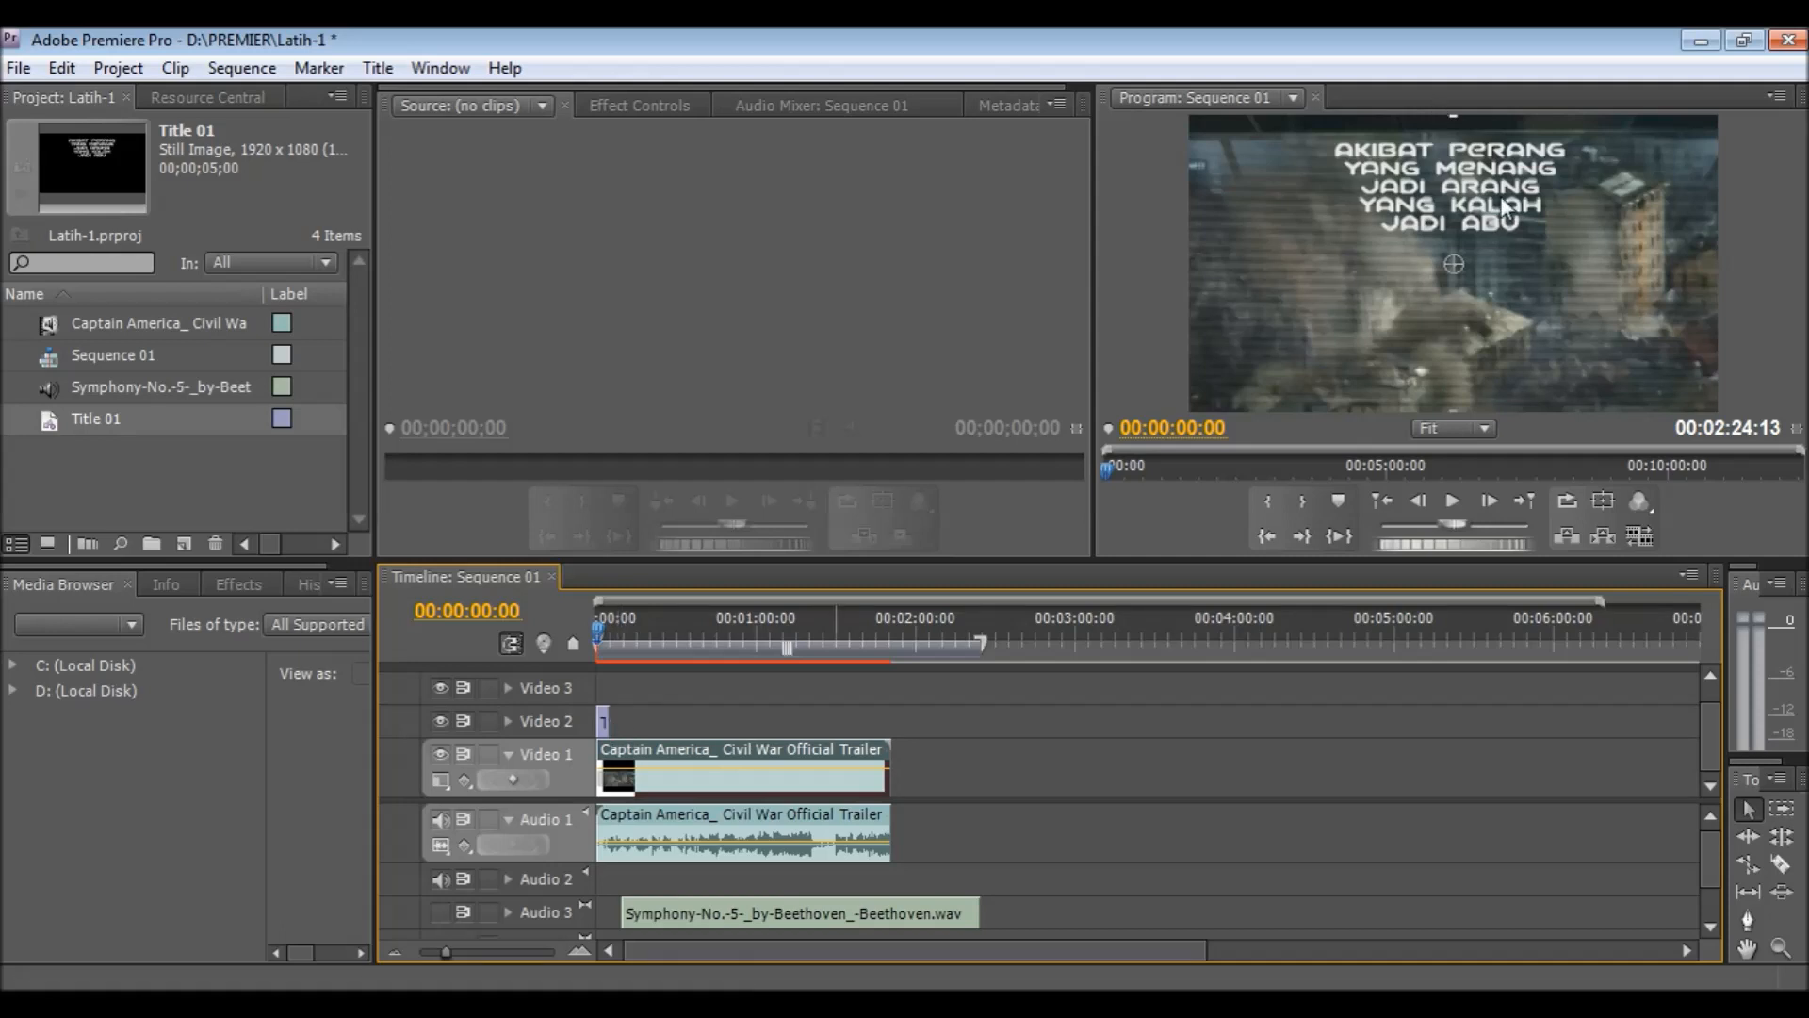
- Try extending Title 01 on Video 2 to the end of the Beethoven music, preview it, and undo the extension
left_click_drag(610, 718, 983, 736)
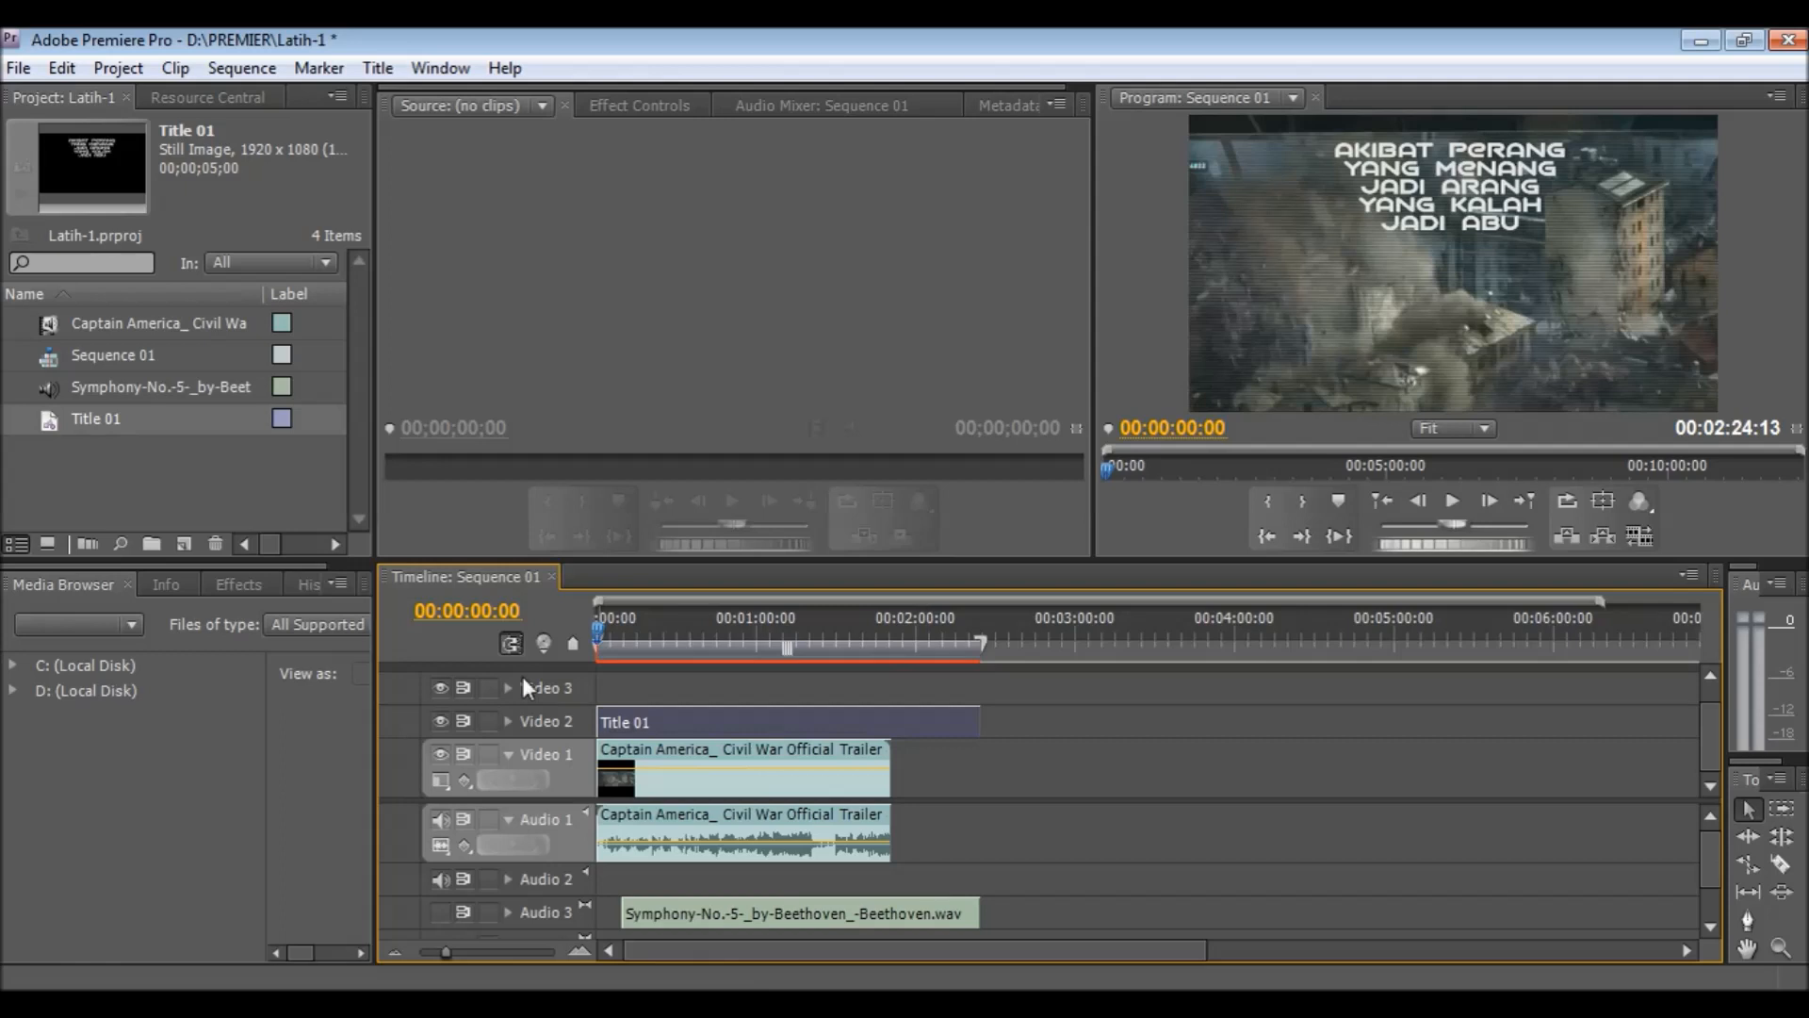
left_click_drag(599, 635, 645, 665)
key("Home")
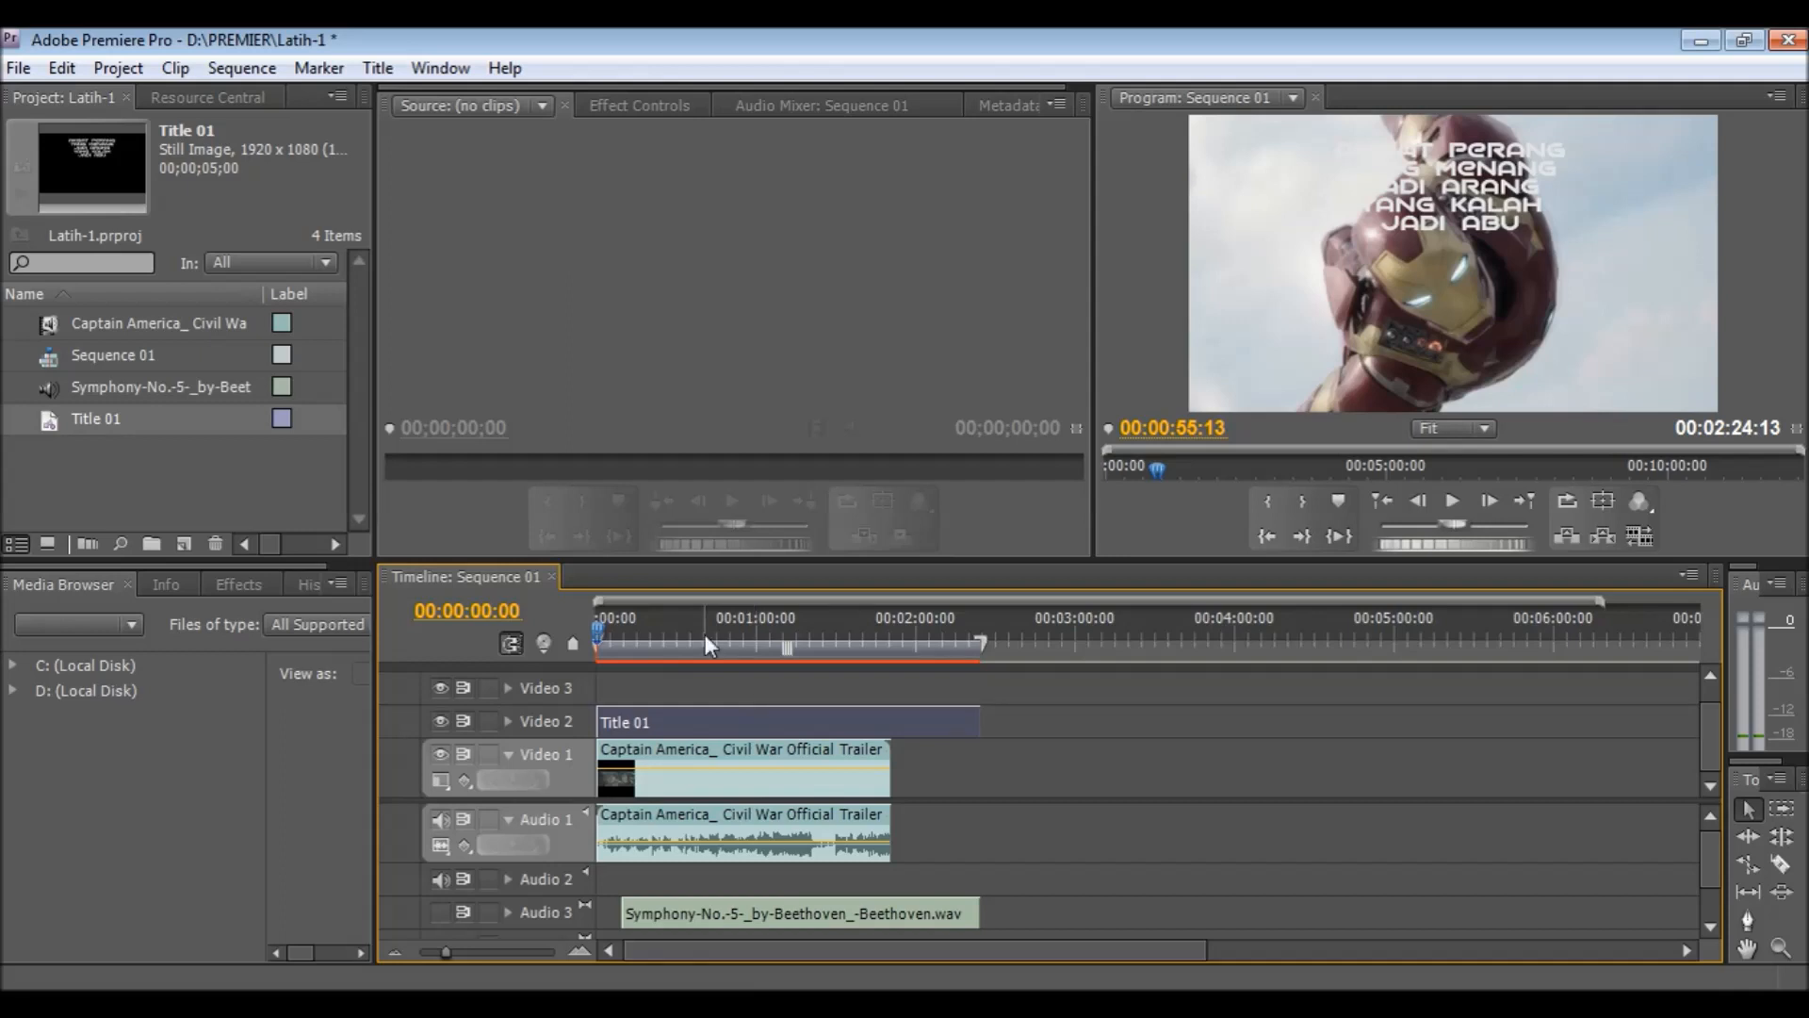
key("ctrl+z")
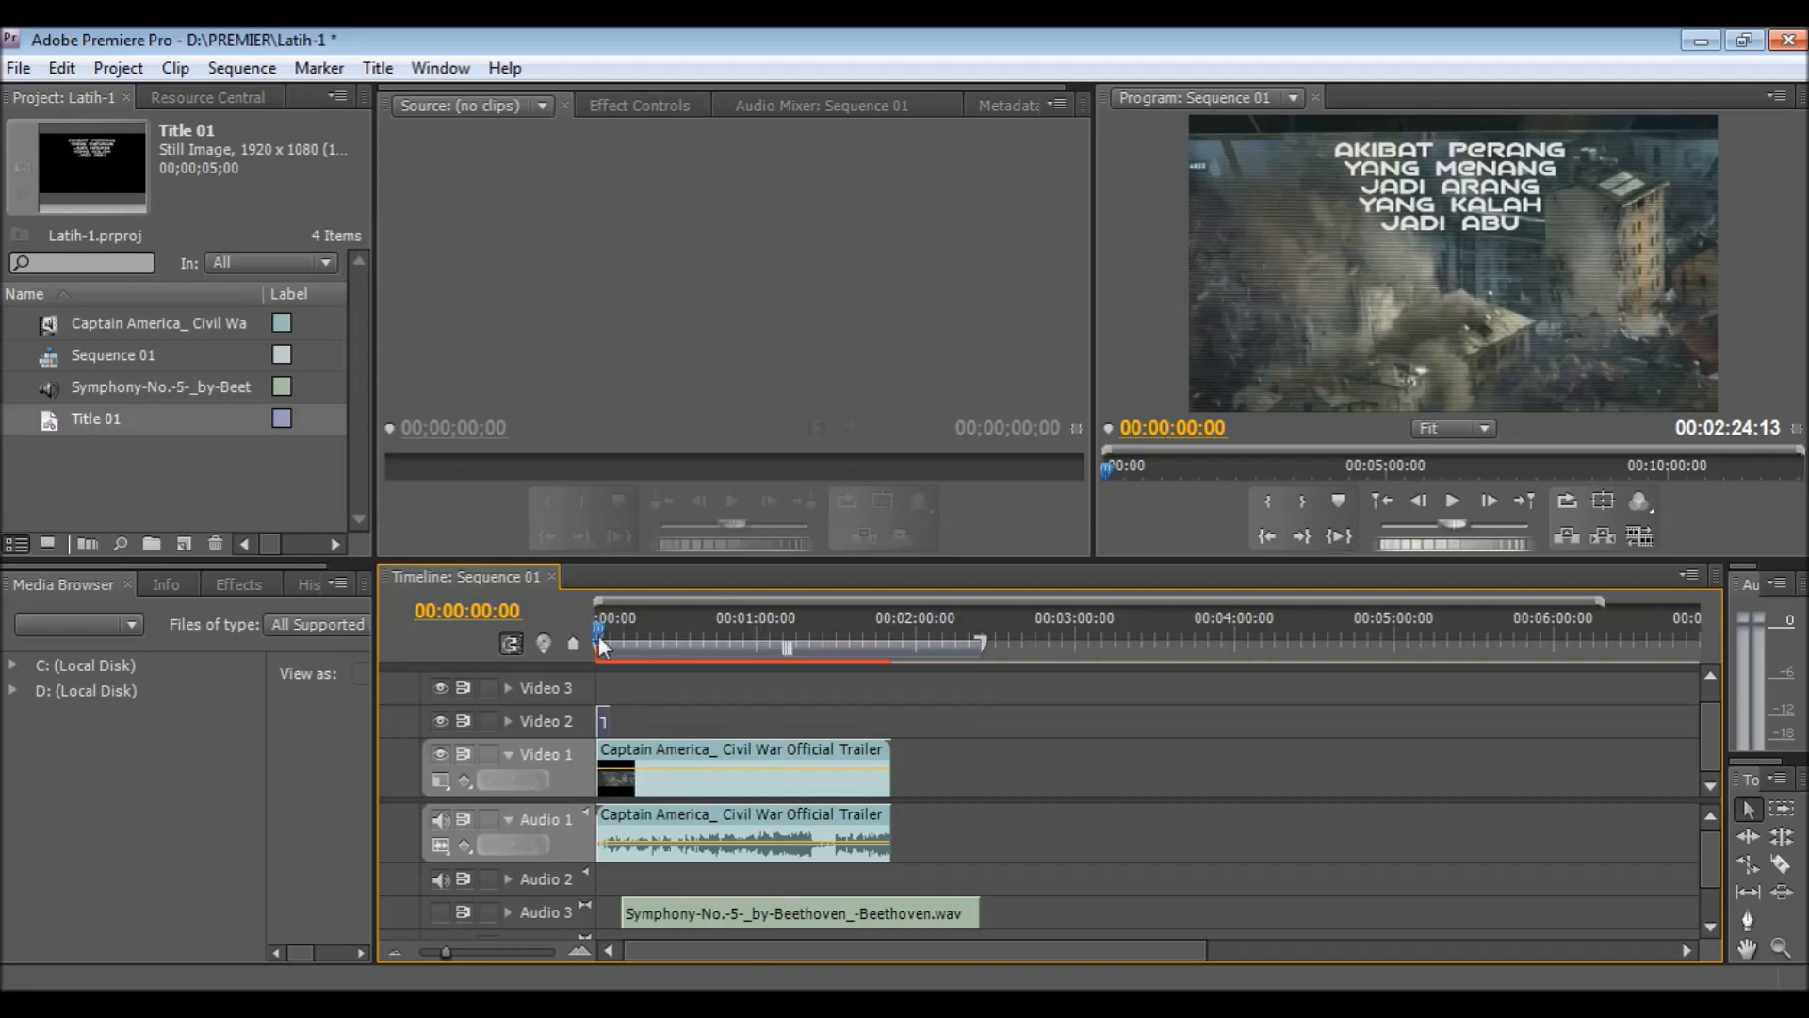
- Split the Title 01 clip on Video 2 at 00:00:00:04, where the explosion shot ends
mouse_move(601, 645)
left_mouse_down()
mouse_move(622, 650)
mouse_move(597, 646)
left_mouse_up()
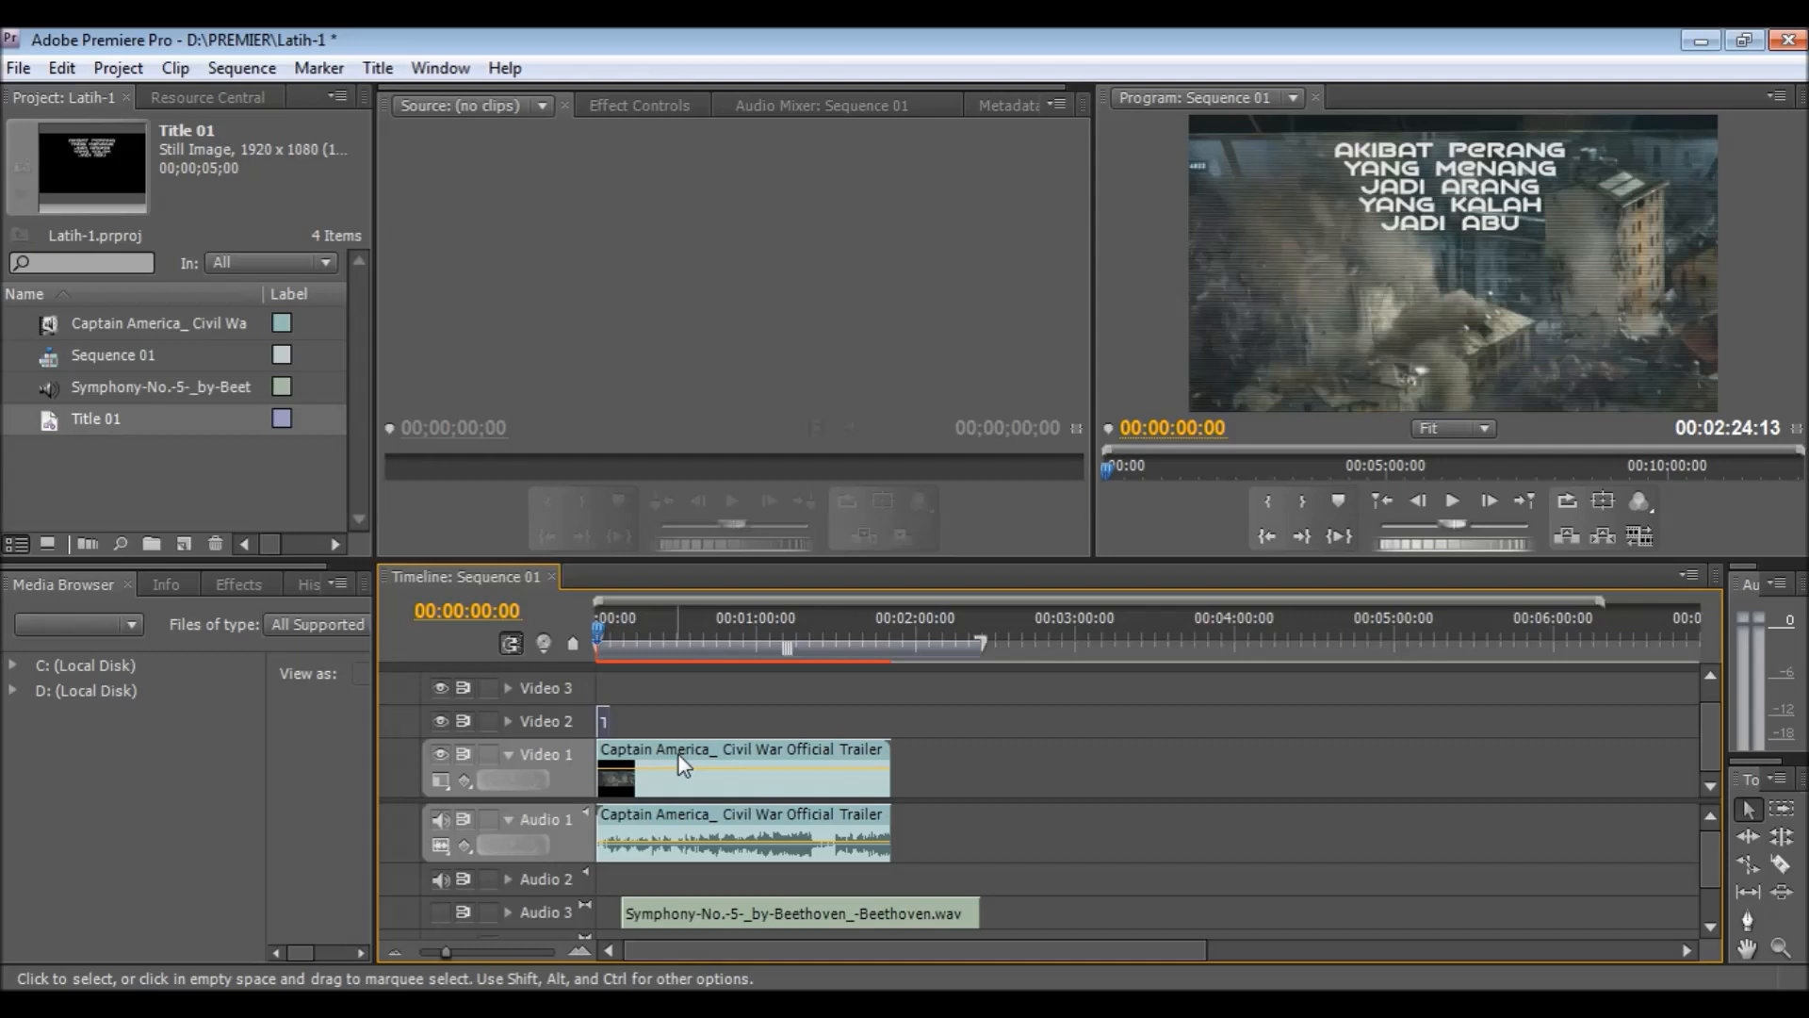
key("equal")
key("equal")
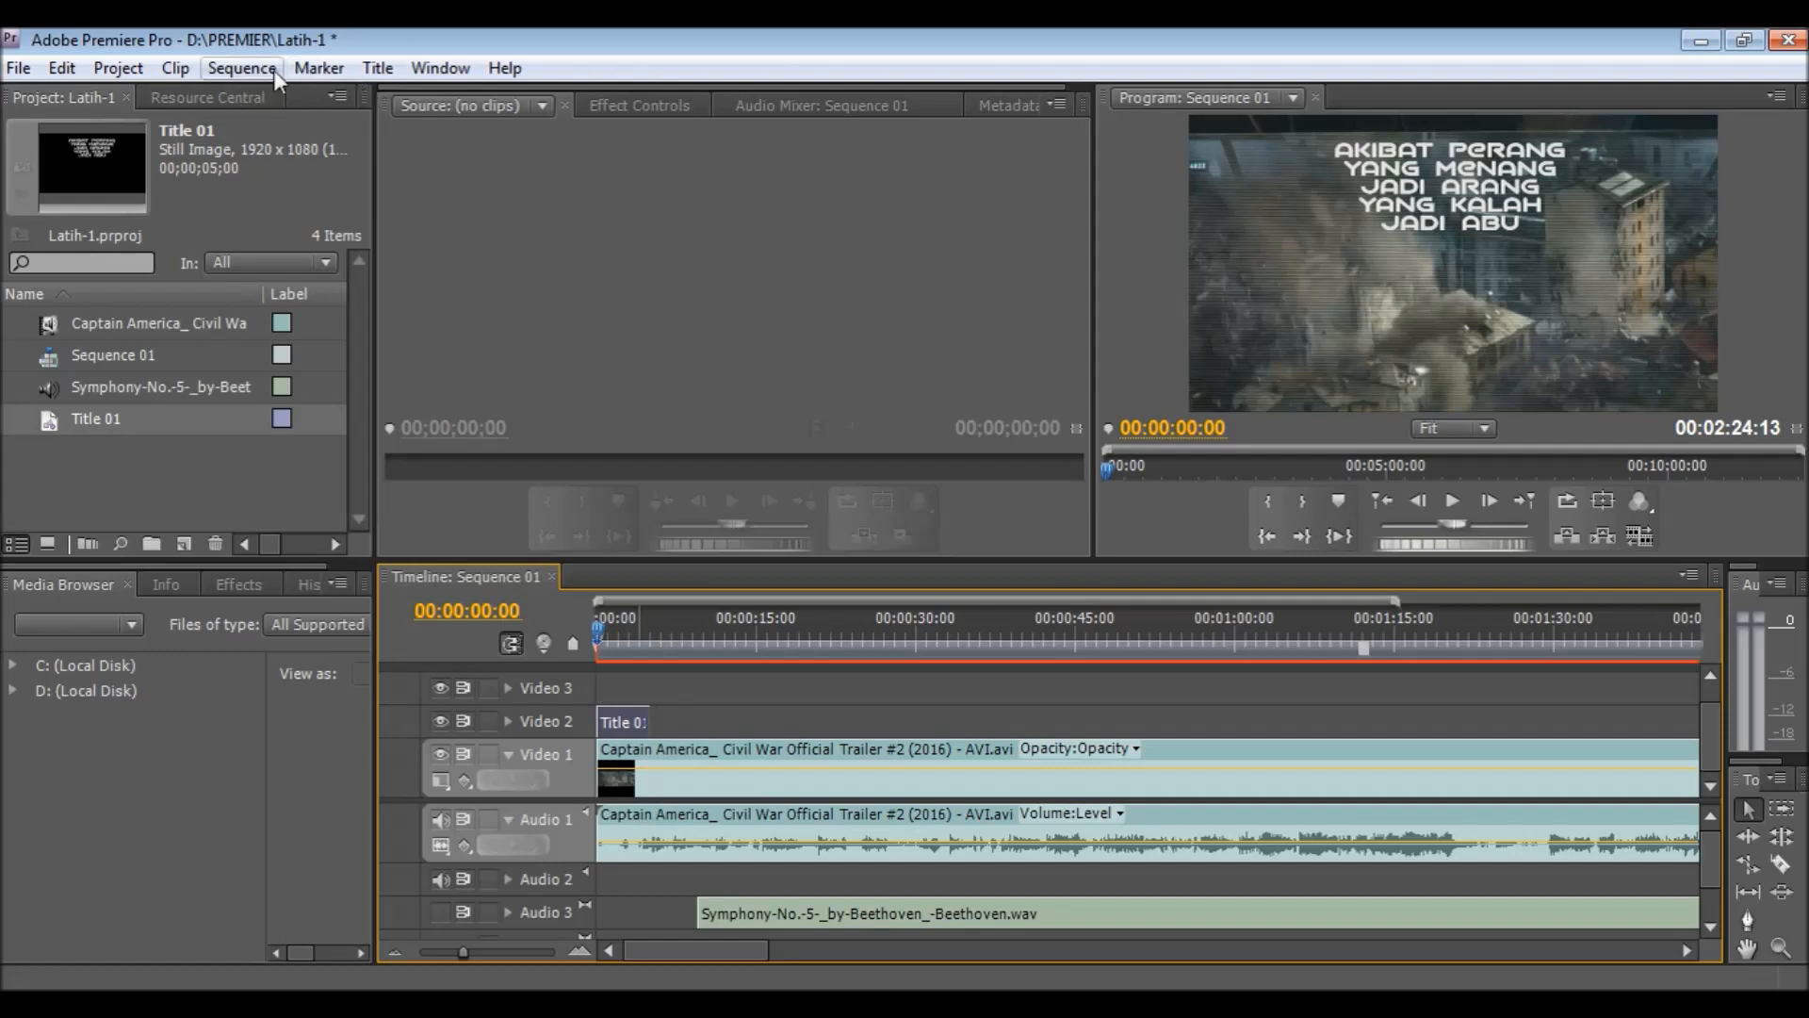
left_click(165, 74)
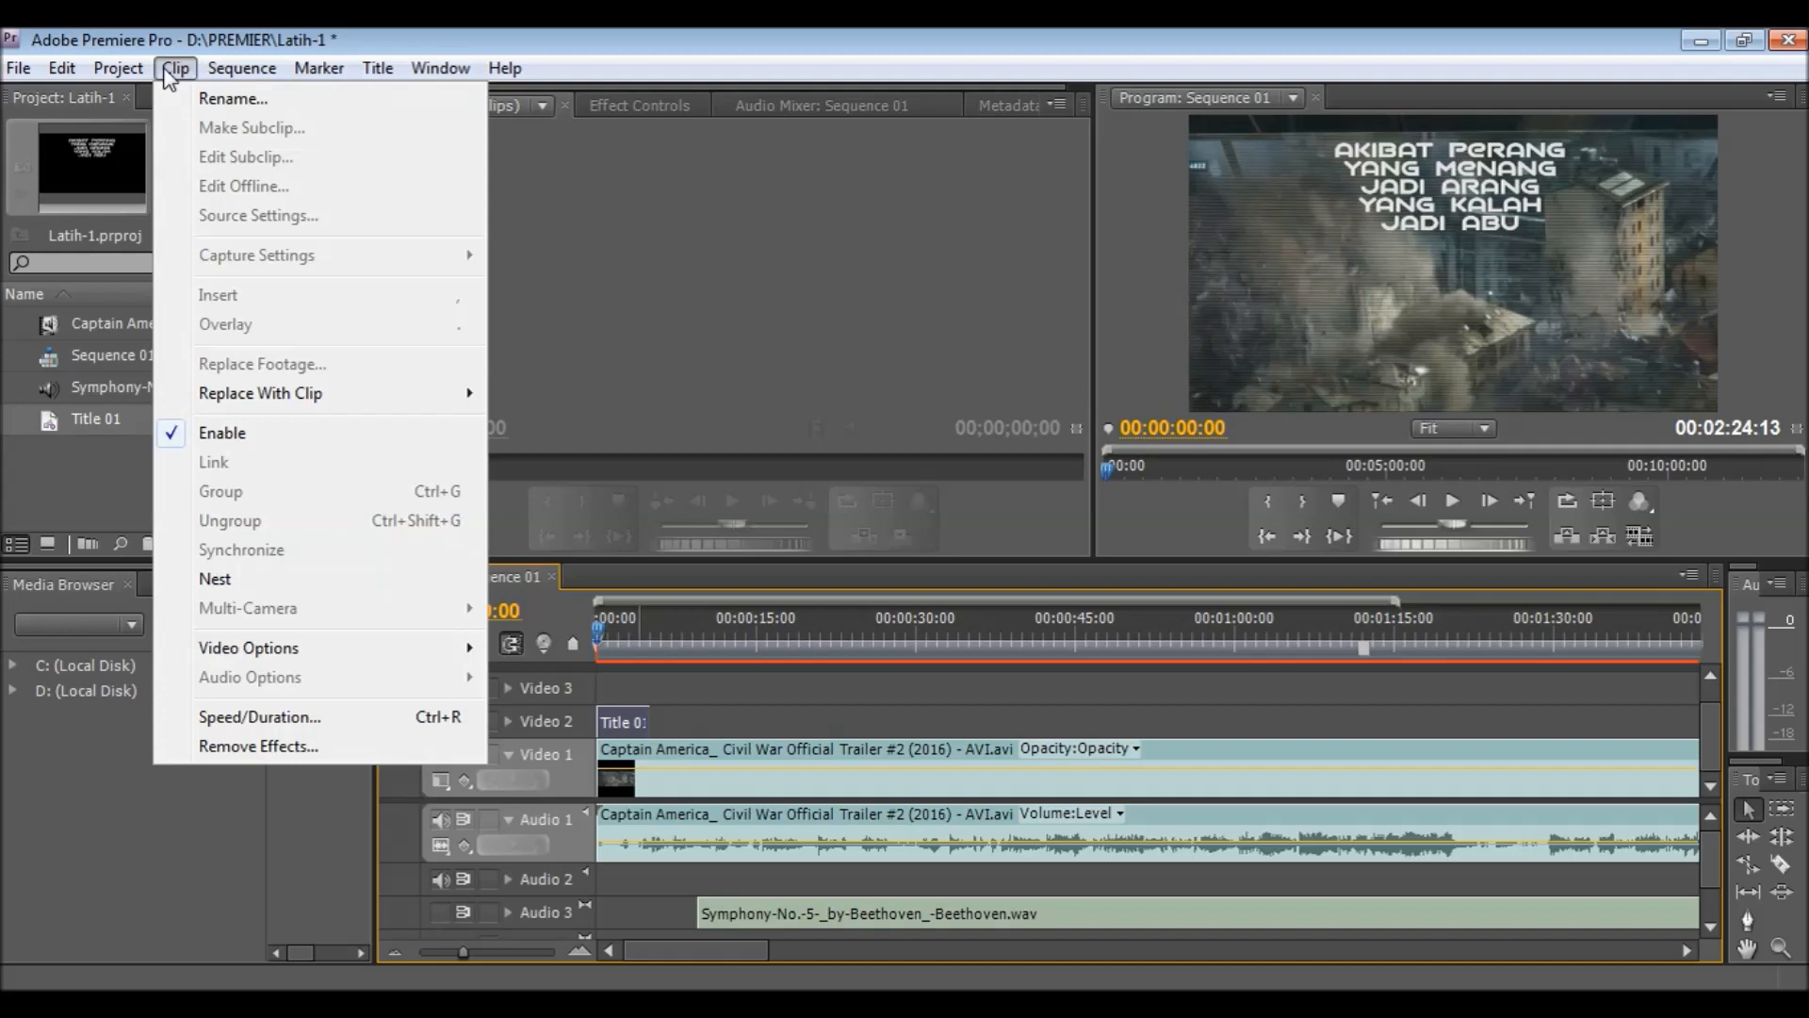
mouse_move(243, 68)
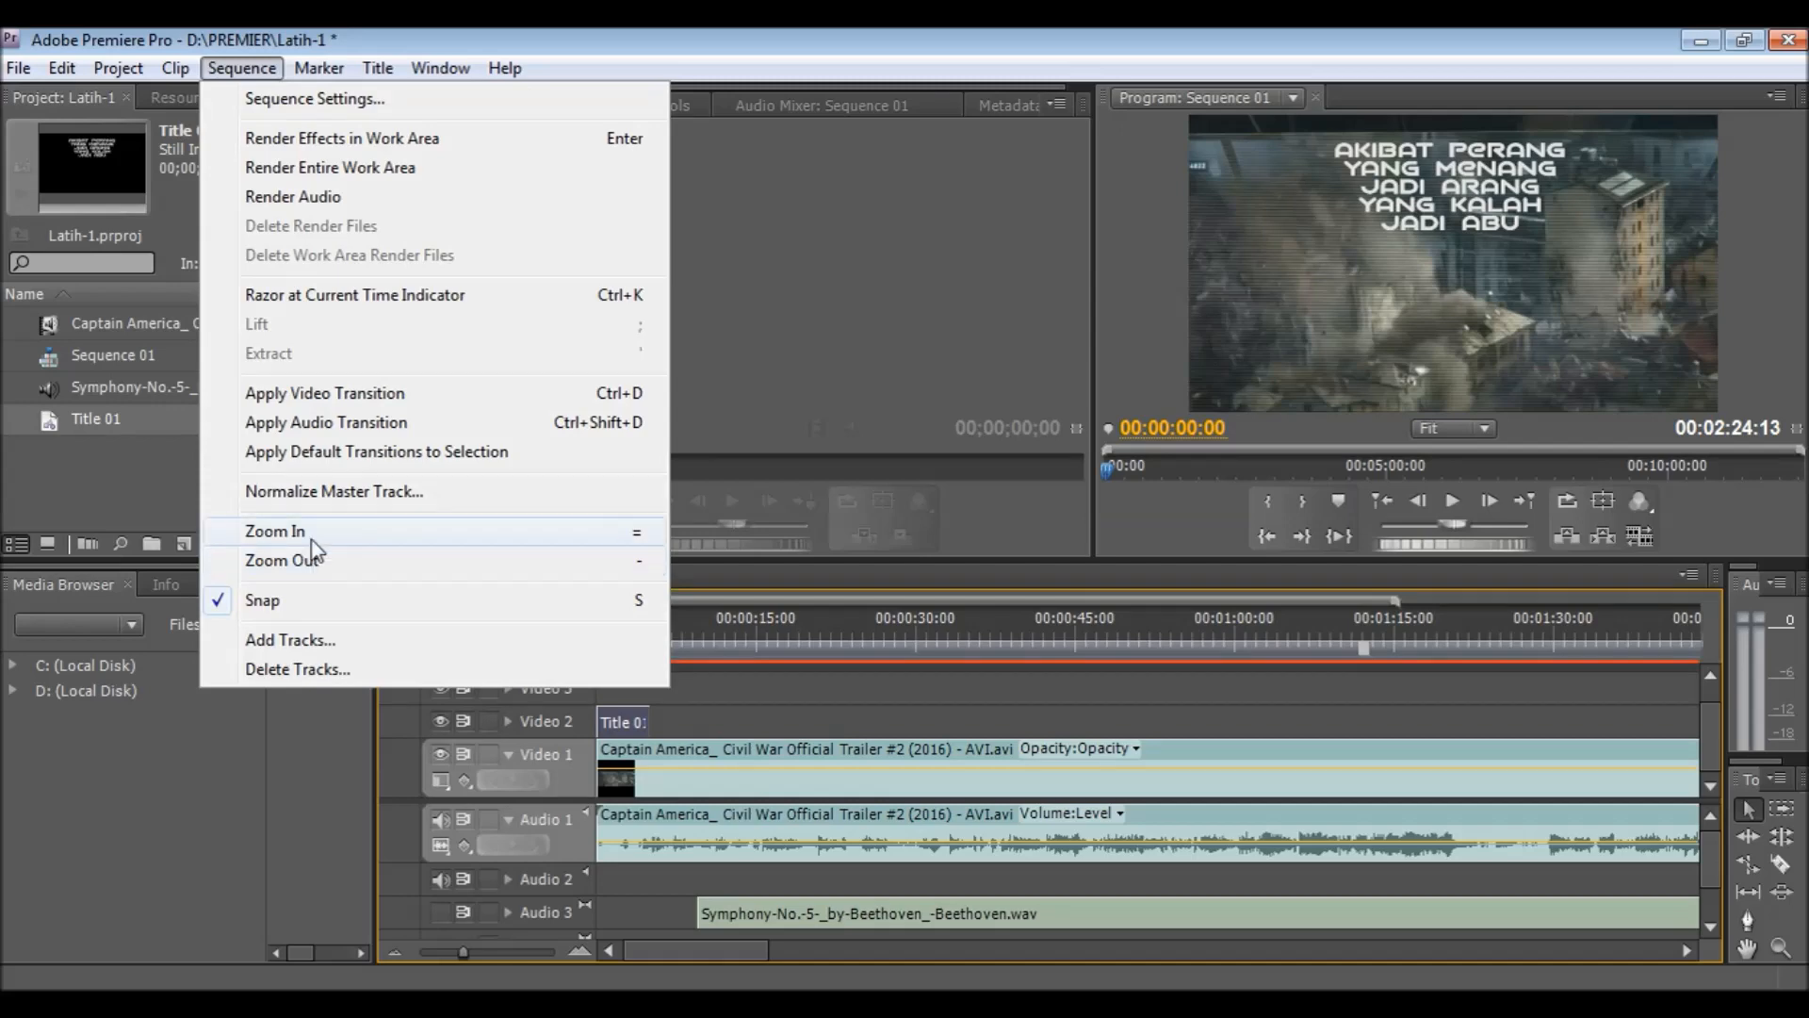
left_click(630, 724)
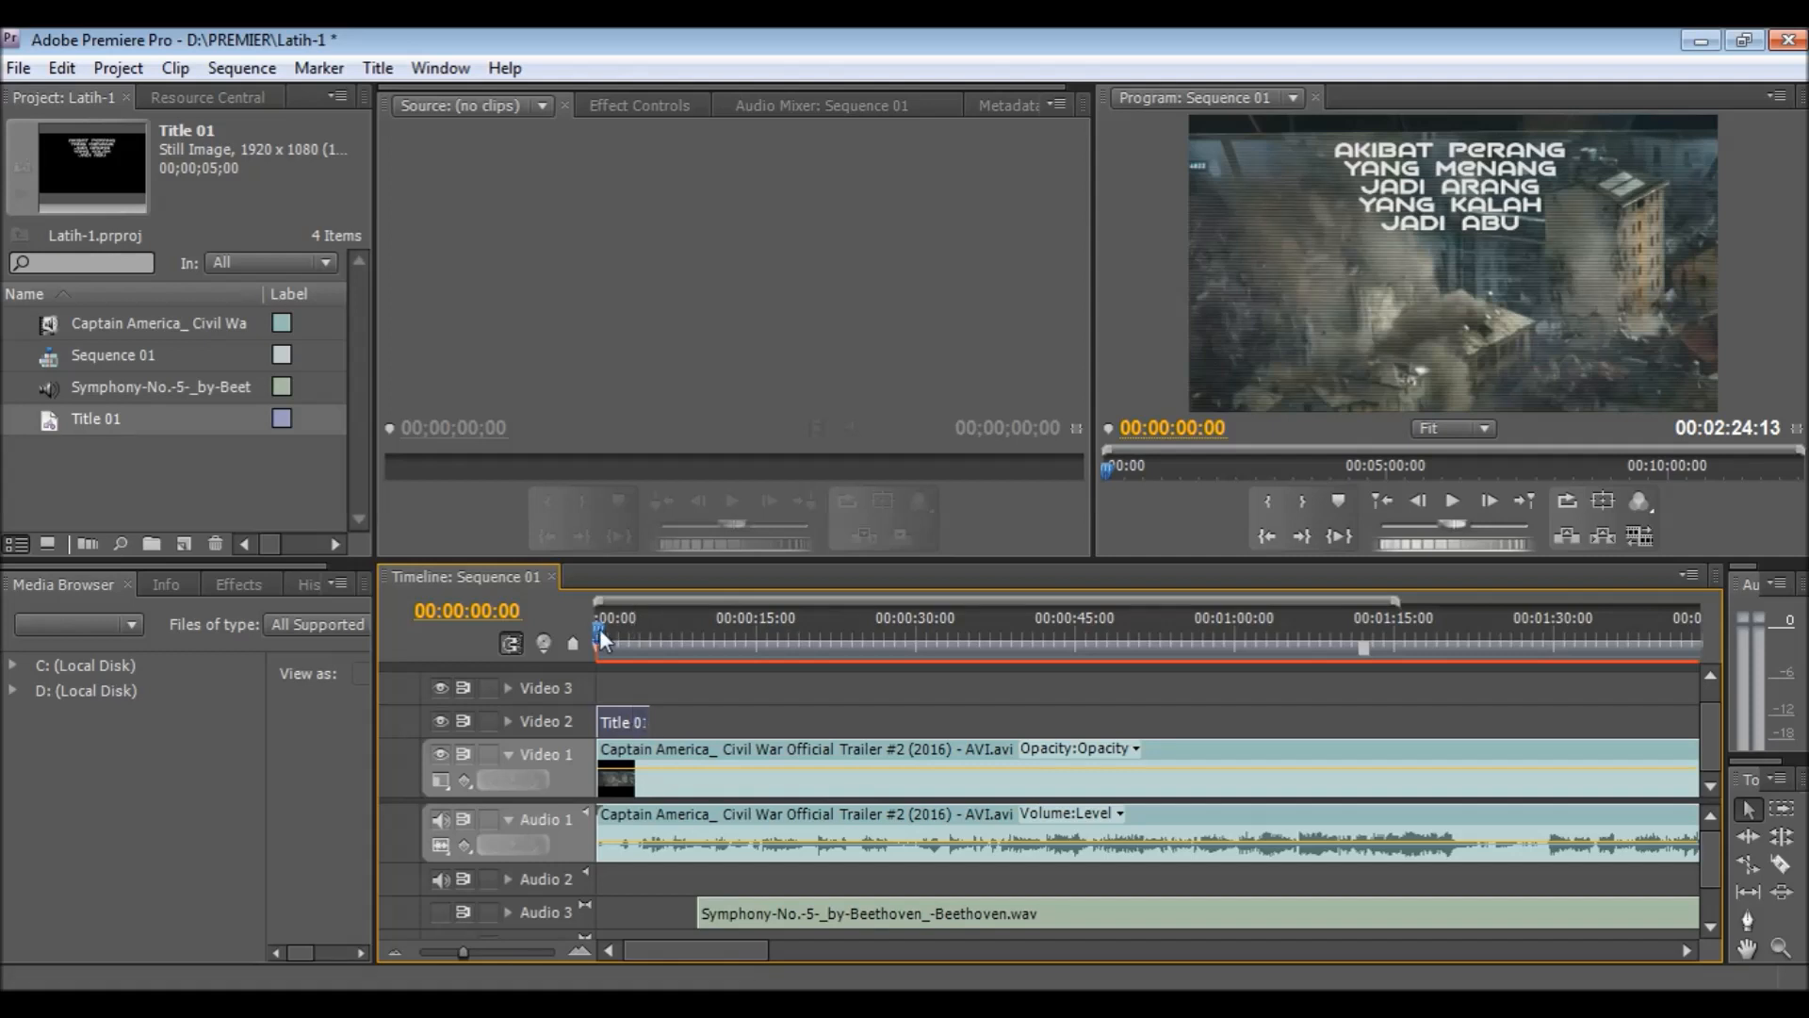
key("equal")
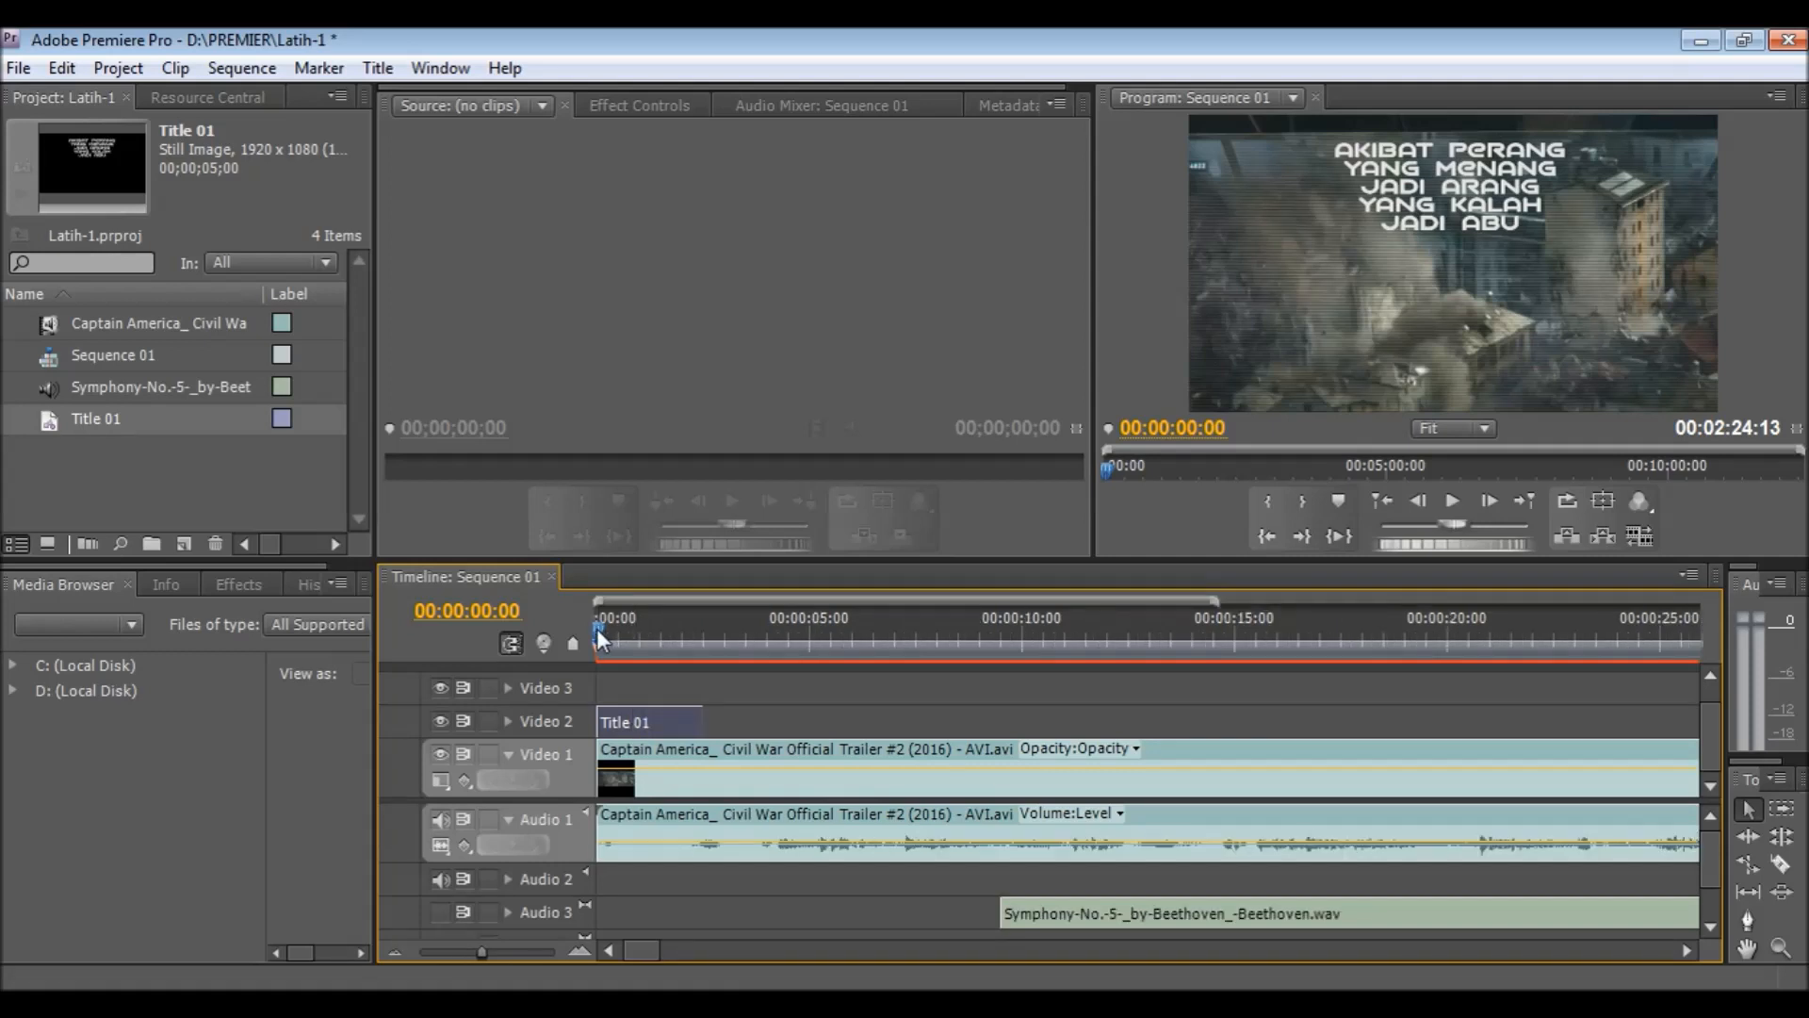
left_click(599, 631)
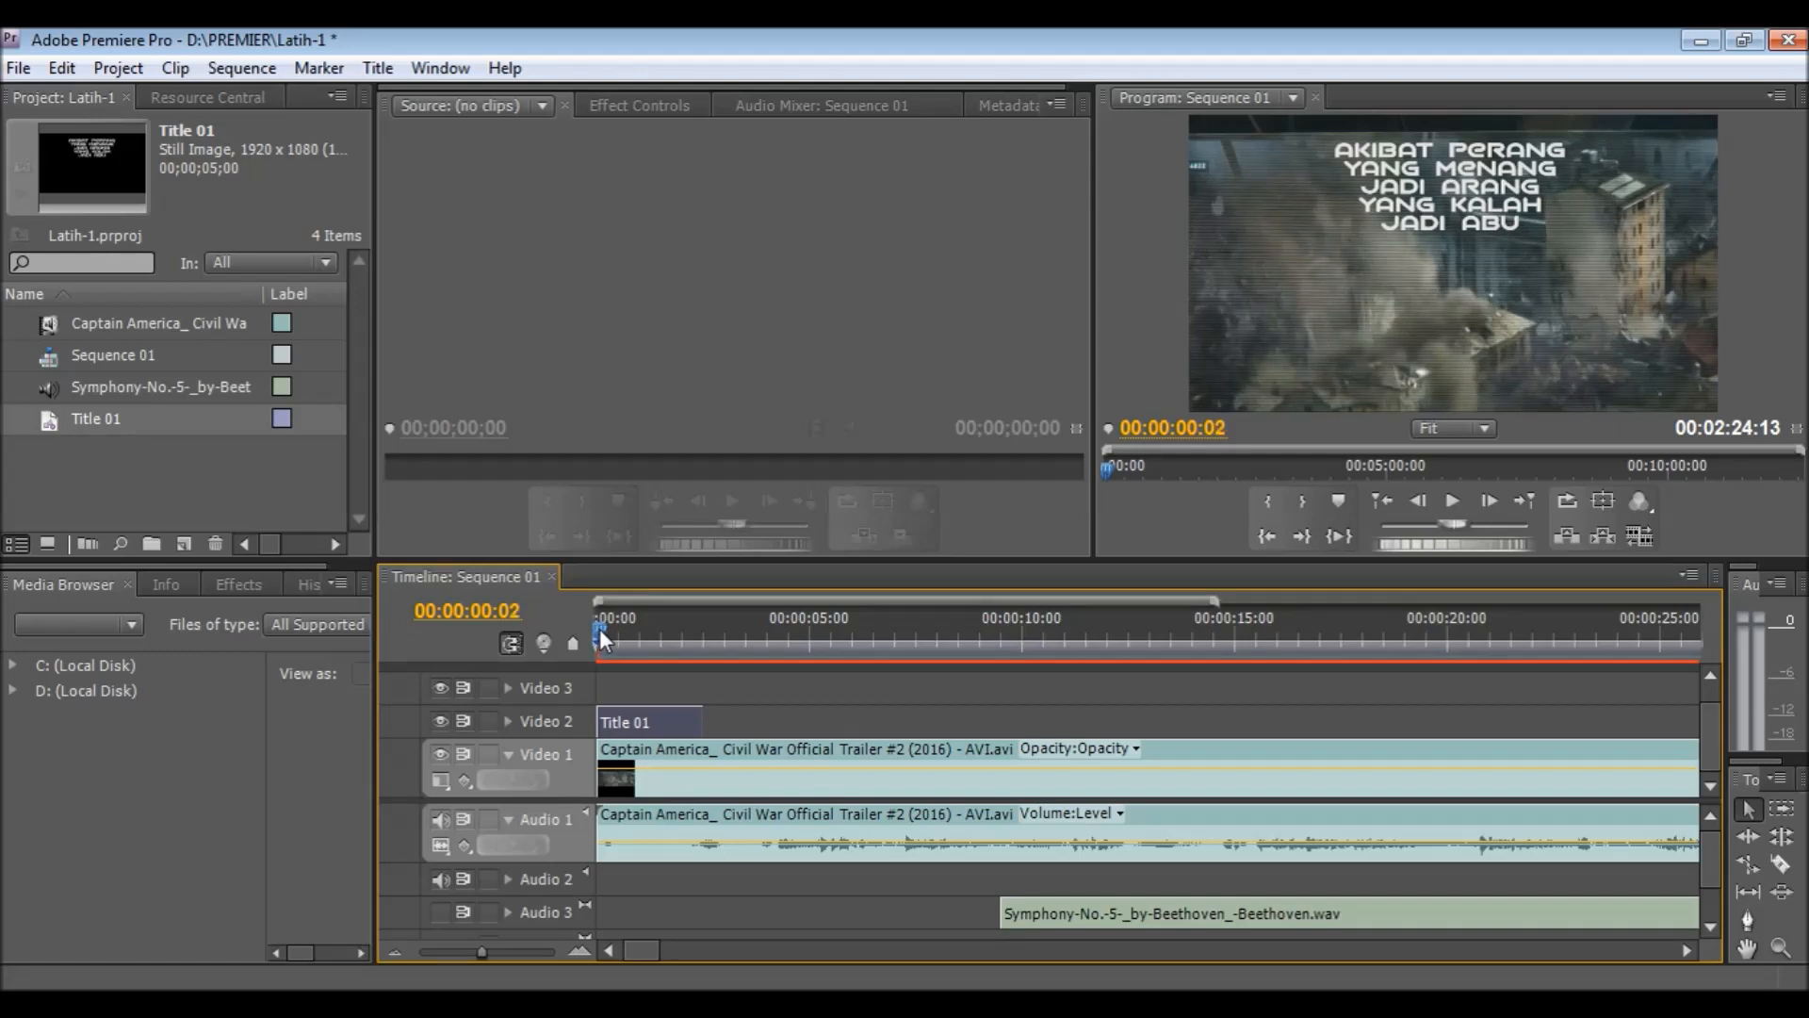
left_click_drag(600, 631, 604, 631)
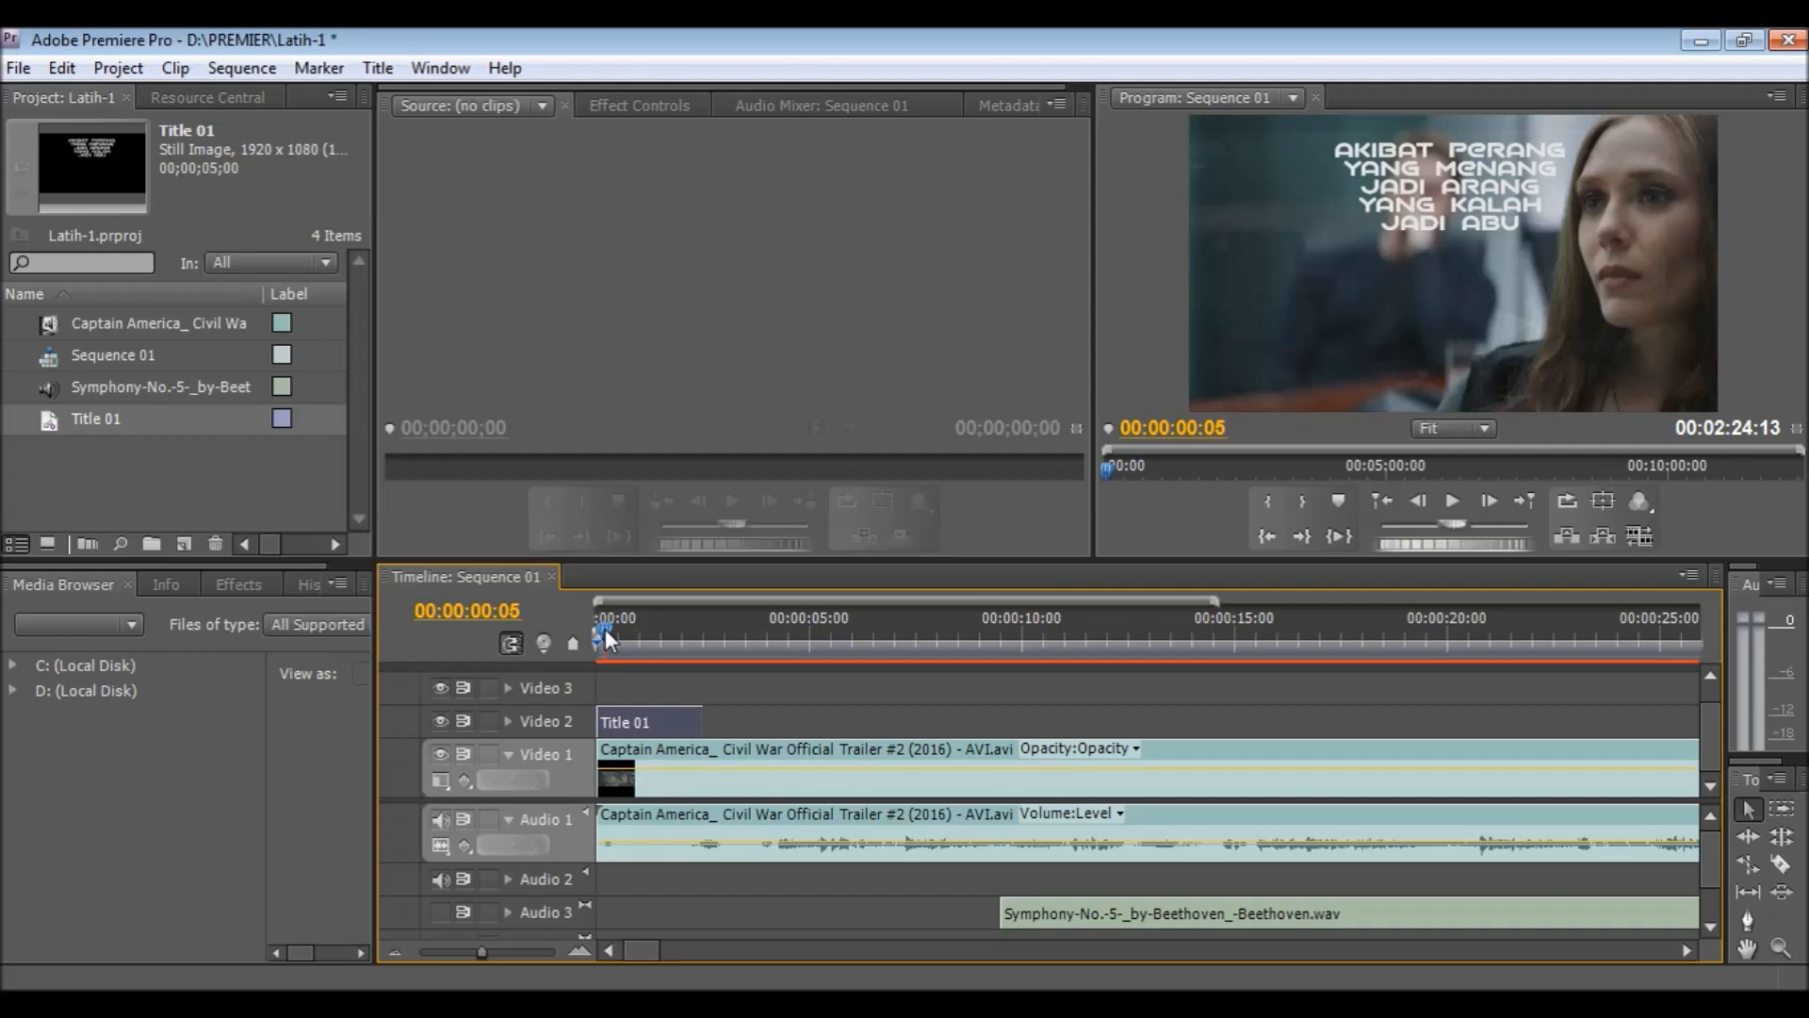
left_click(605, 640)
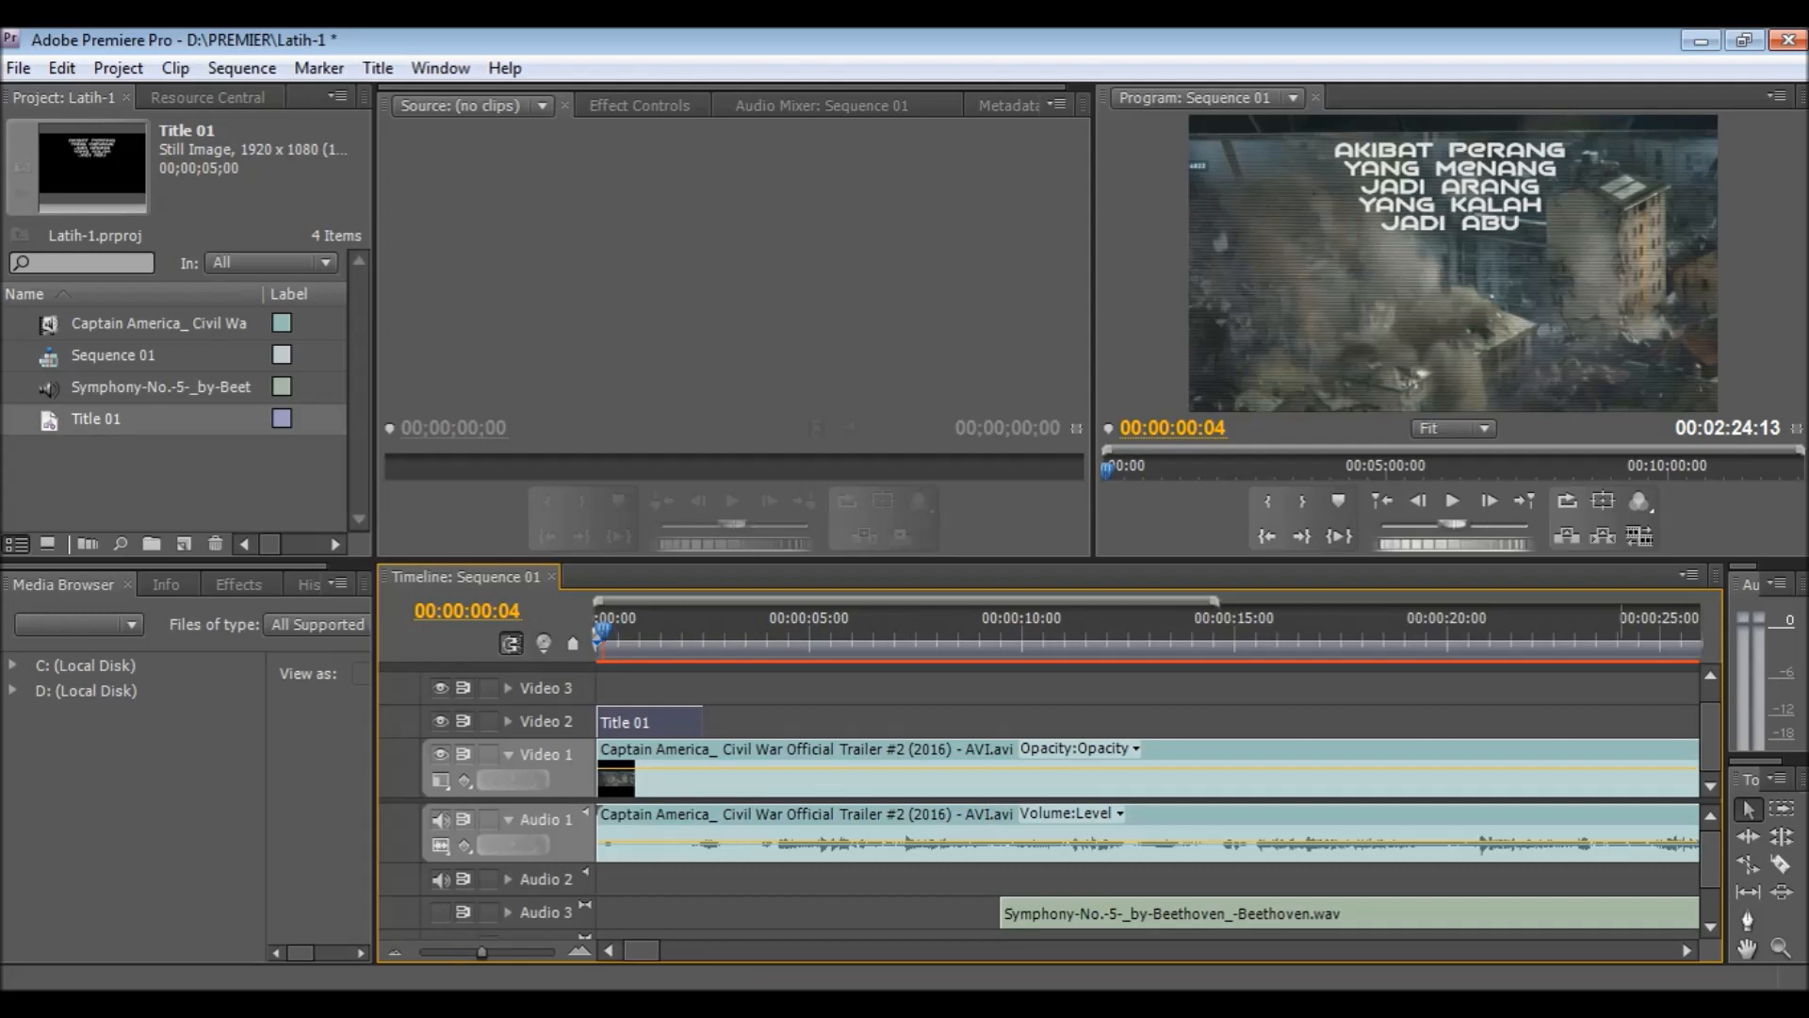
left_click(1784, 864)
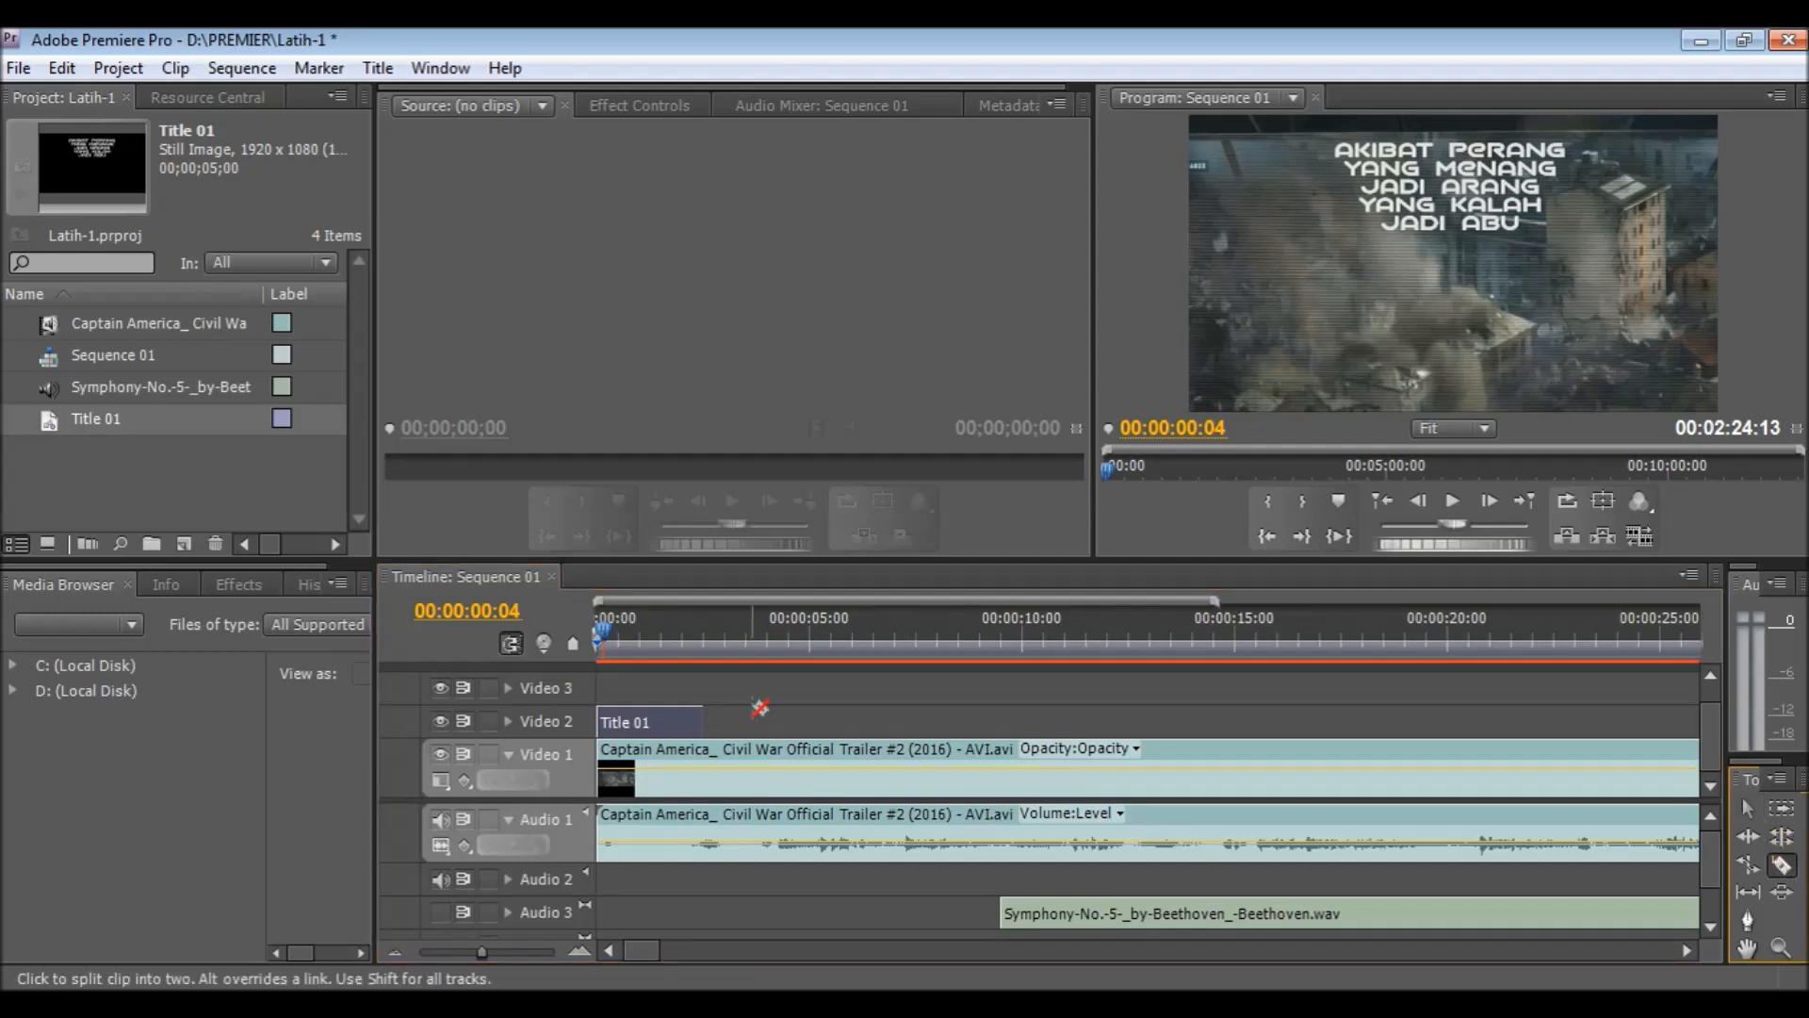
left_click(609, 722)
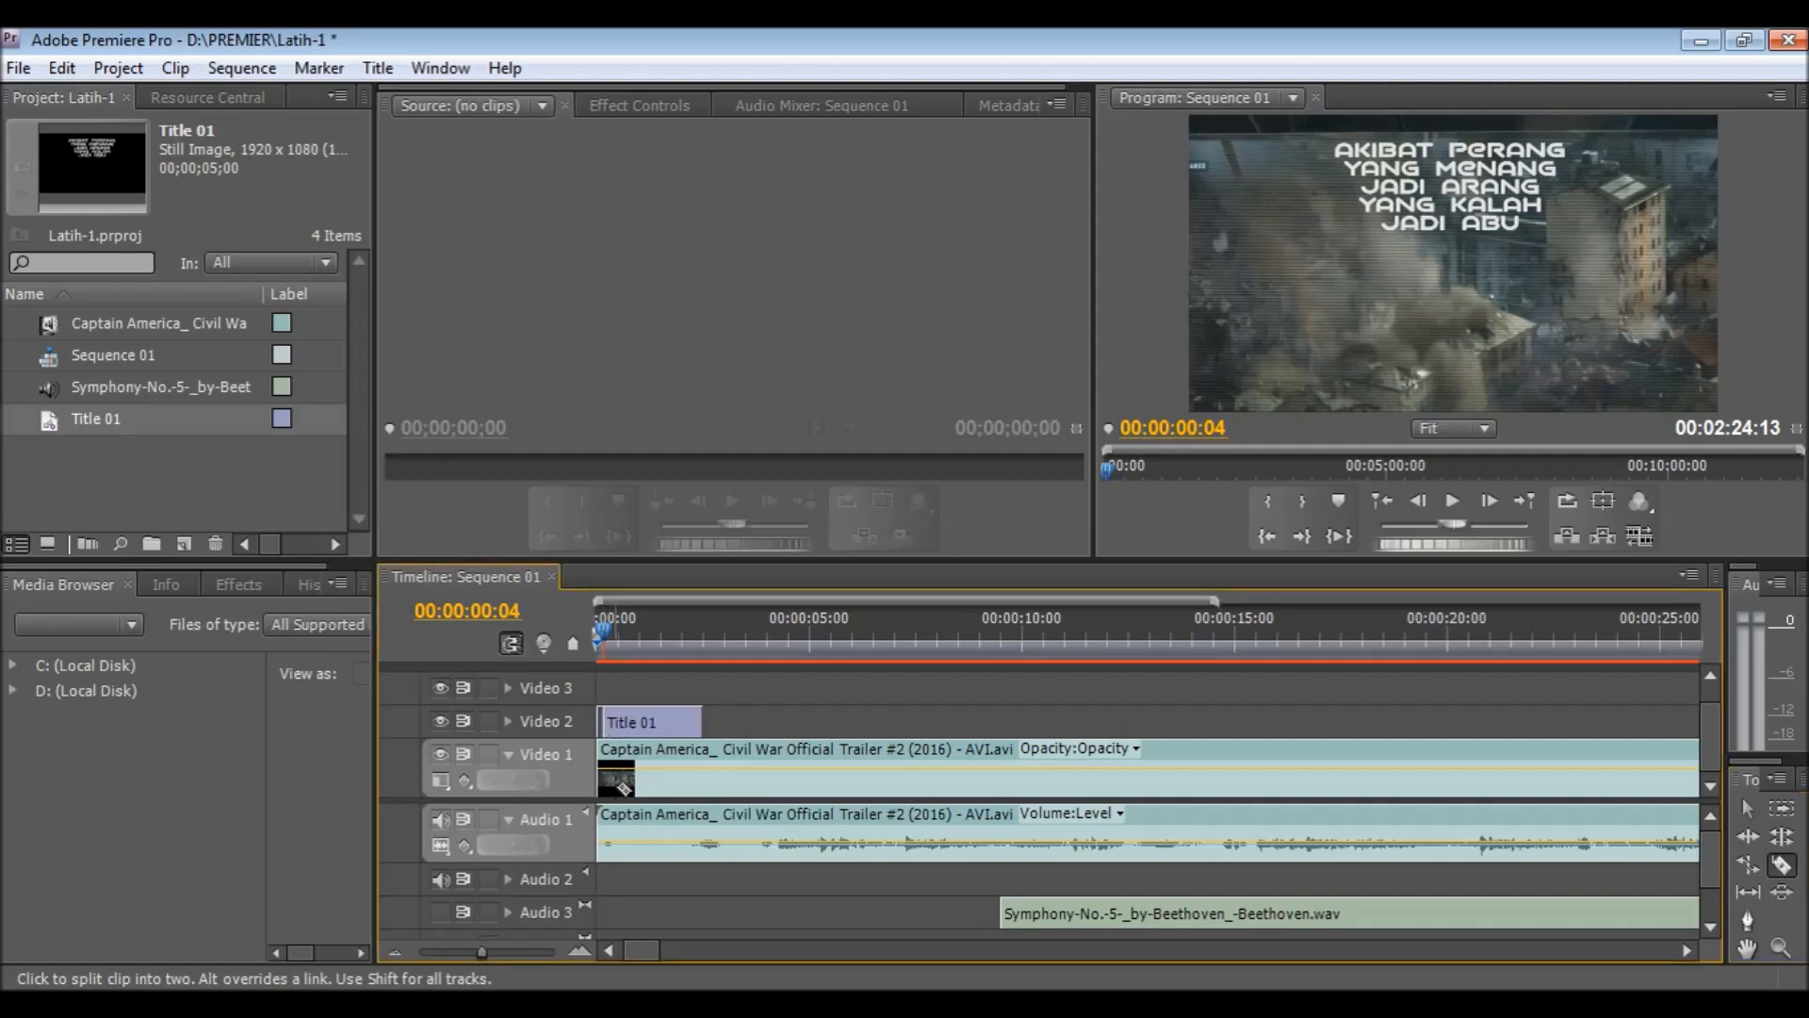
- Delete the part of Title 01 after the cut and return the playhead to the start of the sequence
left_click(1748, 810)
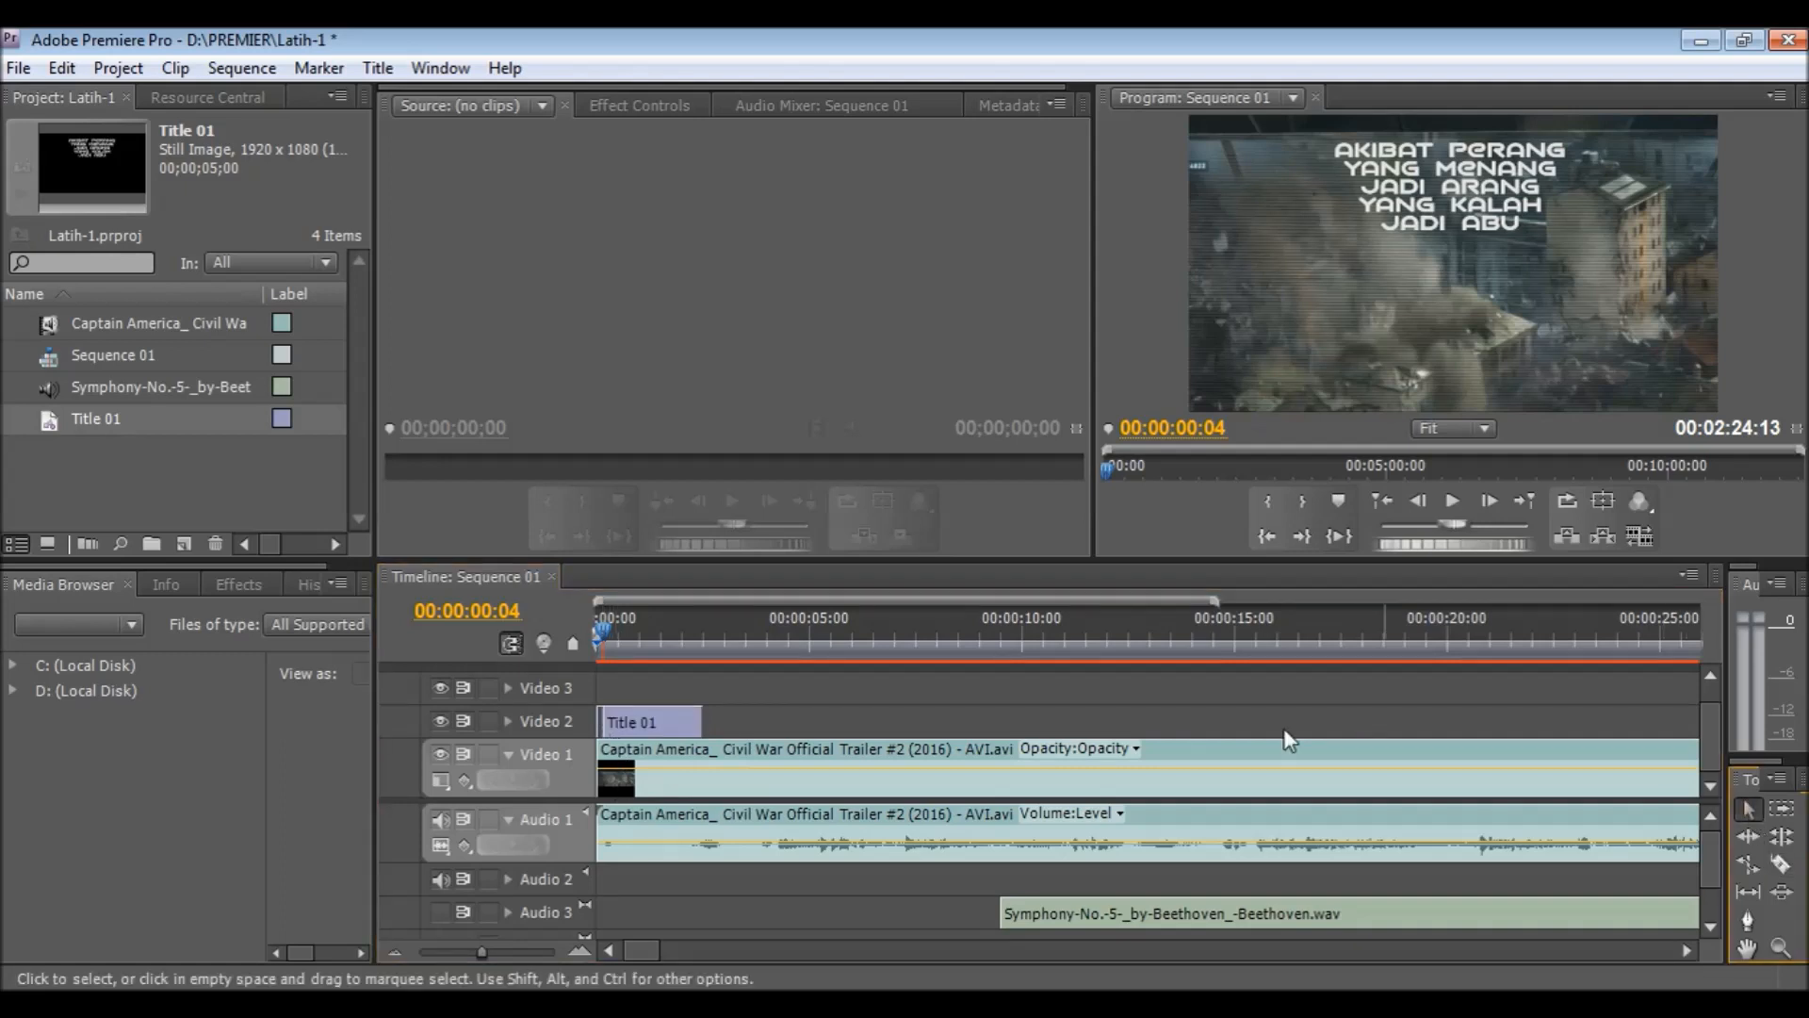
left_click(664, 710)
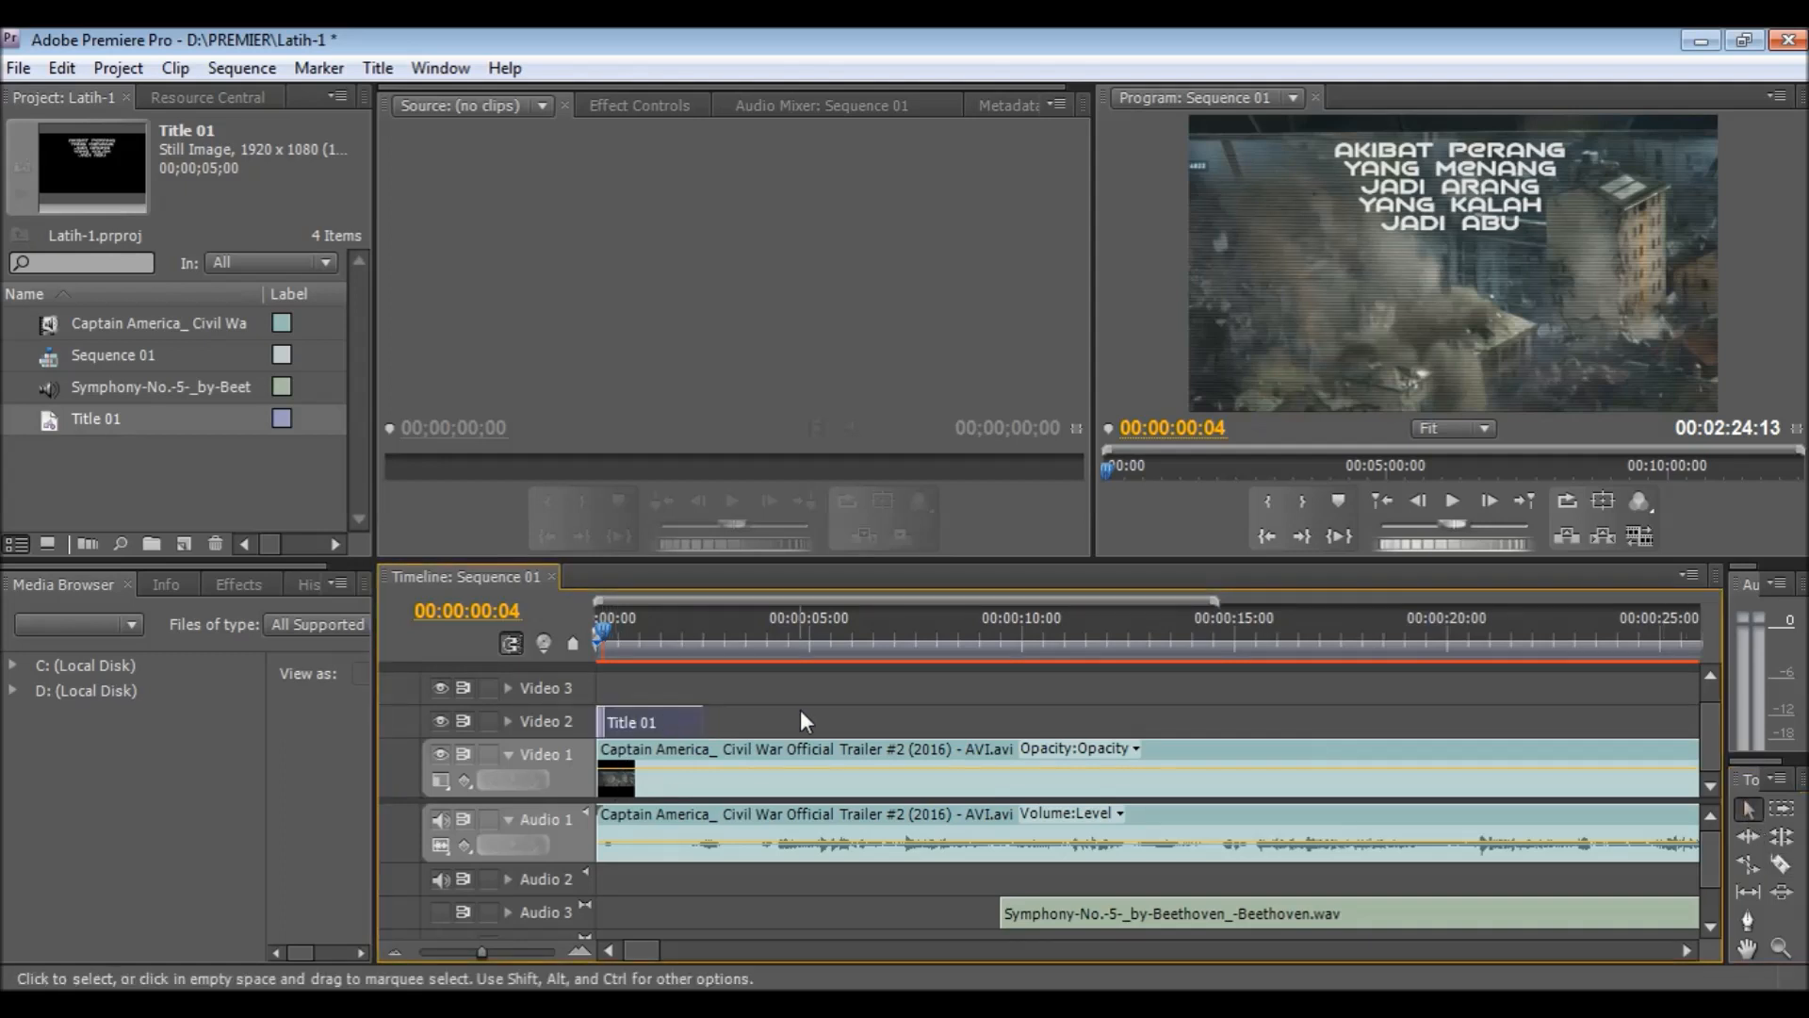
key("Delete")
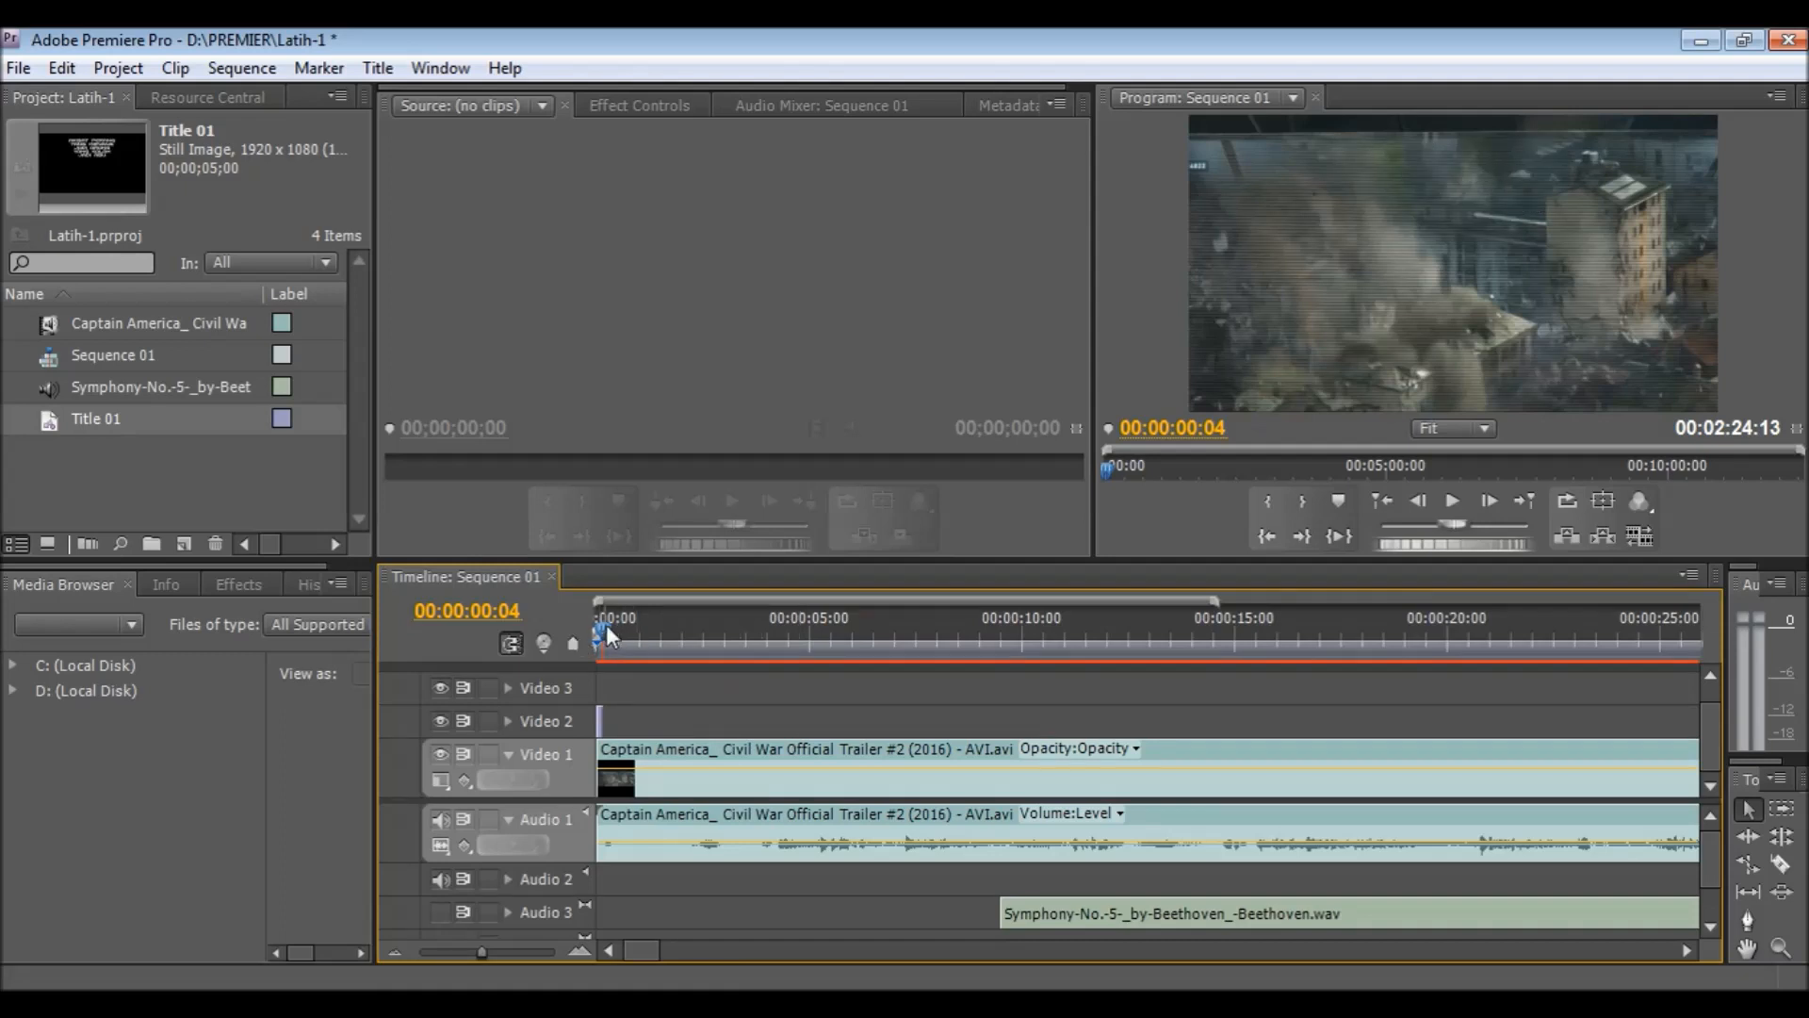
mouse_move(607, 624)
left_mouse_down()
mouse_move(659, 632)
mouse_move(588, 631)
left_mouse_up()
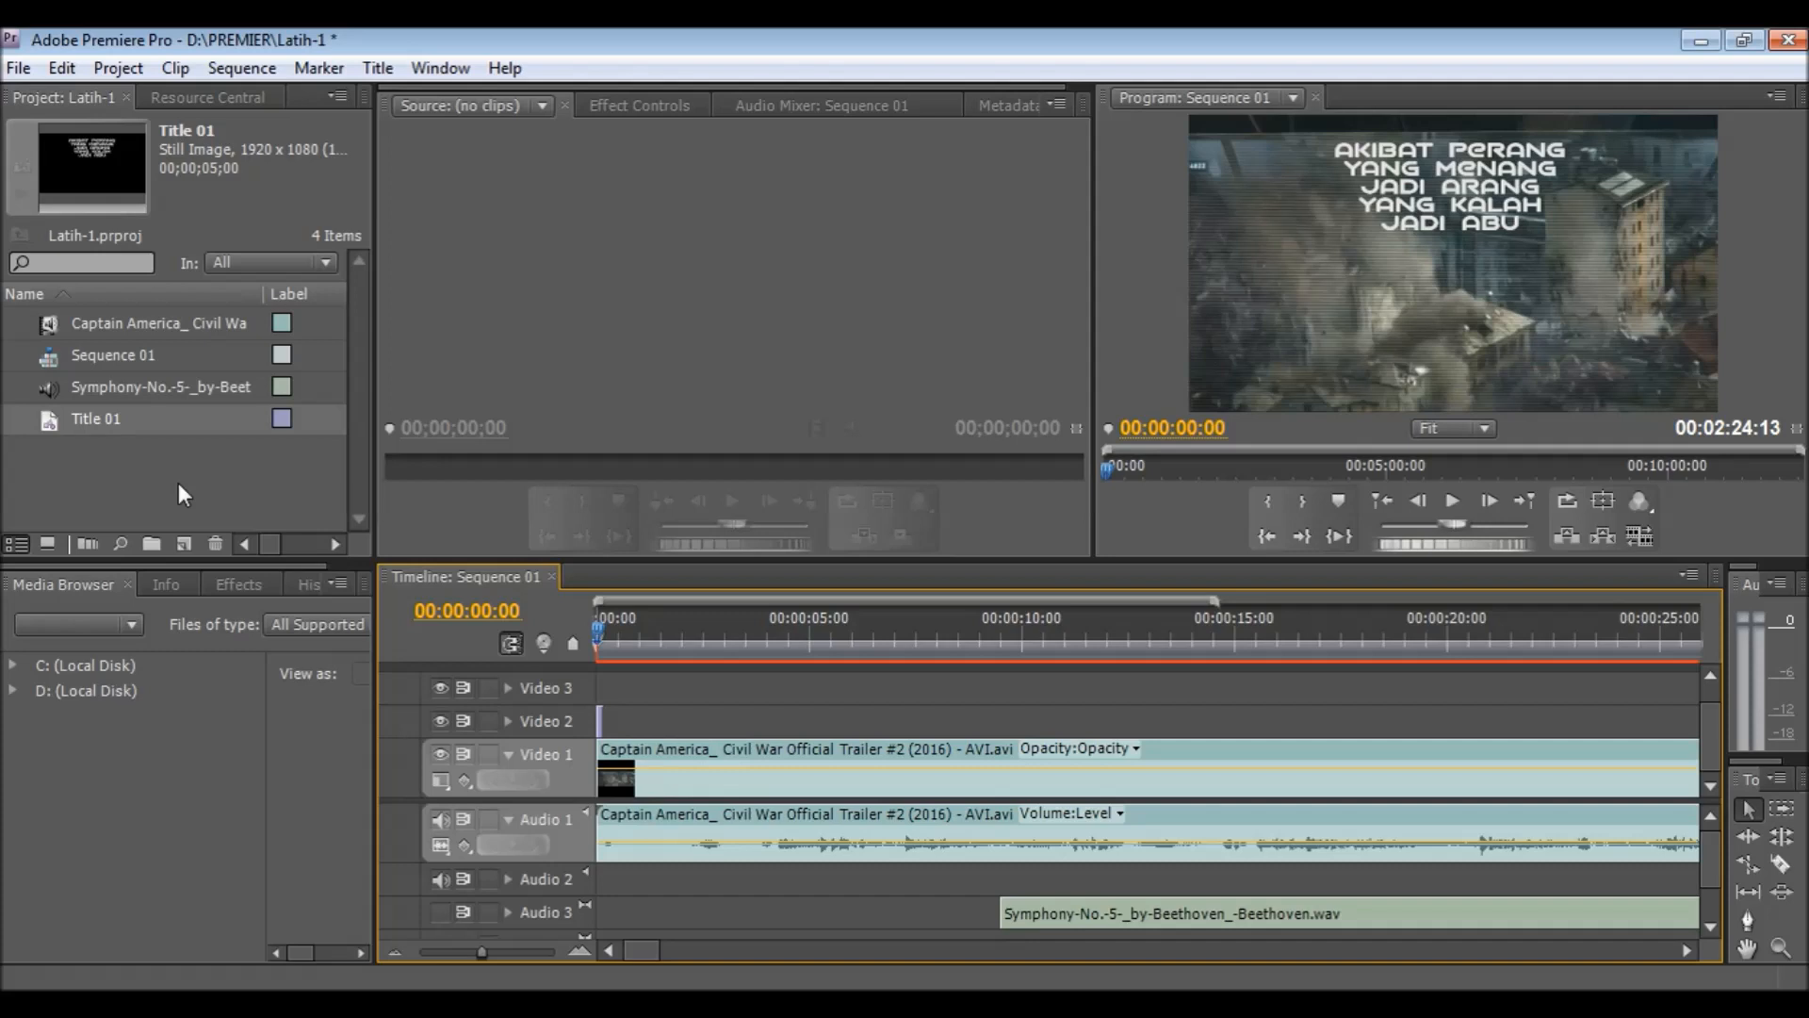
- Reopen Title 01 for editing and move its text block to the frame's upper-right corner, about X 1468, Y 200
double_click(55, 424)
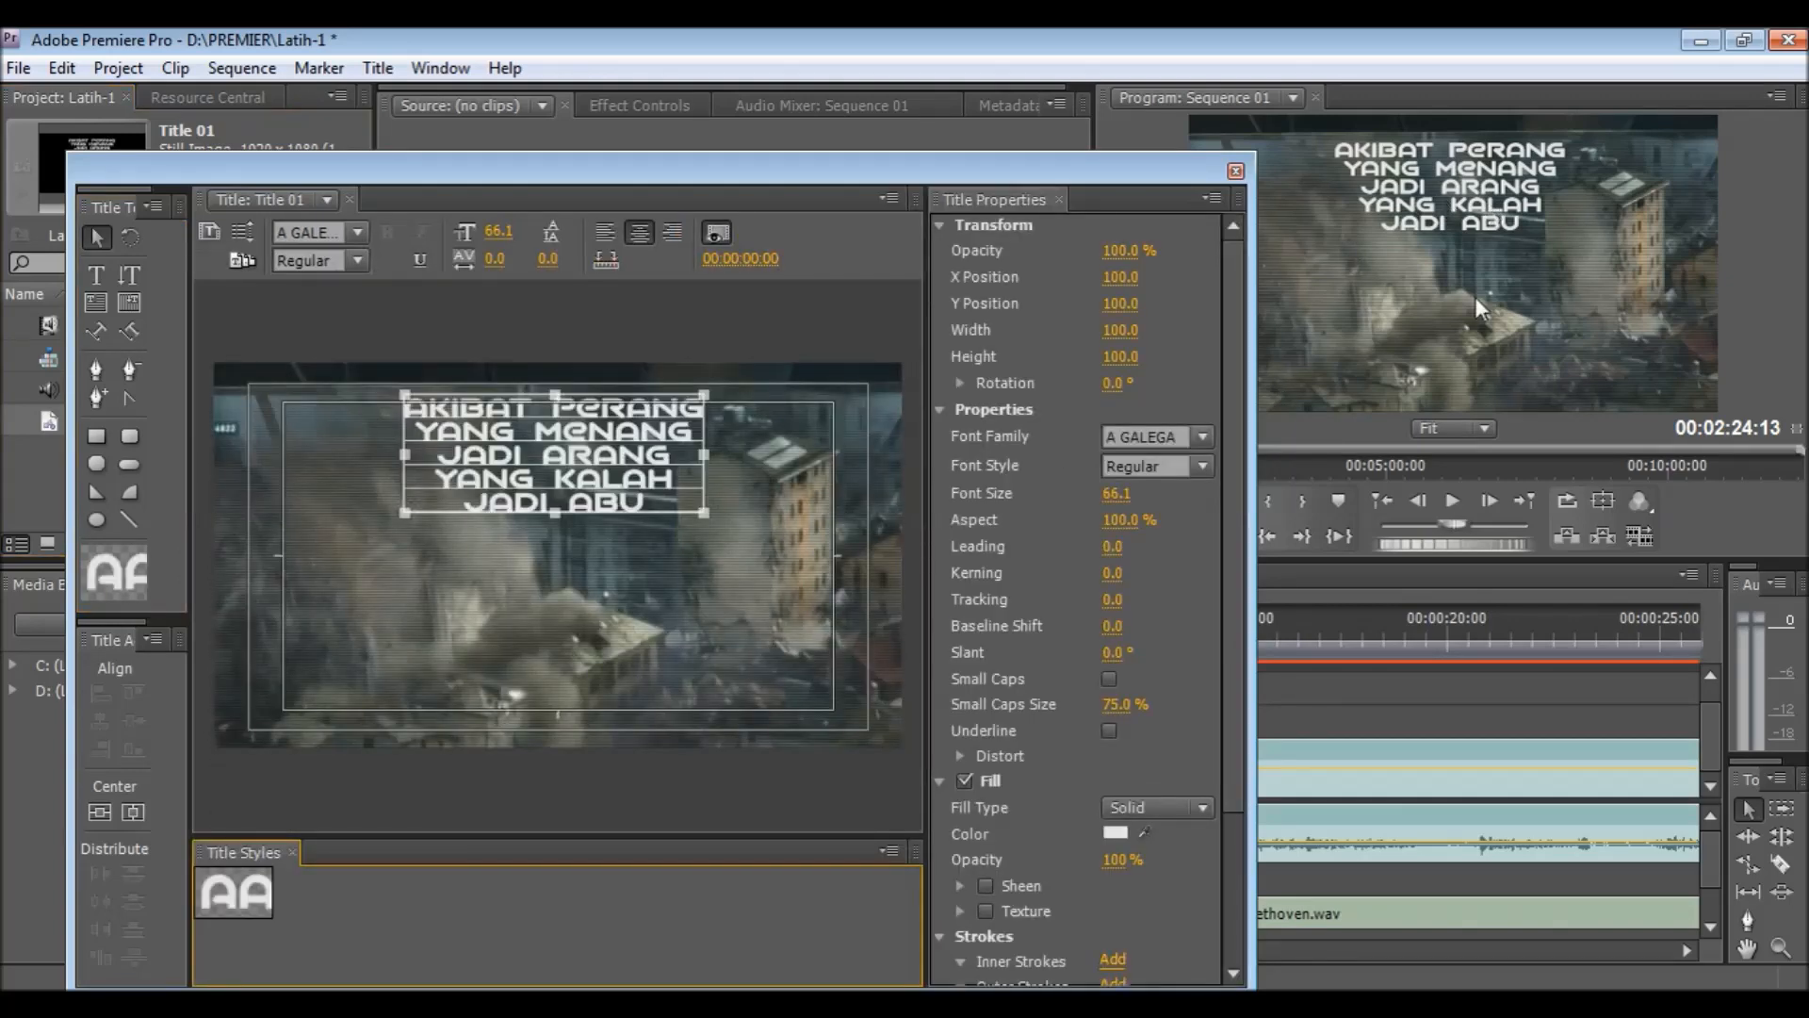
left_click(562, 455)
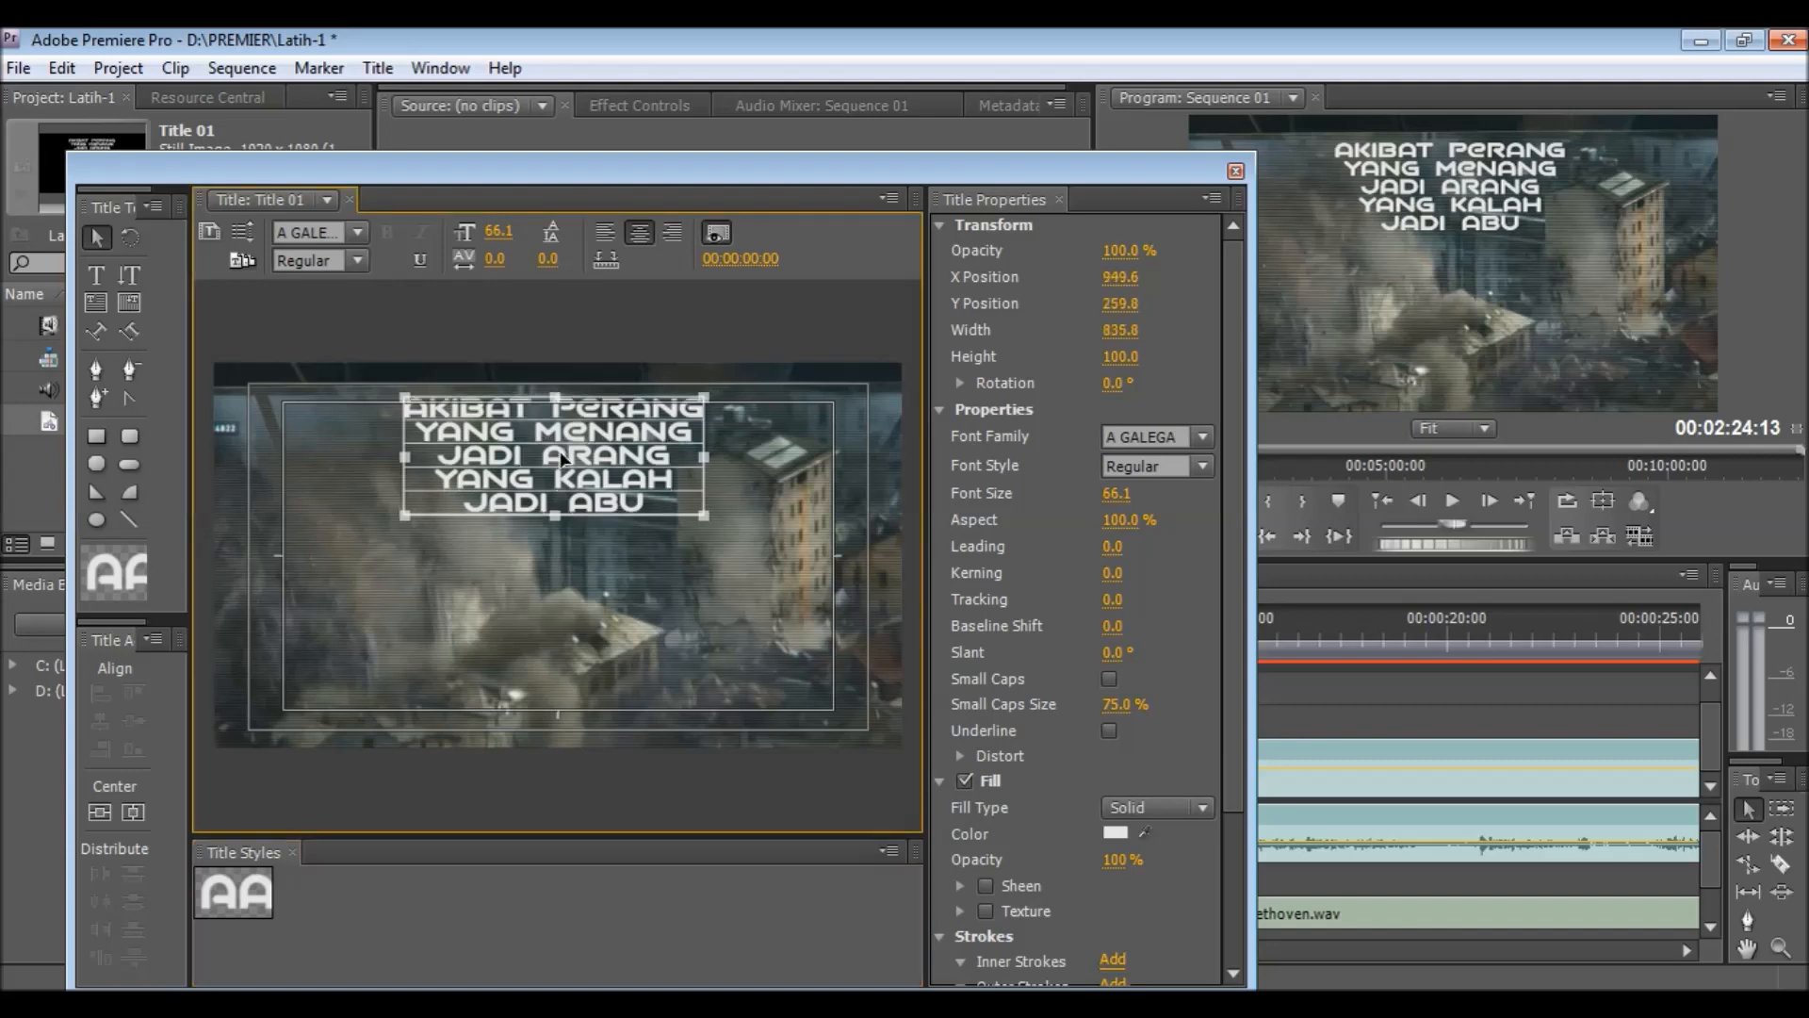
left_click_drag(562, 459, 580, 613)
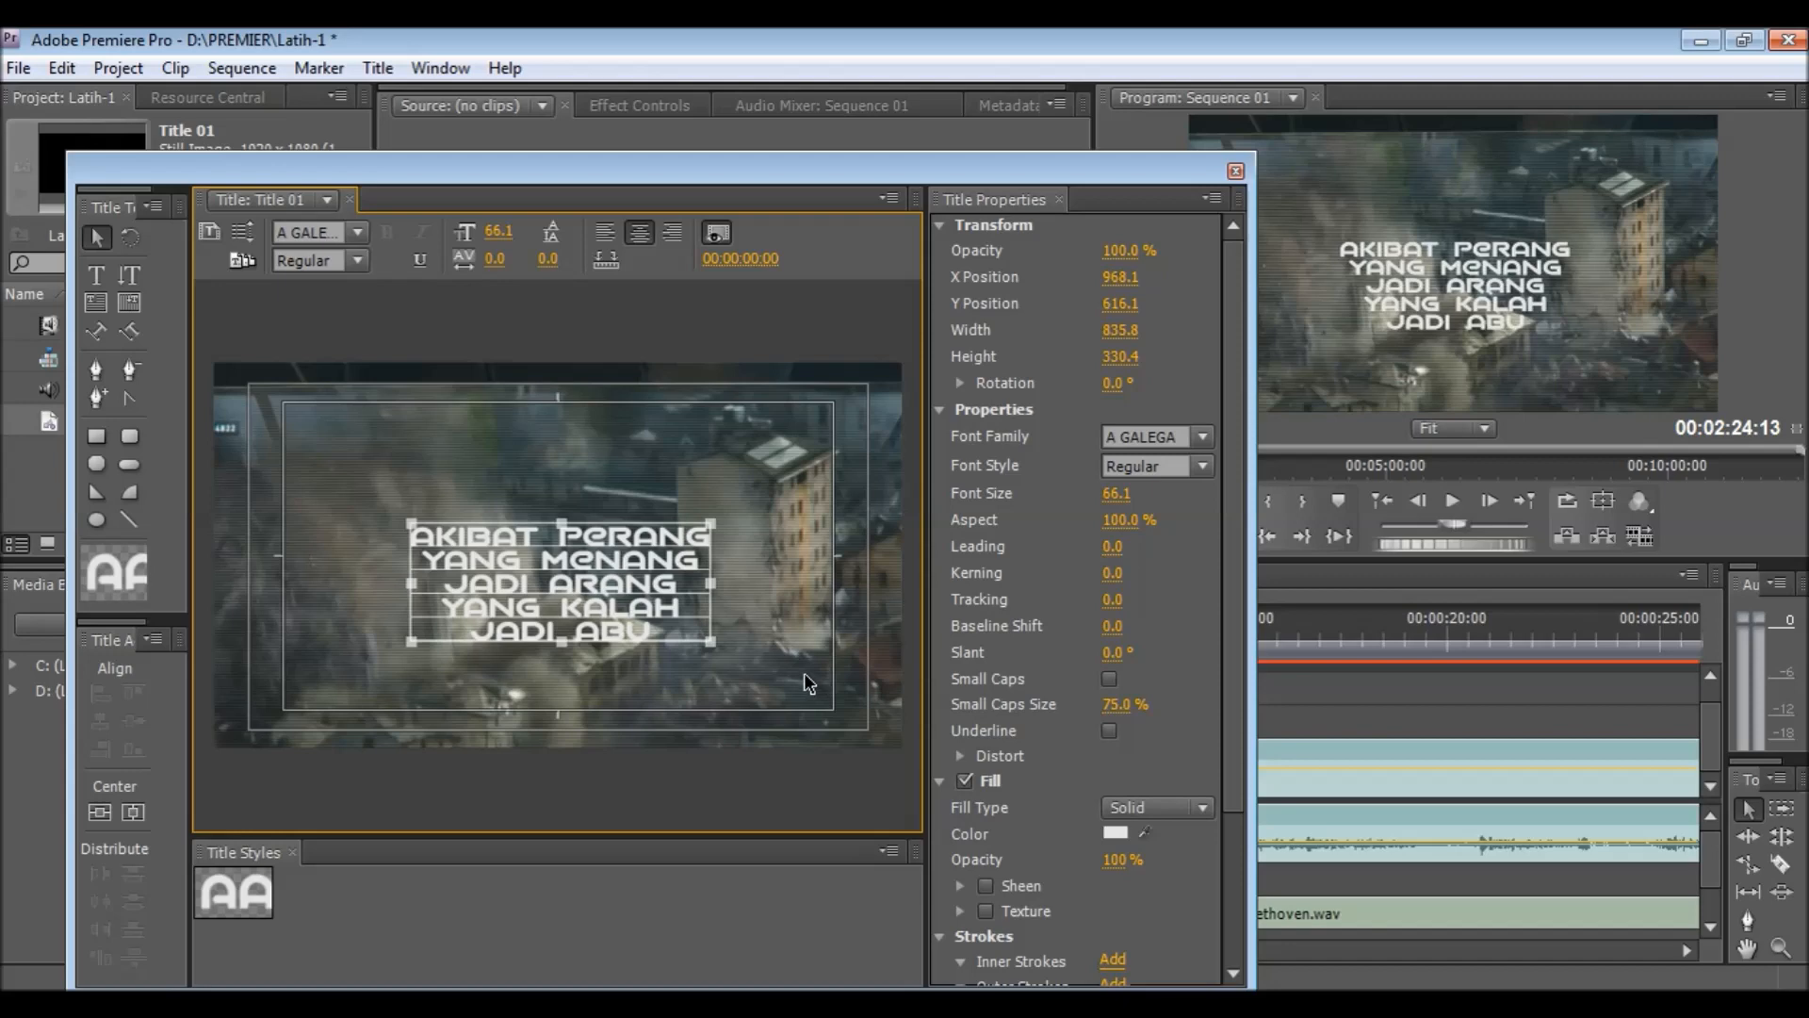
left_click_drag(622, 604, 771, 686)
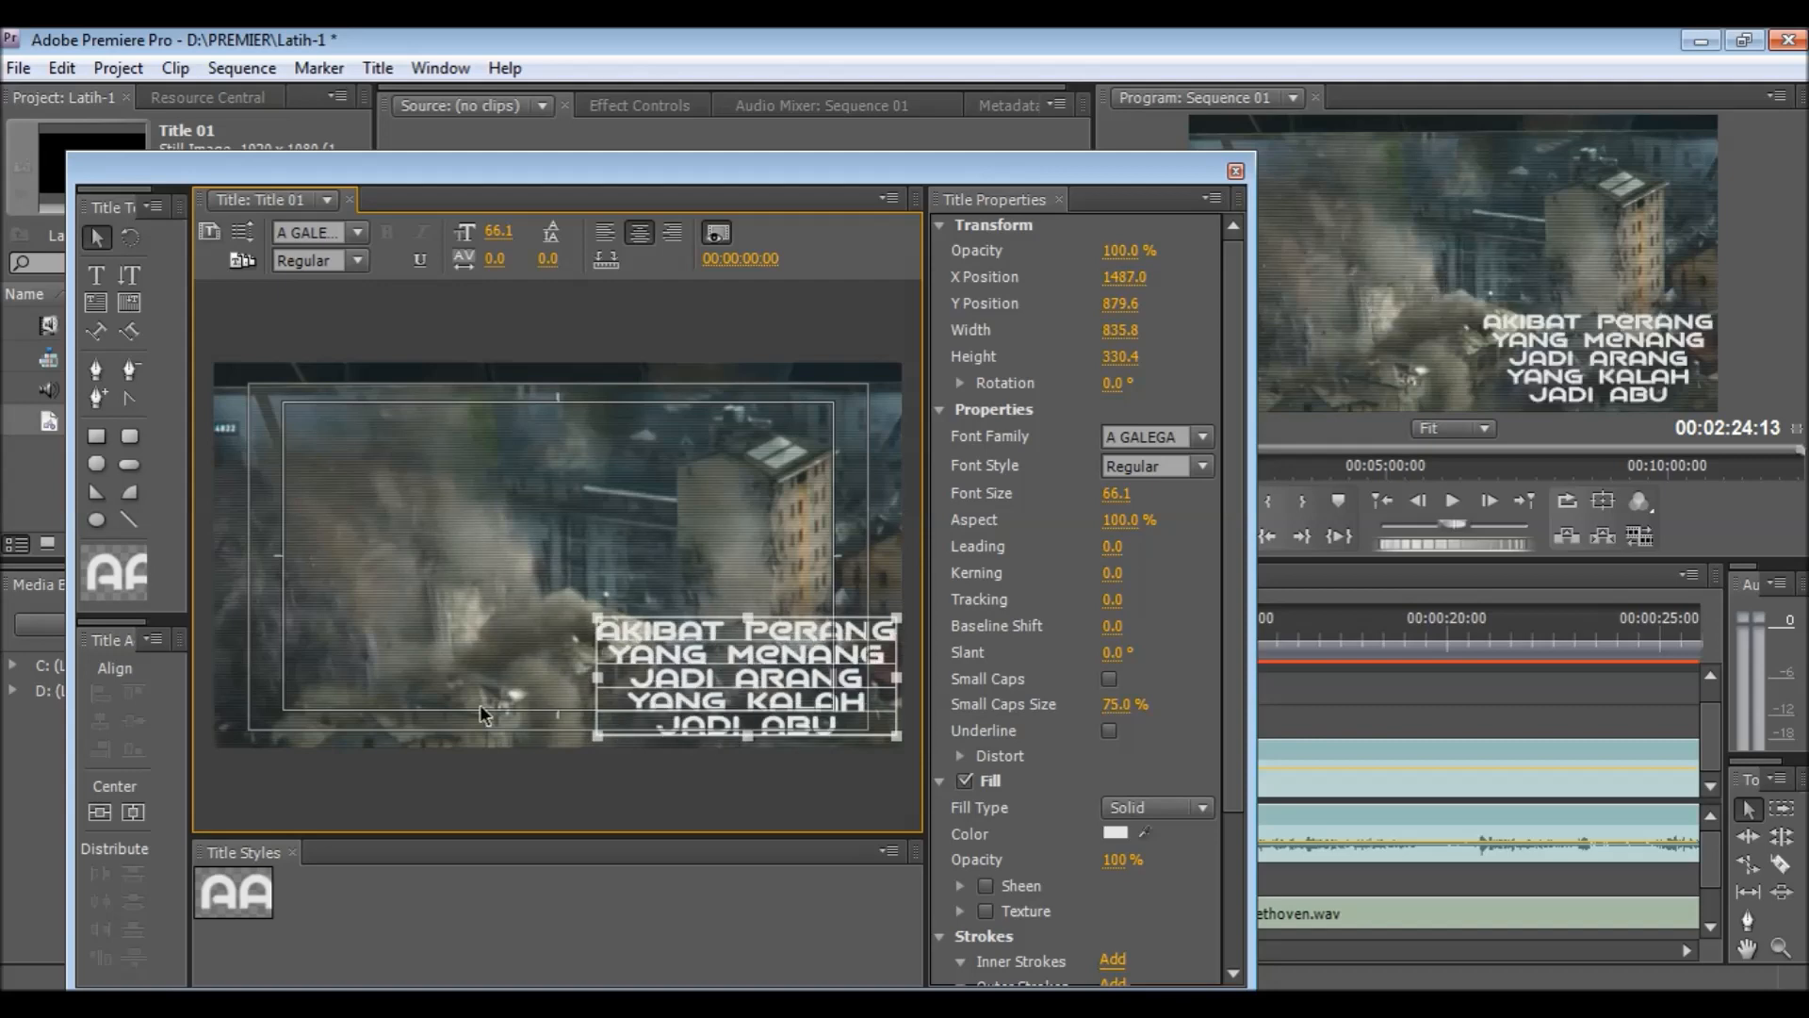
left_click_drag(731, 676, 725, 433)
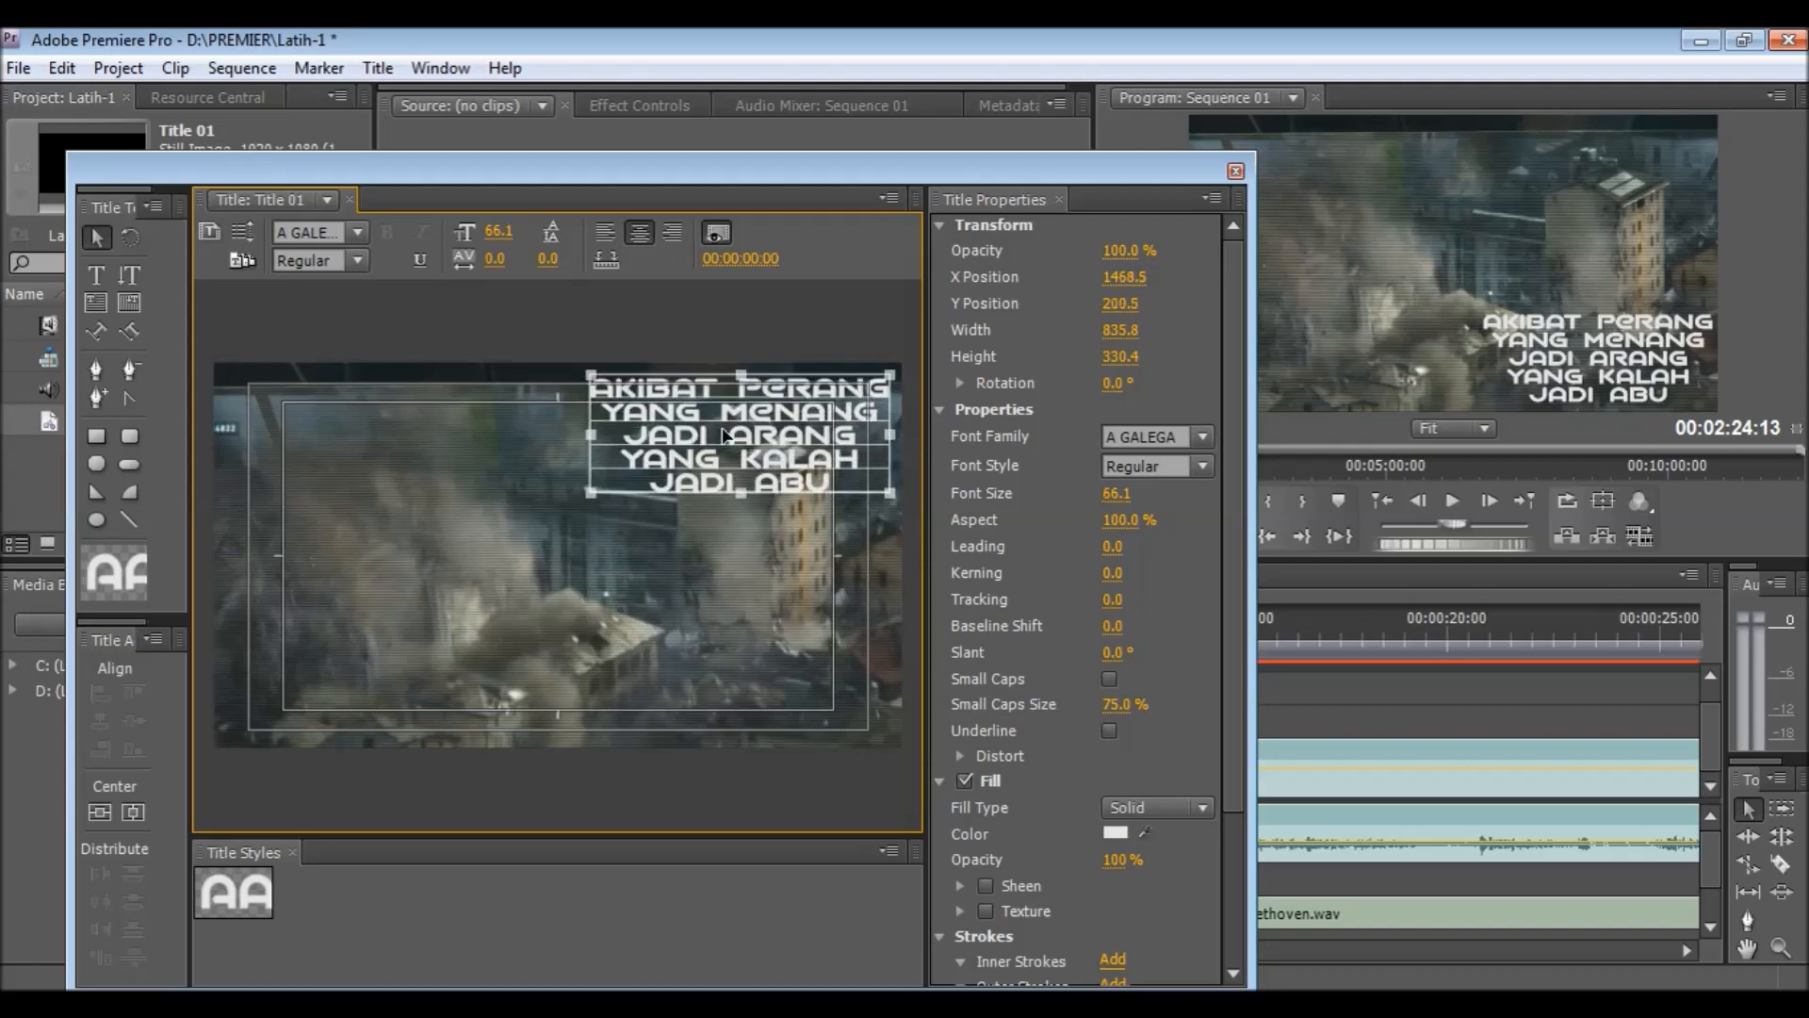
- Change the title text's fill colour to black and set its font size to 65
left_click(1115, 828)
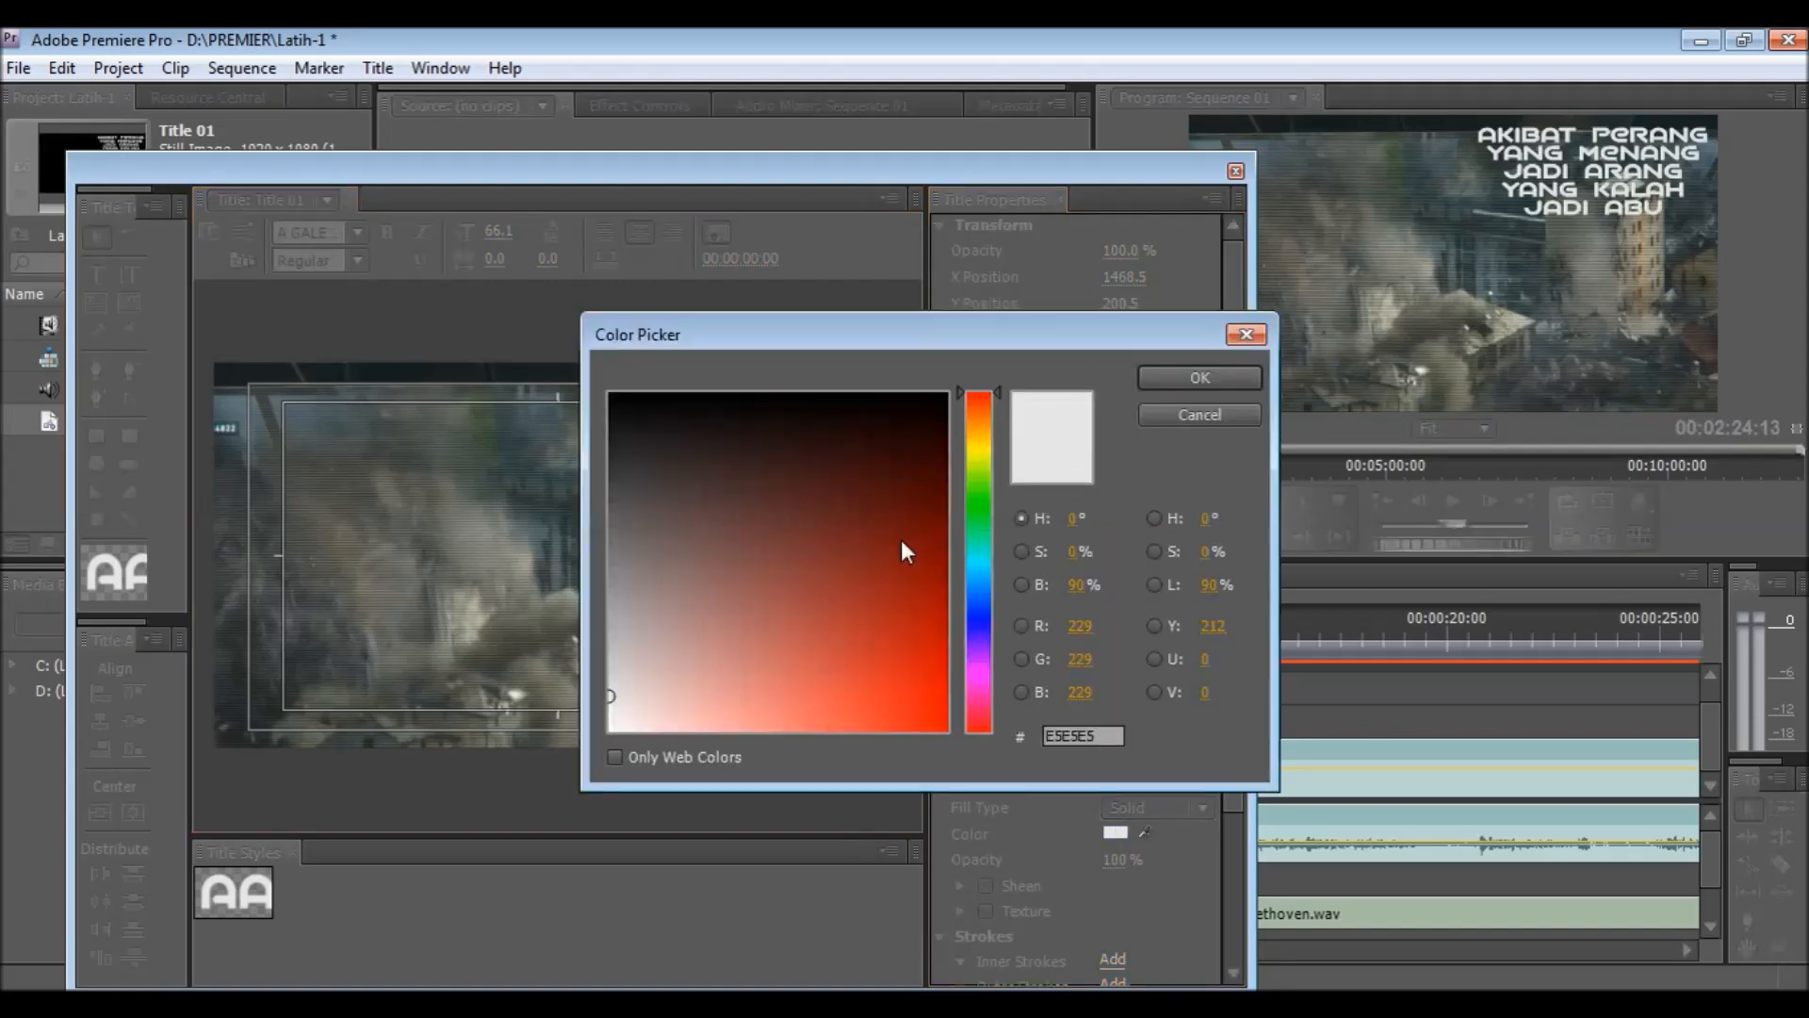
left_click(1155, 381)
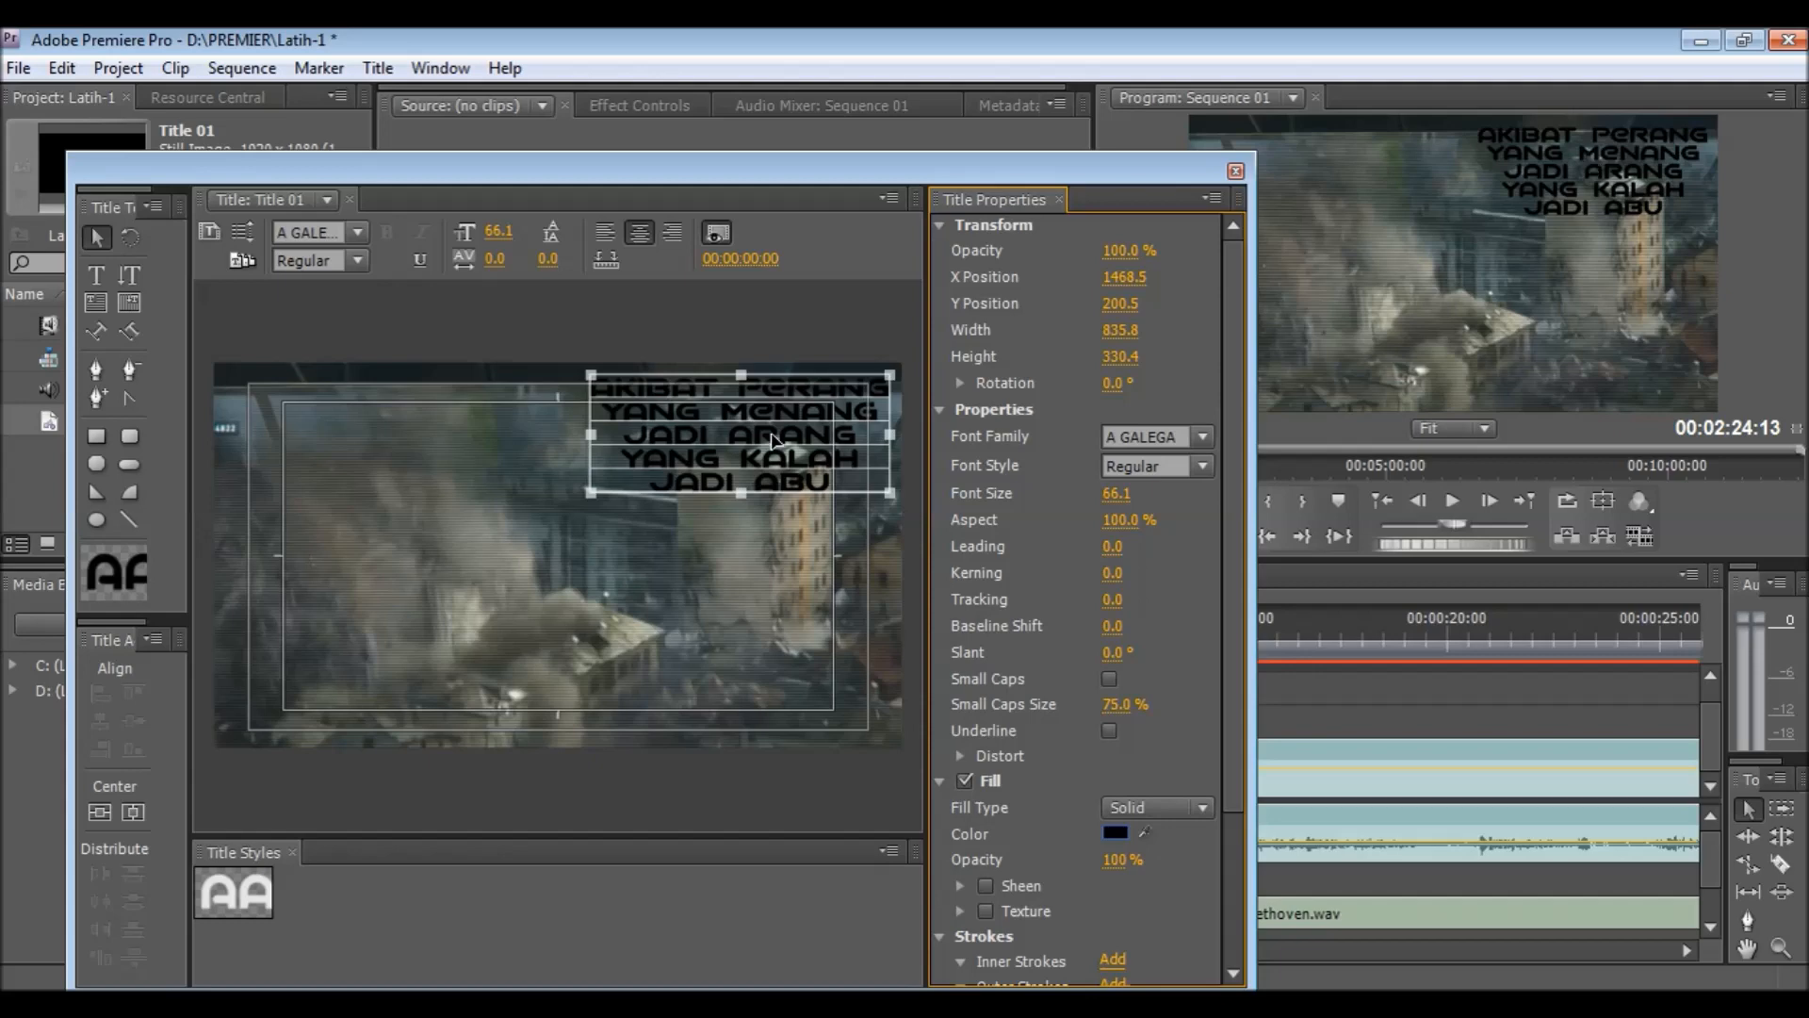
left_click(1121, 492)
type("65")
key("Return")
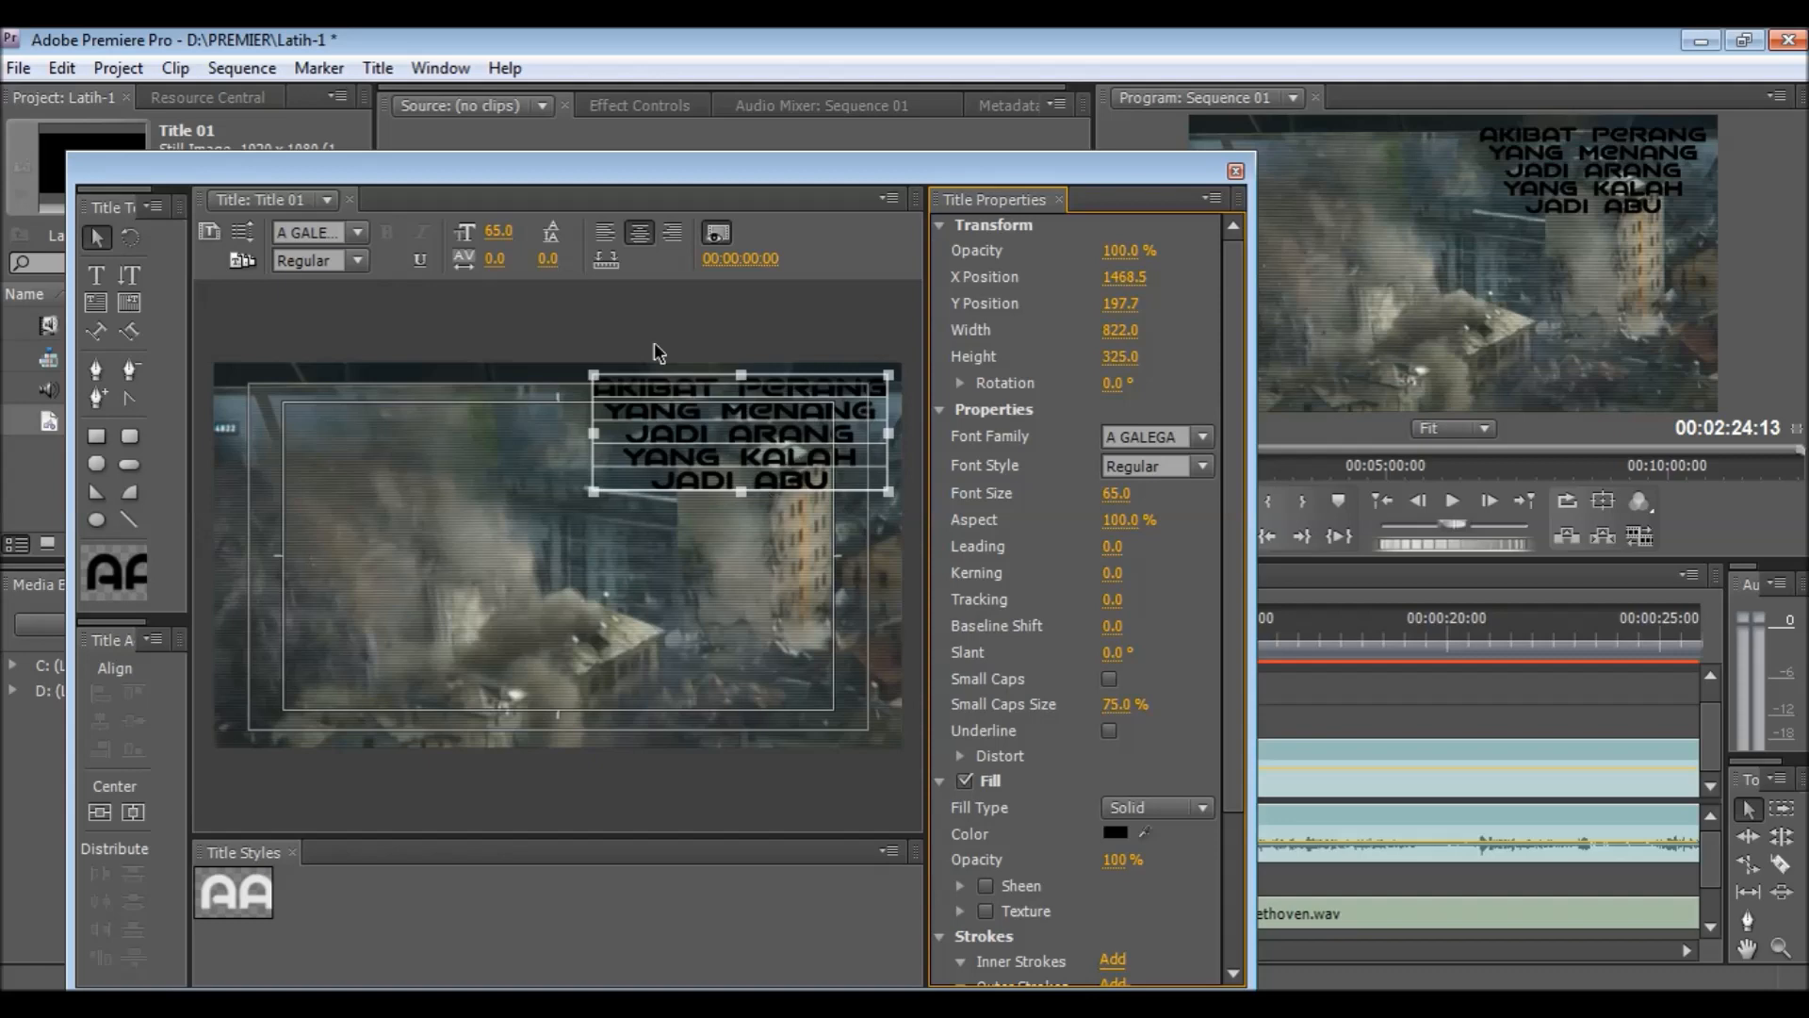
- Move the title text to the frame's upper centre, about X 927, Y 239, and close the title editor
left_click_drag(744, 410, 548, 425)
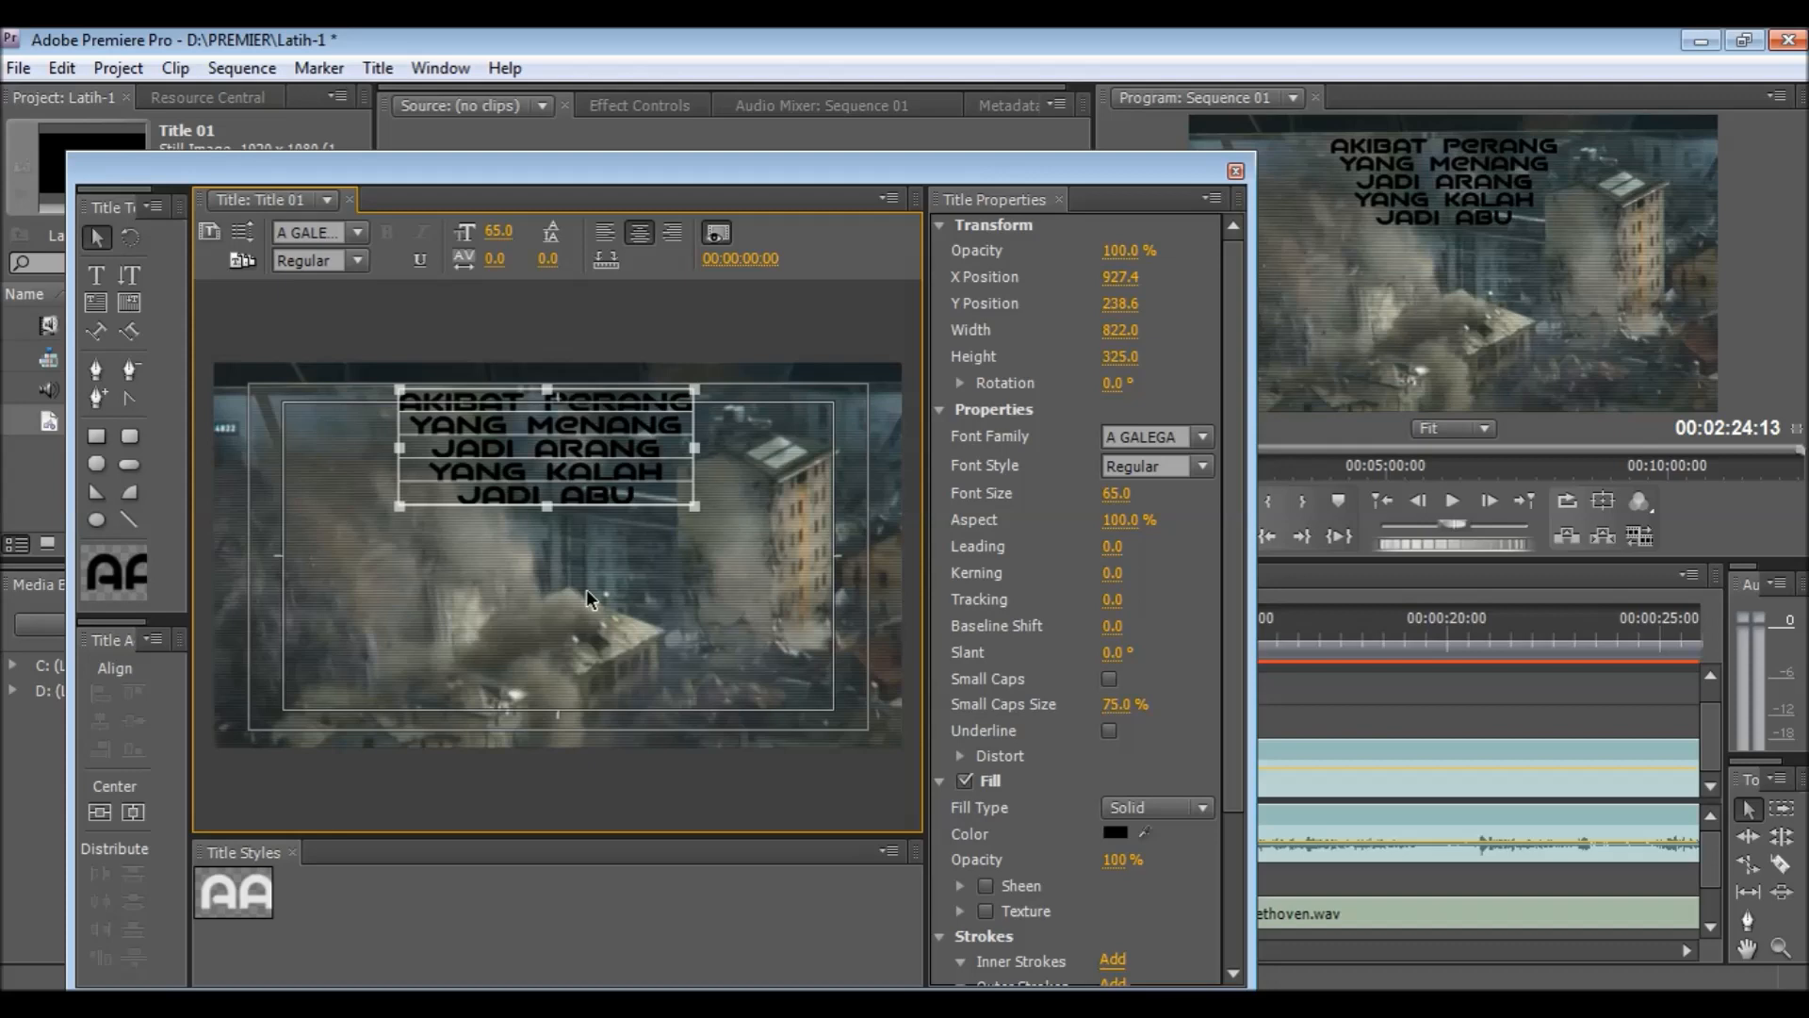
left_click(1235, 172)
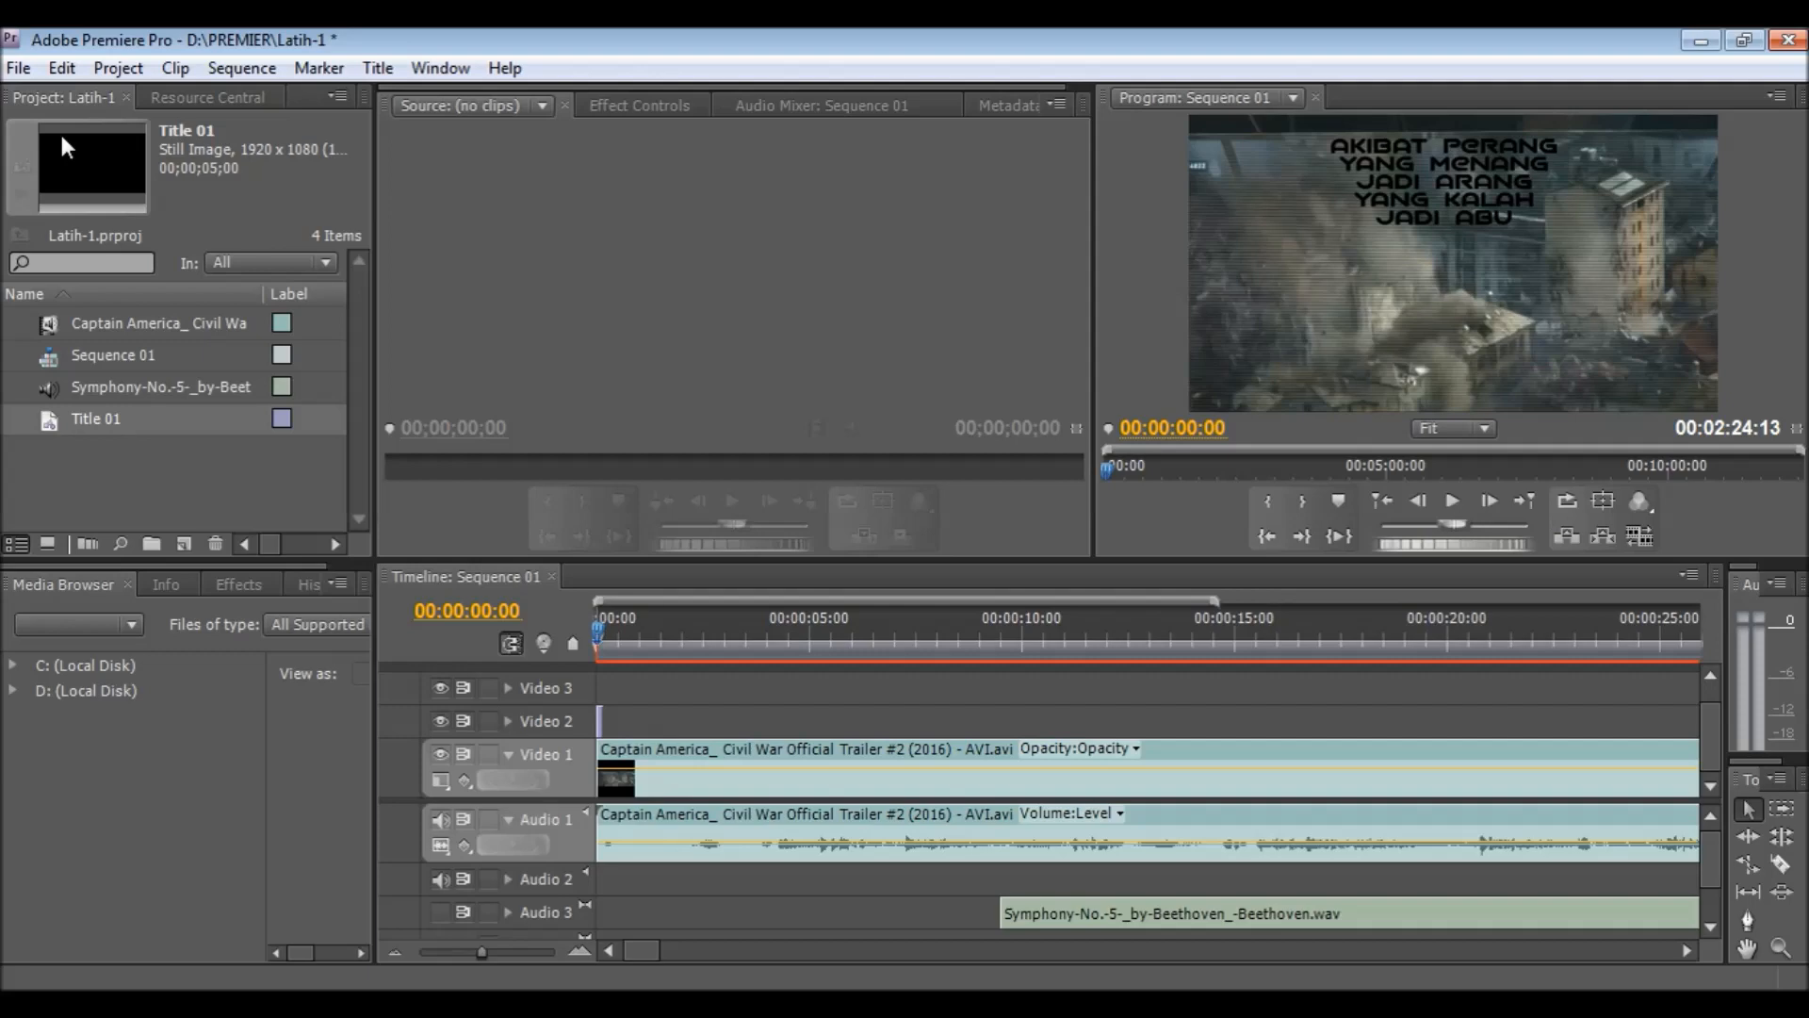
- Import the ANIM_MITS GIF file from the PREMIER folder into the project
left_click(19, 70)
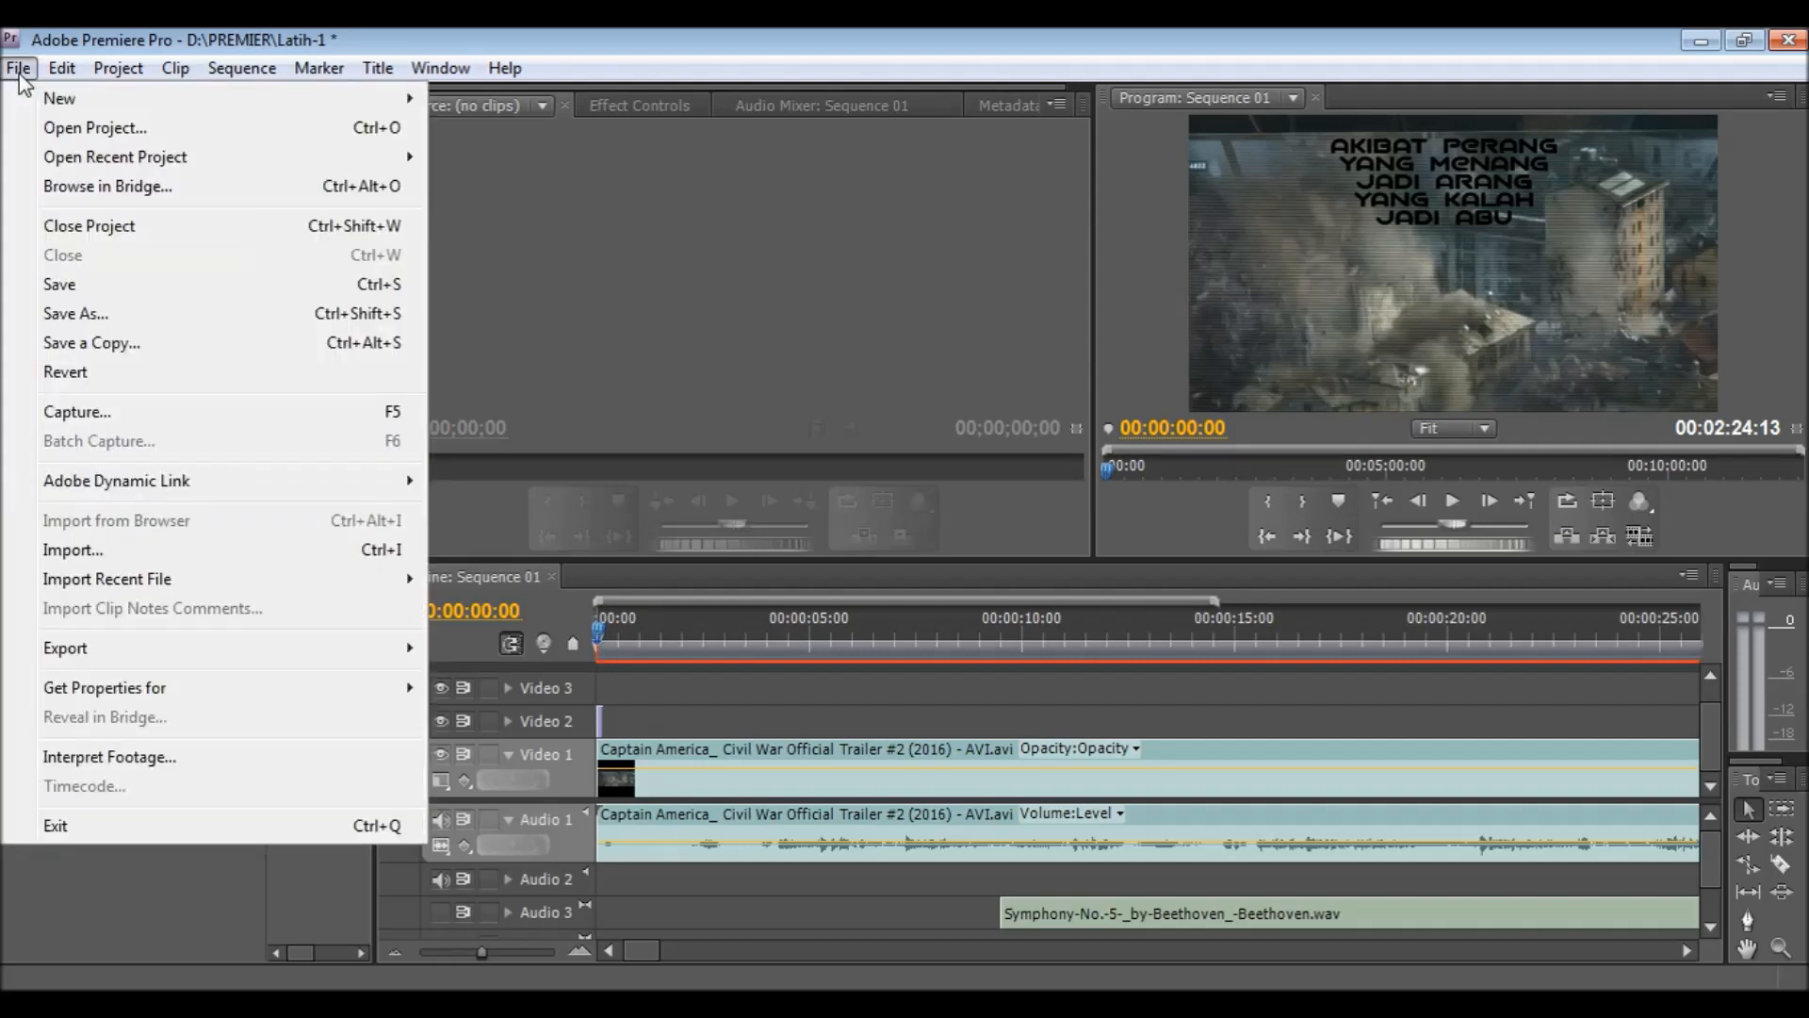
left_click(63, 560)
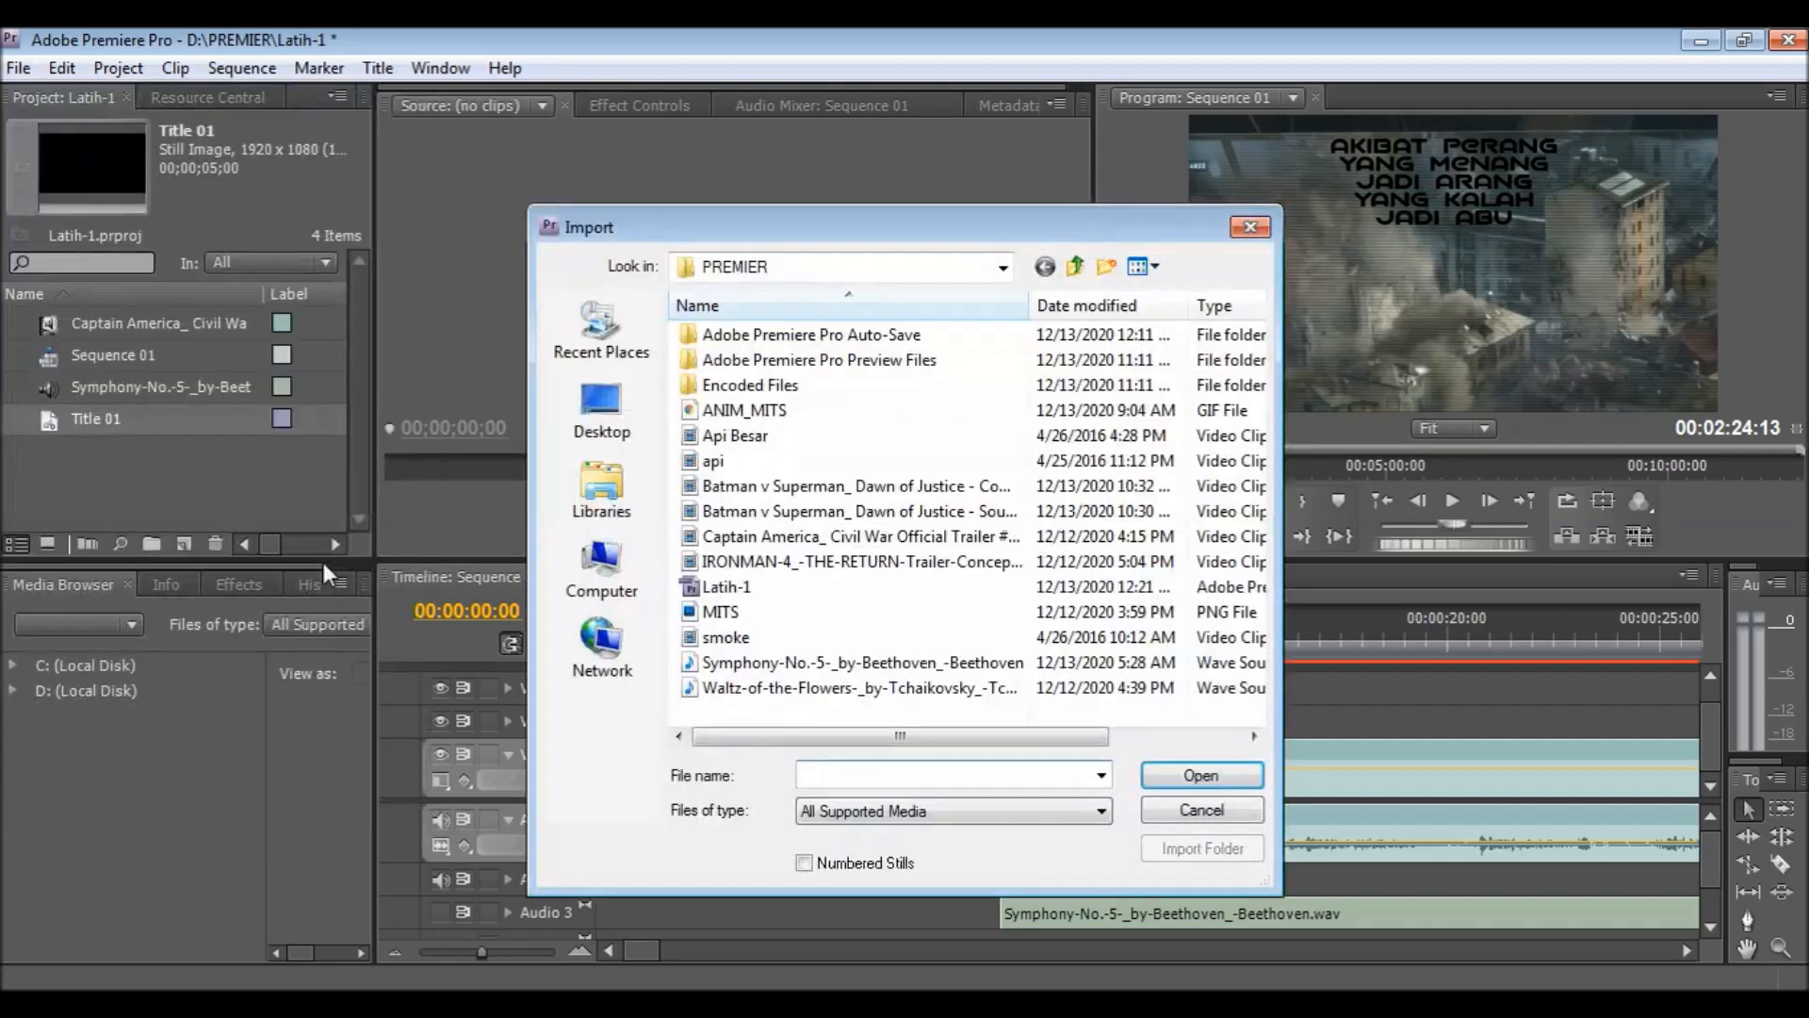
left_click(775, 412)
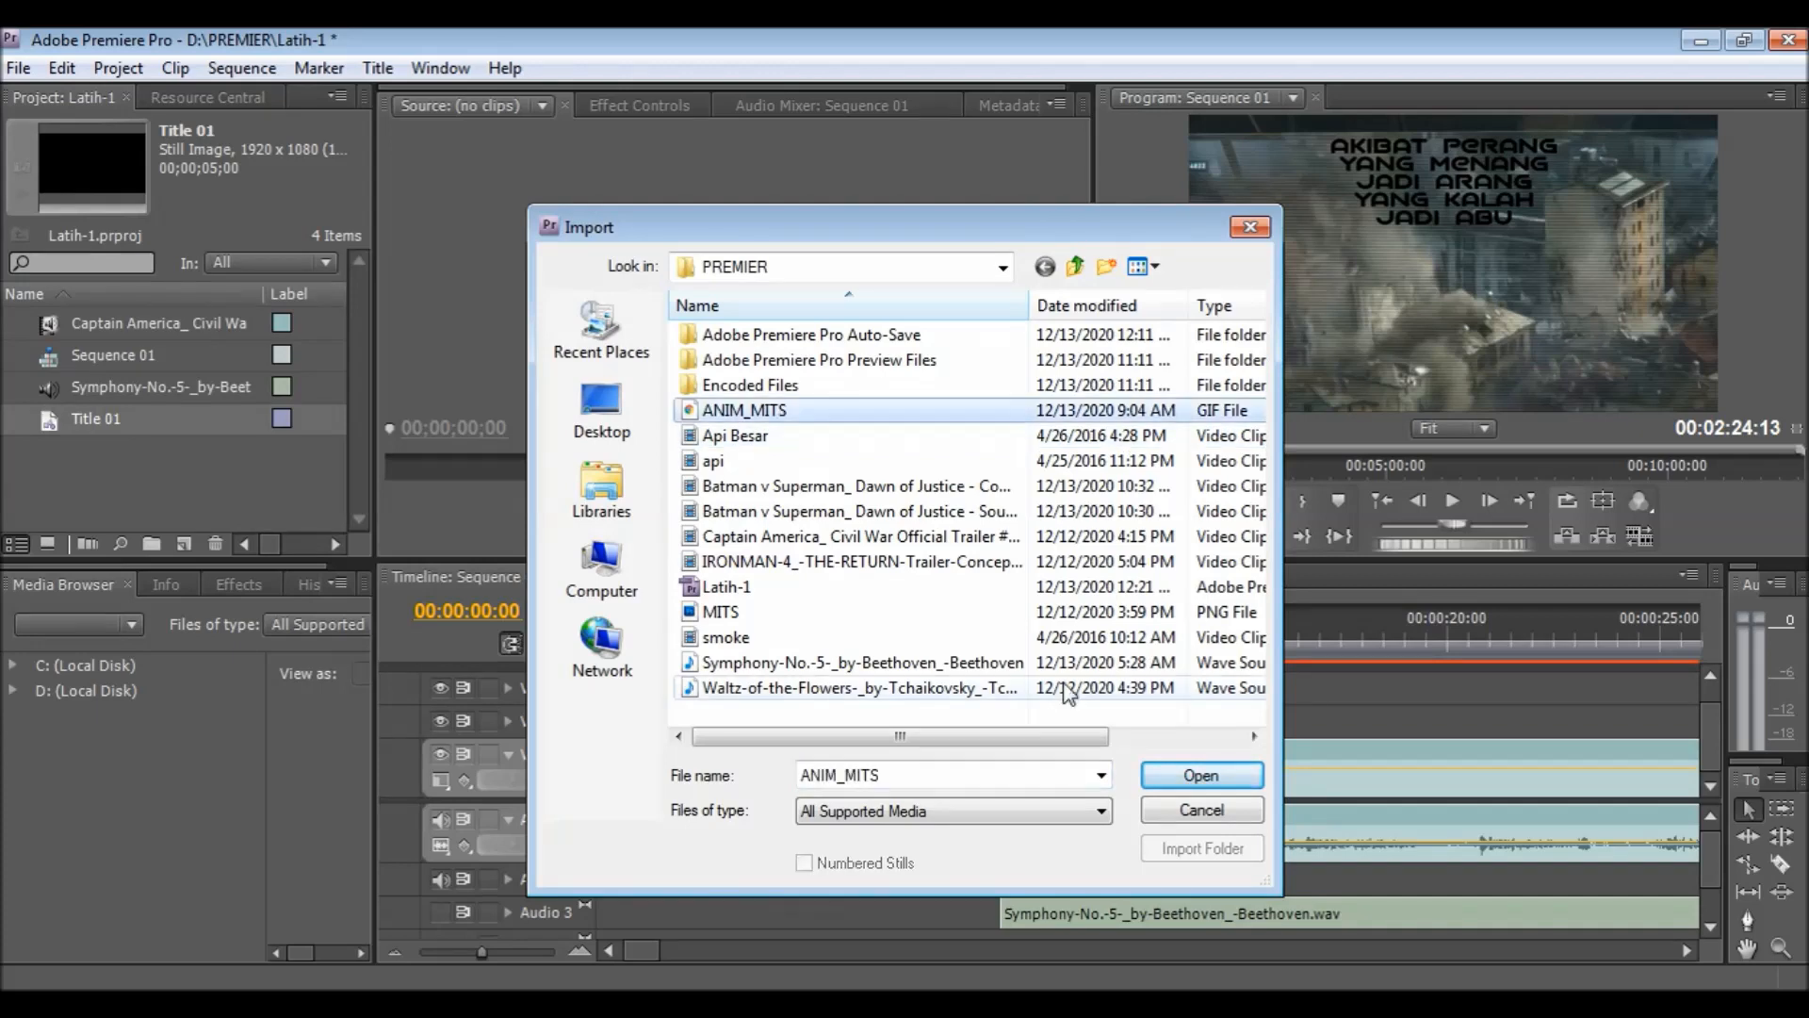
left_click(1168, 784)
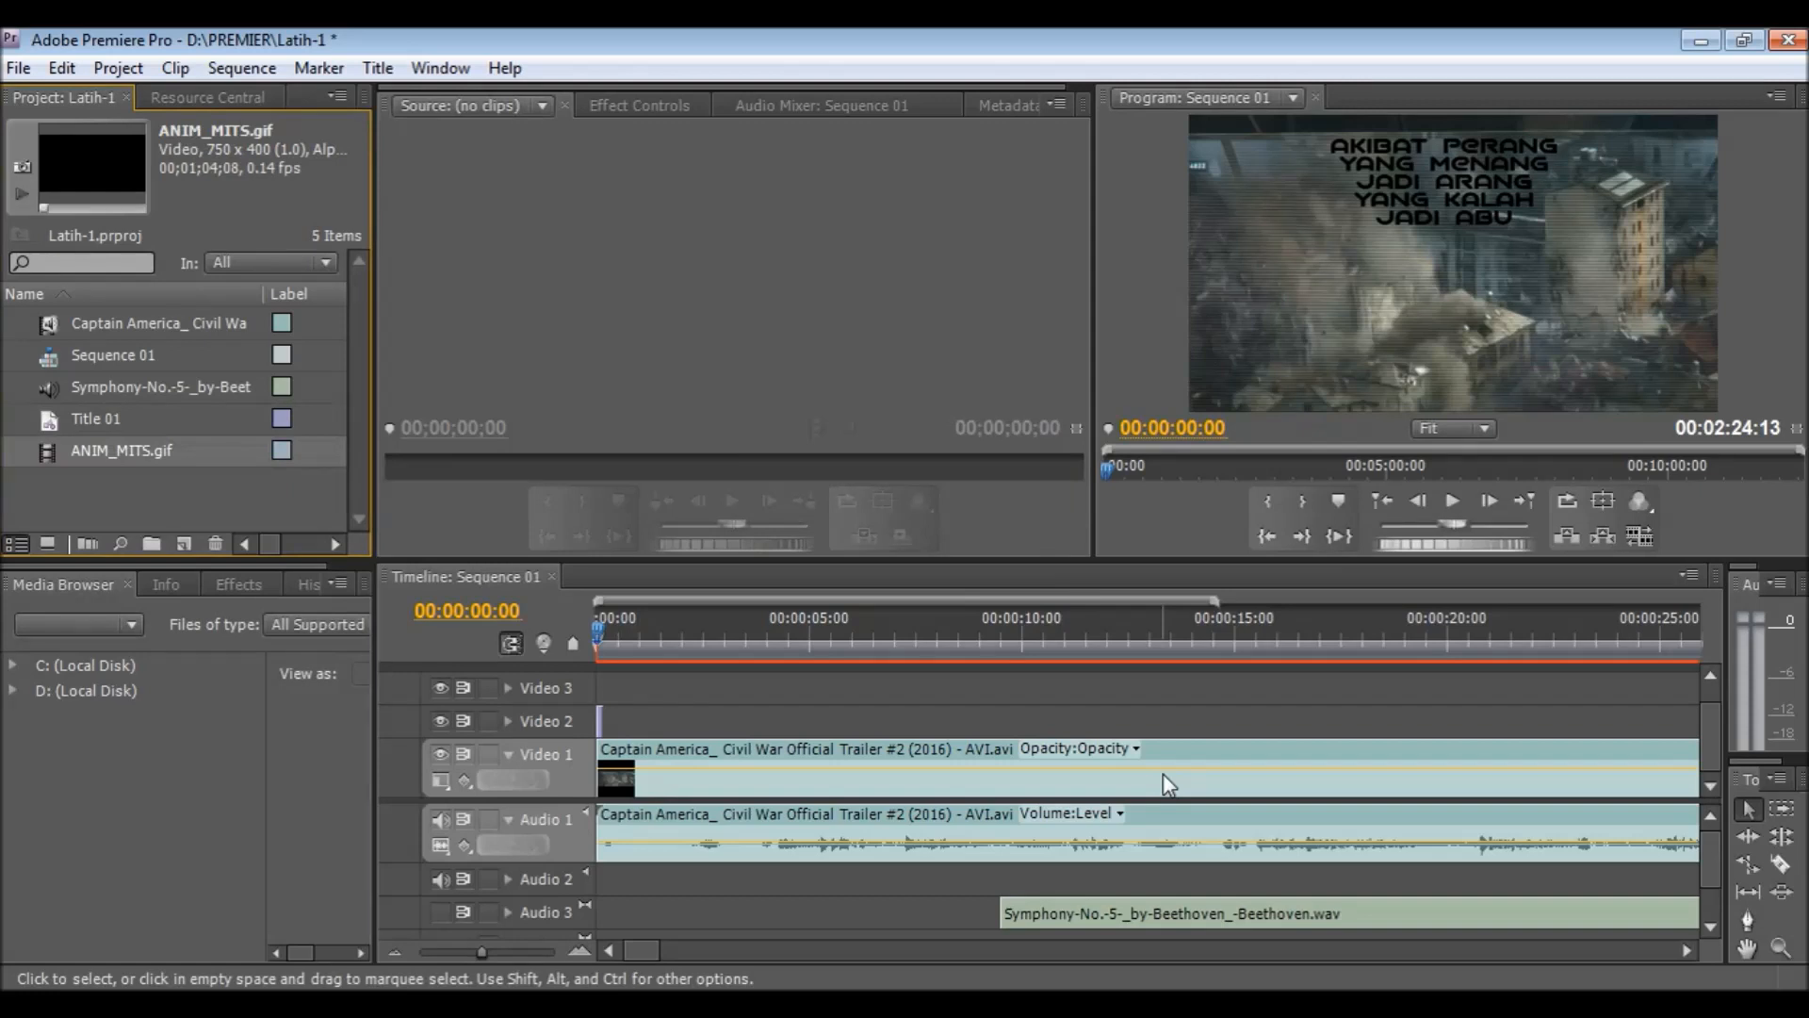
- Place ANIM_MITS.gif on the Video 3 track, starting at about 11 seconds
left_click(110, 450)
left_click(32, 467)
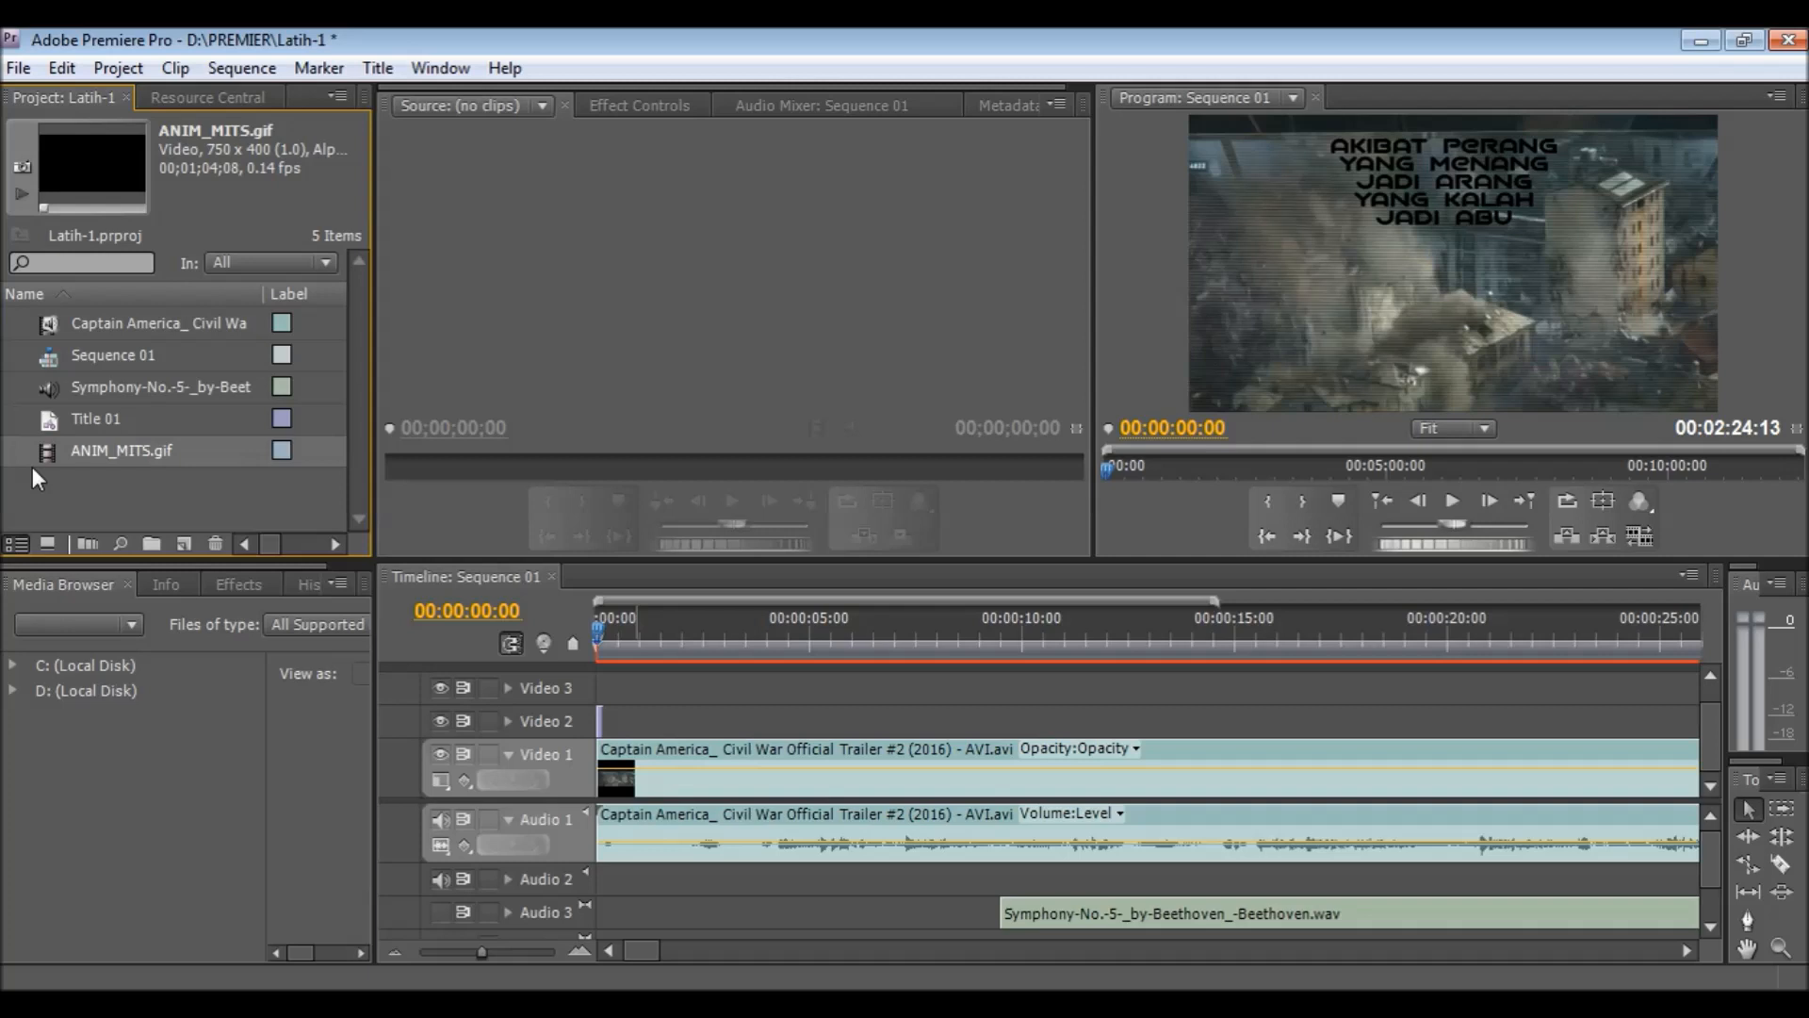
left_click_drag(622, 619, 1087, 699)
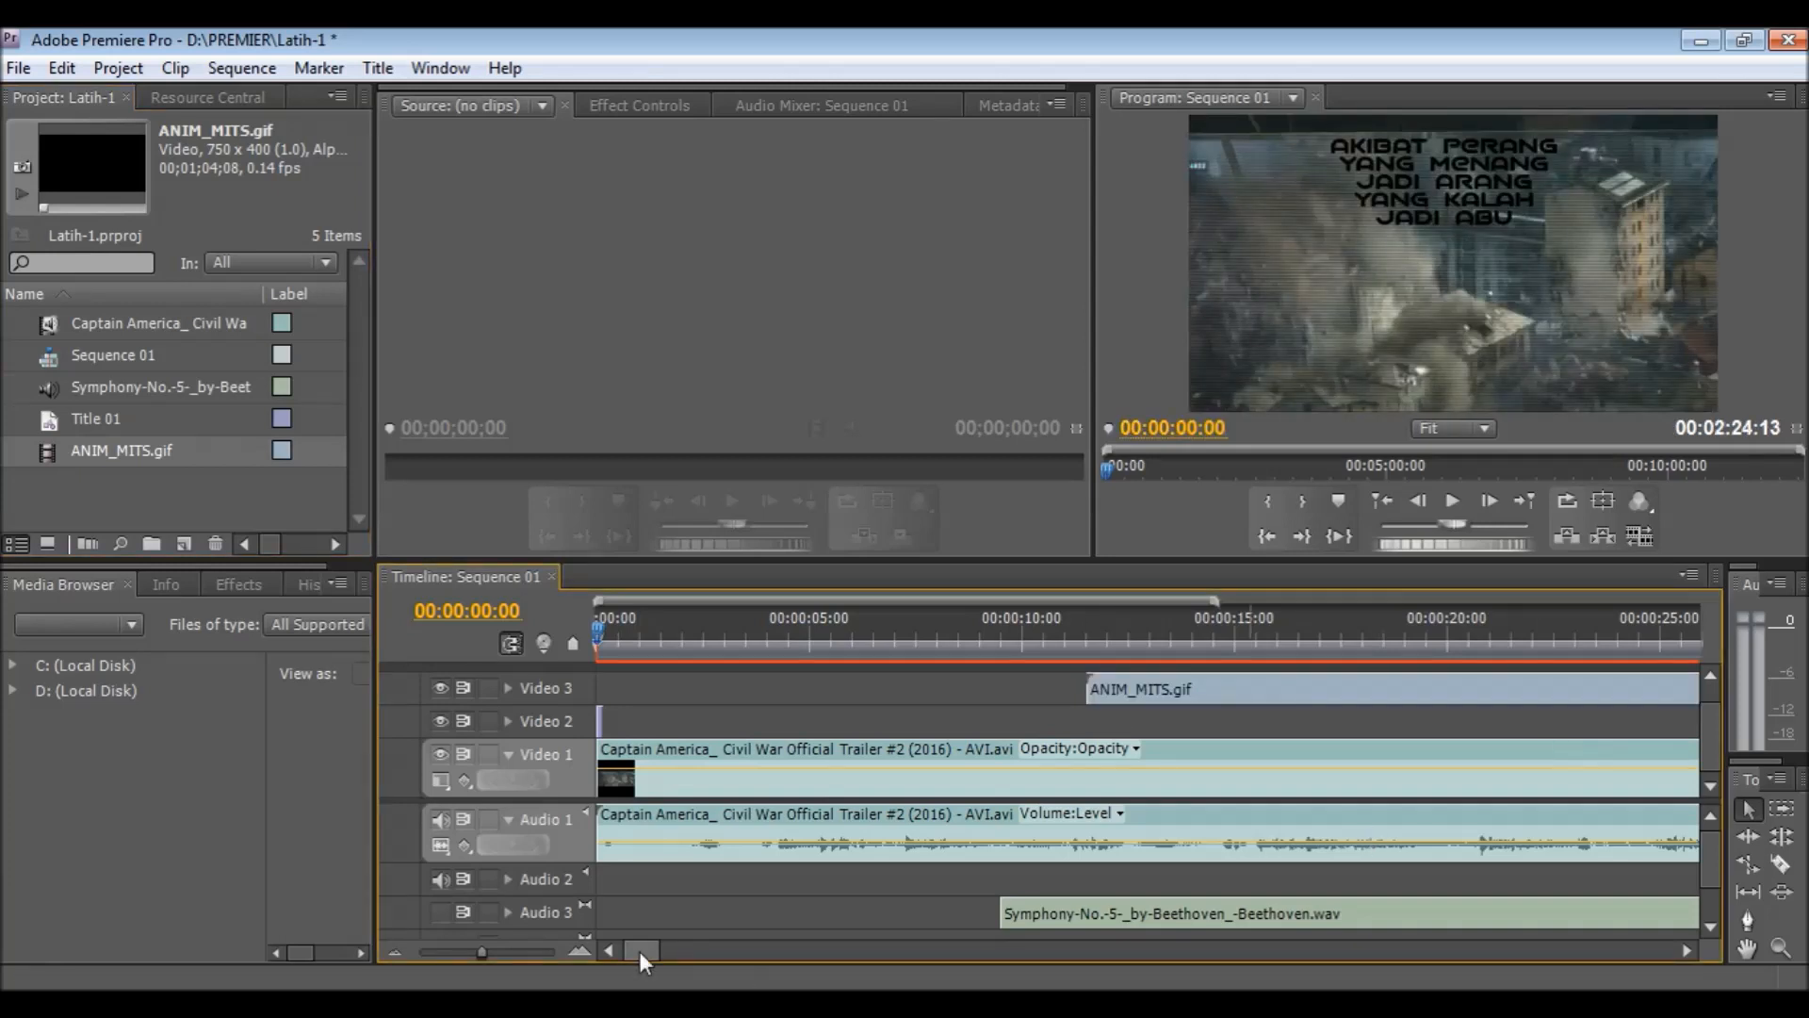
- Move and shorten the ANIM_MITS.gif clip on Video 3 so it starts at about 00:01:24 and ends with the trailer video
left_click_drag(640, 952, 664, 951)
key("minus")
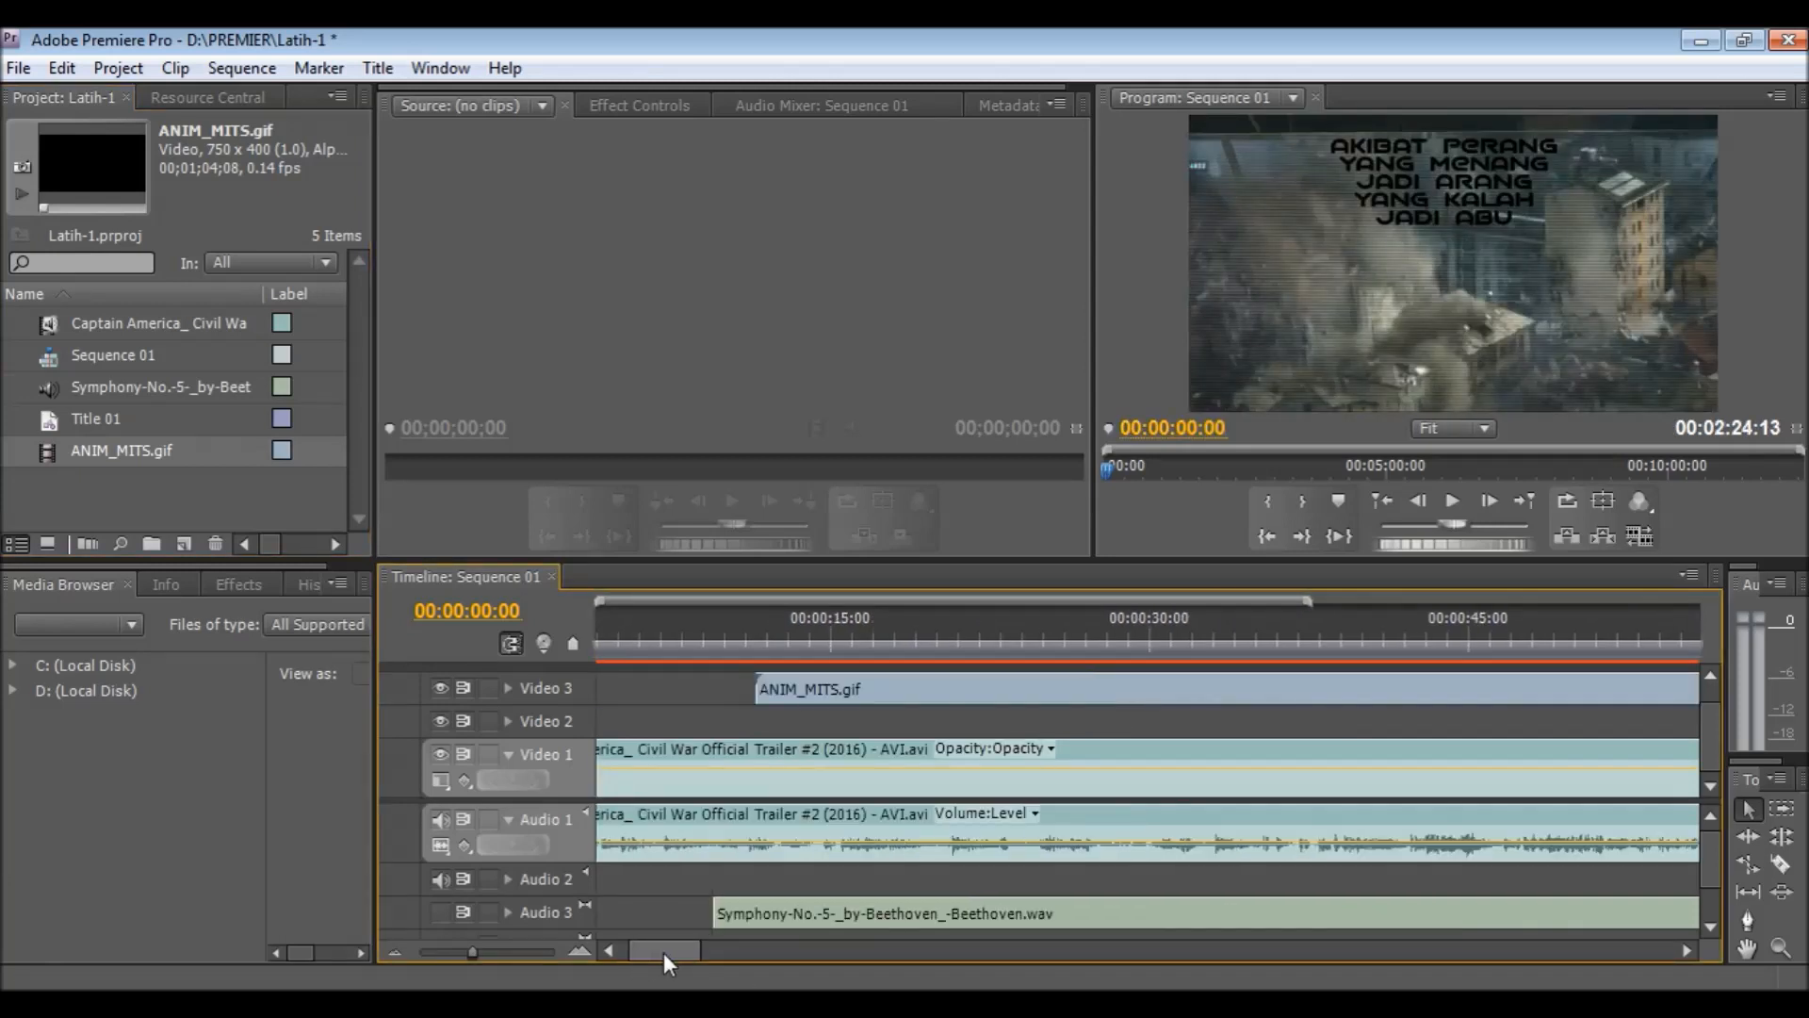
key("minus")
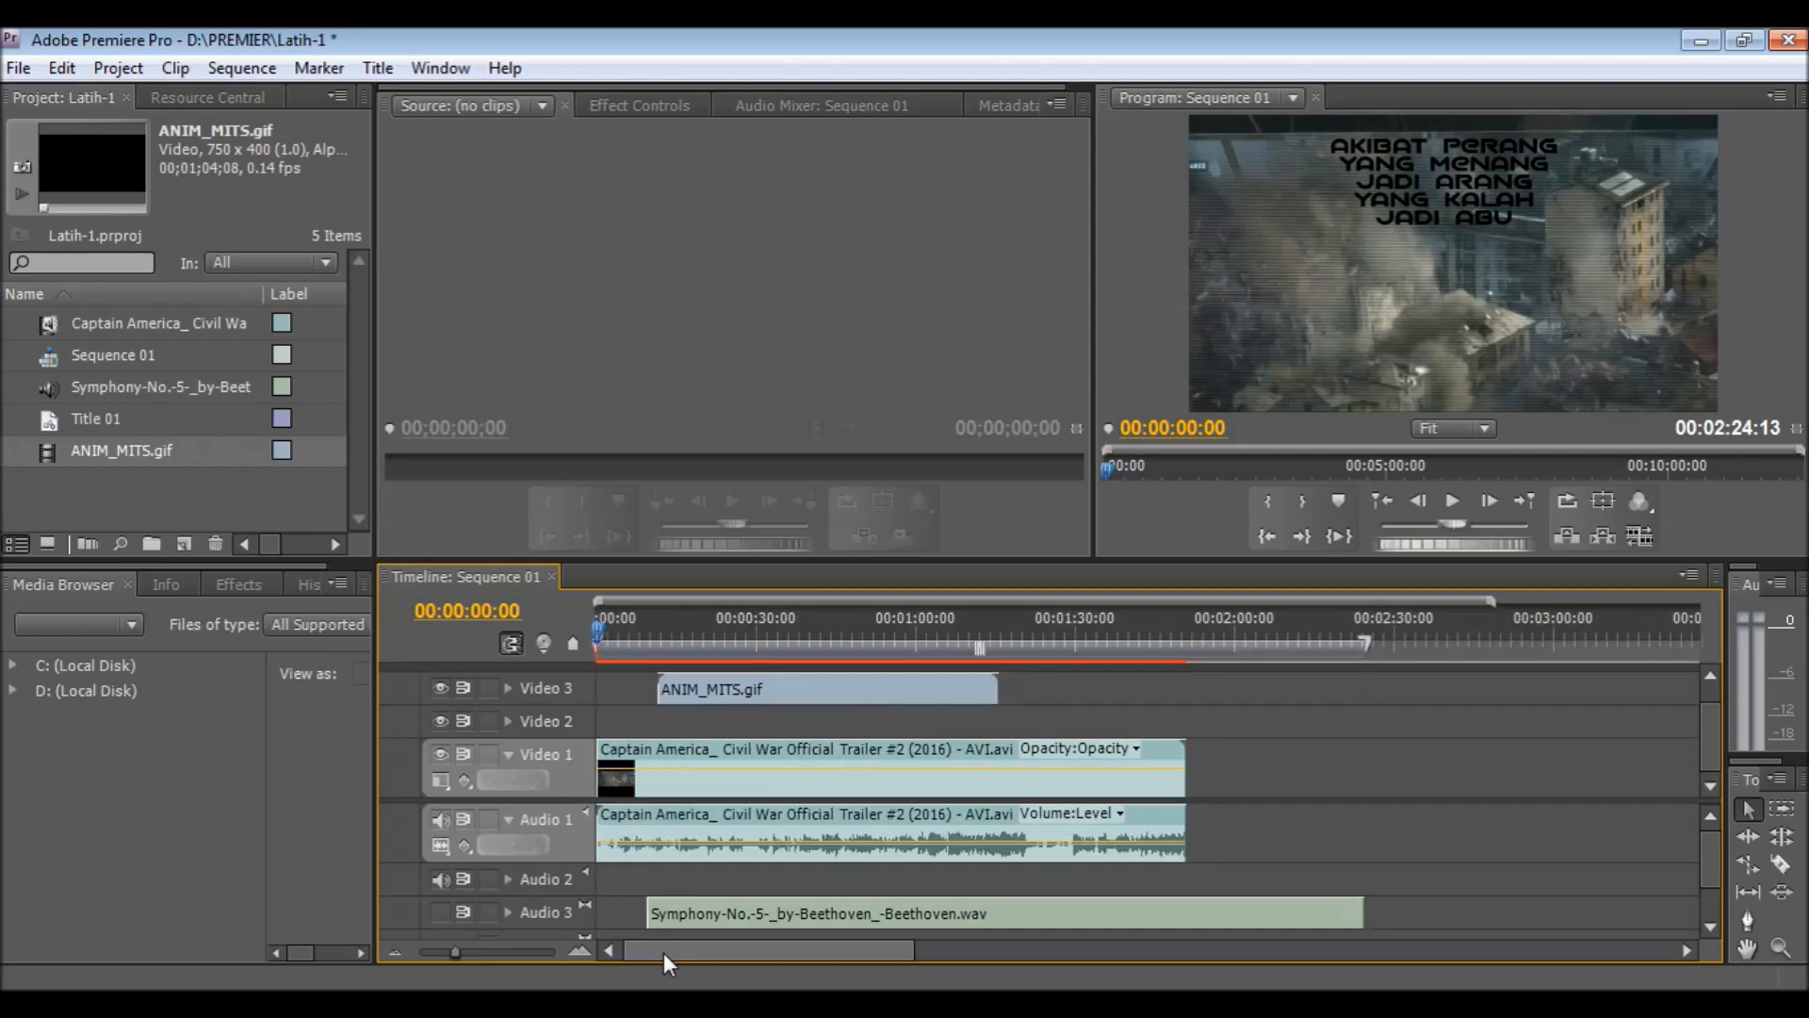
key("minus")
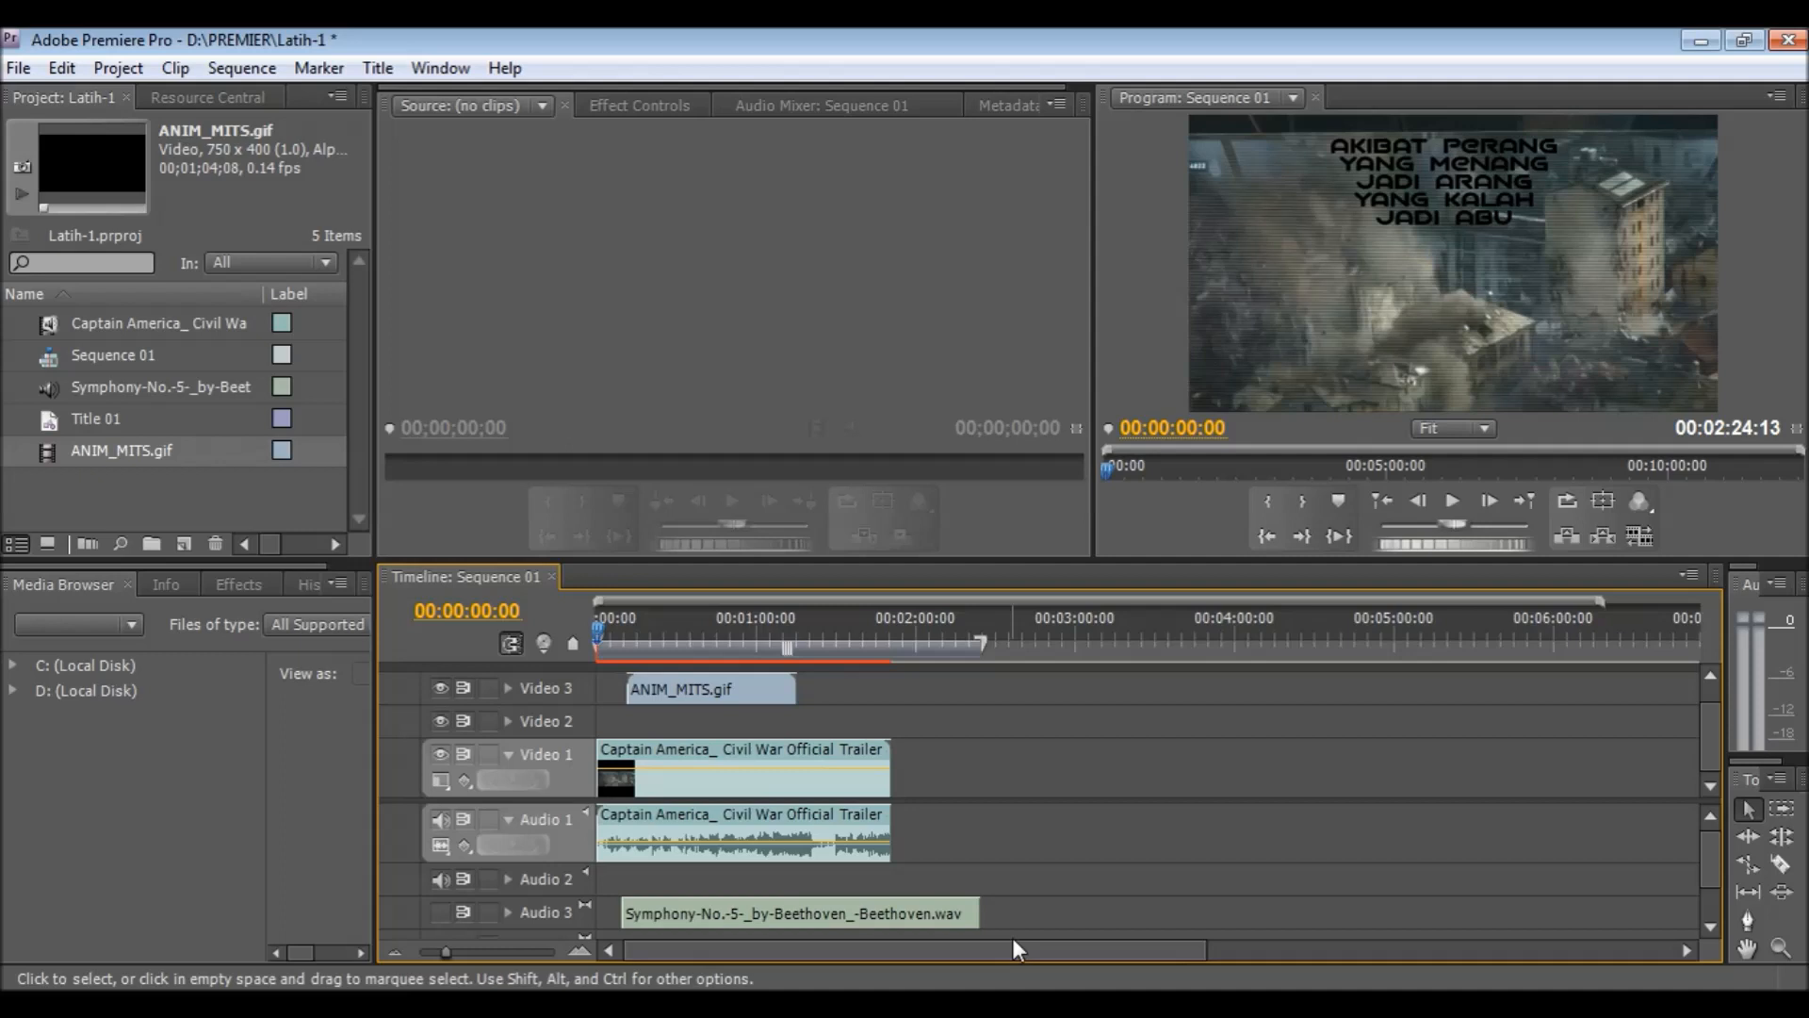
left_click_drag(660, 693, 821, 687)
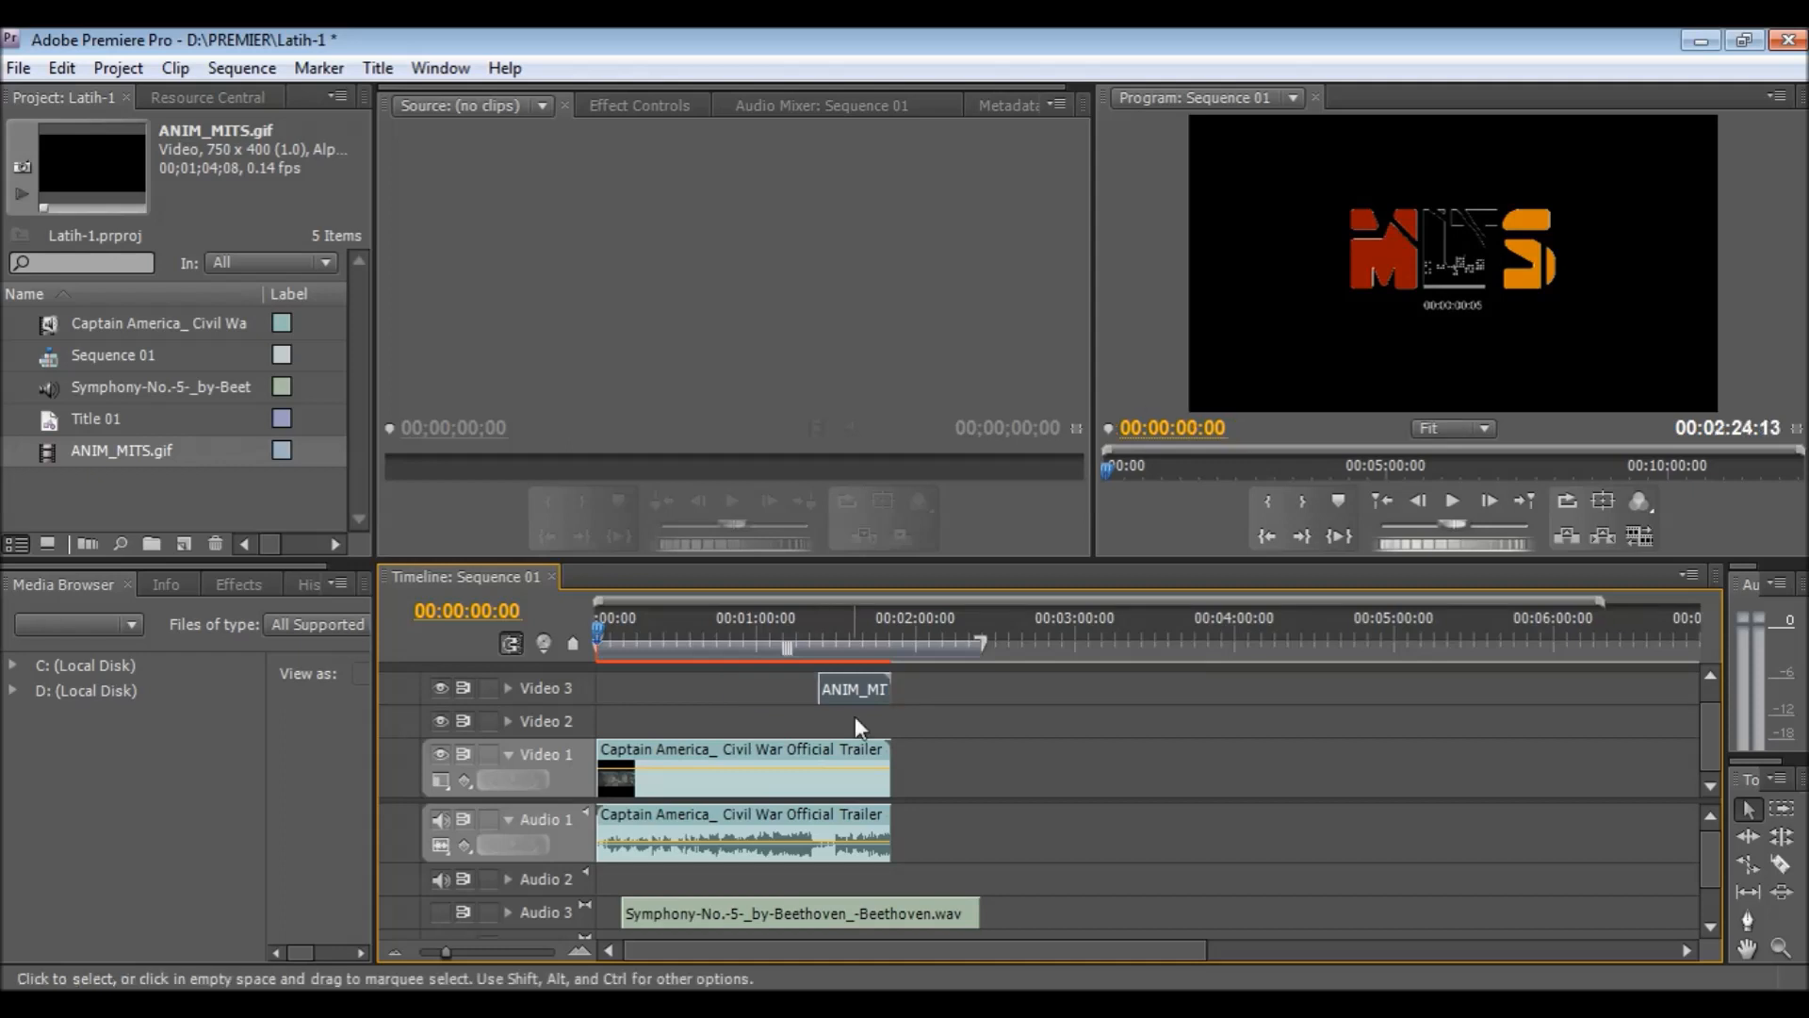